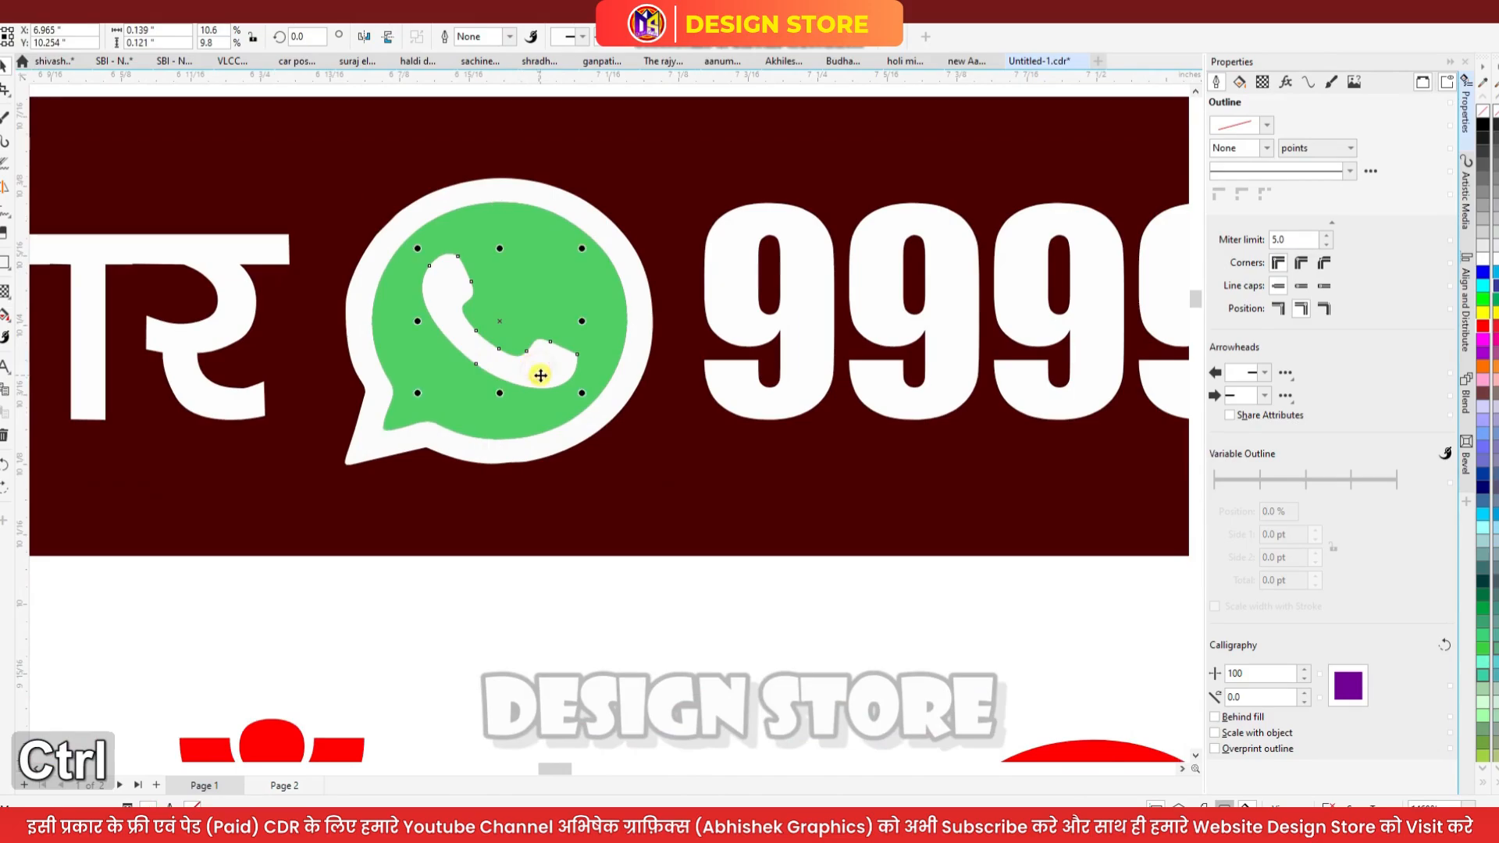
{"action": "left_click_drag", "start_coordinate": [541, 375], "coordinate": [504, 290]}
{"action": "key", "text": "ctrl+z"}
{"action": "scroll", "coordinate": [515, 297], "scroll_direction": "down", "scroll_amount": 3}
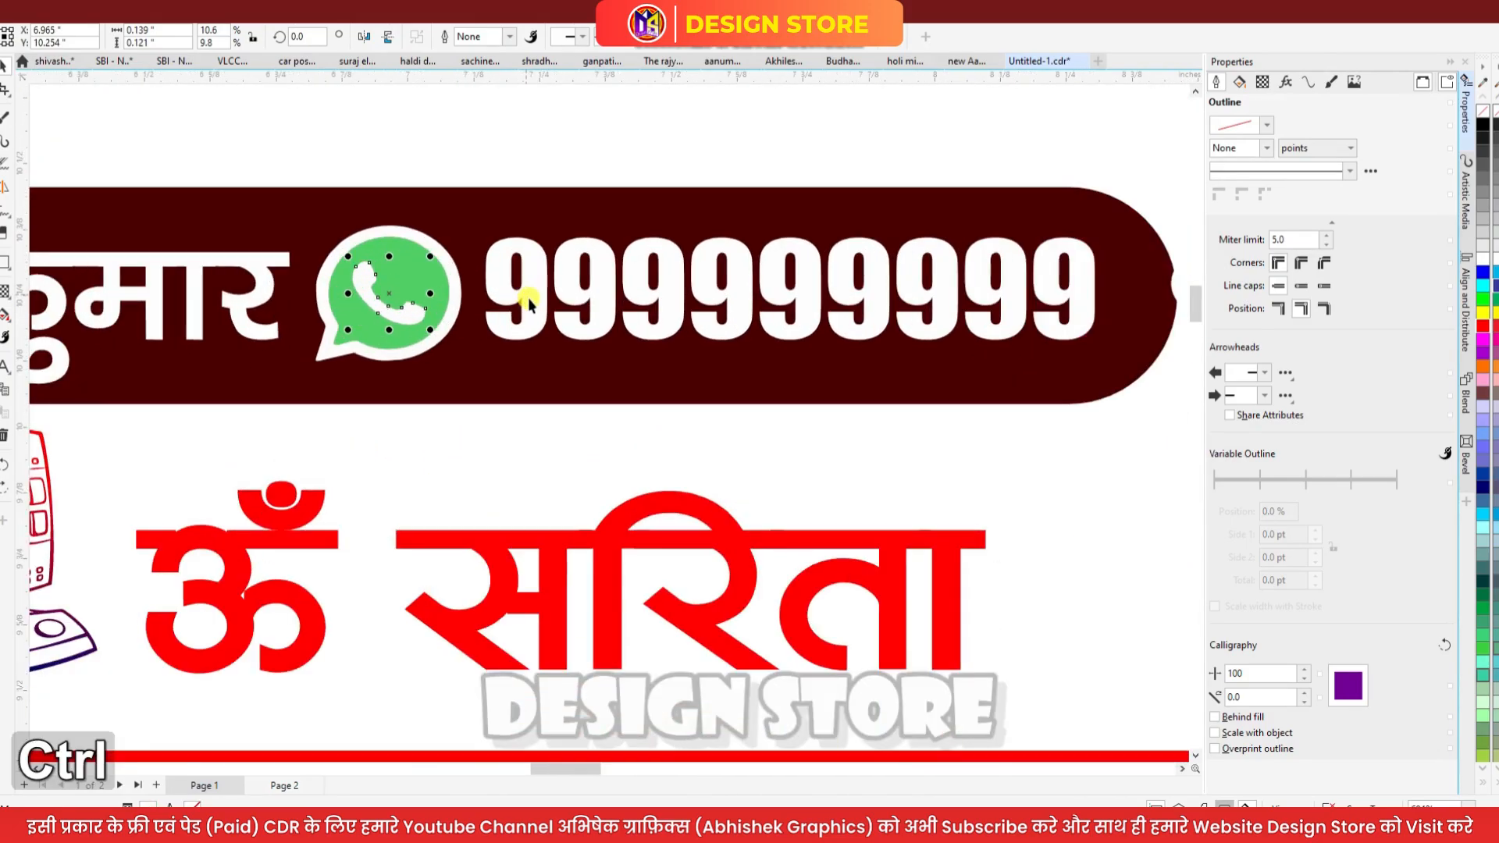
Remove the white outline from the blue crescent of the Om symbol between the two contact banners
{"action": "scroll", "coordinate": [527, 300], "scroll_direction": "down", "scroll_amount": 3}
{"action": "scroll", "coordinate": [779, 345], "scroll_direction": "up", "scroll_amount": 4}
{"action": "left_click", "coordinate": [846, 266]}
{"action": "scroll", "coordinate": [846, 267], "scroll_direction": "down", "scroll_amount": 1}
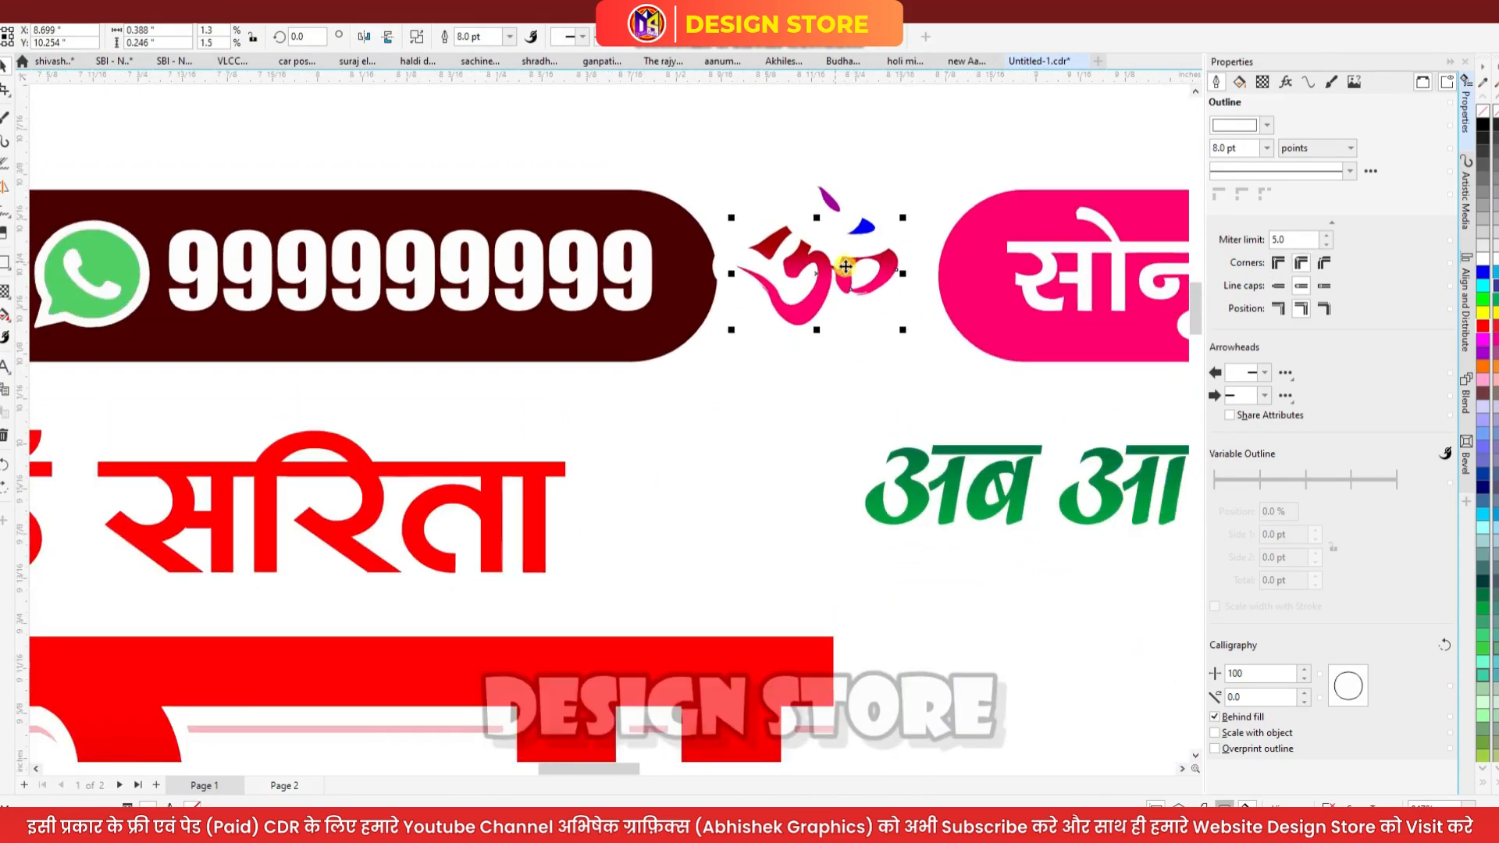
{"action": "scroll", "coordinate": [851, 262], "scroll_direction": "up", "scroll_amount": 2}
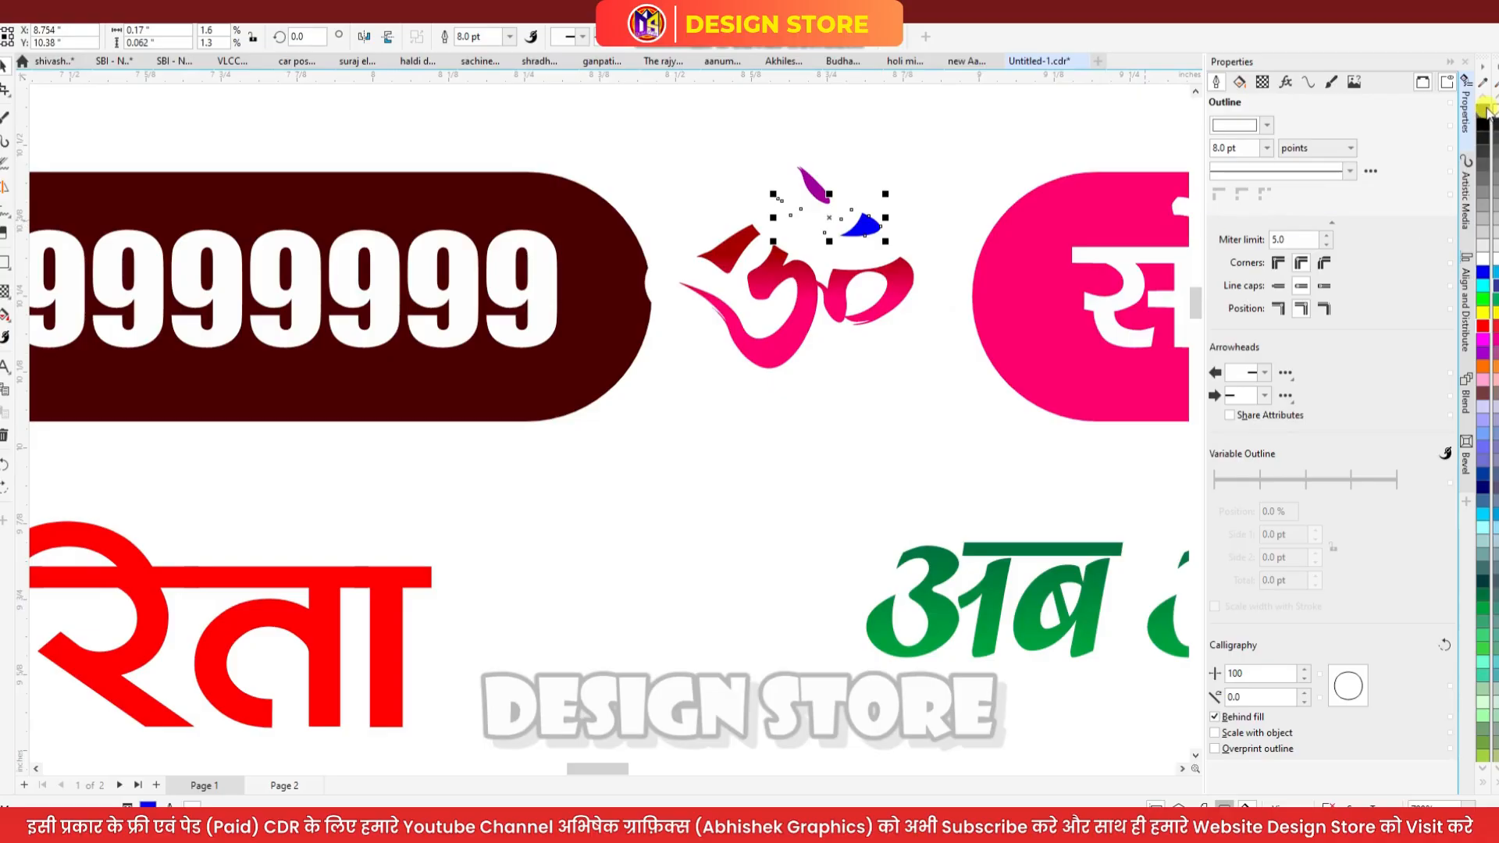
{"action": "scroll", "coordinate": [837, 195], "scroll_direction": "down", "scroll_amount": 2}
{"action": "scroll", "coordinate": [751, 231], "scroll_direction": "up", "scroll_amount": 3}
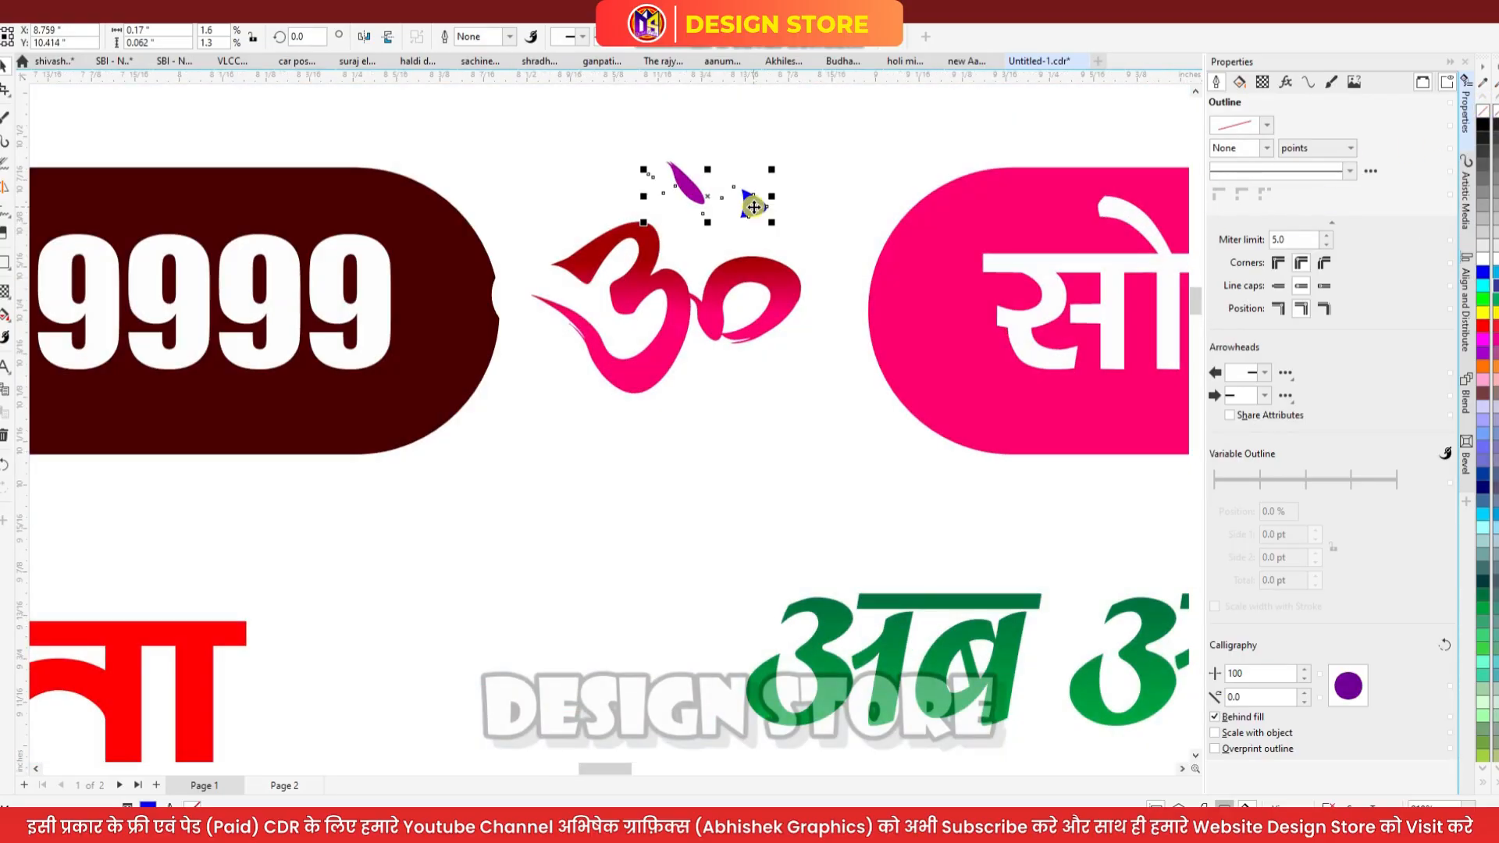
{"action": "key", "text": "ctrl+z"}
Remove the white outline from the purple dot stroke above the Om symbol's crescent
{"action": "left_click", "coordinate": [691, 190]}
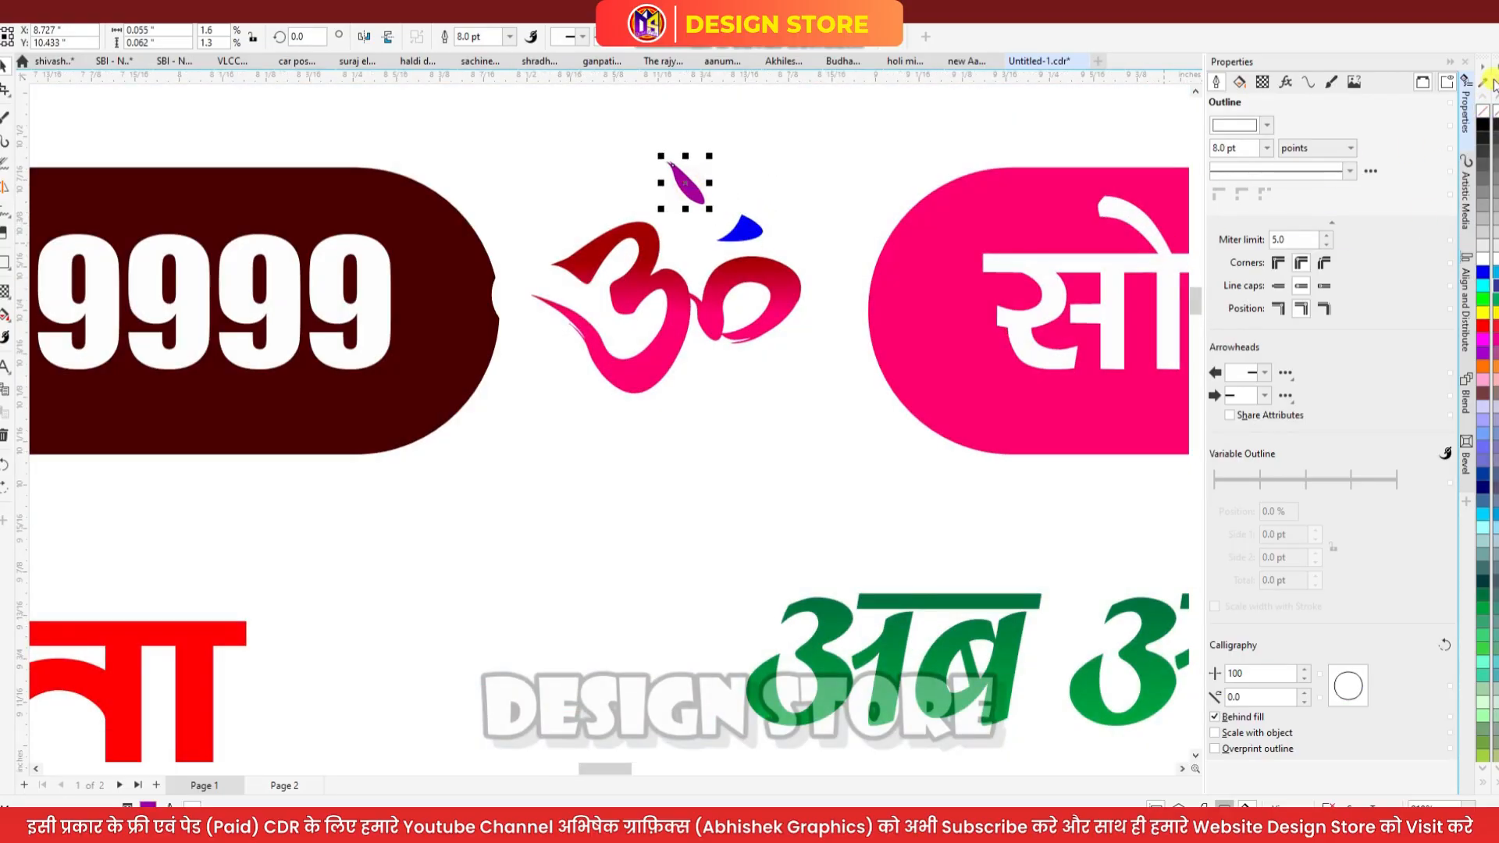
{"action": "right_click", "coordinate": [1483, 115]}
{"action": "scroll", "coordinate": [654, 195], "scroll_direction": "down", "scroll_amount": 5}
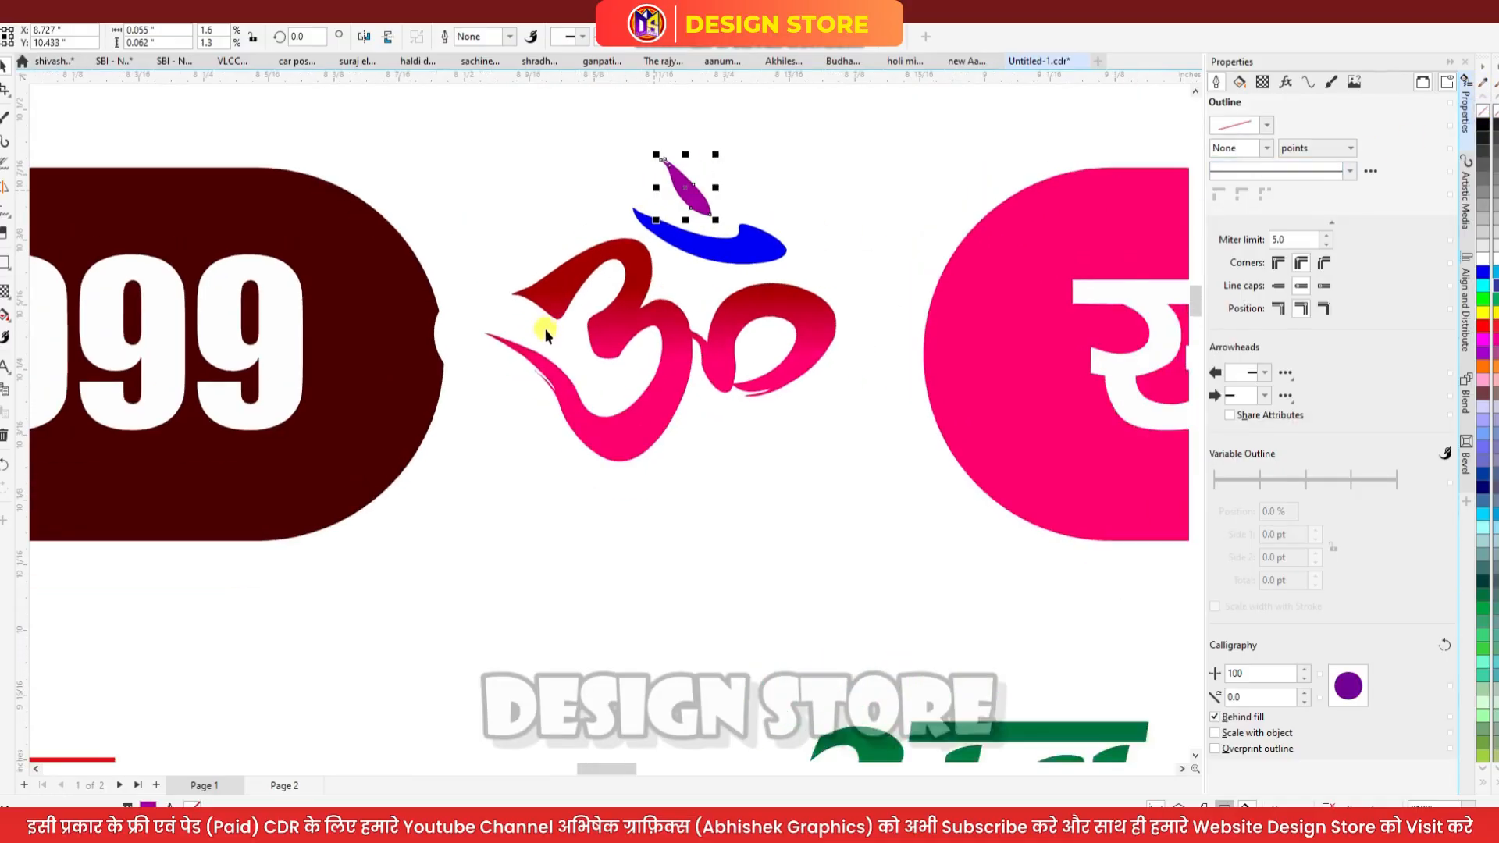
{"action": "left_click", "coordinate": [676, 226]}
{"action": "scroll", "coordinate": [718, 293], "scroll_direction": "up", "scroll_amount": 2}
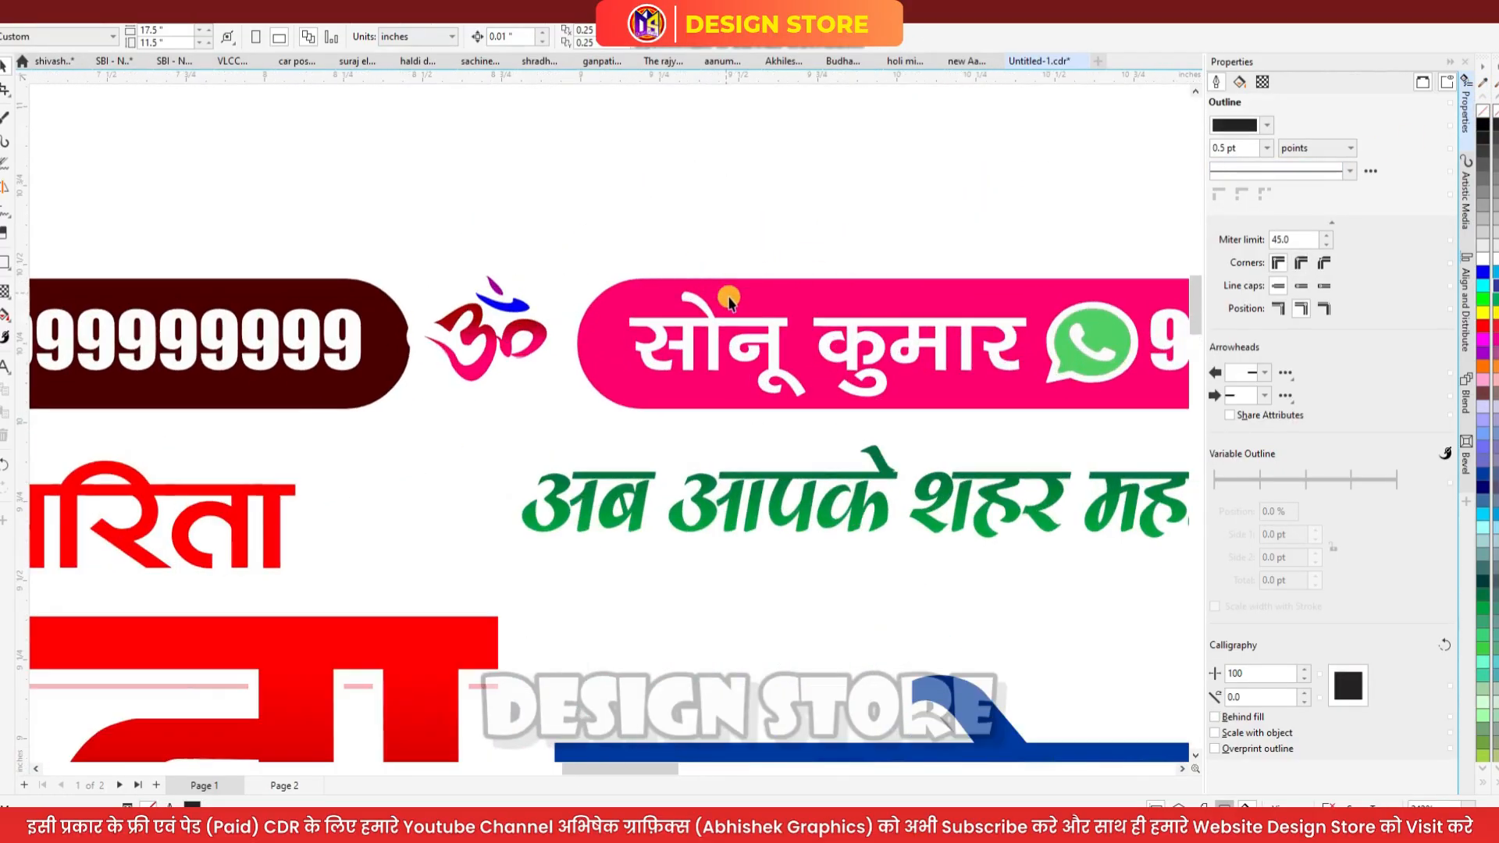
Examine the text and artwork of the pink contact banner and the red headings to see which parts can be edited
{"action": "scroll", "coordinate": [506, 324], "scroll_direction": "down", "scroll_amount": 1}
{"action": "scroll", "coordinate": [702, 312], "scroll_direction": "up", "scroll_amount": 1}
{"action": "left_click", "coordinate": [742, 312]}
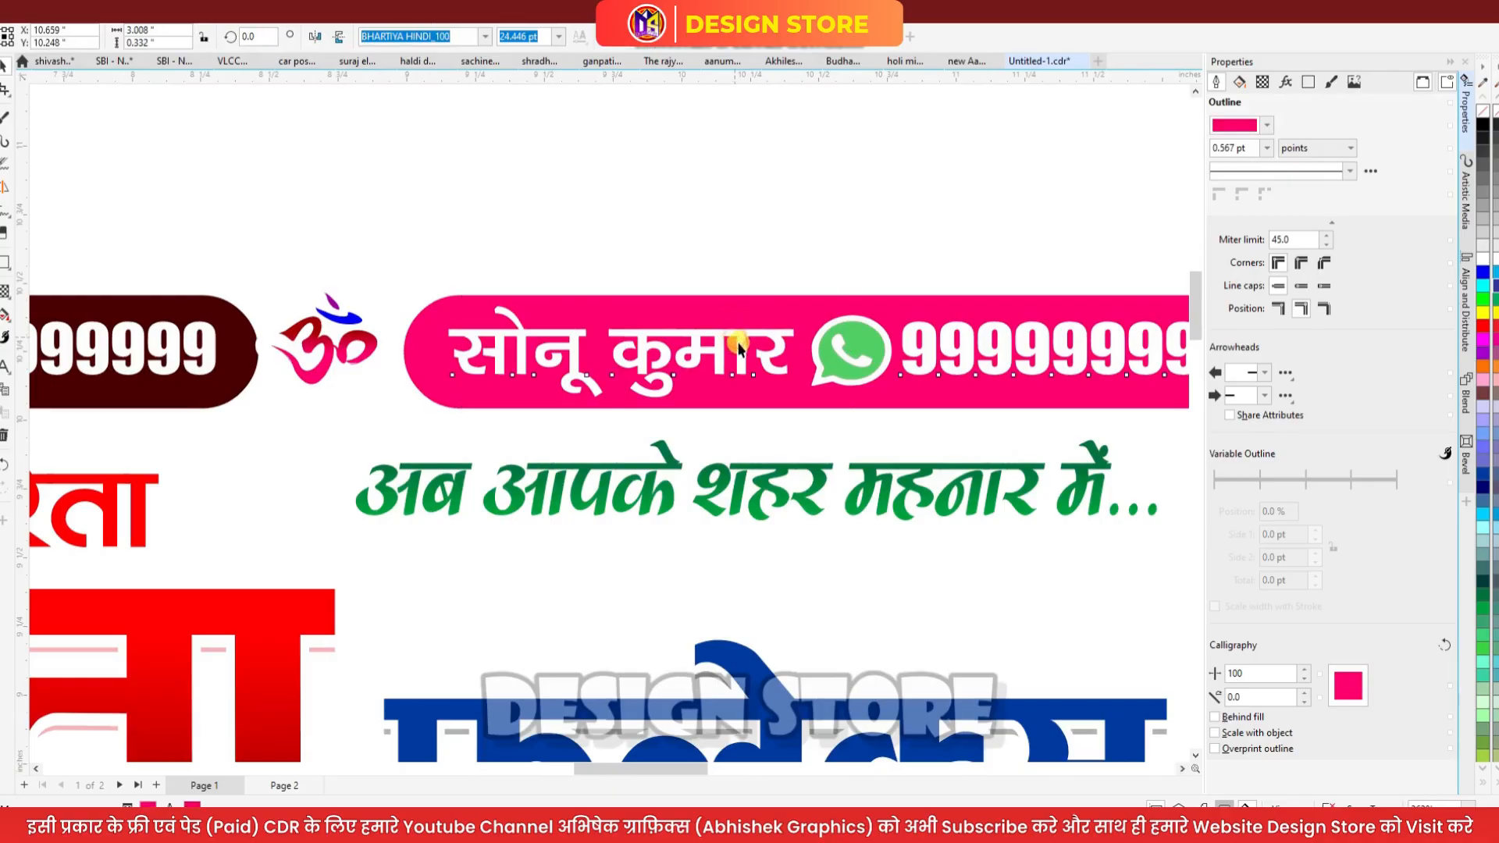
{"action": "key", "text": "ctrl+z"}
{"action": "scroll", "coordinate": [685, 305], "scroll_direction": "down", "scroll_amount": 2}
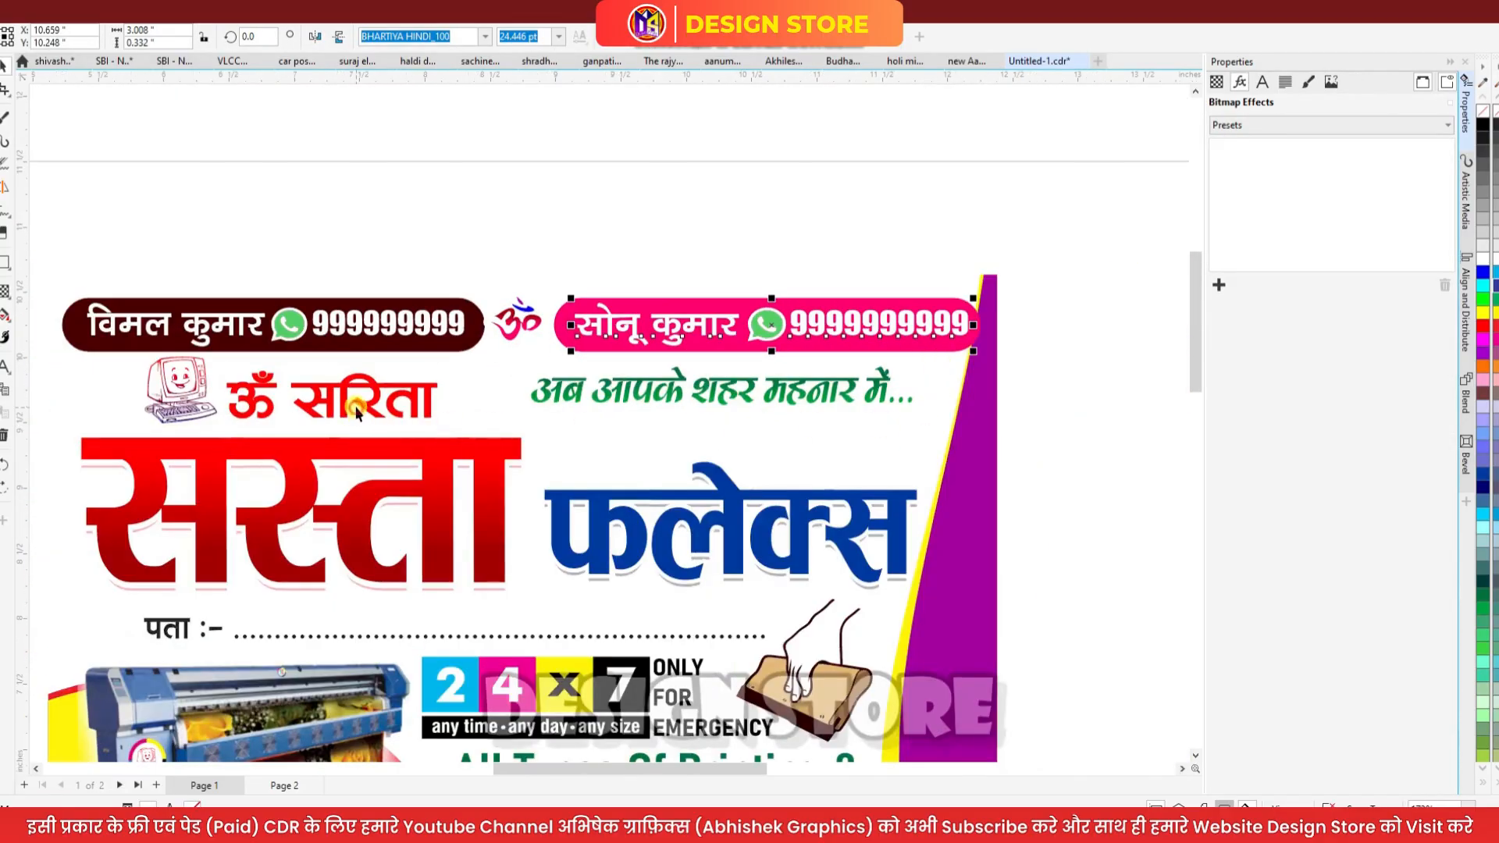
{"action": "left_click", "coordinate": [352, 406]}
{"action": "scroll", "coordinate": [204, 401], "scroll_direction": "up", "scroll_amount": 1}
{"action": "scroll", "coordinate": [205, 406], "scroll_direction": "up", "scroll_amount": 1}
{"action": "left_click_drag", "start_coordinate": [422, 438], "coordinate": [424, 453]}
{"action": "scroll", "coordinate": [246, 405], "scroll_direction": "down", "scroll_amount": 1}
{"action": "scroll", "coordinate": [340, 401], "scroll_direction": "up", "scroll_amount": 1}
{"action": "left_click", "coordinate": [341, 402]}
{"action": "scroll", "coordinate": [341, 402], "scroll_direction": "up", "scroll_amount": 1}
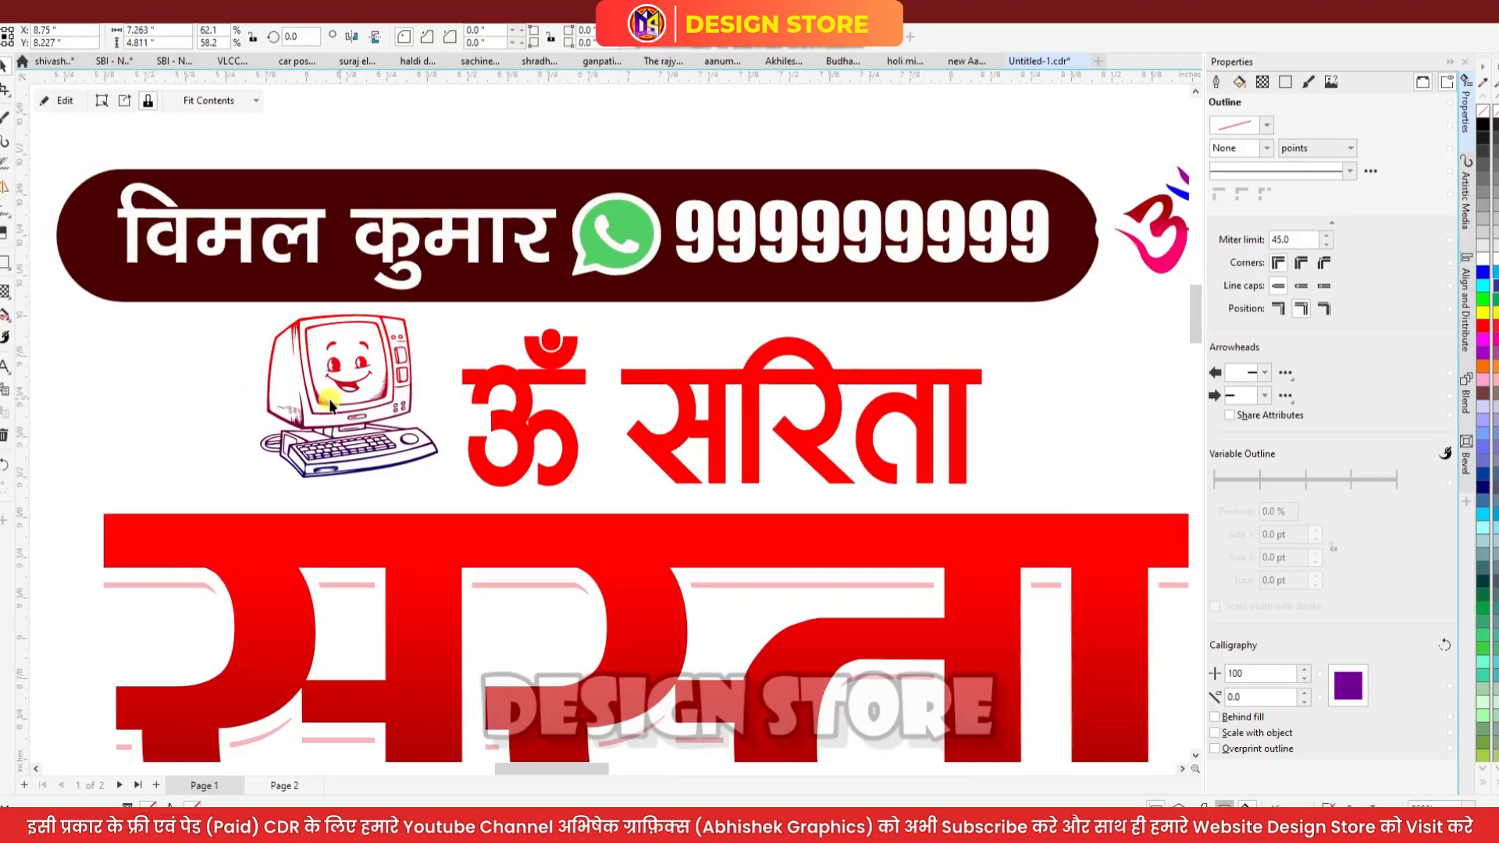
Try enlarging the computer illustration beside the red heading to about 0.63 by 0.58 inches
{"action": "left_click_drag", "start_coordinate": [307, 371], "coordinate": [307, 378]}
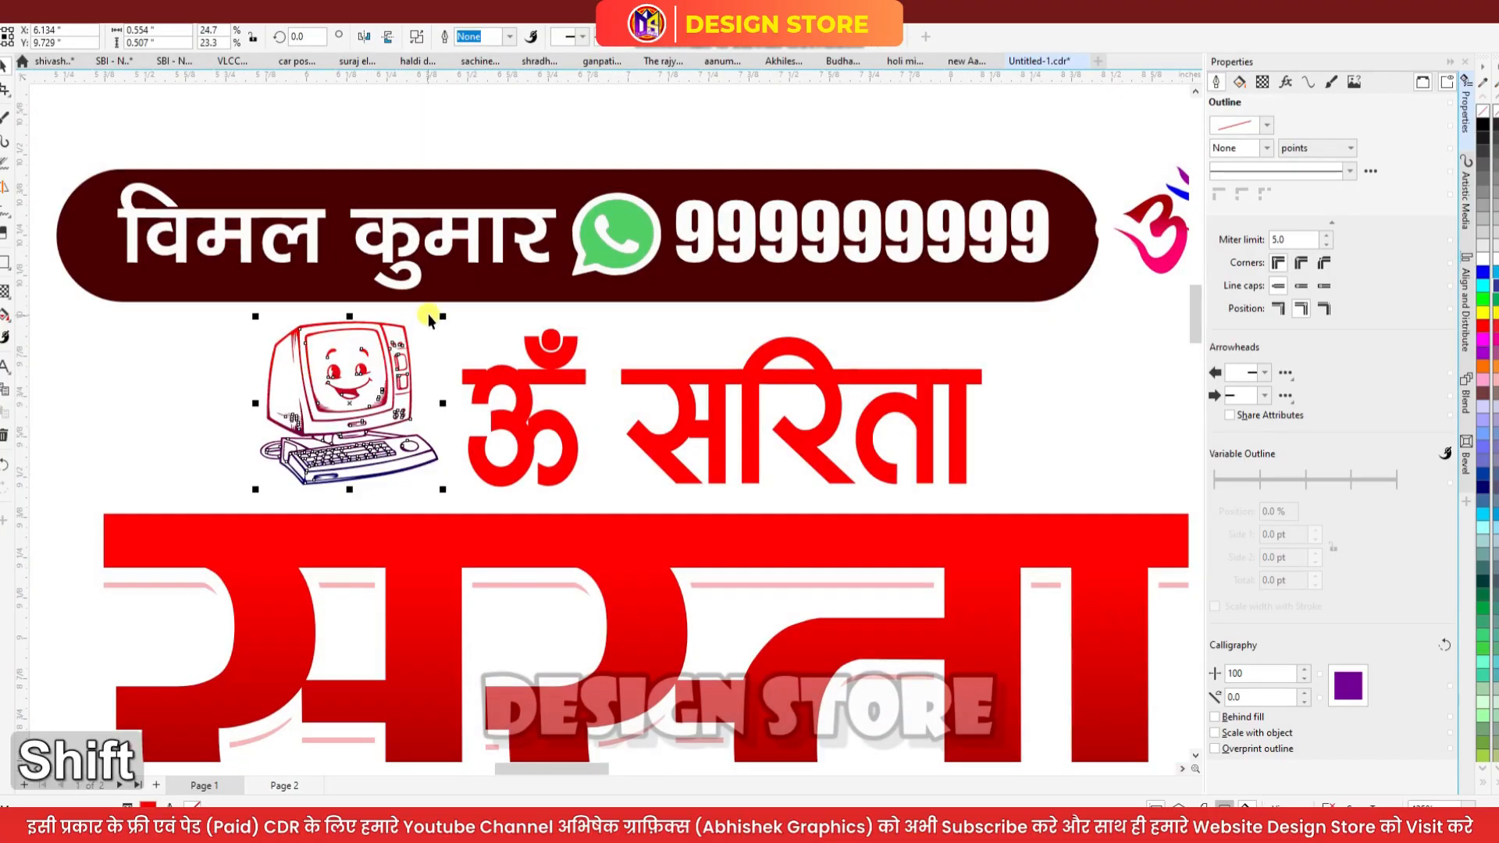
{"action": "left_click_drag", "start_coordinate": [445, 316], "coordinate": [456, 305]}
{"action": "scroll", "coordinate": [351, 352], "scroll_direction": "down", "scroll_amount": 1}
{"action": "scroll", "coordinate": [351, 336], "scroll_direction": "up", "scroll_amount": 3}
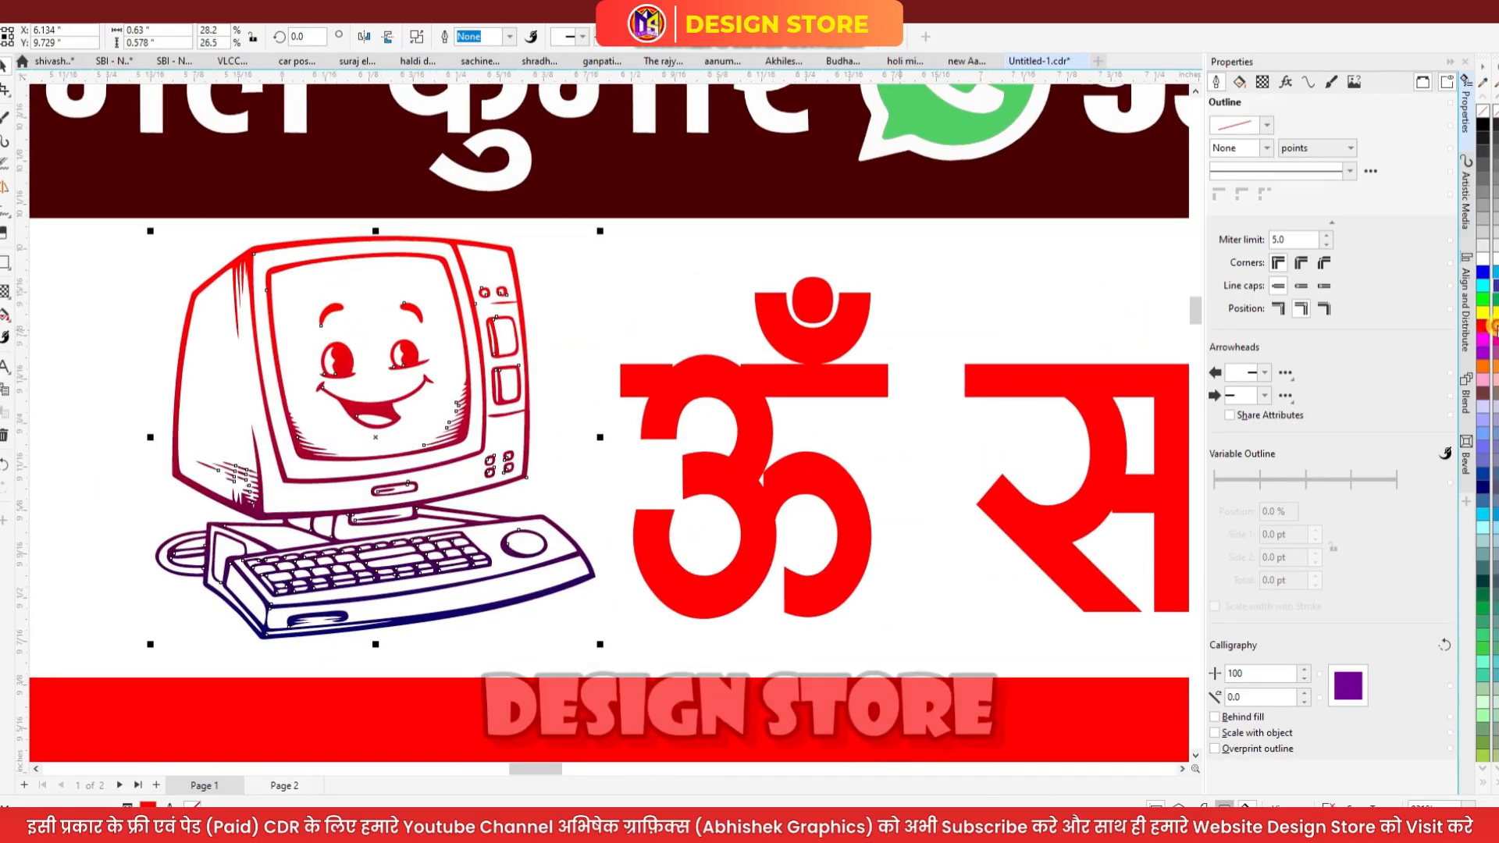
Try several solid fill colours on the computer illustration, including magenta and yellow, ending with red
{"action": "scroll", "coordinate": [897, 336], "scroll_direction": "down", "scroll_amount": 2}
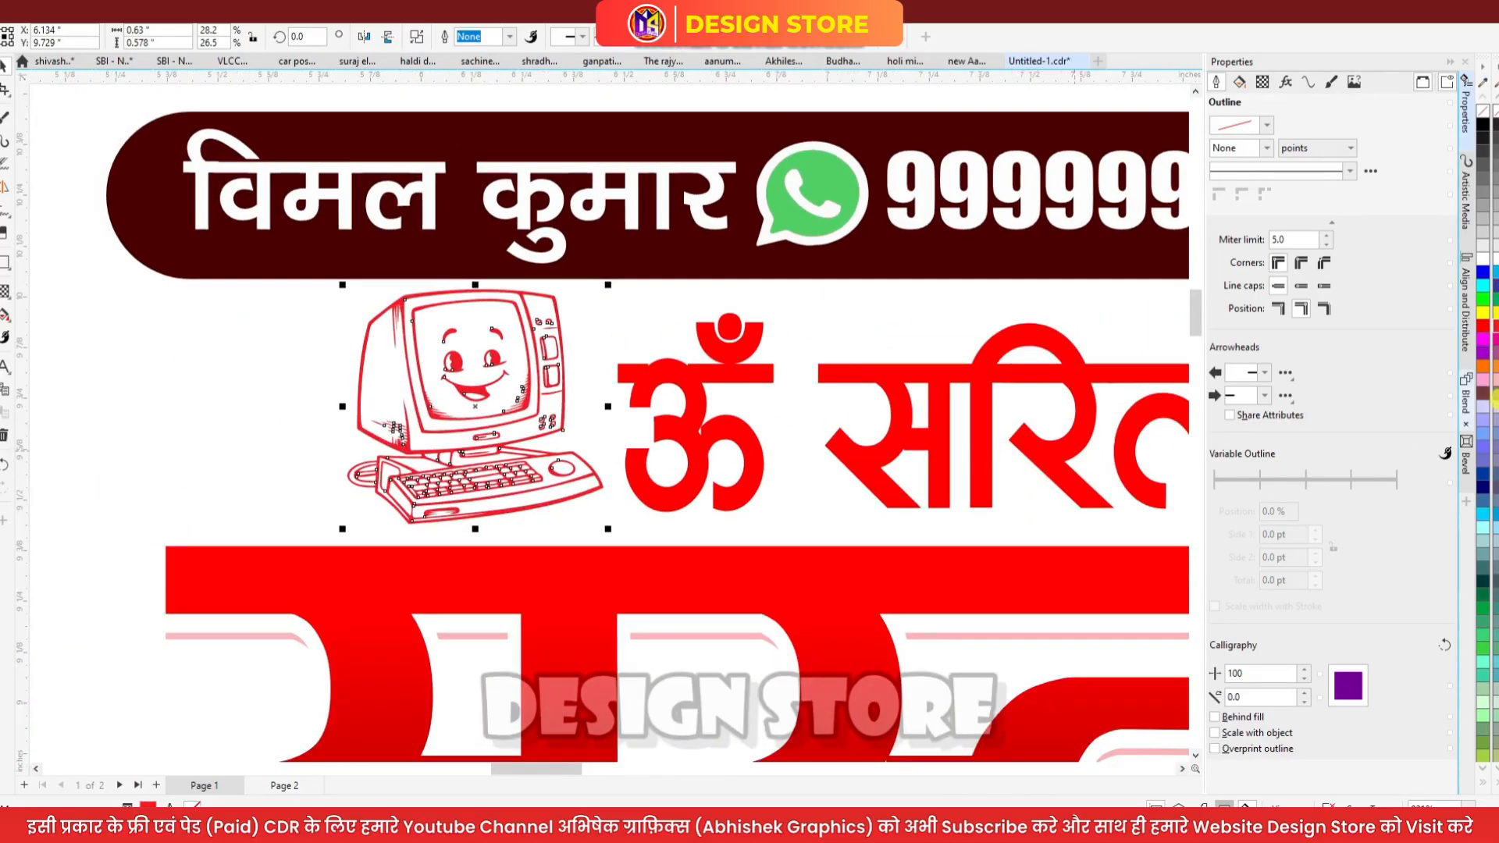
{"action": "left_click", "coordinate": [1483, 352]}
{"action": "left_click", "coordinate": [1483, 339]}
{"action": "left_click", "coordinate": [1483, 313]}
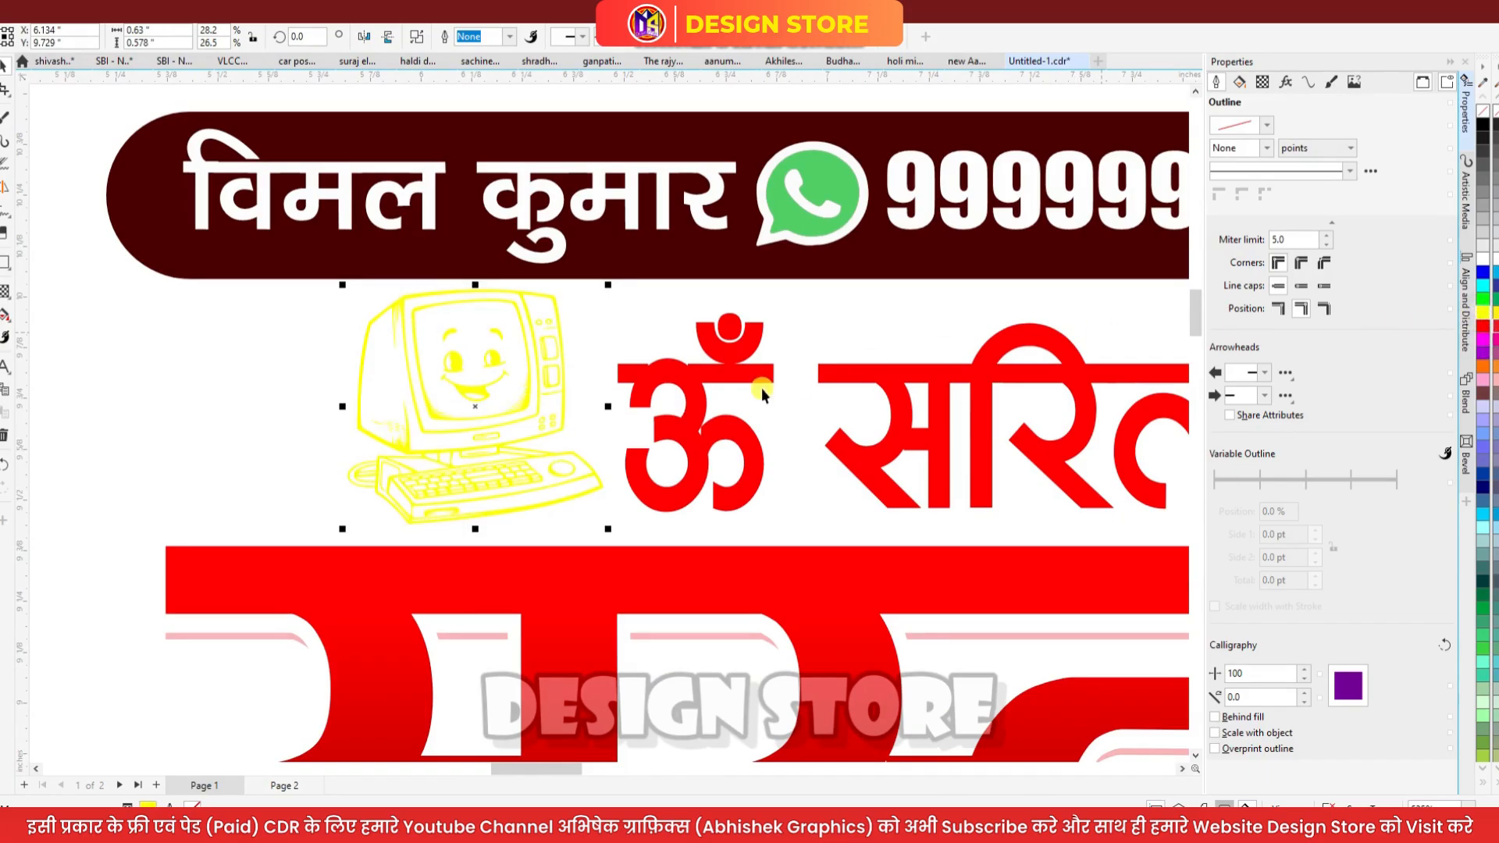
{"action": "key", "text": "ctrl"}
{"action": "left_click", "coordinate": [1484, 327]}
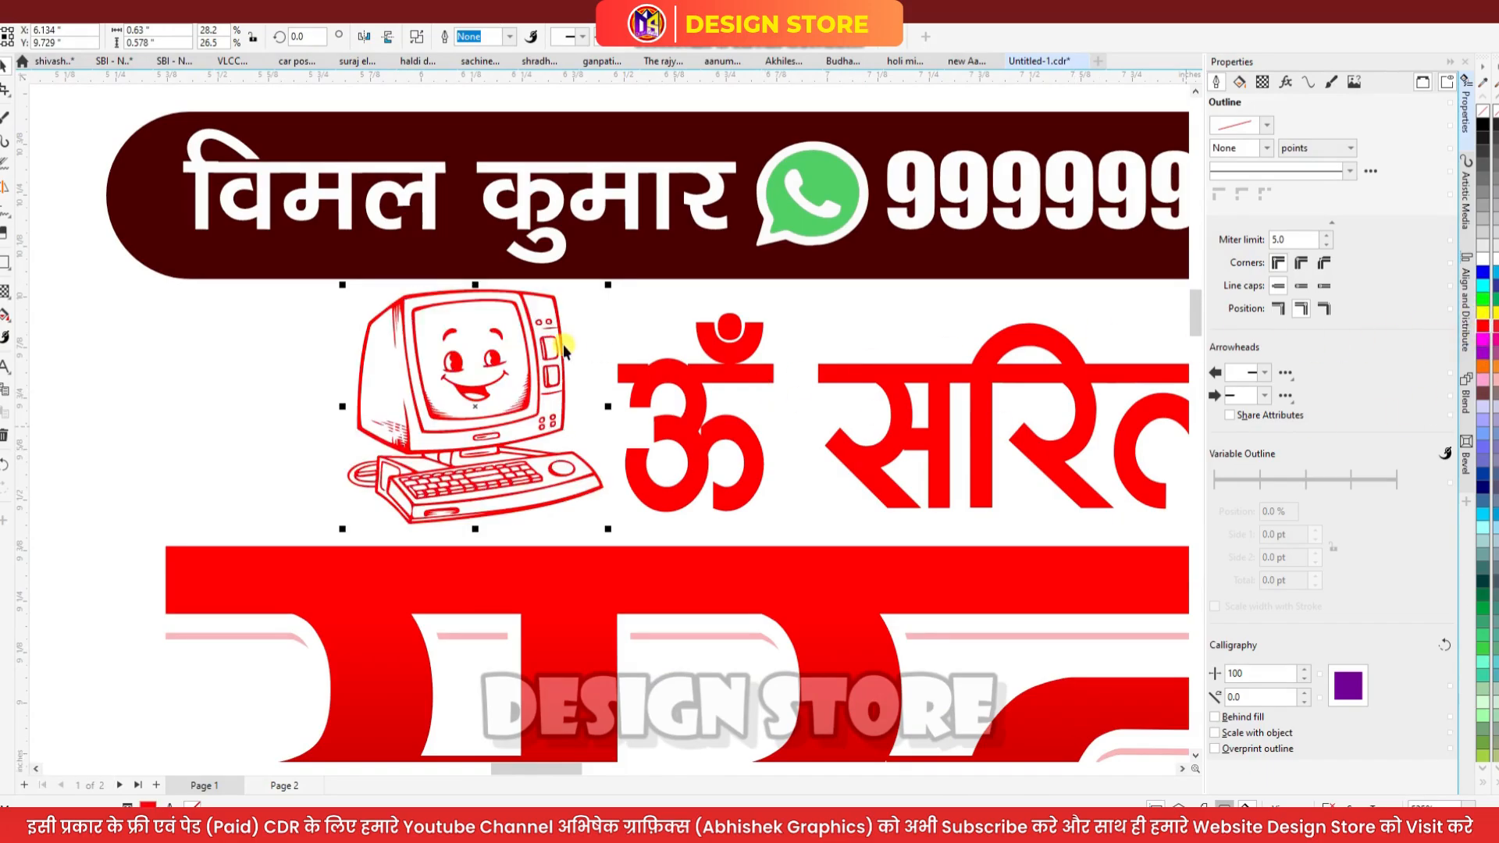
Undo the colour, size and position changes made to the computer illustration
{"action": "scroll", "coordinate": [564, 349], "scroll_direction": "down", "scroll_amount": 2}
{"action": "key", "text": "ctrl+z"}
{"action": "key", "text": "ctrl+z"}
{"action": "scroll", "coordinate": [480, 349], "scroll_direction": "up", "scroll_amount": 2}
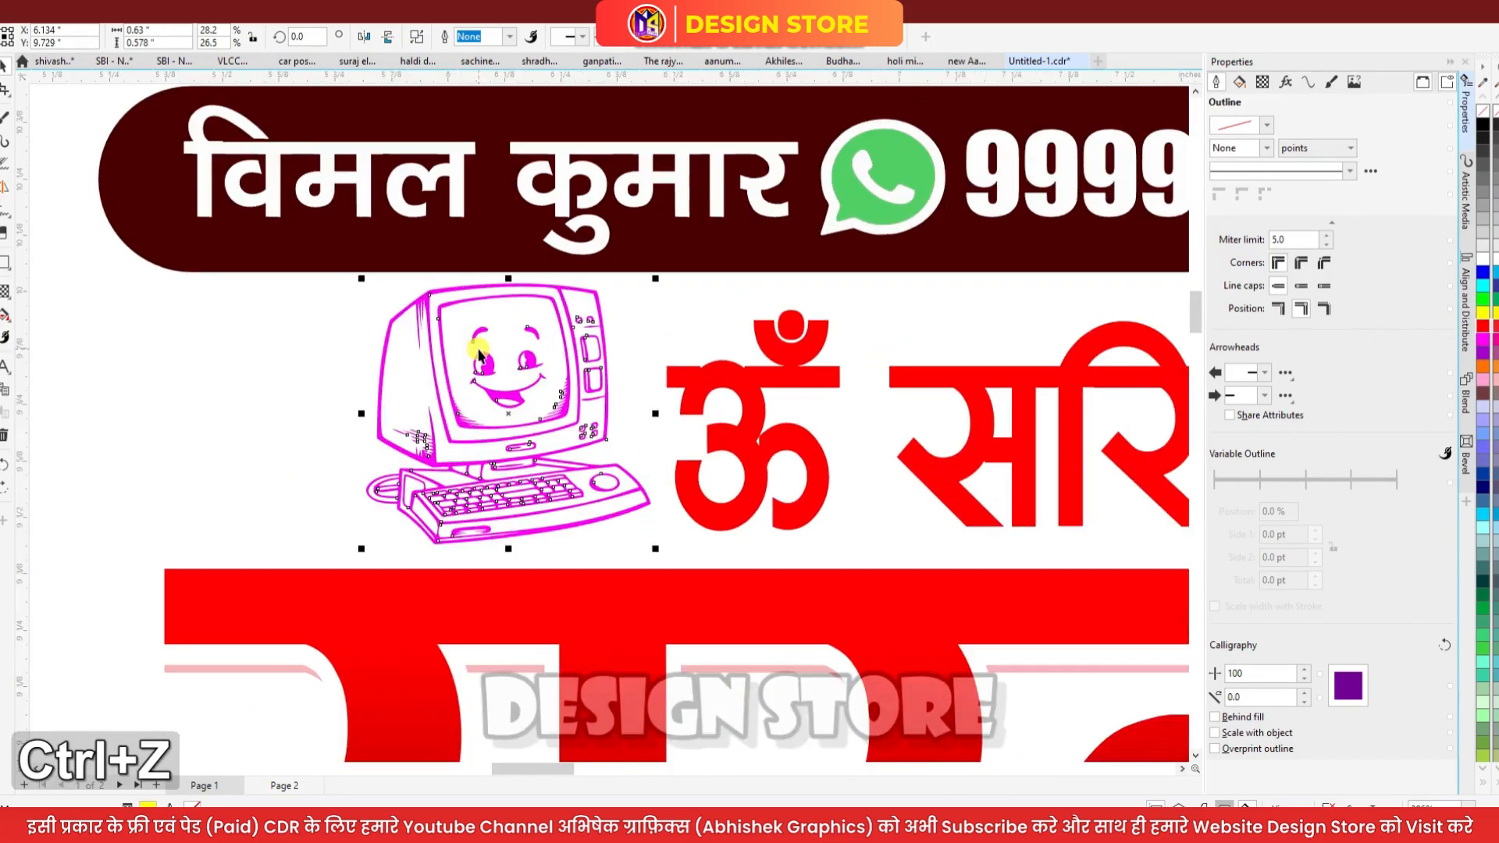
{"action": "key", "text": "ctrl+z"}
{"action": "key", "text": "ctrl+z"}
{"action": "key", "text": "ctrl+z"}
{"action": "key", "text": "ctrl+z"}
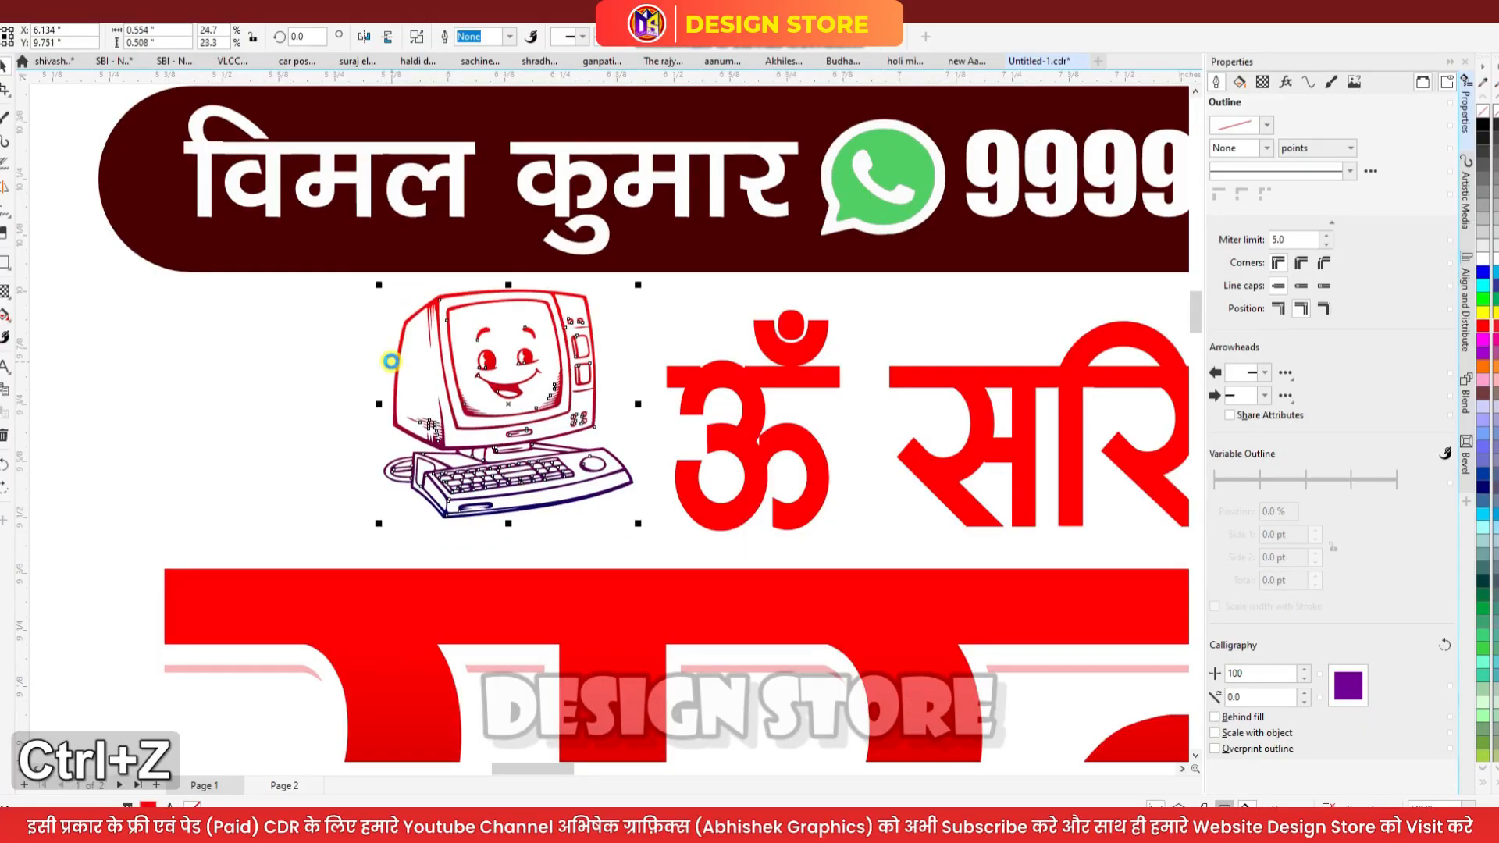
{"action": "key", "text": "ctrl+shift+z"}
Recolour the pale pink shadow copy behind the word सस्ता to sky blue and place the red word back over it
{"action": "scroll", "coordinate": [348, 345], "scroll_direction": "down", "scroll_amount": 5}
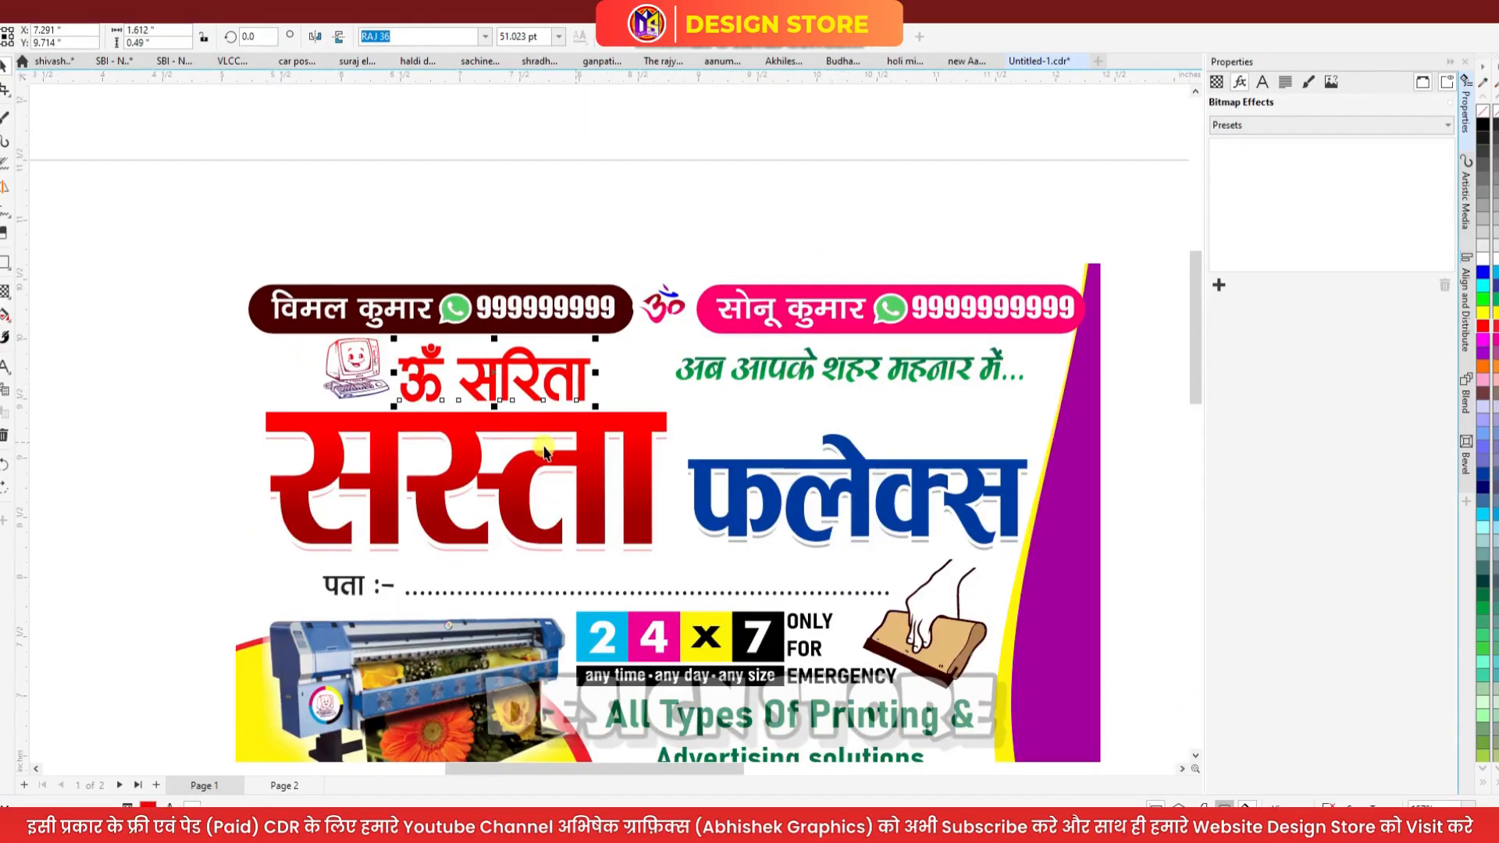
{"action": "left_click_drag", "start_coordinate": [531, 461], "coordinate": [380, 296]}
{"action": "left_click", "coordinate": [528, 483]}
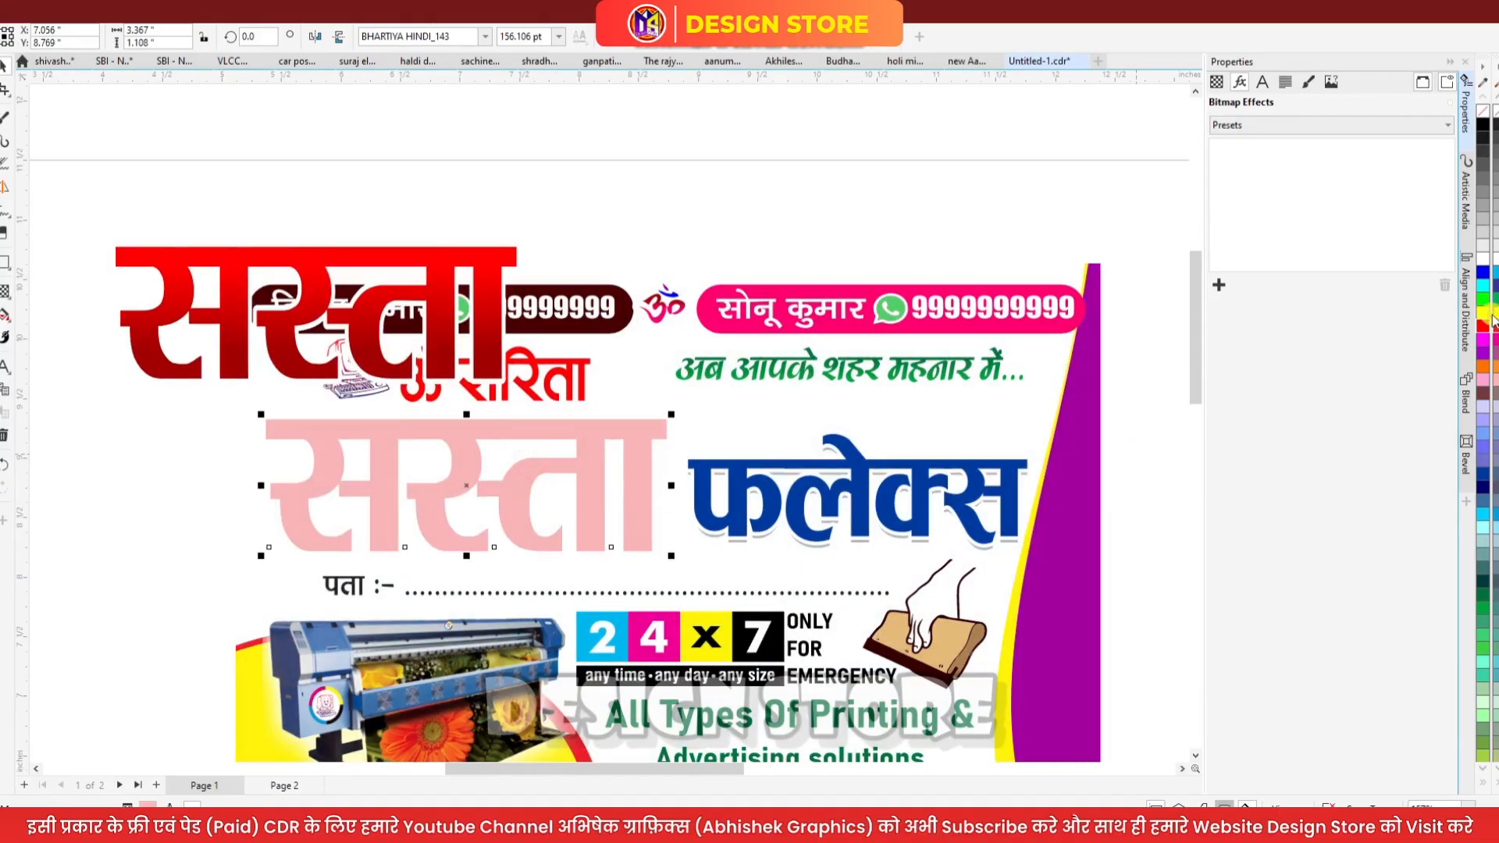
{"action": "left_click", "coordinate": [1493, 272]}
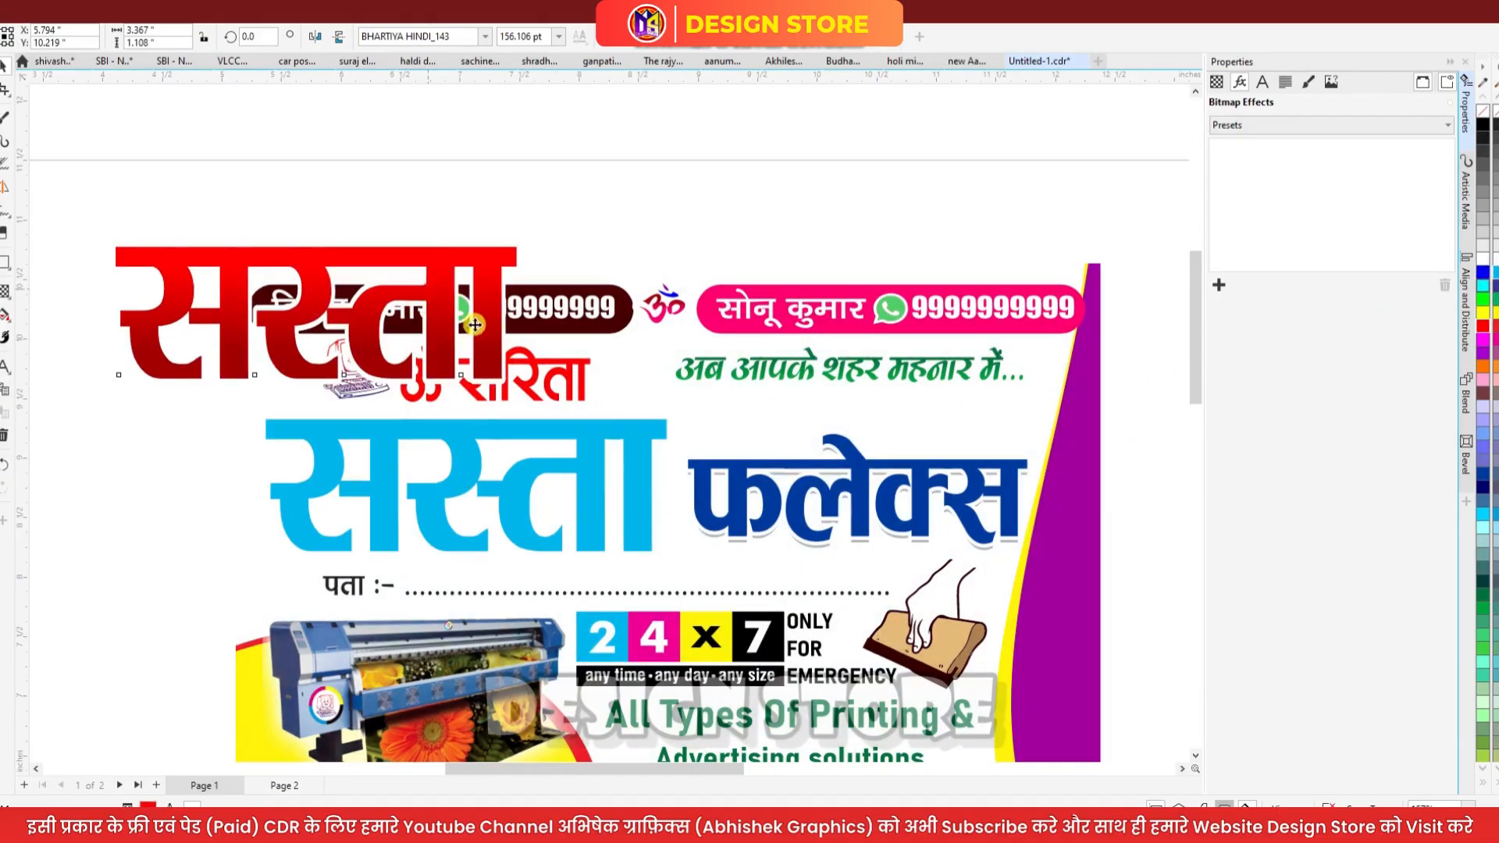
{"action": "left_click_drag", "start_coordinate": [473, 325], "coordinate": [551, 548]}
Apply a uniform transparency of 72 to the sky blue shadow copy of the word सस्ता
{"action": "scroll", "coordinate": [551, 551], "scroll_direction": "up", "scroll_amount": 2}
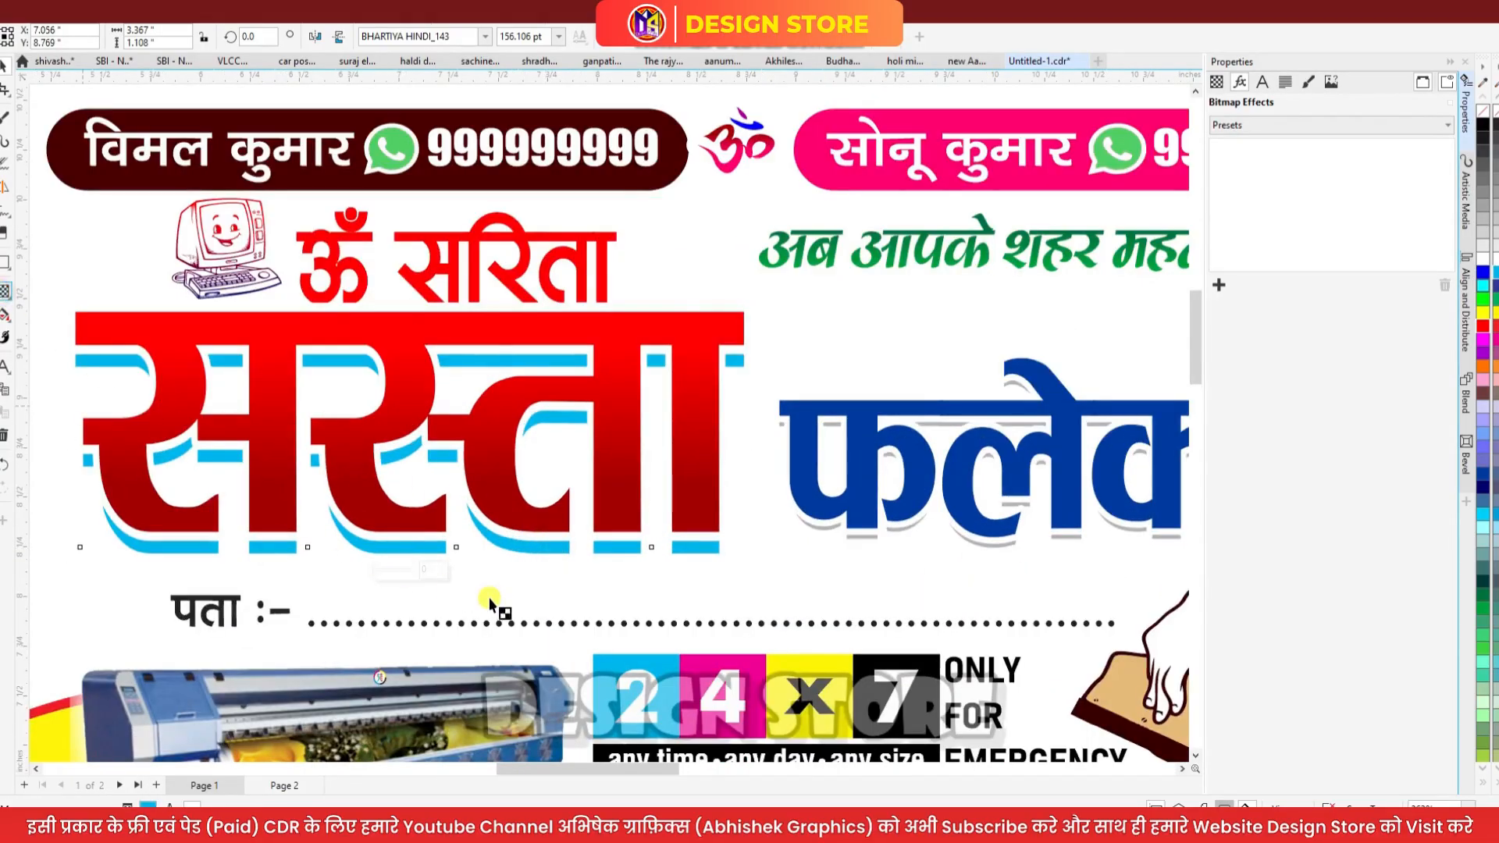
{"action": "left_click", "coordinate": [396, 570]}
{"action": "left_click_drag", "start_coordinate": [398, 574], "coordinate": [403, 577]}
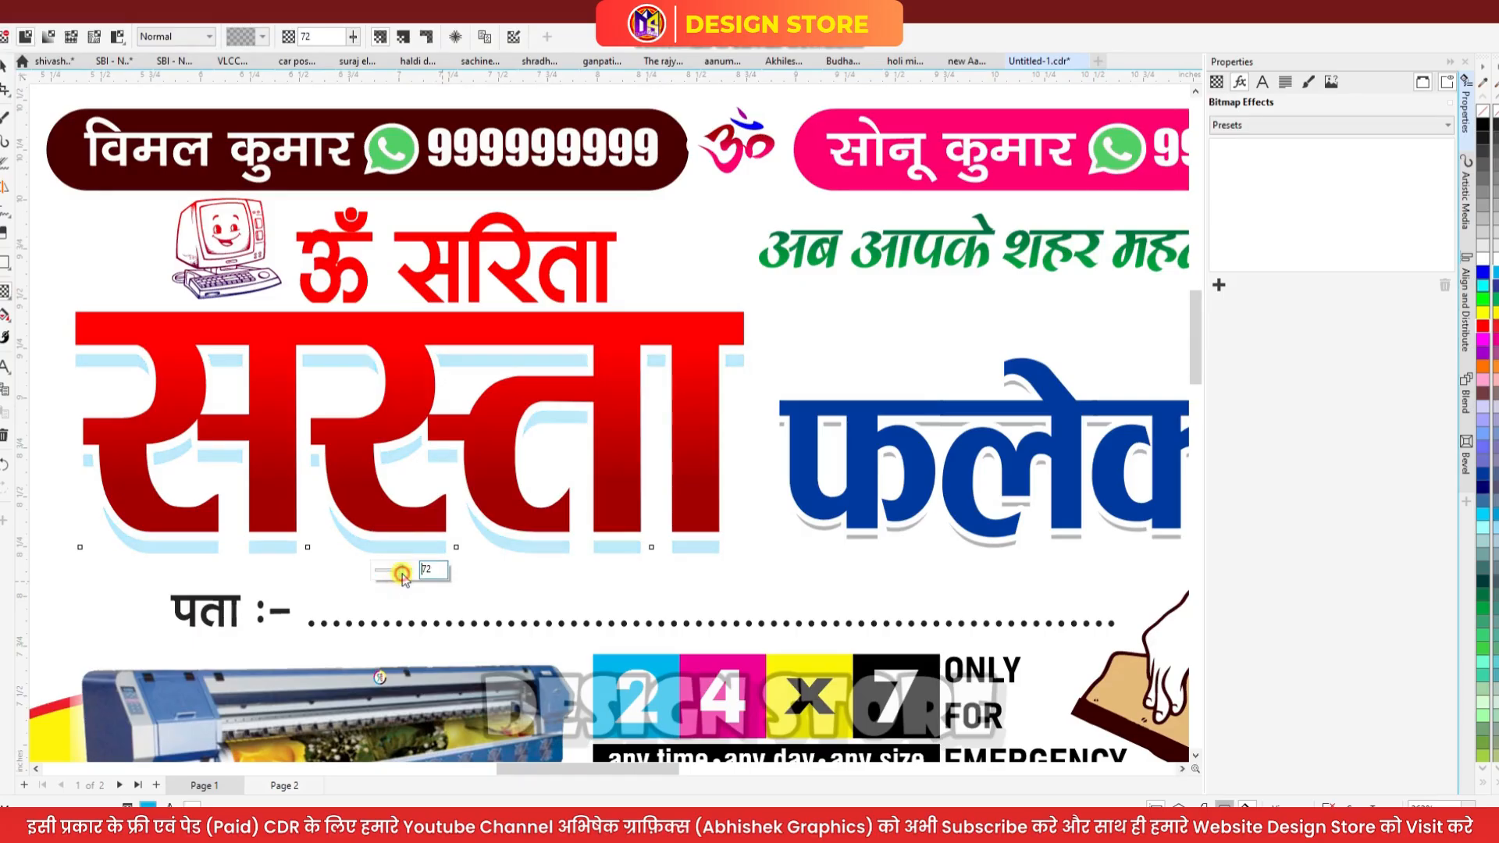
{"action": "left_click", "coordinate": [4, 68]}
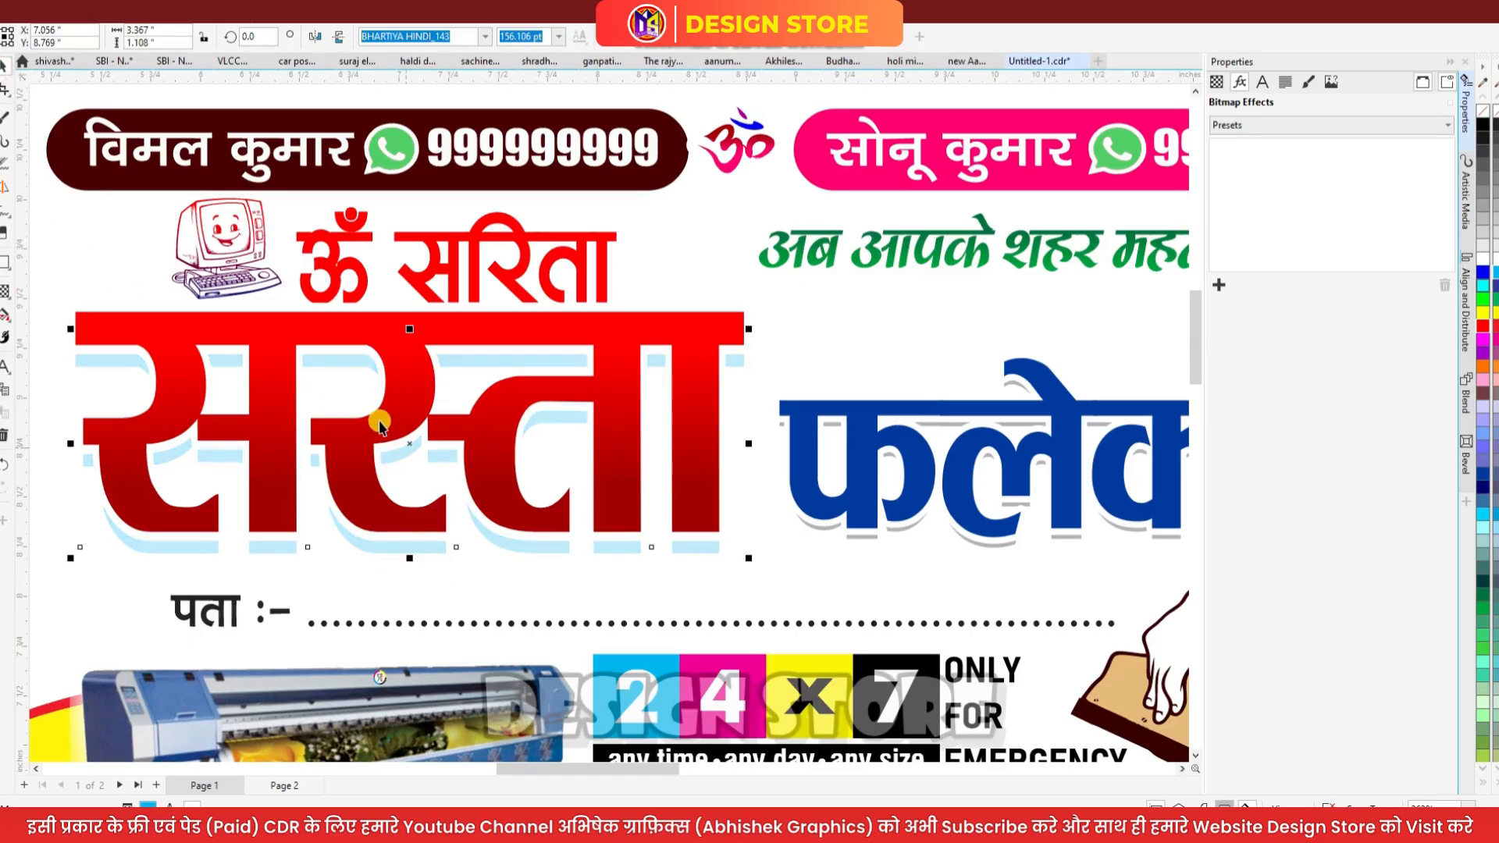
Nudge the red gradient word सस्ता slightly down, closer to its light blue shadow
{"action": "key", "text": "shift+Down"}
{"action": "key", "text": "shift+Down"}
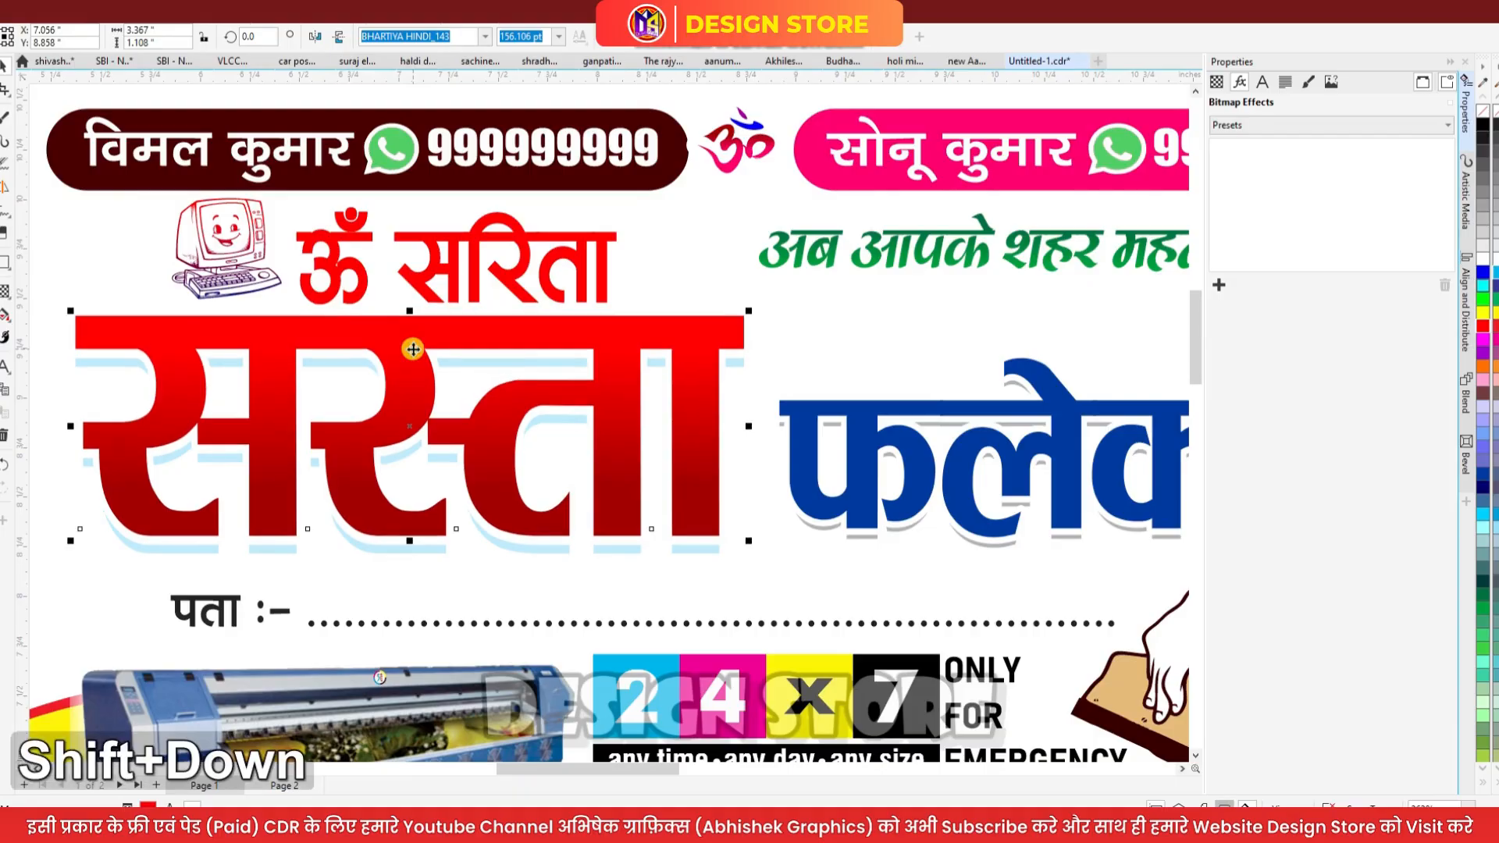
{"action": "scroll", "coordinate": [492, 399], "scroll_direction": "down", "scroll_amount": 2}
{"action": "scroll", "coordinate": [450, 384], "scroll_direction": "up", "scroll_amount": 2}
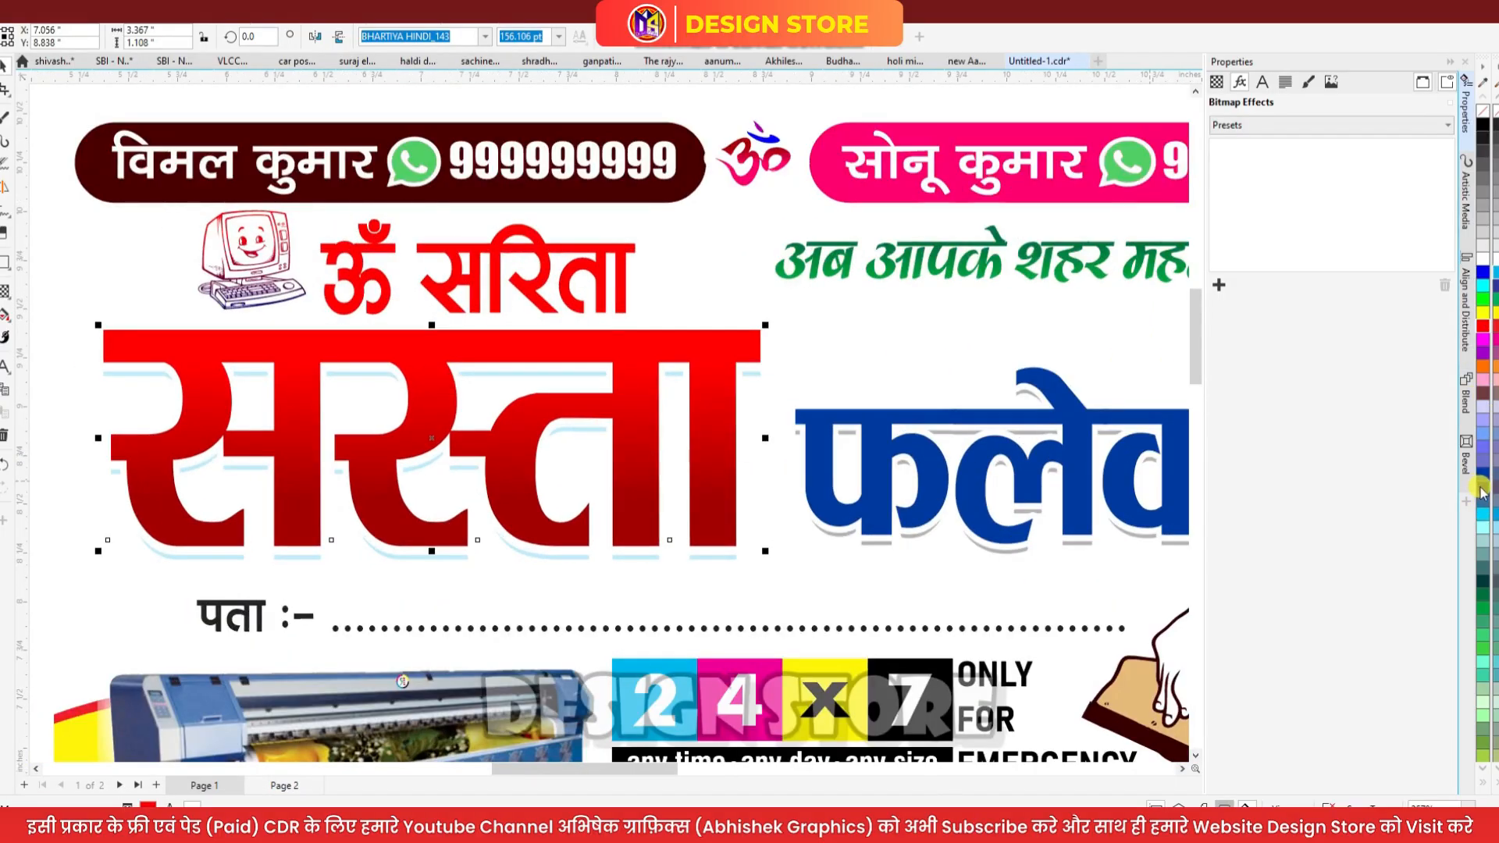
Change the gradient fill of the word सस्ता to medium blue at the top and dark navy at the bottom
{"action": "key", "text": "g"}
{"action": "left_click", "coordinate": [455, 365]}
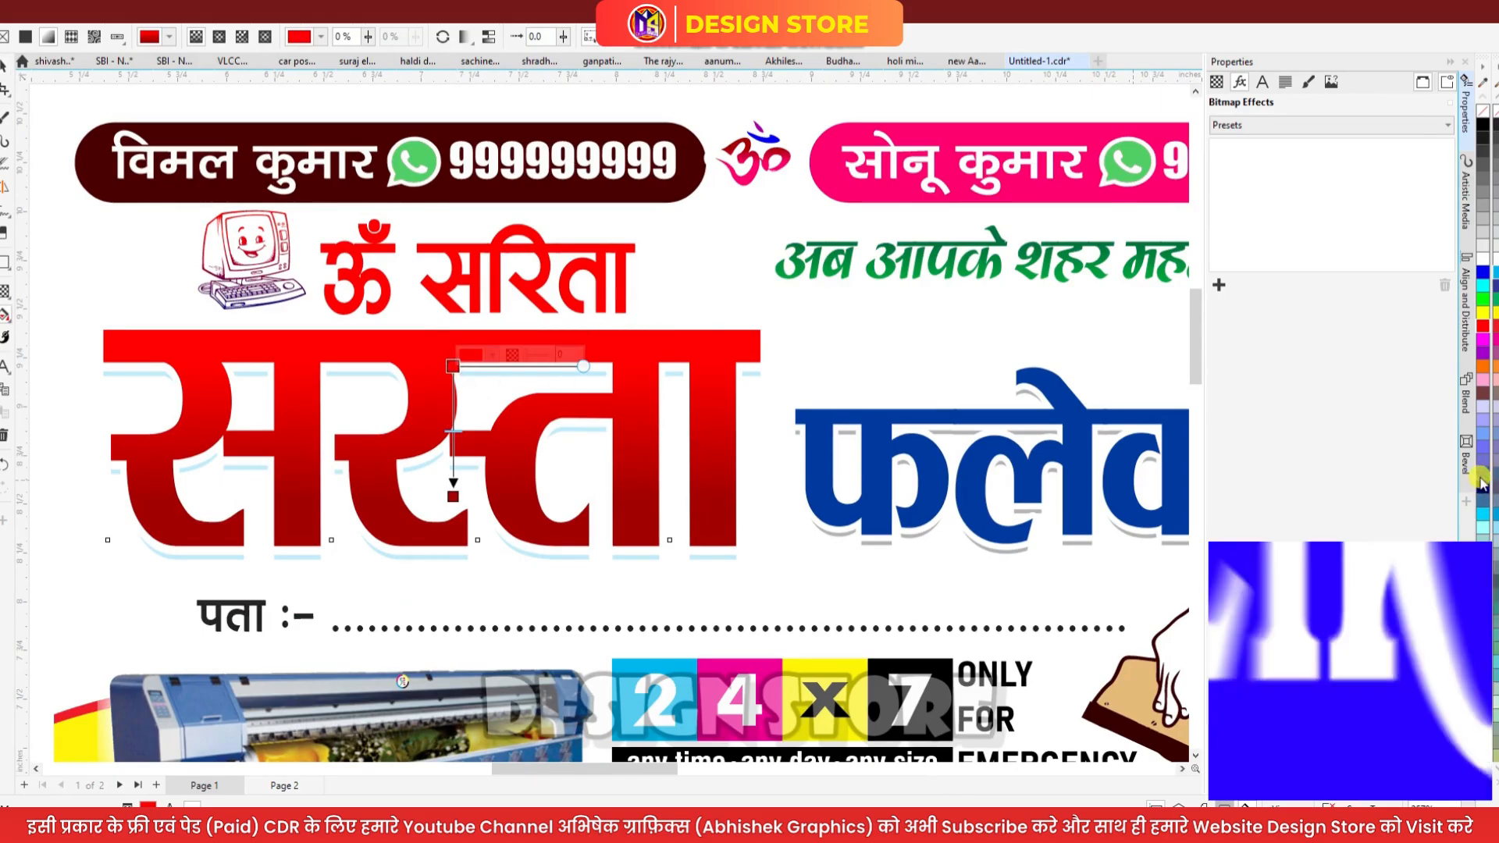
{"action": "left_click", "coordinate": [1482, 480]}
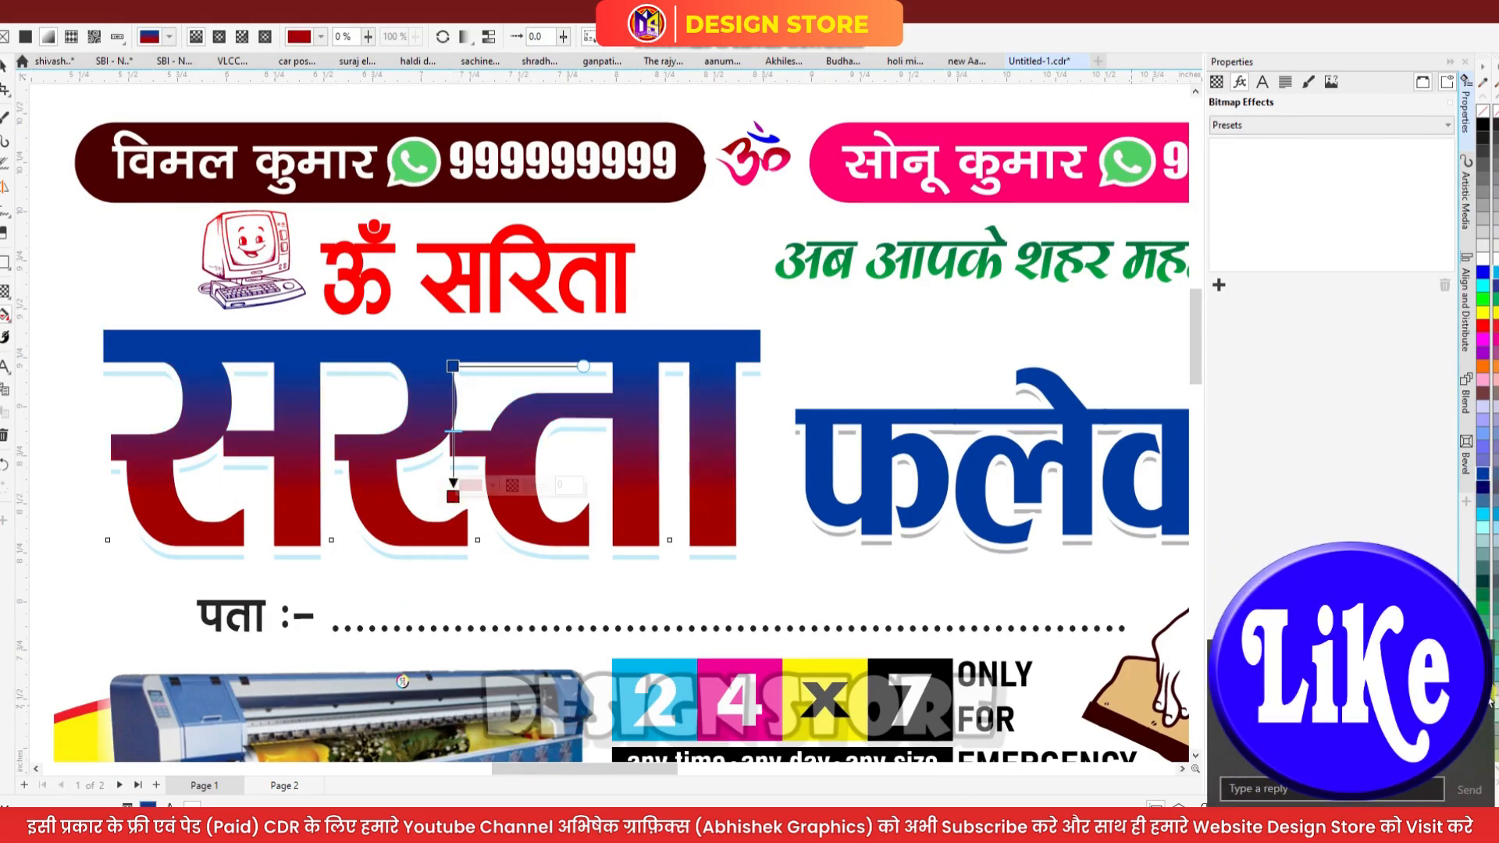
{"action": "left_click", "coordinate": [1482, 487]}
{"action": "scroll", "coordinate": [431, 482], "scroll_direction": "down", "scroll_amount": 3}
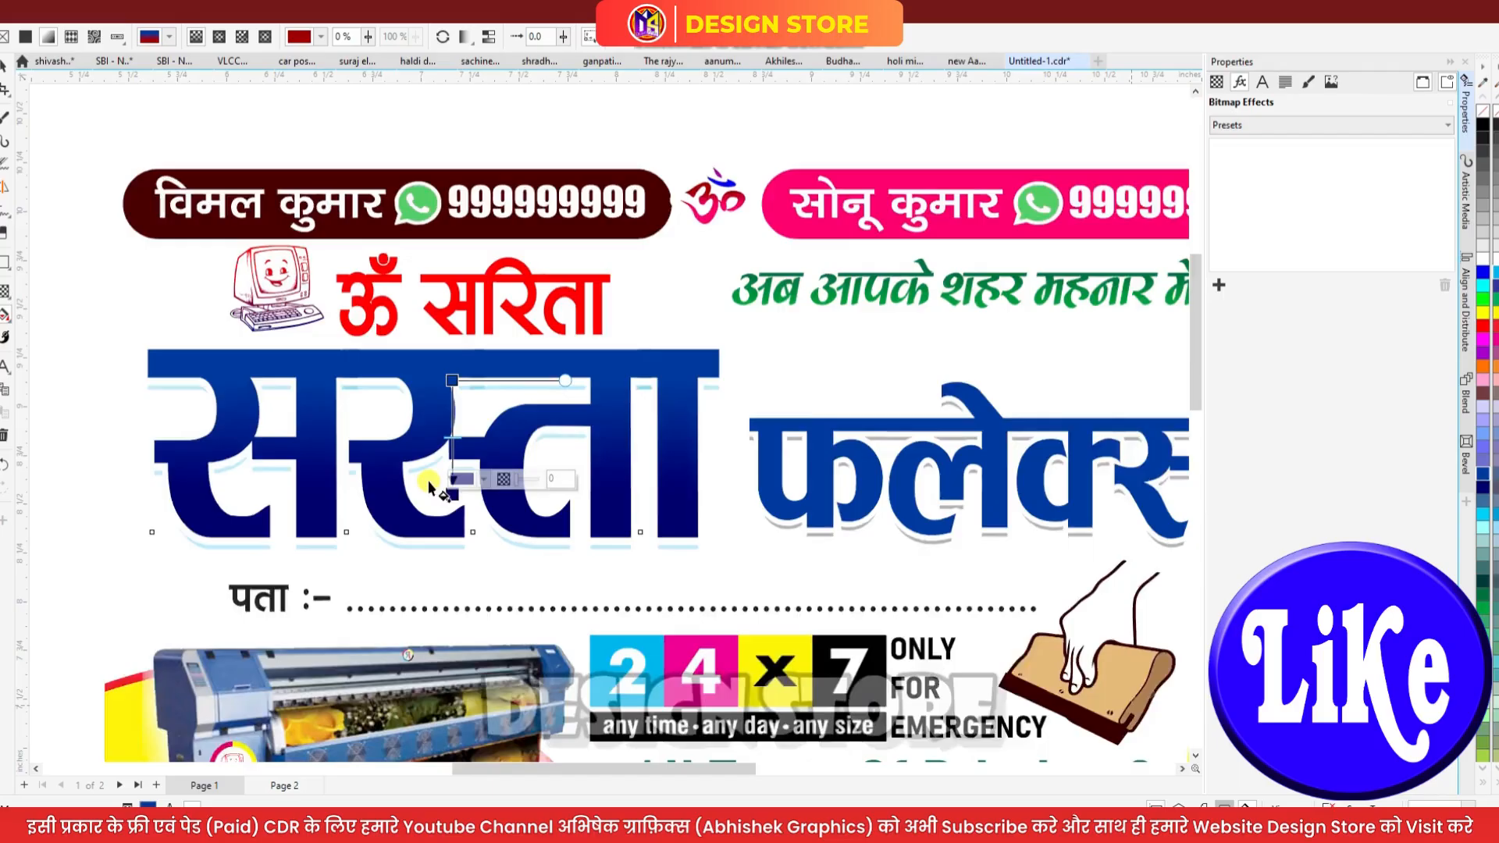
Fill the word फलेक्स with solid red and clear the selection
{"action": "left_click", "coordinate": [785, 478]}
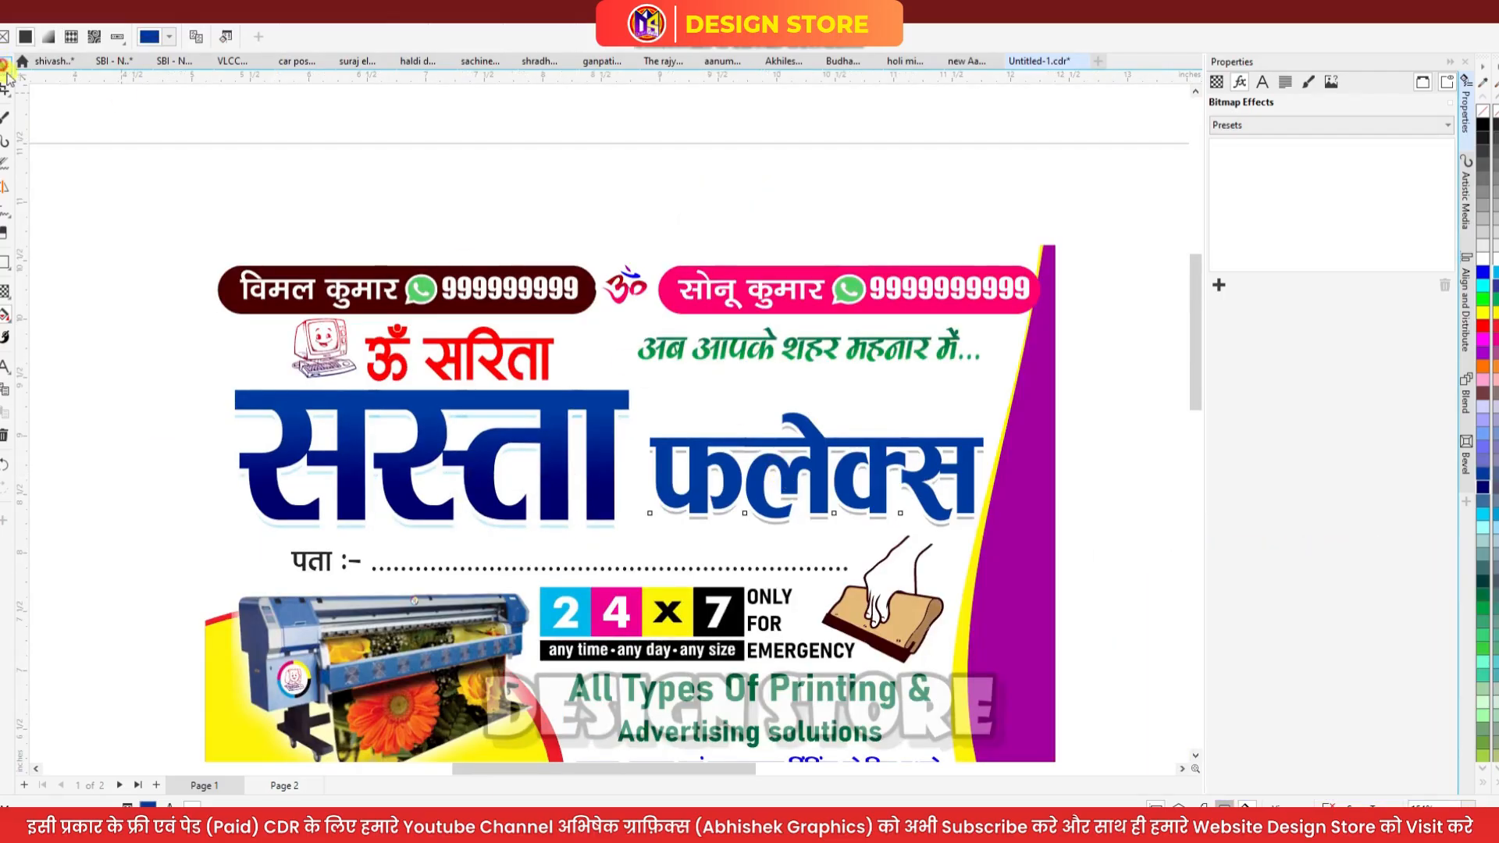
{"action": "key", "text": "space"}
{"action": "left_click", "coordinate": [1485, 328]}
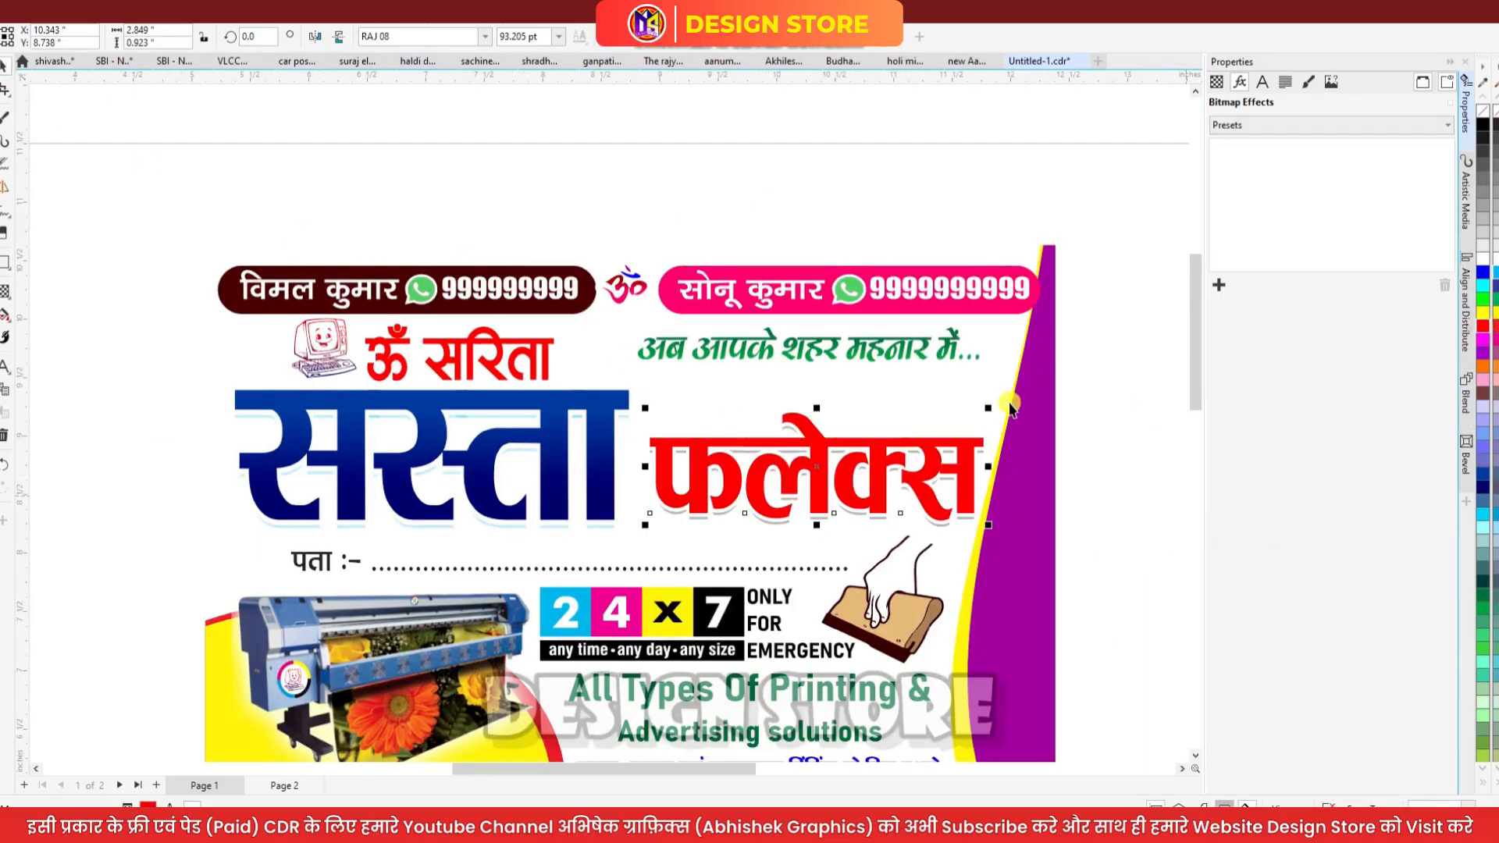
{"action": "scroll", "coordinate": [630, 334], "scroll_direction": "down", "scroll_amount": 1}
{"action": "scroll", "coordinate": [751, 443], "scroll_direction": "up", "scroll_amount": 1}
{"action": "left_click", "coordinate": [1045, 420]}
{"action": "scroll", "coordinate": [574, 241], "scroll_direction": "down", "scroll_amount": 2}
{"action": "scroll", "coordinate": [556, 408], "scroll_direction": "up", "scroll_amount": 2}
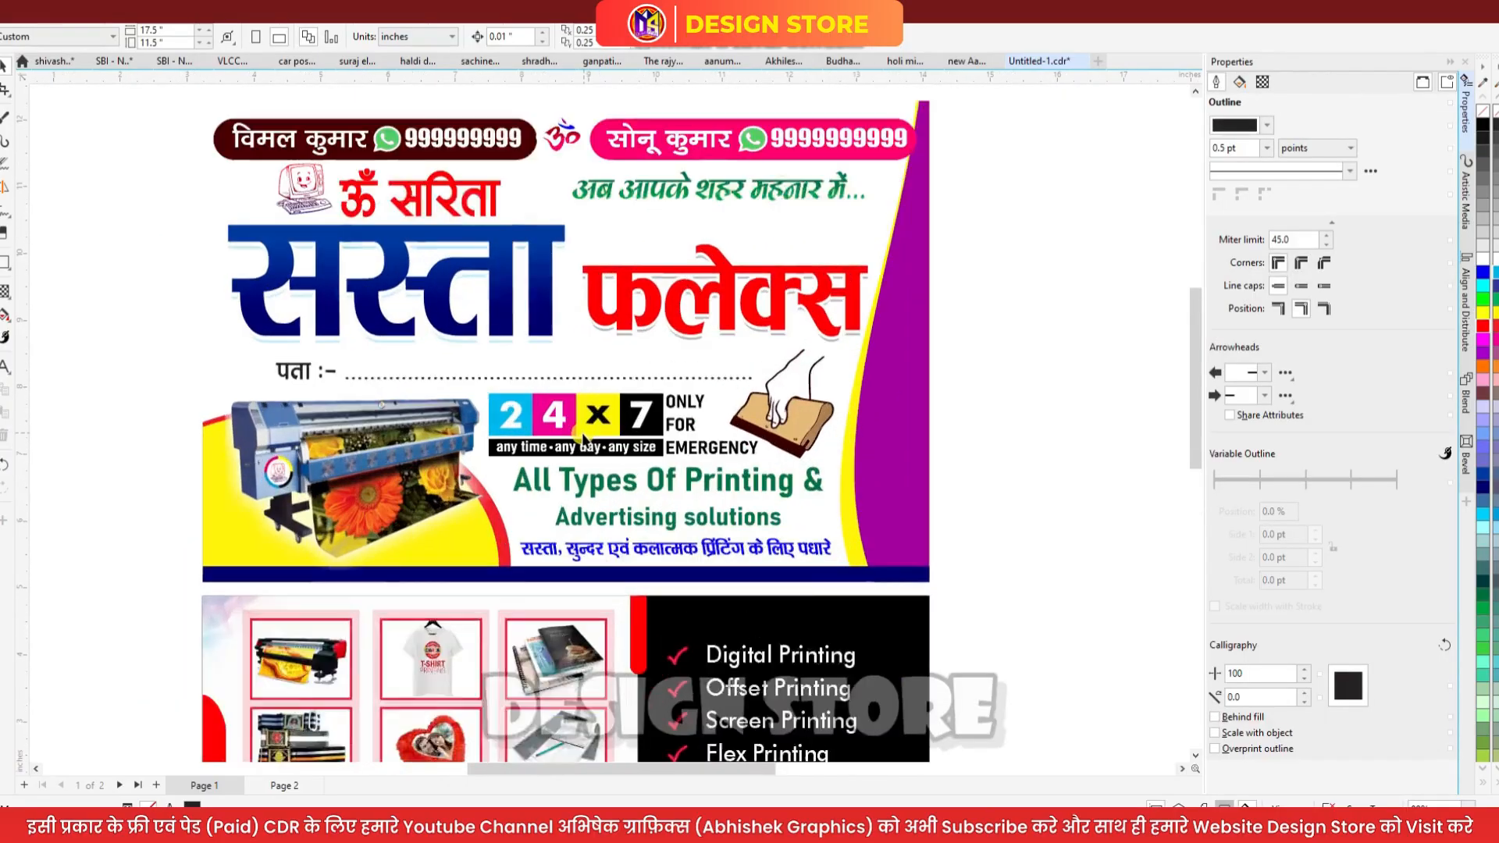
Examine the 24 x 7 graphic, the ONLY FOR EMERGENCY text, the green printing services lines and the blue Hindi tagline
{"action": "left_click", "coordinate": [554, 414]}
{"action": "scroll", "coordinate": [554, 417], "scroll_direction": "up", "scroll_amount": 3}
{"action": "scroll", "coordinate": [555, 418], "scroll_direction": "up", "scroll_amount": 2}
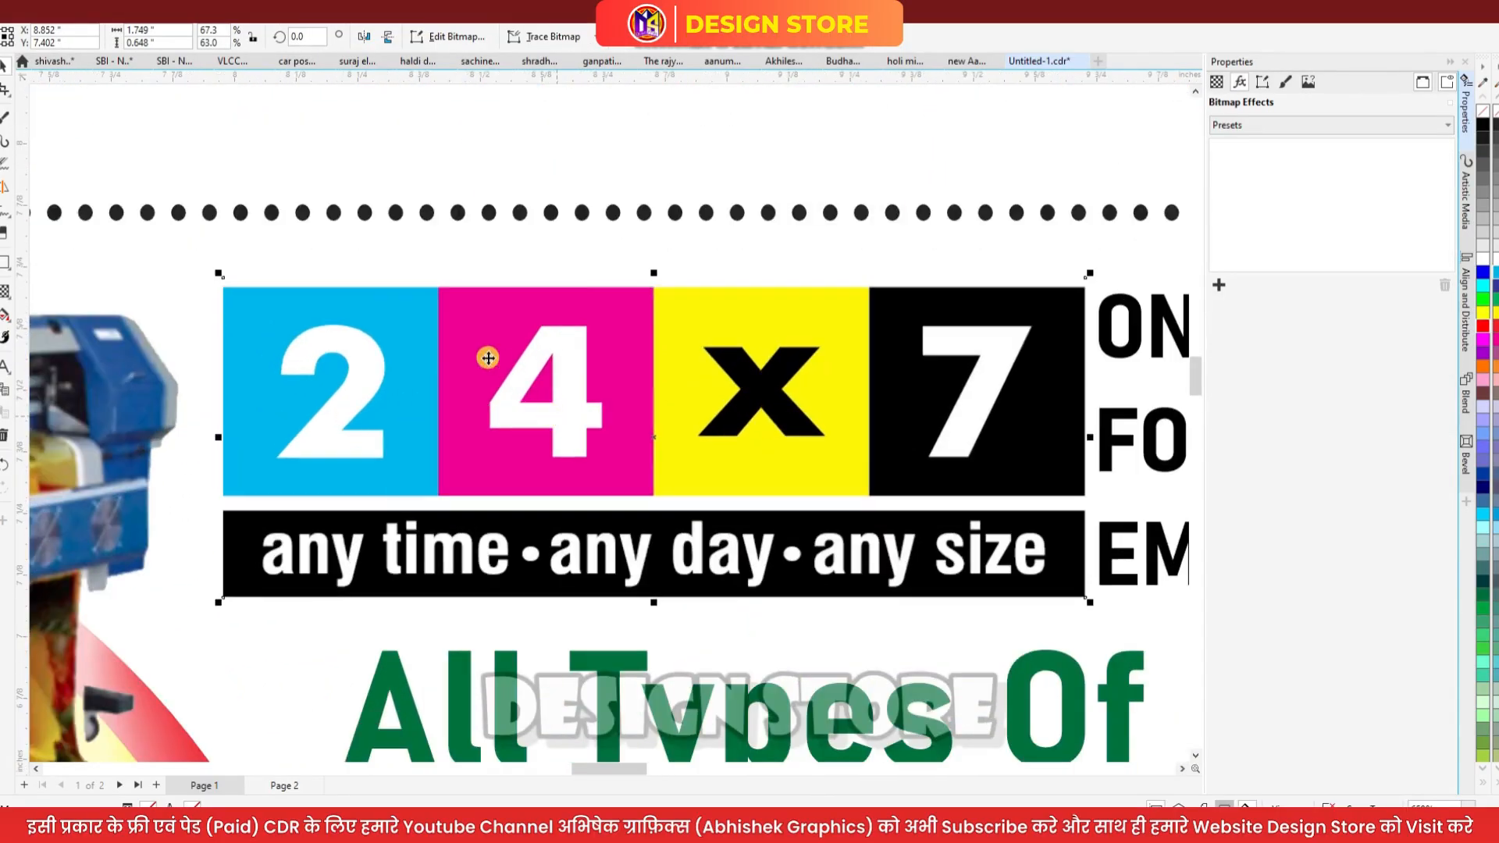
{"action": "scroll", "coordinate": [468, 349], "scroll_direction": "down", "scroll_amount": 3}
{"action": "left_click", "coordinate": [903, 347]}
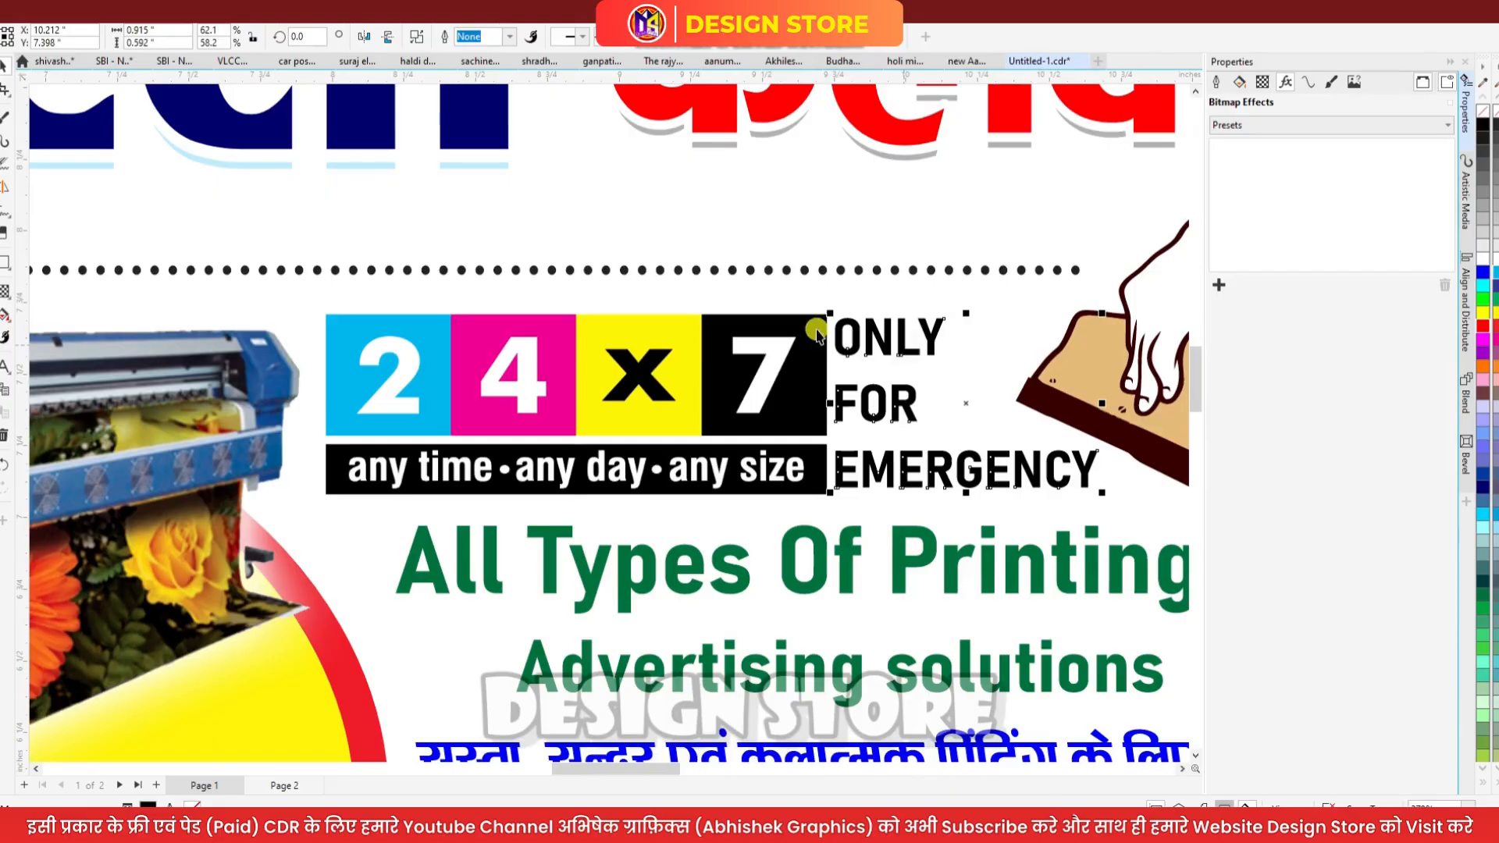
{"action": "scroll", "coordinate": [884, 428], "scroll_direction": "down", "scroll_amount": 3}
{"action": "scroll", "coordinate": [891, 430], "scroll_direction": "up", "scroll_amount": 2}
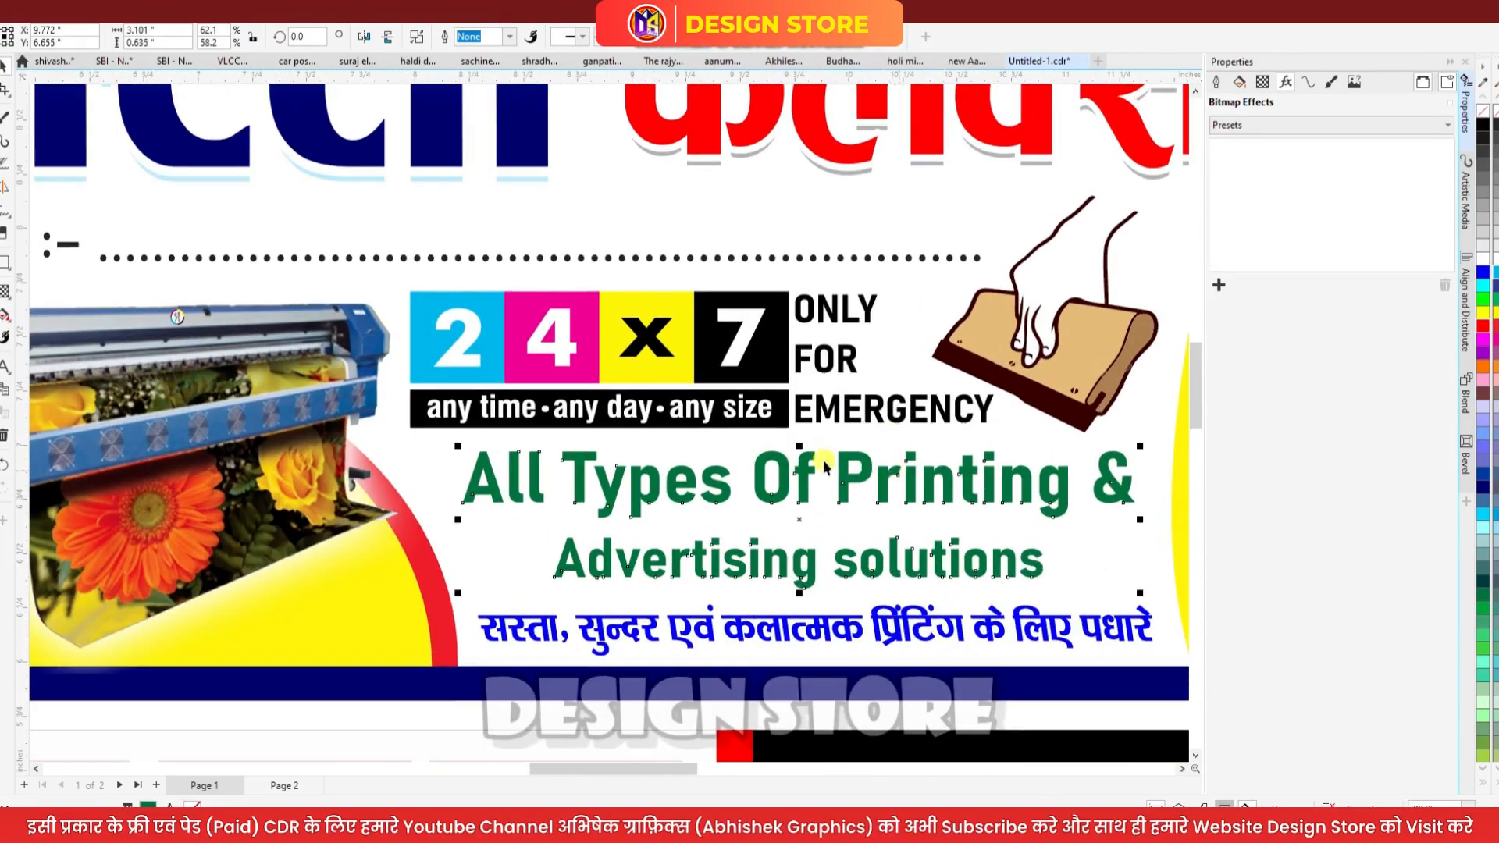
{"action": "scroll", "coordinate": [824, 464], "scroll_direction": "down", "scroll_amount": 2}
{"action": "left_click", "coordinate": [805, 557]}
{"action": "scroll", "coordinate": [756, 555], "scroll_direction": "up", "scroll_amount": 2}
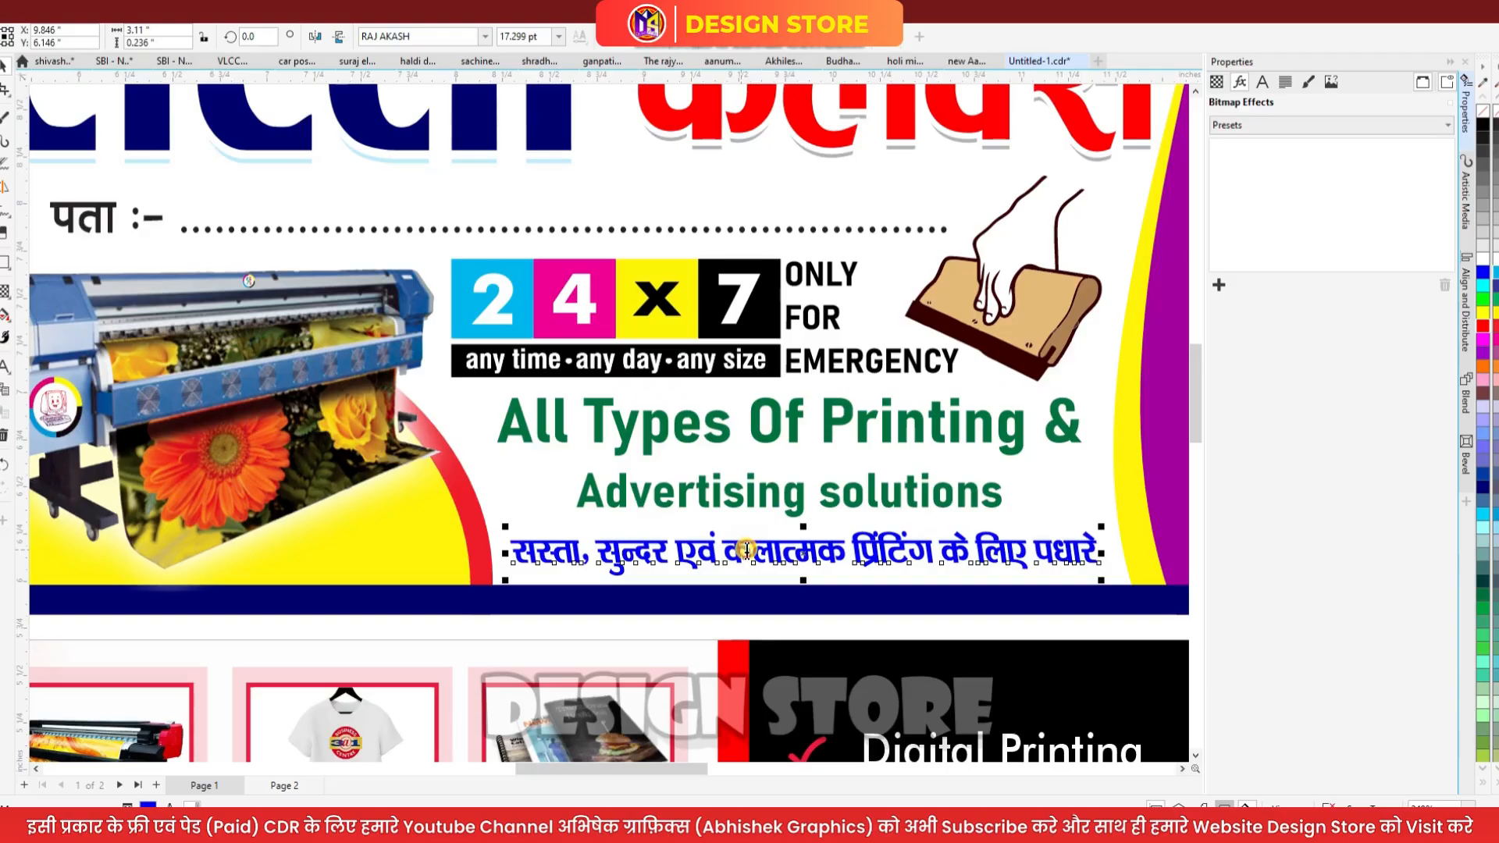
Try overwriting the blue Hindi tagline under Advertising solutions with placeholder characters, and undo the text edit
{"action": "key", "text": "F8"}
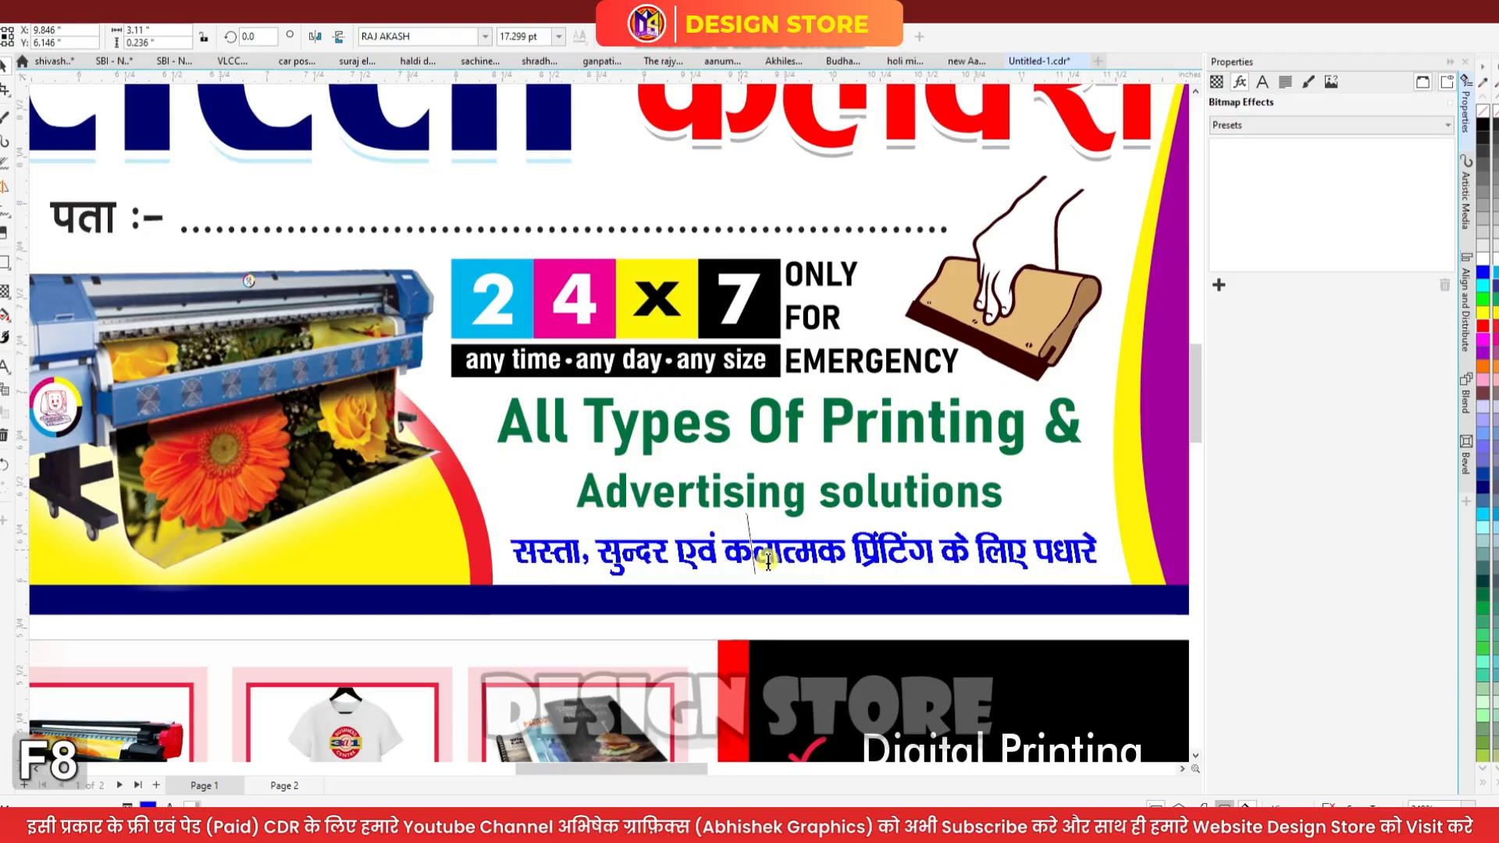
{"action": "triple_click", "coordinate": [751, 558]}
{"action": "scroll", "coordinate": [769, 558], "scroll_direction": "down", "scroll_amount": 1}
{"action": "type", "text": "fdgdfgf"}
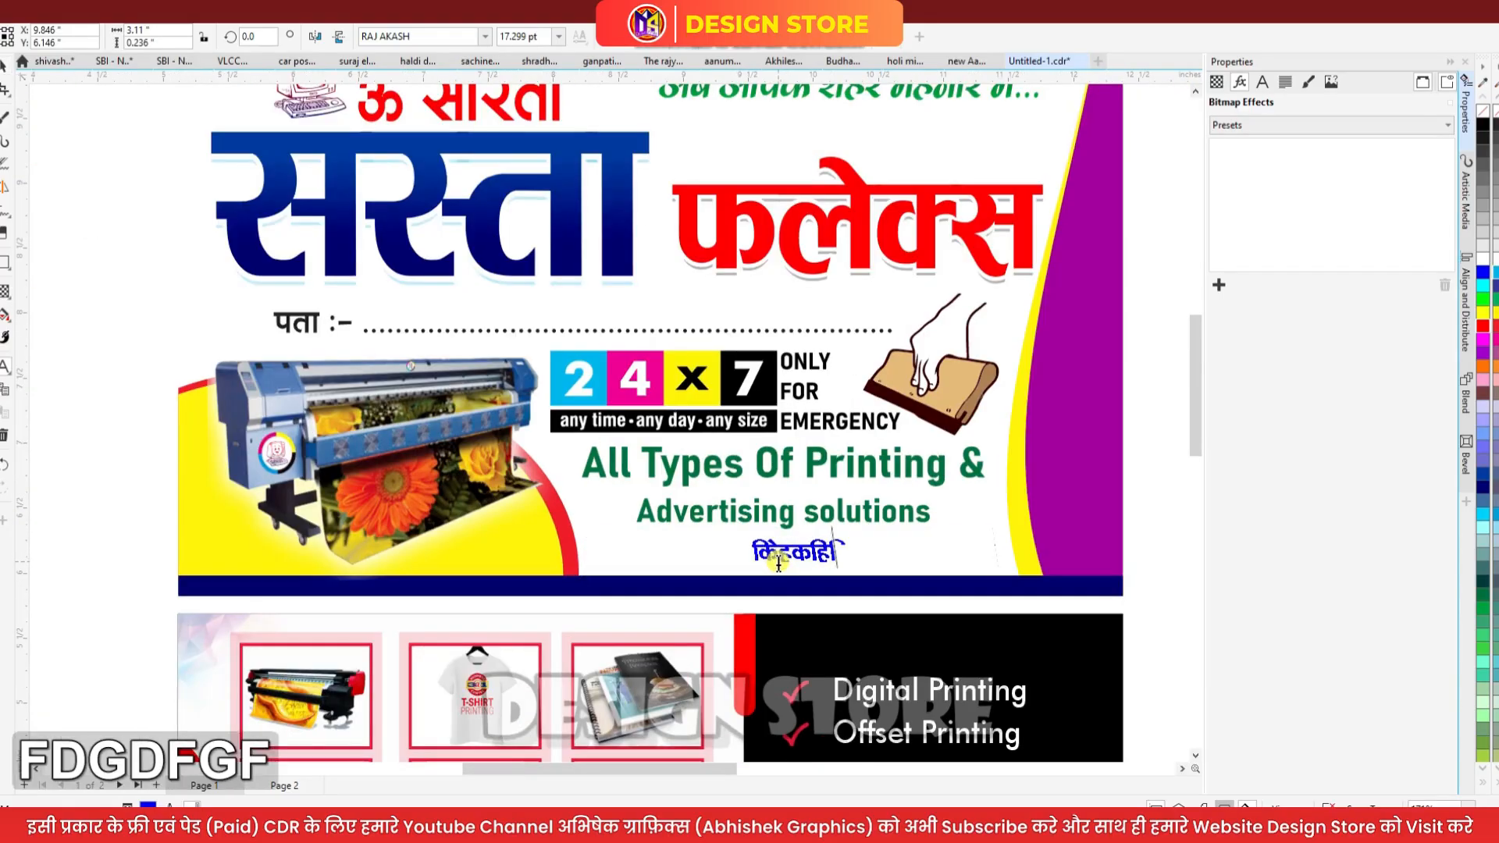
{"action": "type", "text": "hfhd"}
{"action": "key", "text": "ctrl+z"}
{"action": "key", "text": "ctrl+z"}
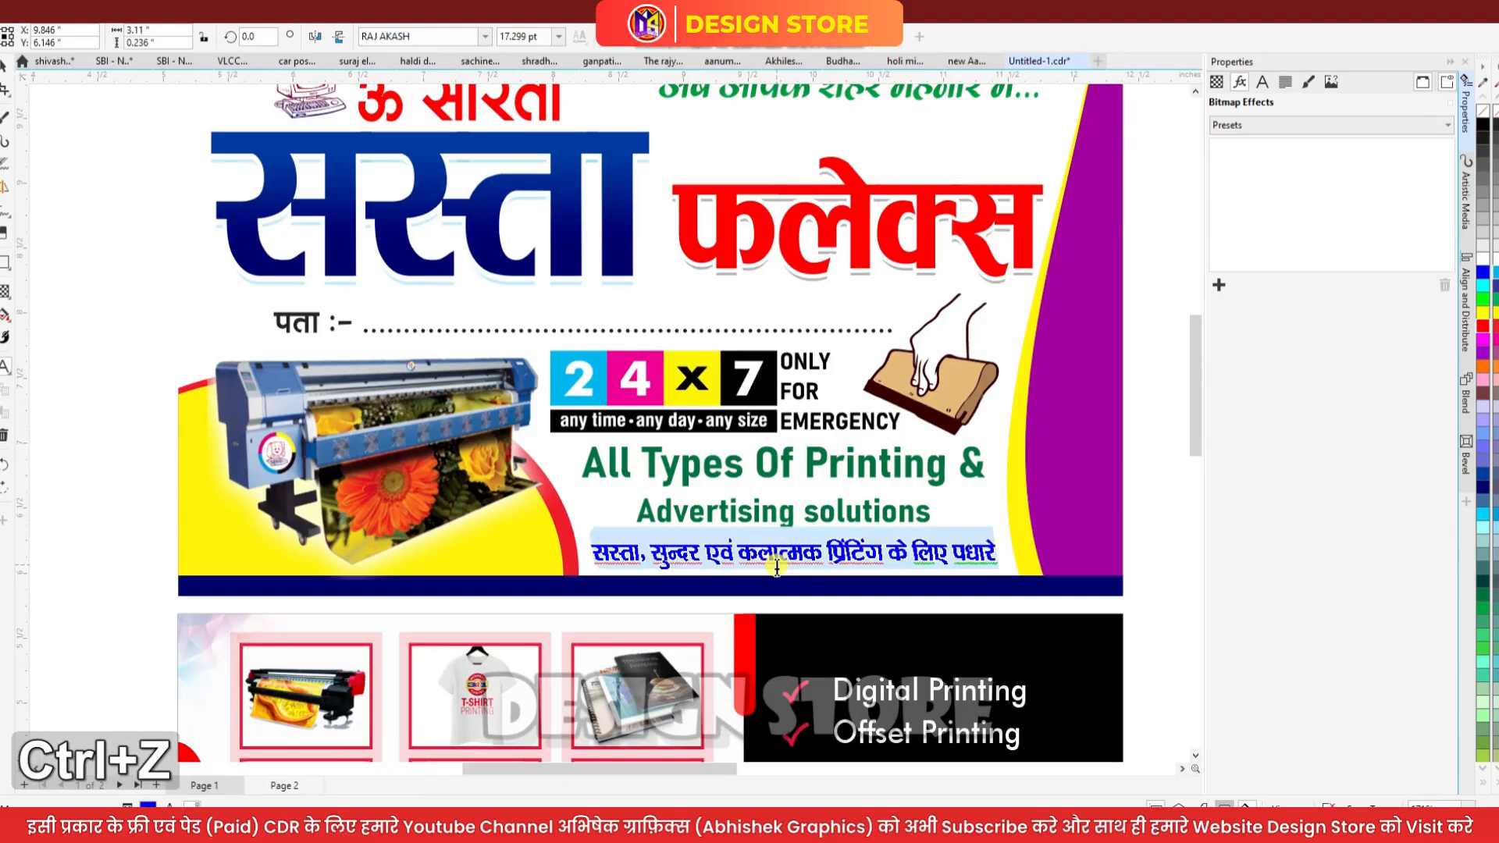
Try moving the flex printer image away from its place in the header, and undo the move
{"action": "left_click", "coordinate": [4, 67]}
{"action": "left_click", "coordinate": [432, 404]}
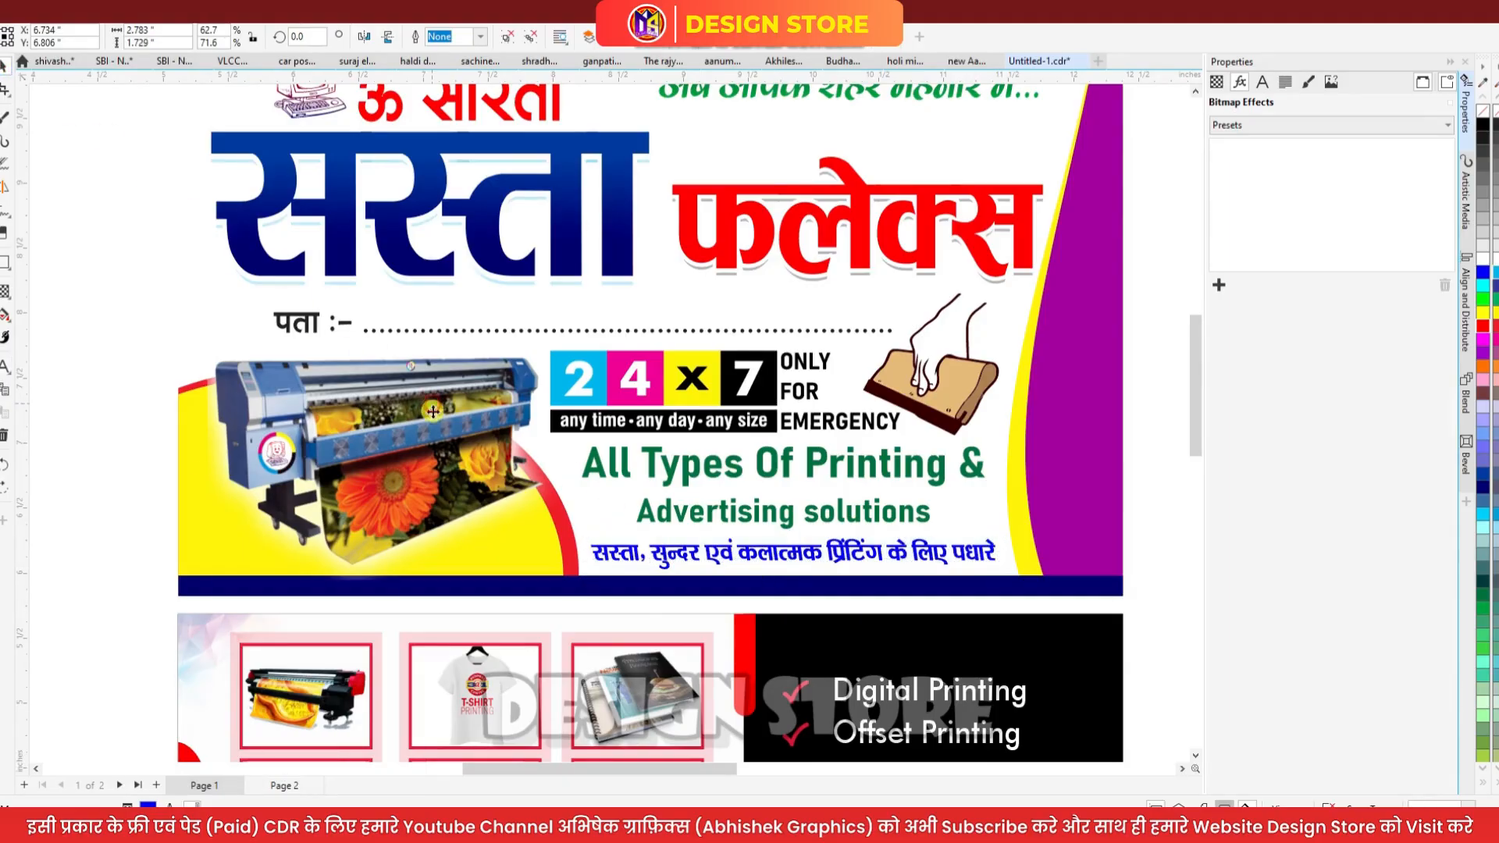
{"action": "left_click_drag", "start_coordinate": [438, 431], "coordinate": [453, 389]}
{"action": "key", "text": "ctrl+z"}
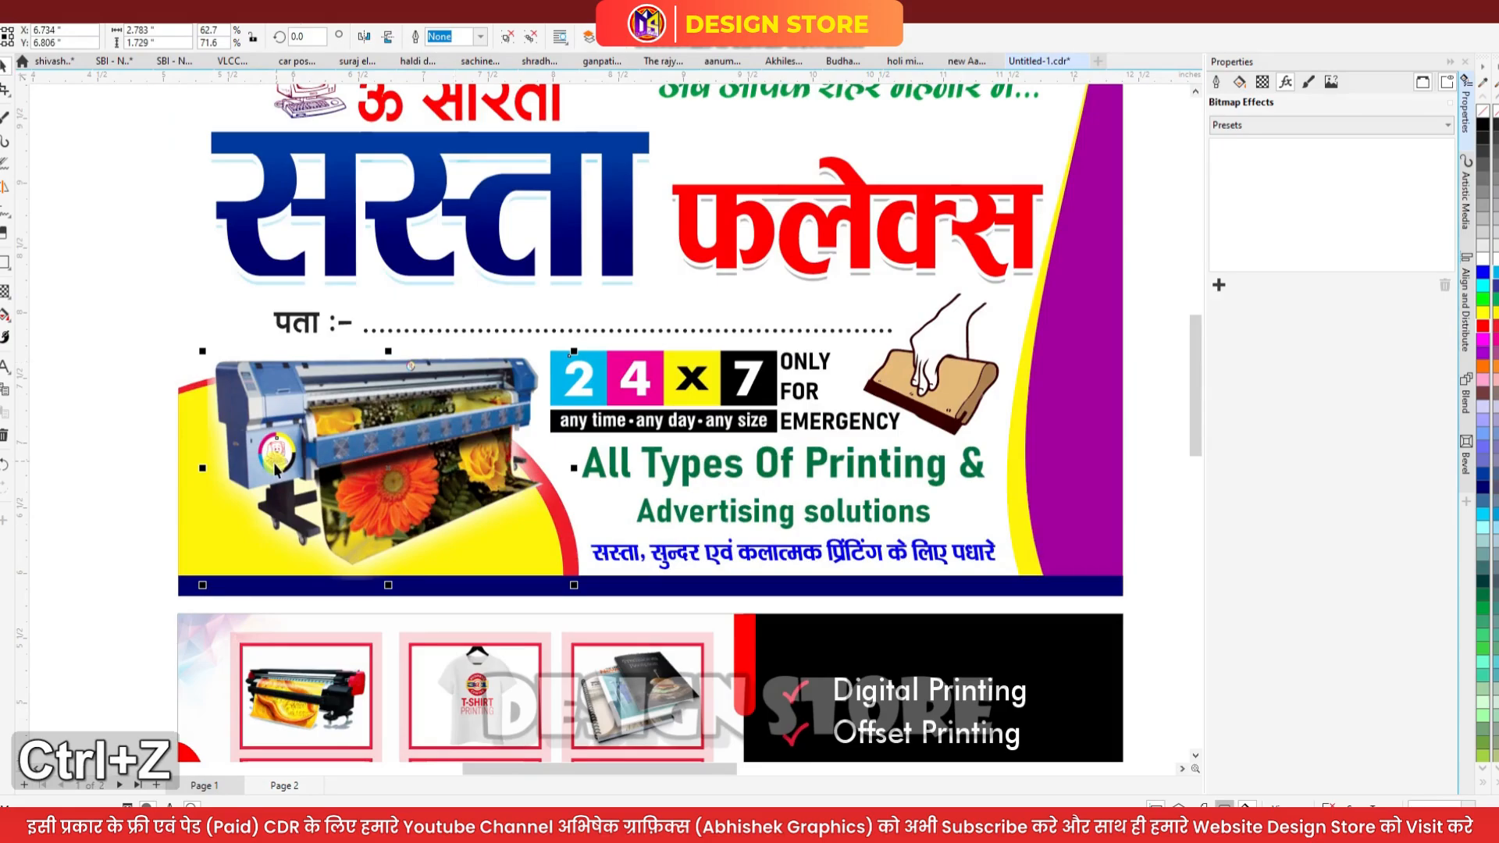
Try moving the computer mascot and the white circle out of the round badge on the printer, undoing each move
{"action": "scroll", "coordinate": [275, 466], "scroll_direction": "up", "scroll_amount": 7}
{"action": "left_click", "coordinate": [279, 455]}
{"action": "left_click_drag", "start_coordinate": [282, 450], "coordinate": [362, 388]}
{"action": "left_click", "coordinate": [292, 417], "text": "ctrl"}
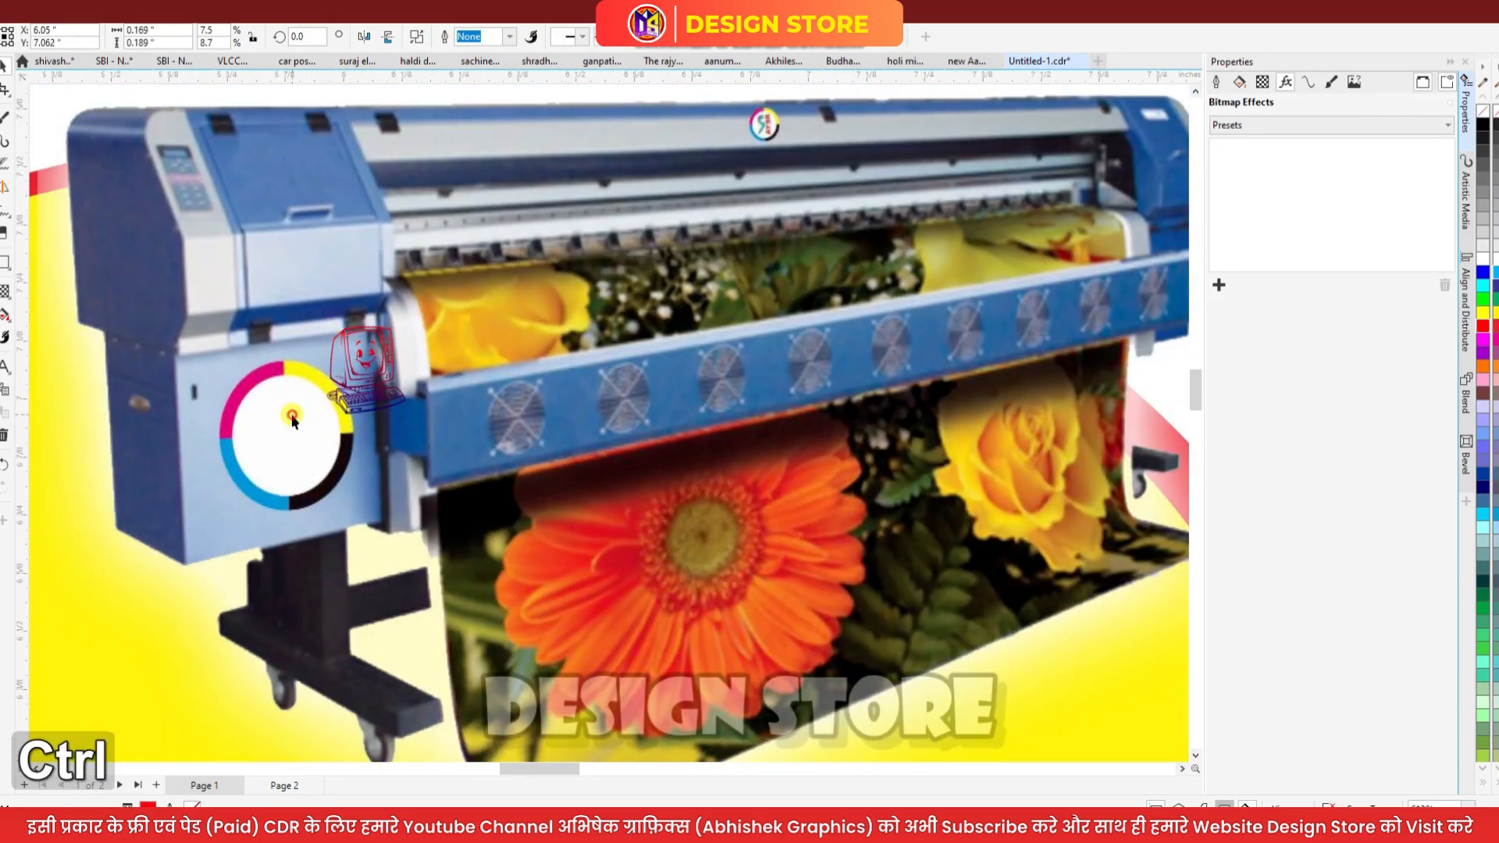
{"action": "key", "text": "ctrl+z"}
{"action": "left_click", "coordinate": [276, 425], "text": "ctrl"}
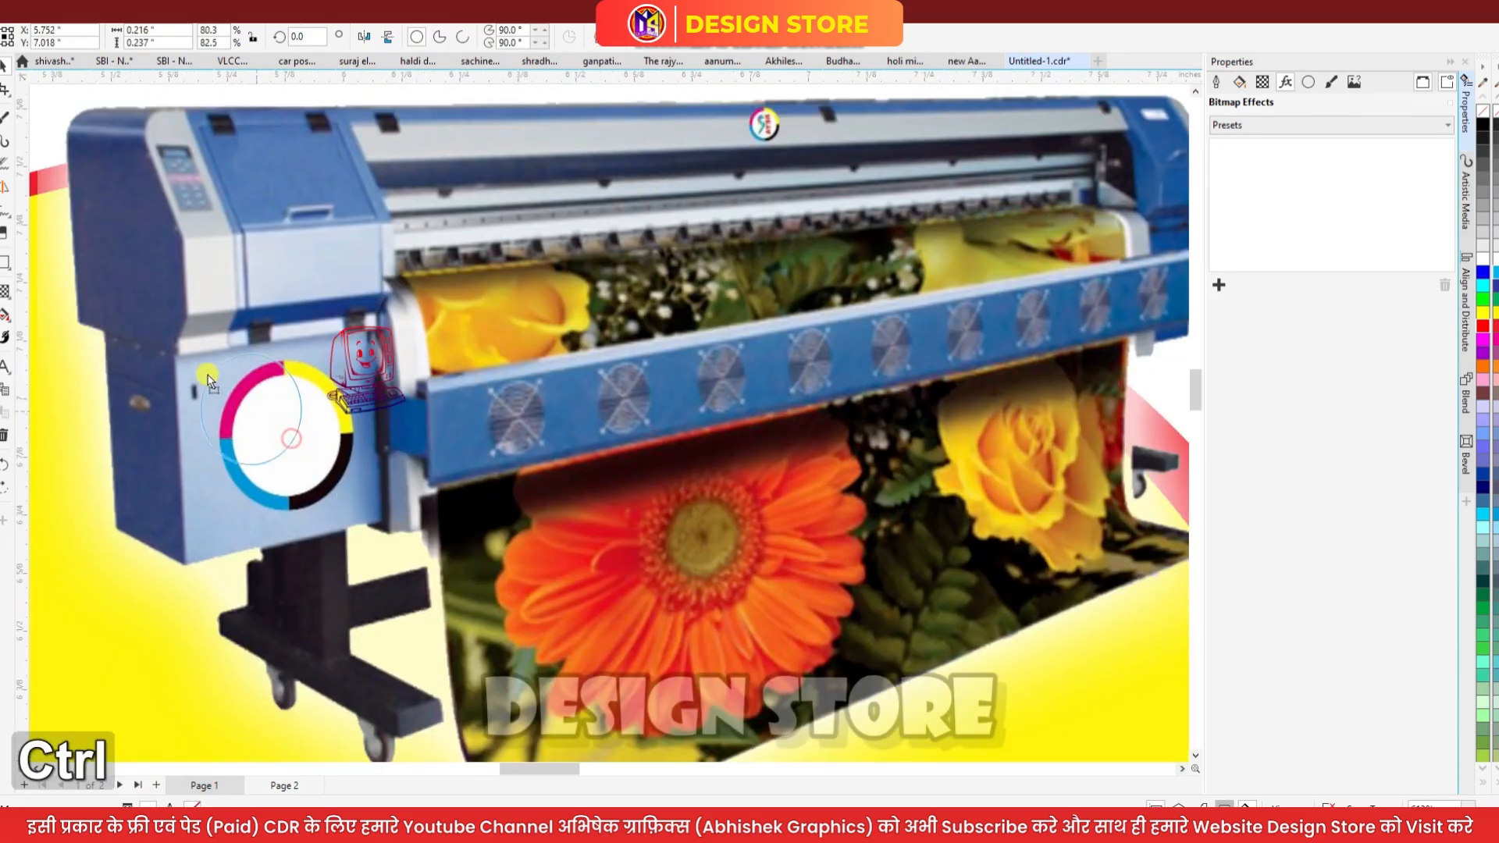
{"action": "key", "text": "ctrl+z"}
{"action": "scroll", "coordinate": [387, 414], "scroll_direction": "down", "scroll_amount": 3}
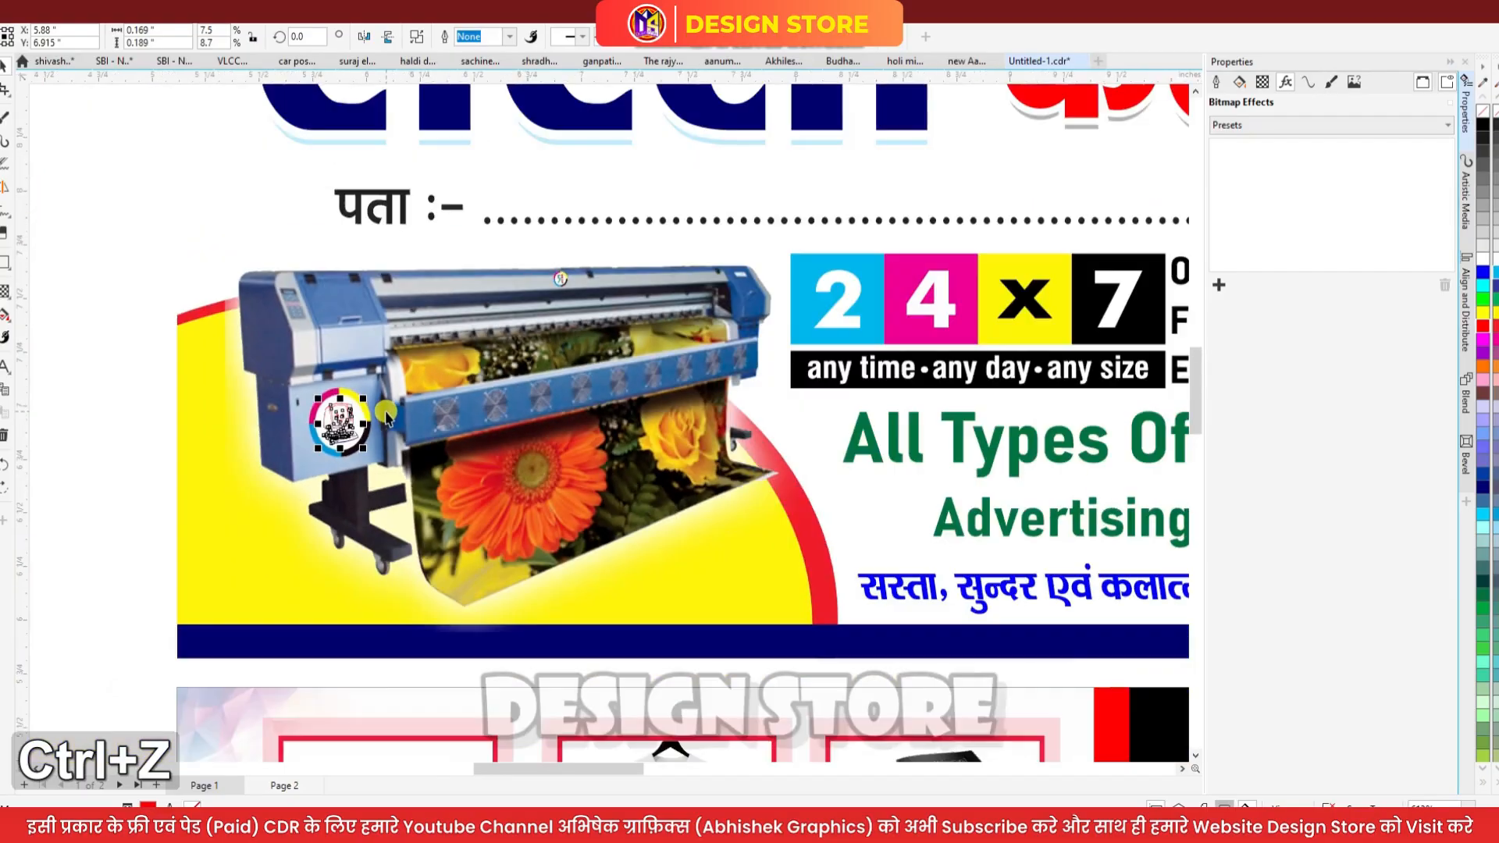
{"action": "scroll", "coordinate": [387, 414], "scroll_direction": "up", "scroll_amount": 3}
{"action": "left_click", "coordinate": [293, 295], "text": "ctrl"}
{"action": "scroll", "coordinate": [393, 312], "scroll_direction": "down", "scroll_amount": 3}
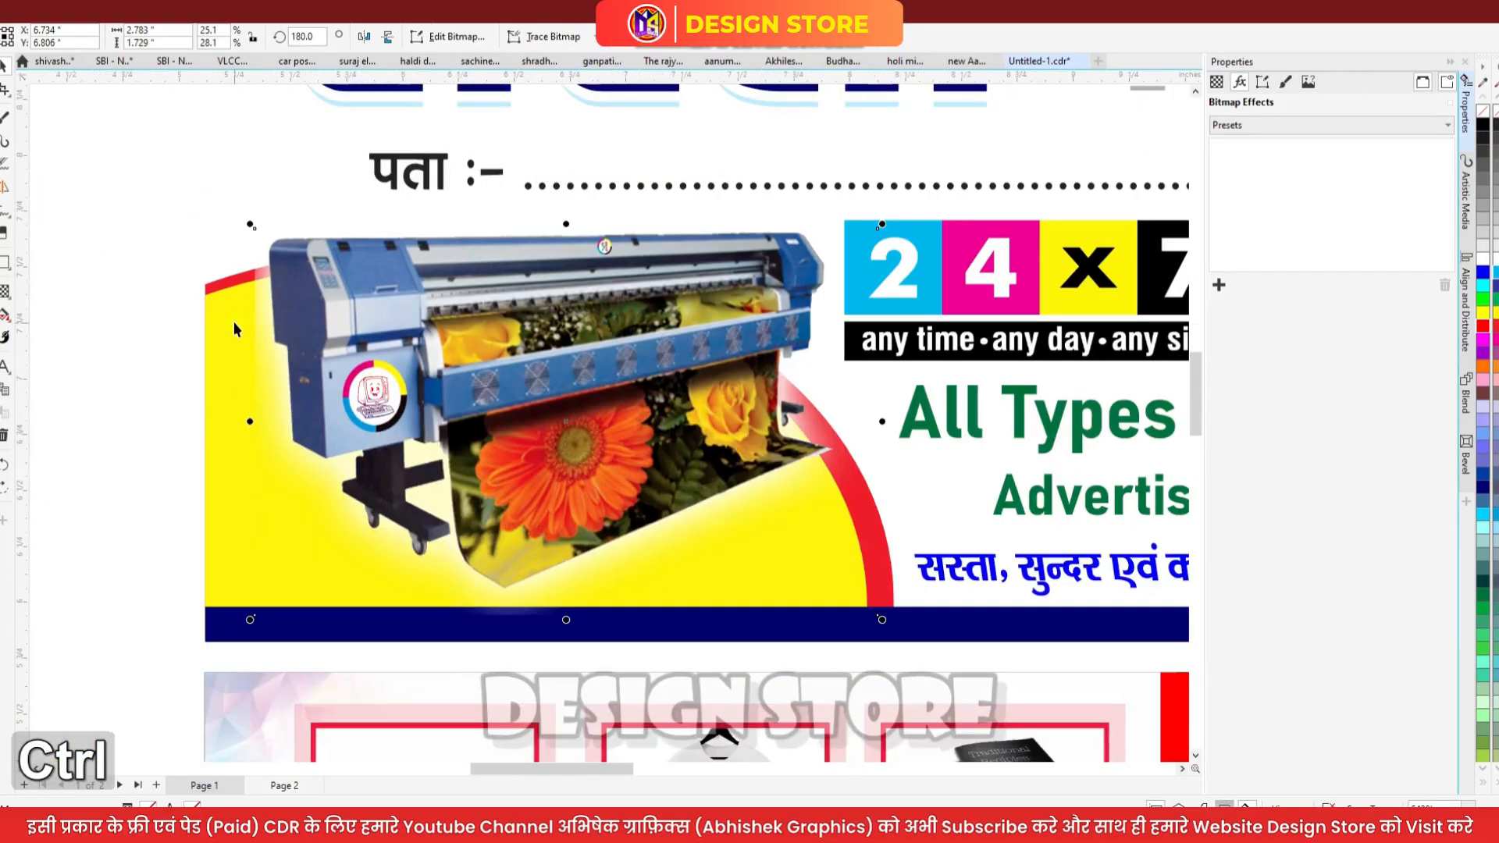
Open the clipped contents of the header background, try moving the yellow ellipse, and undo the changes
{"action": "left_click", "coordinate": [233, 322]}
{"action": "left_click", "coordinate": [48, 102]}
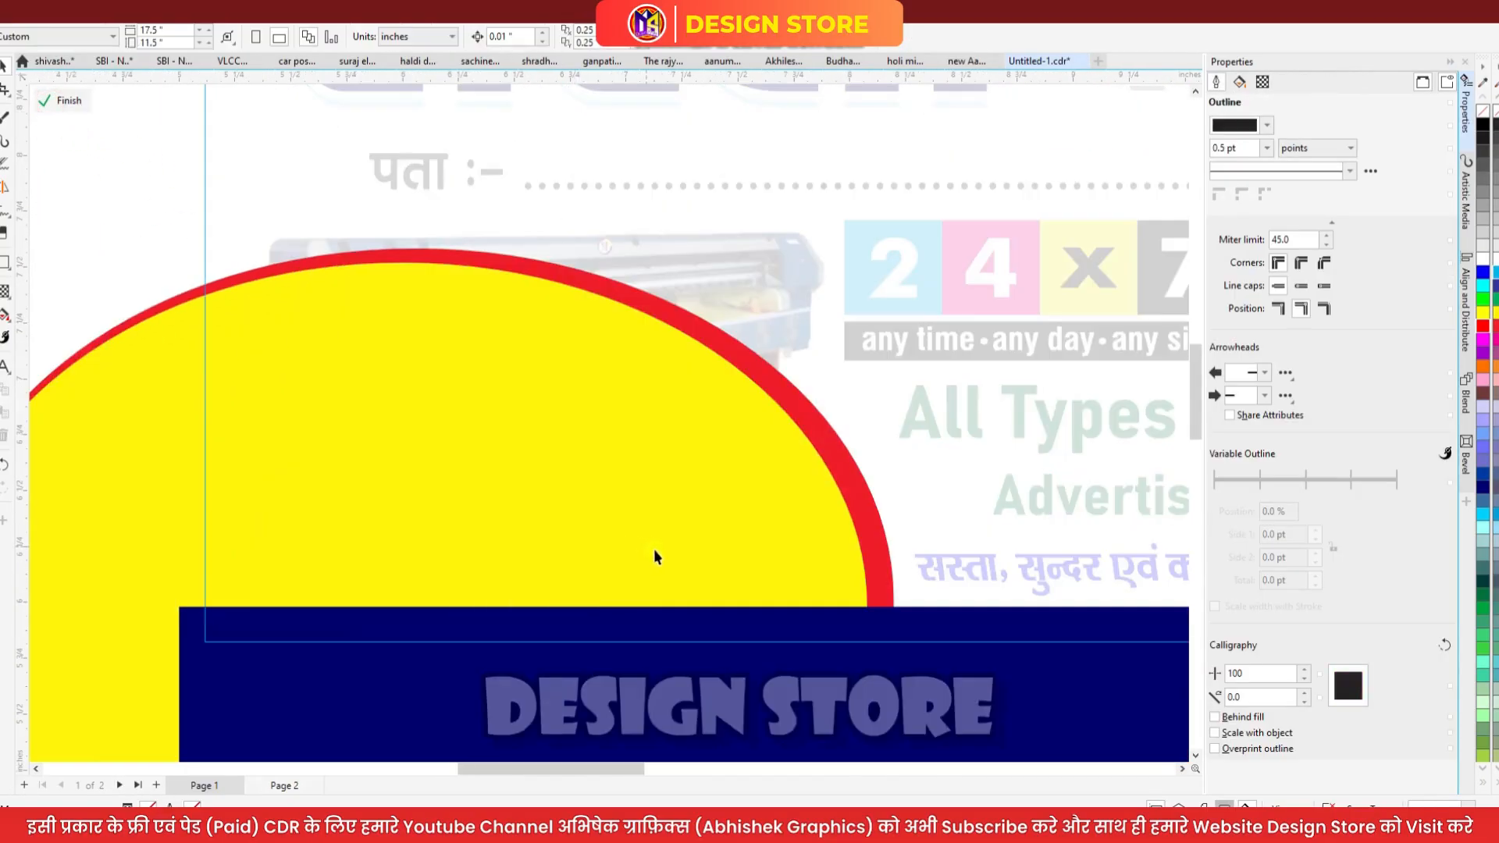
{"action": "scroll", "coordinate": [653, 549], "scroll_direction": "down", "scroll_amount": 3}
{"action": "key", "text": "ctrl+z"}
{"action": "key", "text": "ctrl+z"}
{"action": "key", "text": "ctrl+z"}
{"action": "key", "text": "ctrl+z"}
{"action": "key", "text": "ctrl+z"}
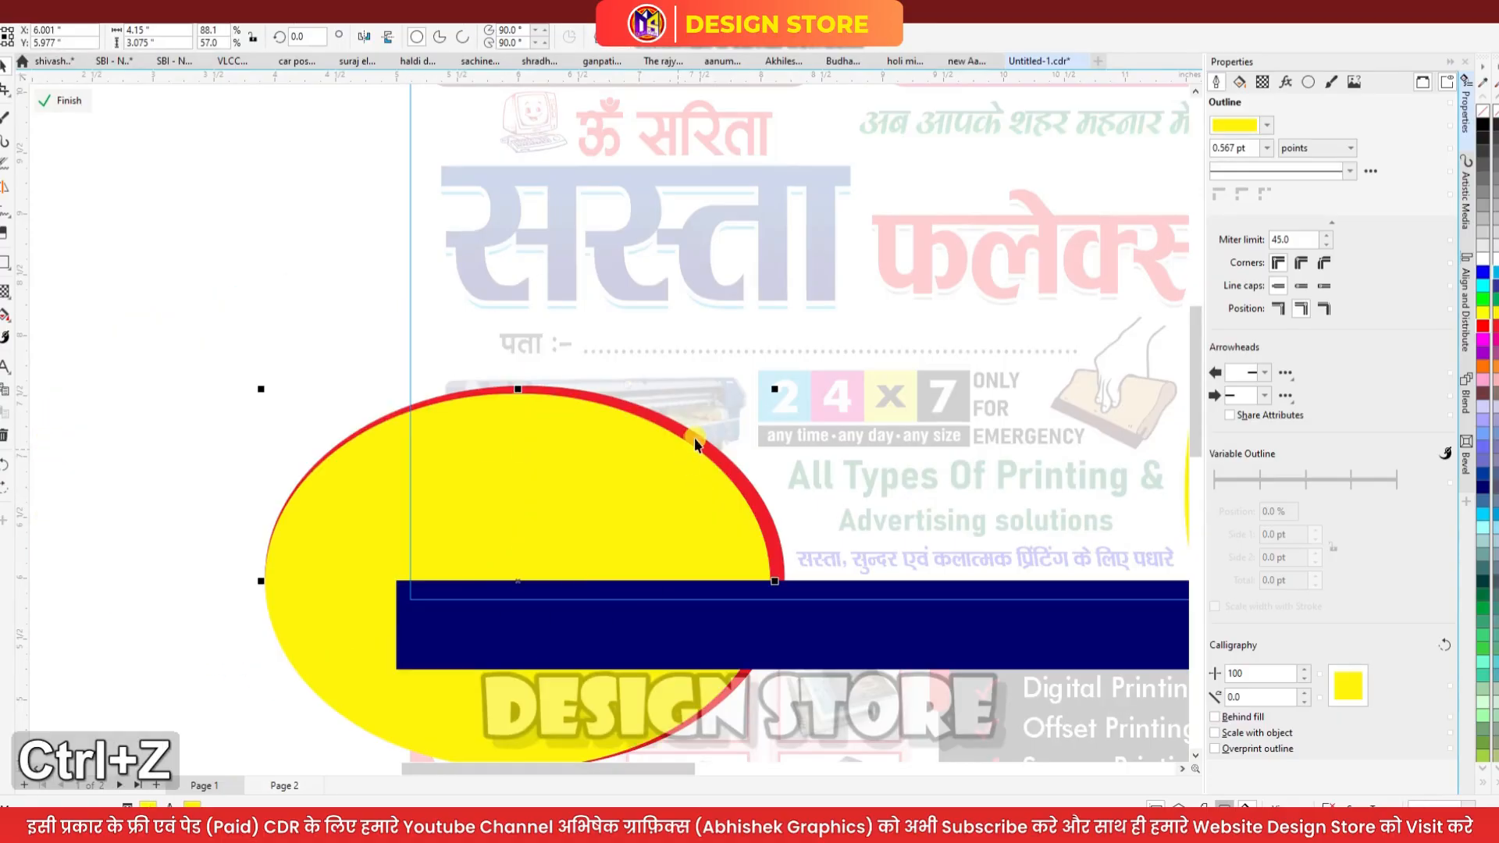
Try moving the purple and yellow curved side shapes, undo the moves, and finish editing the header background contents
{"action": "scroll", "coordinate": [560, 482], "scroll_direction": "down", "scroll_amount": 1}
{"action": "left_click_drag", "start_coordinate": [732, 510], "coordinate": [946, 422]}
{"action": "key", "text": "ctrl+z"}
{"action": "key", "text": "ctrl+z"}
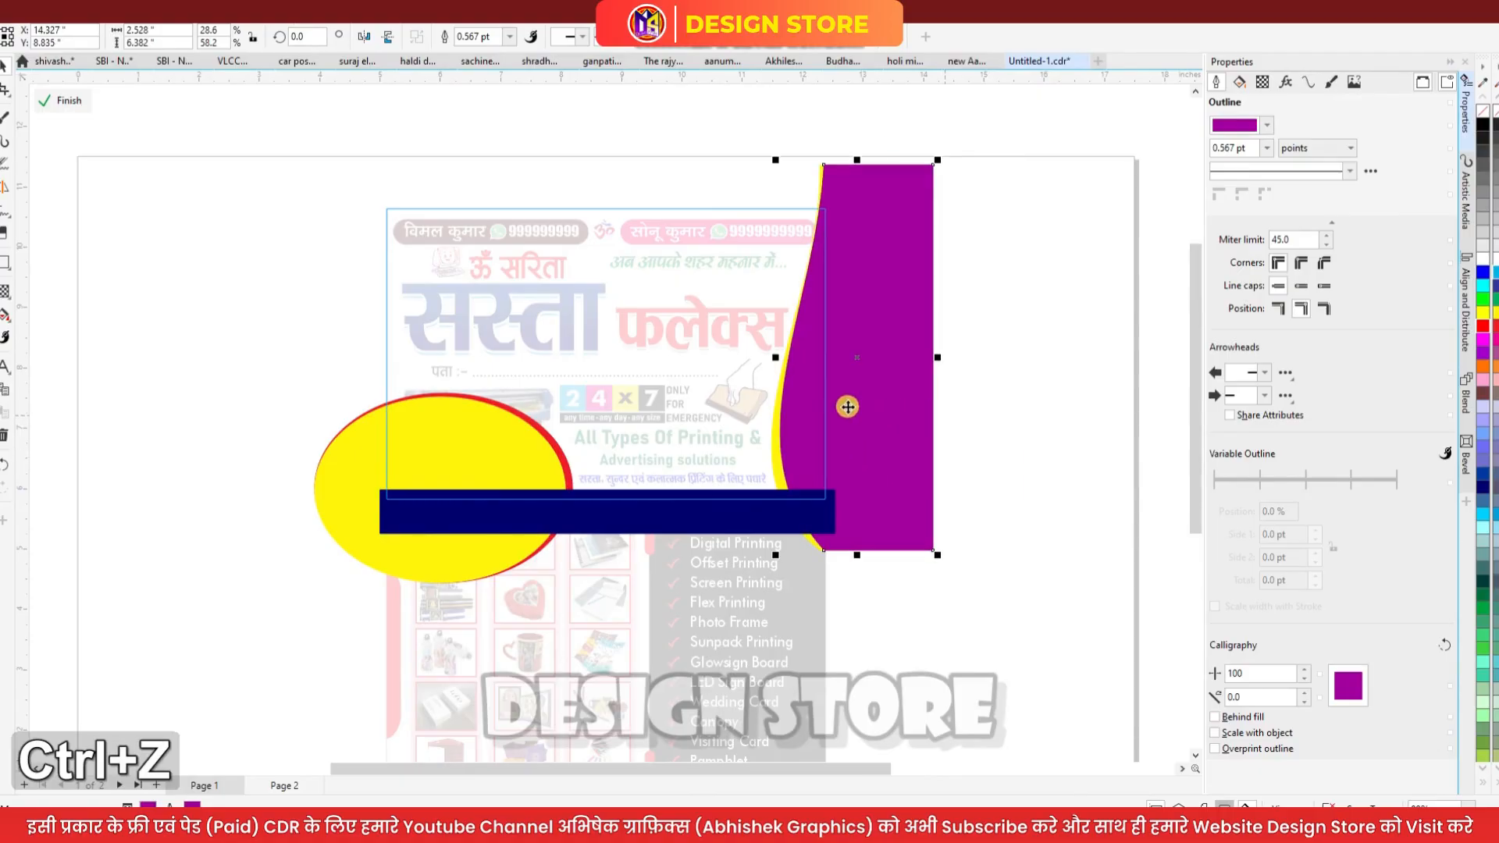
{"action": "scroll", "coordinate": [786, 401], "scroll_direction": "up", "scroll_amount": 1}
{"action": "left_click_drag", "start_coordinate": [768, 455], "coordinate": [851, 388]}
{"action": "key", "text": "ctrl+z"}
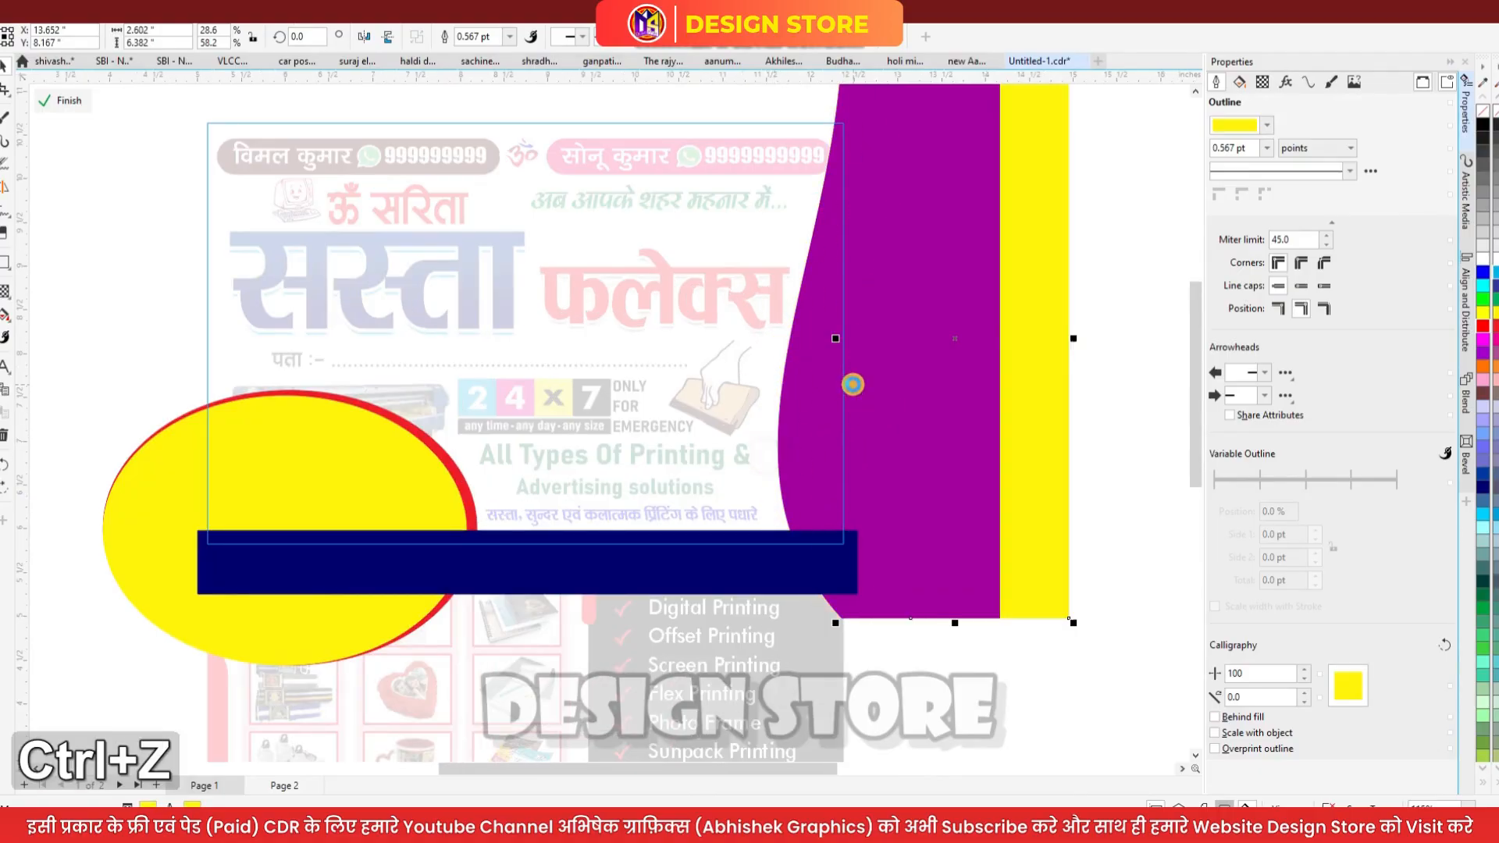
{"action": "left_click", "coordinate": [64, 100]}
Examine the complete card layout, from the header design down to the product photo grid and printing services list
{"action": "scroll", "coordinate": [937, 562], "scroll_direction": "down", "scroll_amount": 1}
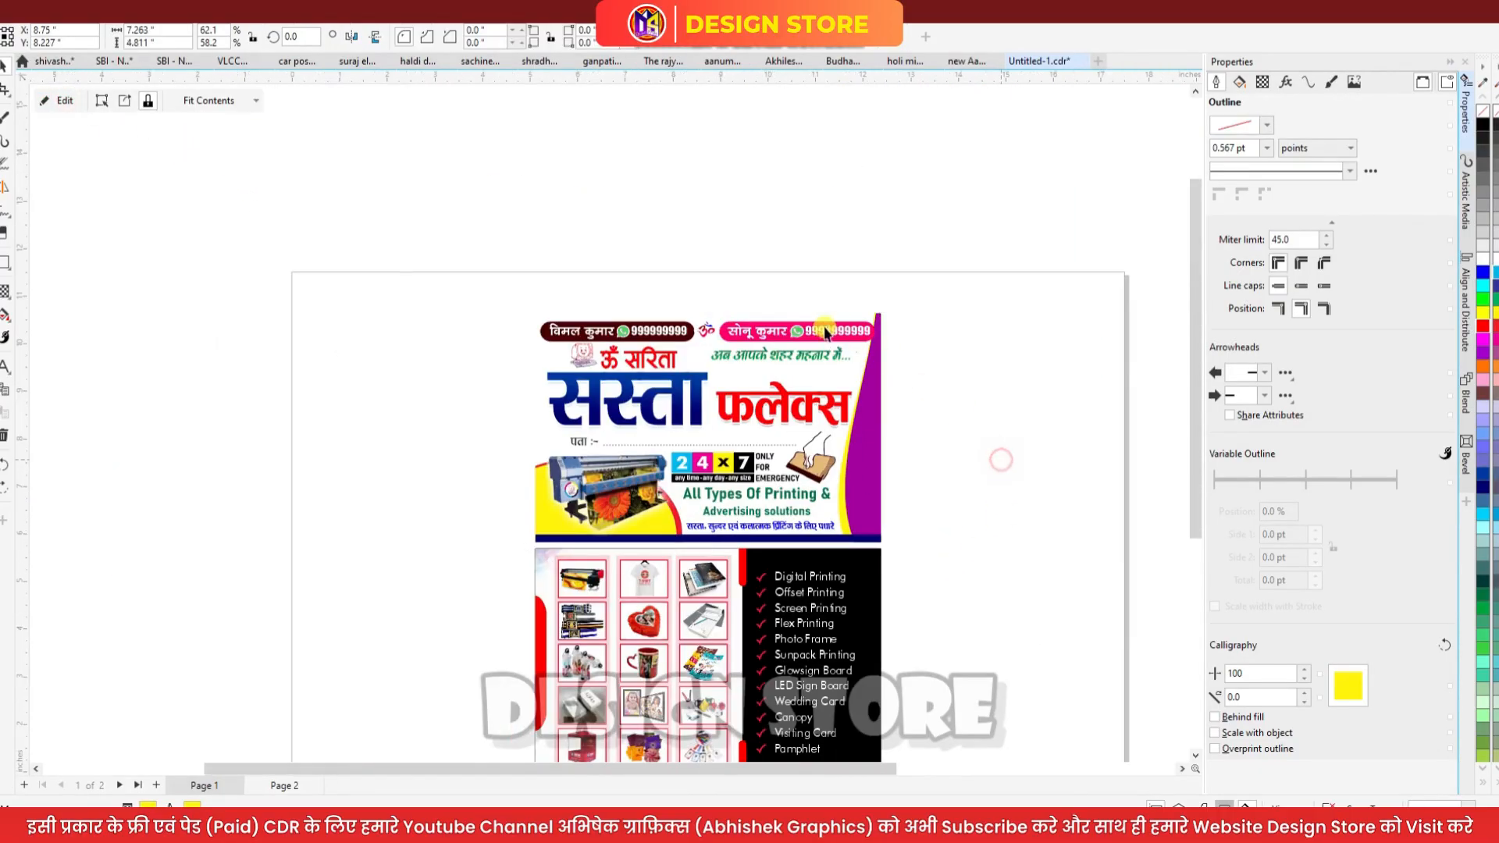
{"action": "scroll", "coordinate": [687, 309], "scroll_direction": "up", "scroll_amount": 1}
{"action": "scroll", "coordinate": [598, 256], "scroll_direction": "up", "scroll_amount": 1}
{"action": "scroll", "coordinate": [634, 253], "scroll_direction": "down", "scroll_amount": 2}
{"action": "scroll", "coordinate": [535, 255], "scroll_direction": "up", "scroll_amount": 2}
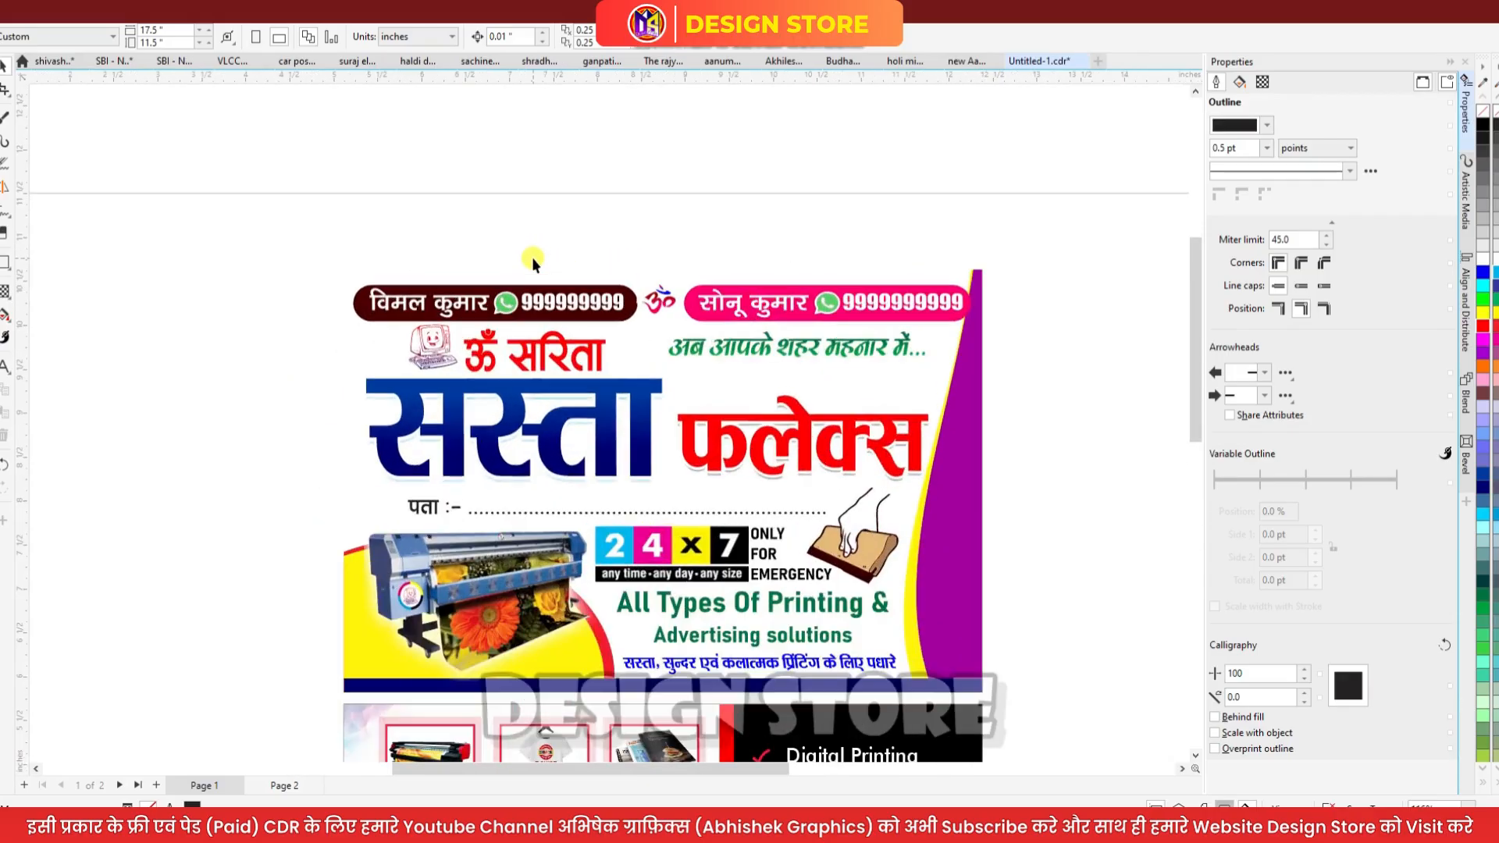
{"action": "scroll", "coordinate": [516, 213], "scroll_direction": "down", "scroll_amount": 1}
{"action": "scroll", "coordinate": [654, 268], "scroll_direction": "down", "scroll_amount": 1}
{"action": "scroll", "coordinate": [538, 491], "scroll_direction": "up", "scroll_amount": 3}
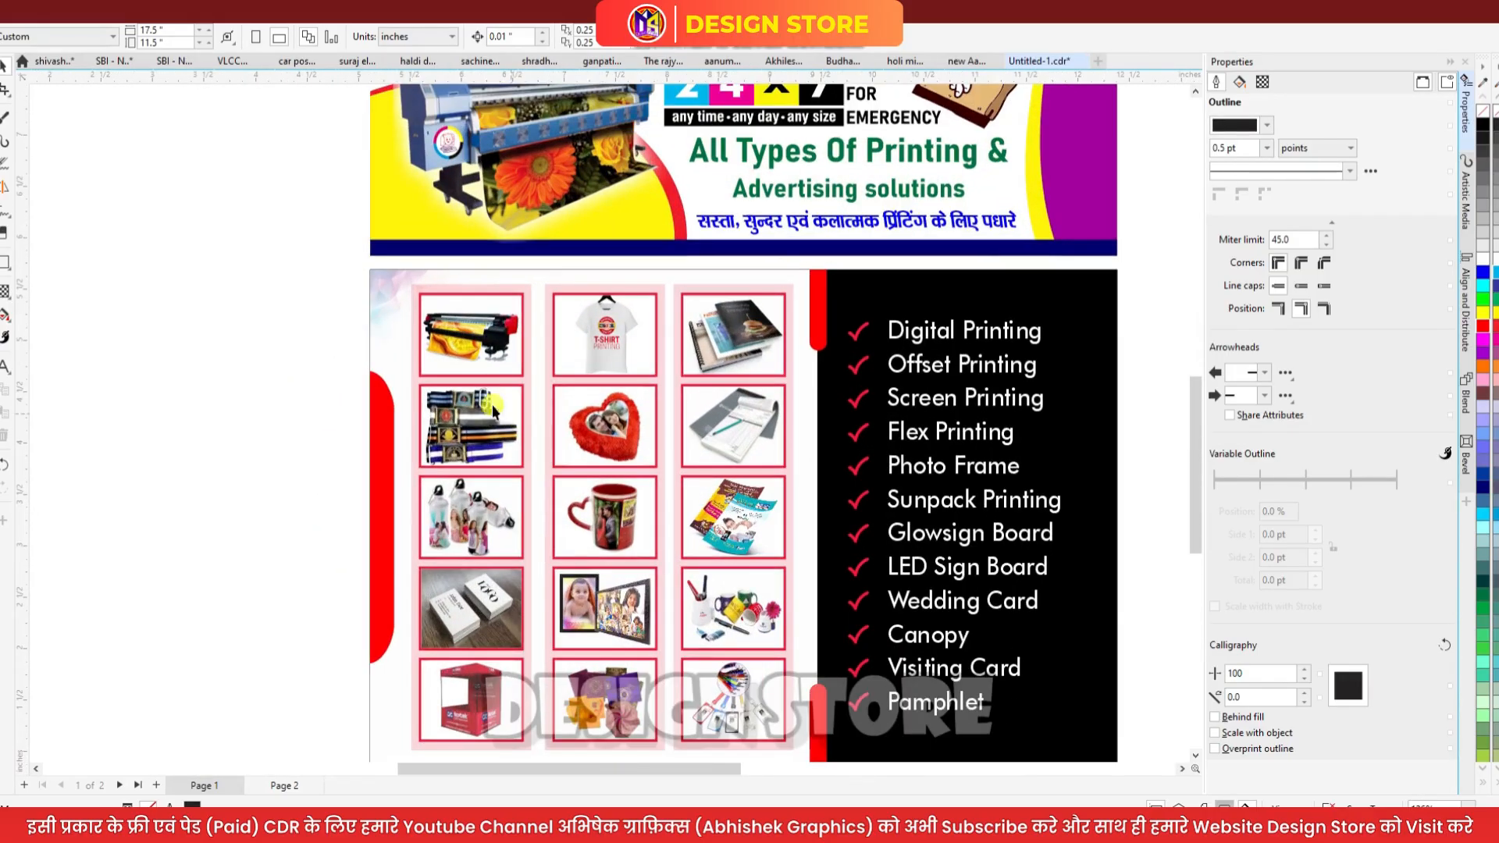
{"action": "scroll", "coordinate": [494, 412], "scroll_direction": "up", "scroll_amount": 1}
{"action": "scroll", "coordinate": [387, 438], "scroll_direction": "up", "scroll_amount": 1}
Try moving the red rounded tab off the outer edge of the product photo section, and undo the move
{"action": "left_click", "coordinate": [386, 437]}
{"action": "scroll", "coordinate": [390, 441], "scroll_direction": "down", "scroll_amount": 2}
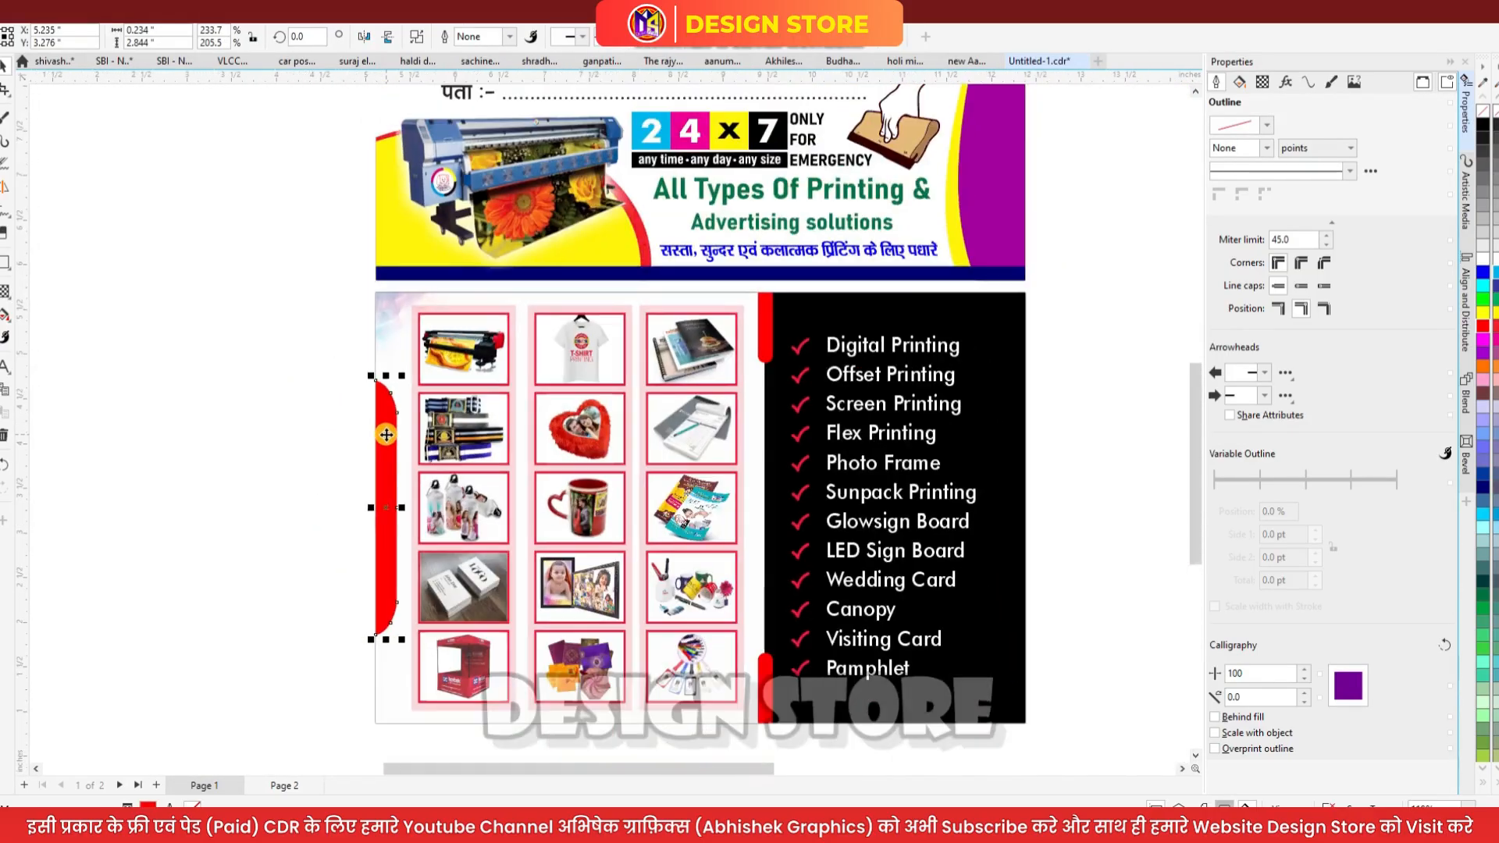
{"action": "left_click_drag", "start_coordinate": [393, 447], "coordinate": [264, 353]}
{"action": "key", "text": "ctrl+z"}
Open the clipped contents of the product section background, try moving its rotated watercolour image, and undo the changes
{"action": "scroll", "coordinate": [394, 421], "scroll_direction": "up", "scroll_amount": 2}
{"action": "left_click", "coordinate": [376, 264]}
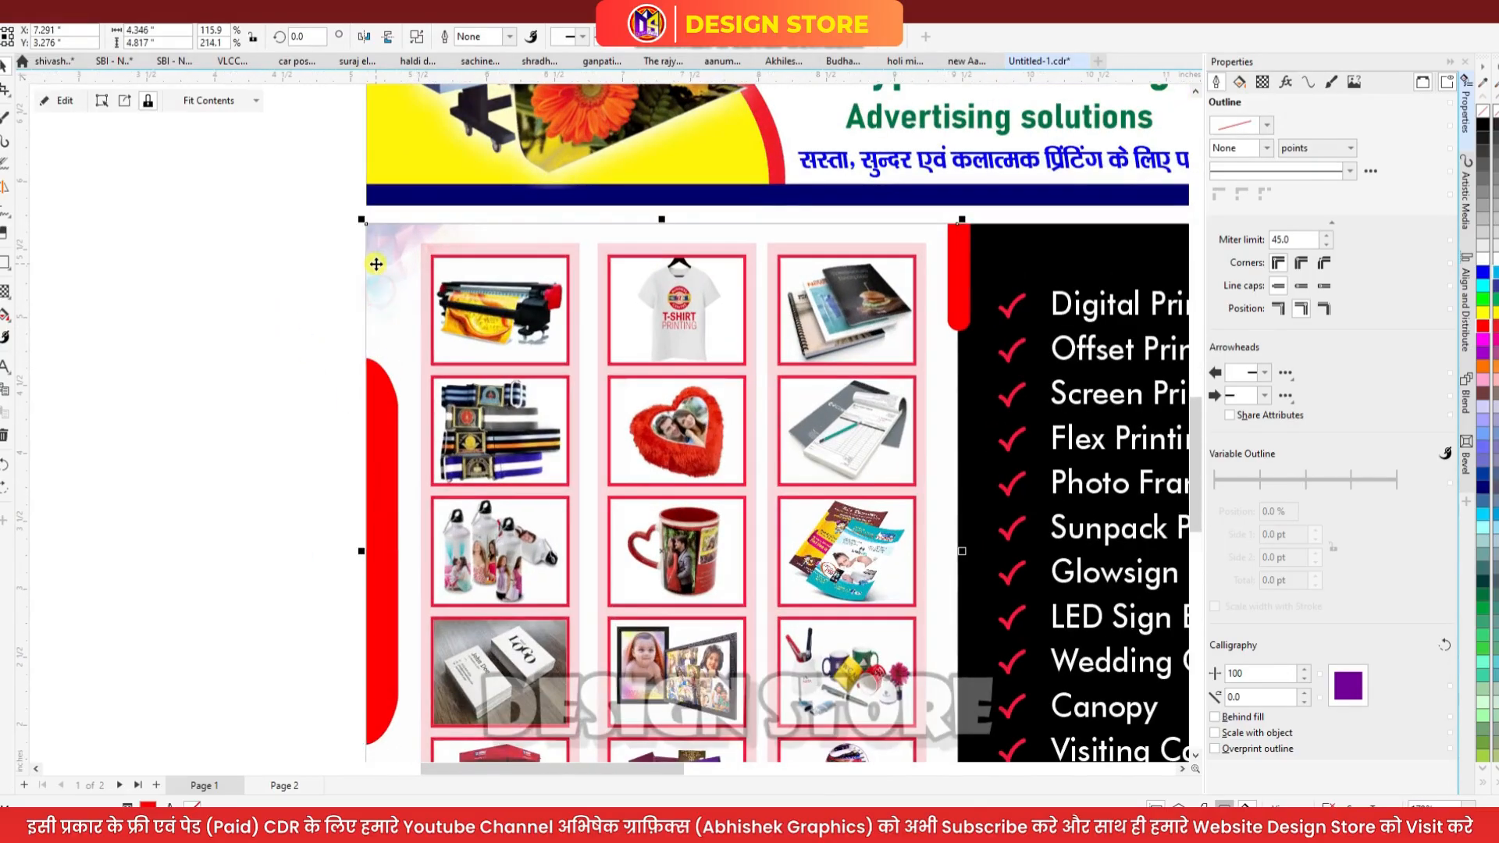
{"action": "left_click", "coordinate": [377, 261], "text": "ctrl"}
{"action": "scroll", "coordinate": [452, 294], "scroll_direction": "down", "scroll_amount": 2}
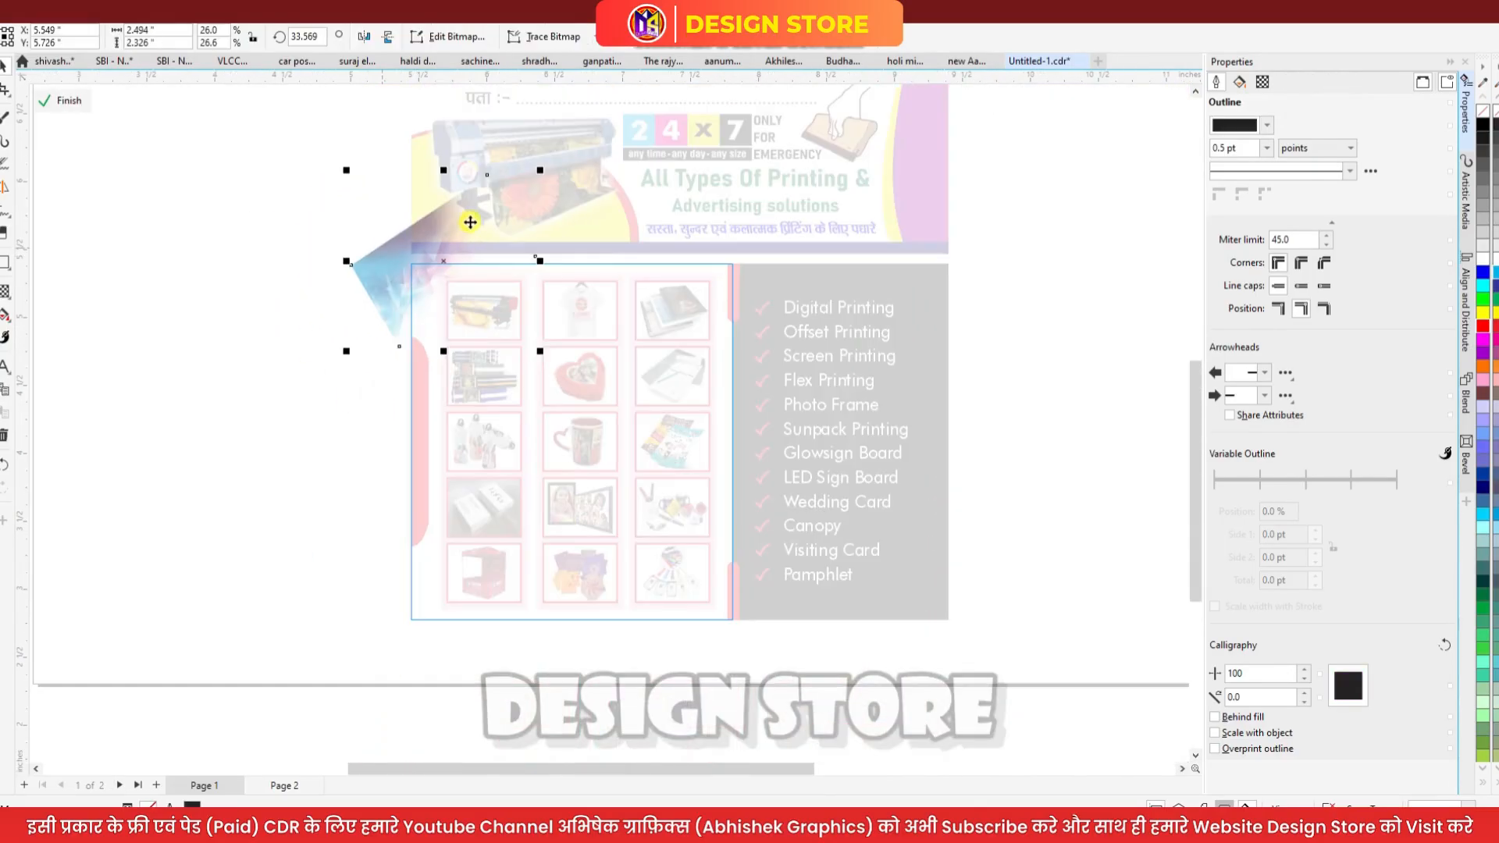
{"action": "left_click_drag", "start_coordinate": [251, 196], "coordinate": [248, 193]}
{"action": "key", "text": "ctrl+z"}
{"action": "key", "text": "ctrl+z"}
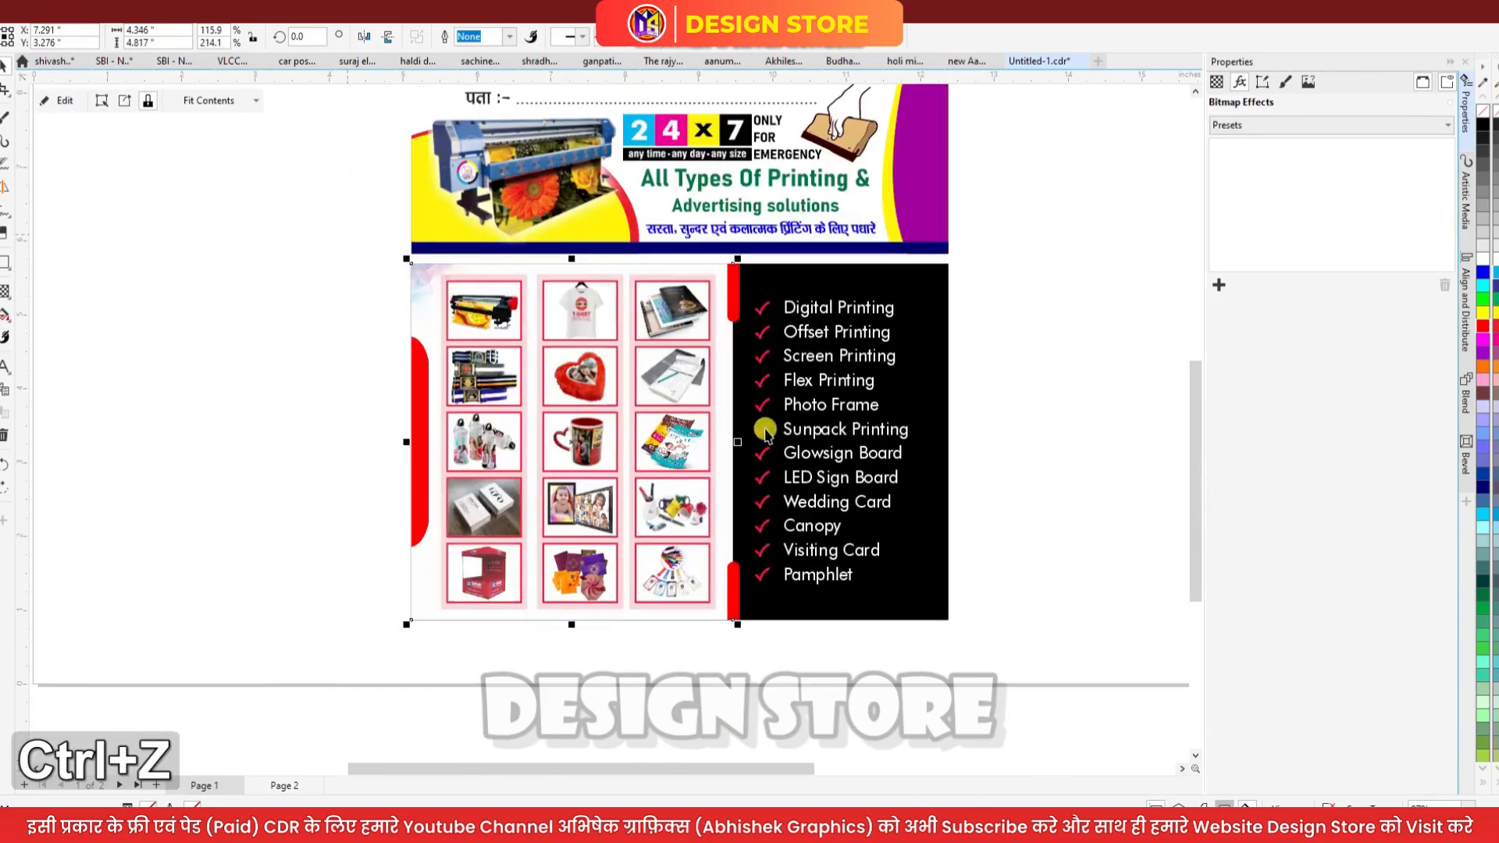
Try dragging the upper red tab away from the black services panel, and undo the move
{"action": "left_click", "coordinate": [739, 296]}
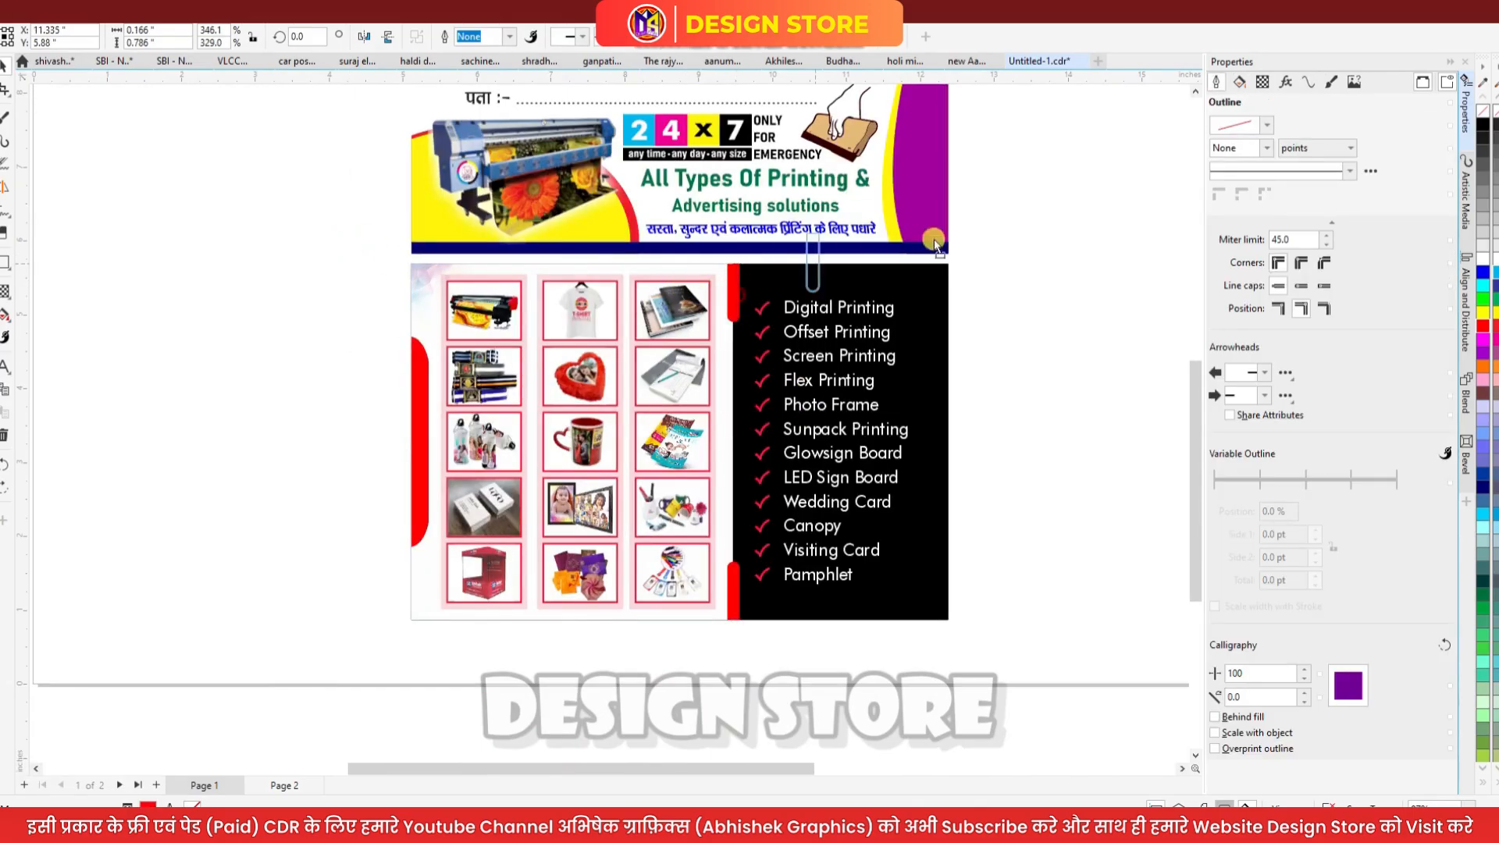
{"action": "left_click_drag", "start_coordinate": [934, 244], "coordinate": [1004, 237]}
{"action": "scroll", "coordinate": [1031, 237], "scroll_direction": "up", "scroll_amount": 2}
{"action": "key", "text": "ctrl+z"}
Fill the black panel behind the printing services list with solid red
{"action": "scroll", "coordinate": [827, 211], "scroll_direction": "down", "scroll_amount": 2}
{"action": "left_click", "coordinate": [813, 285]}
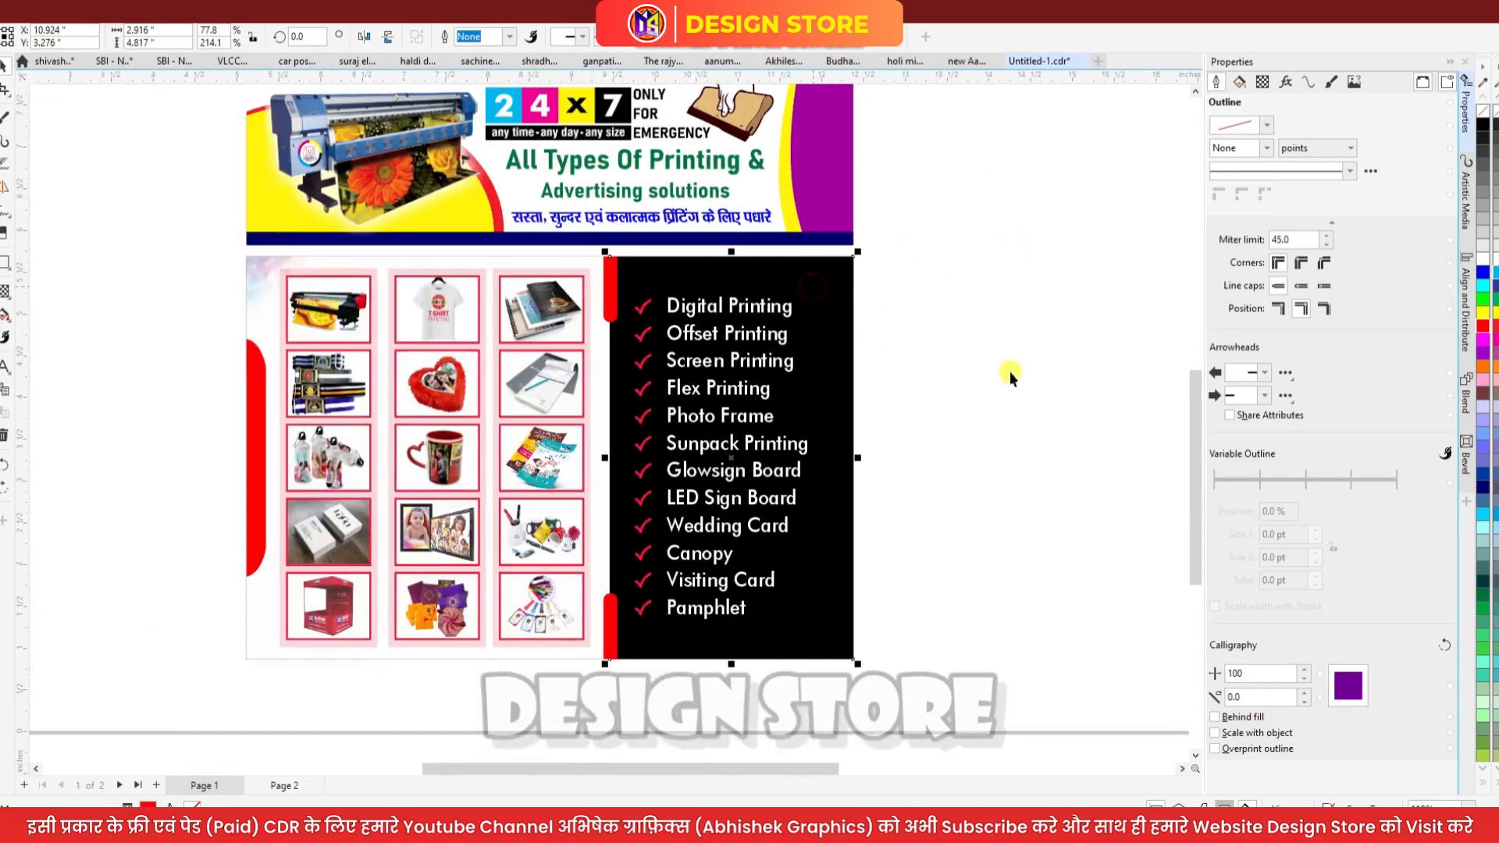
{"action": "left_click", "coordinate": [1485, 335]}
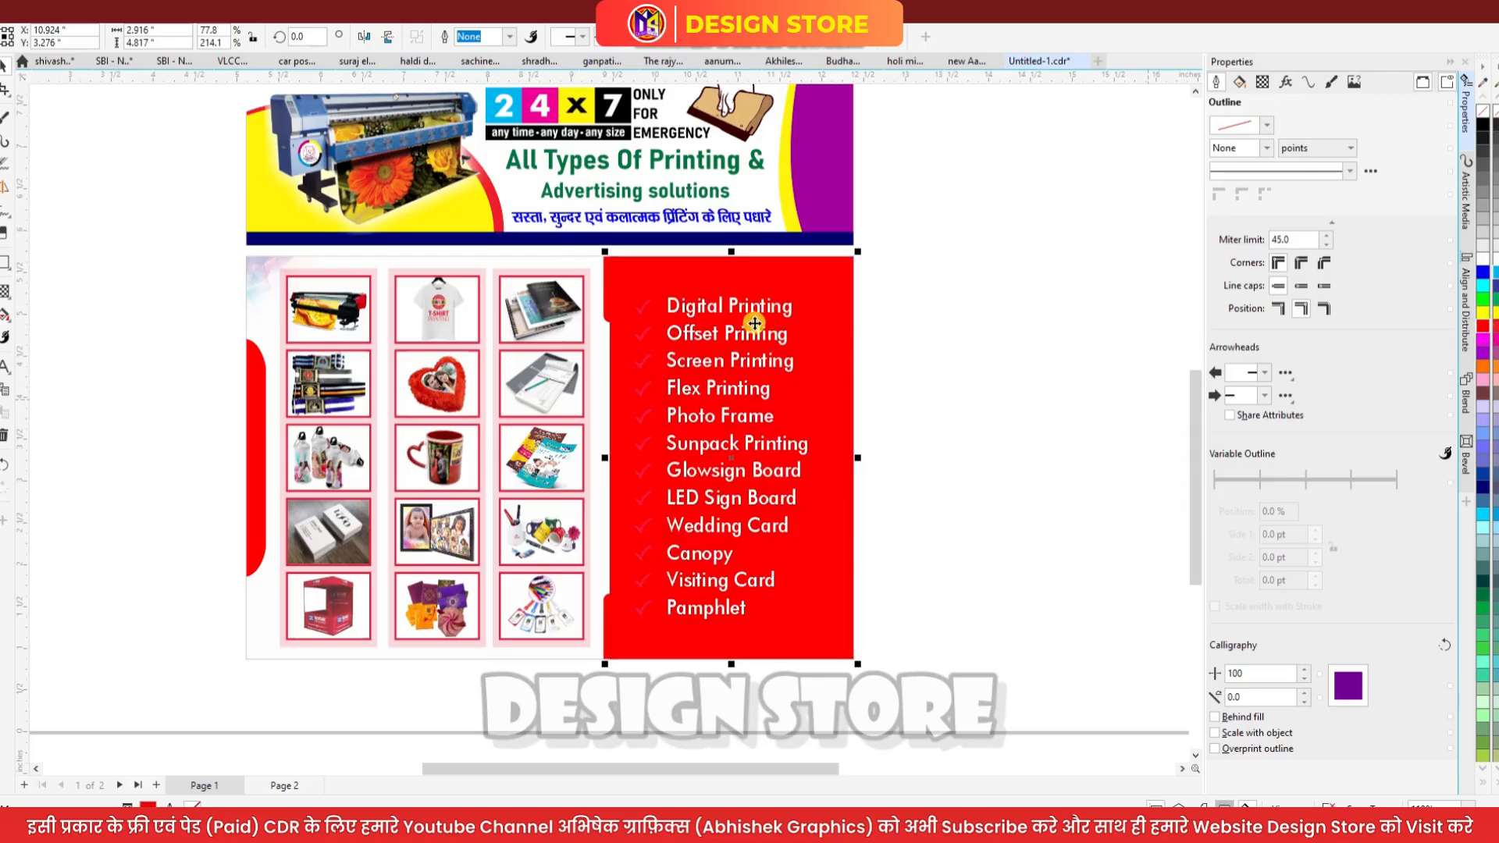
Fill the upper and lower rounded tabs along the services panel's edge with black and clear the selection
{"action": "scroll", "coordinate": [603, 300], "scroll_direction": "up", "scroll_amount": 1}
{"action": "left_click", "coordinate": [603, 301]}
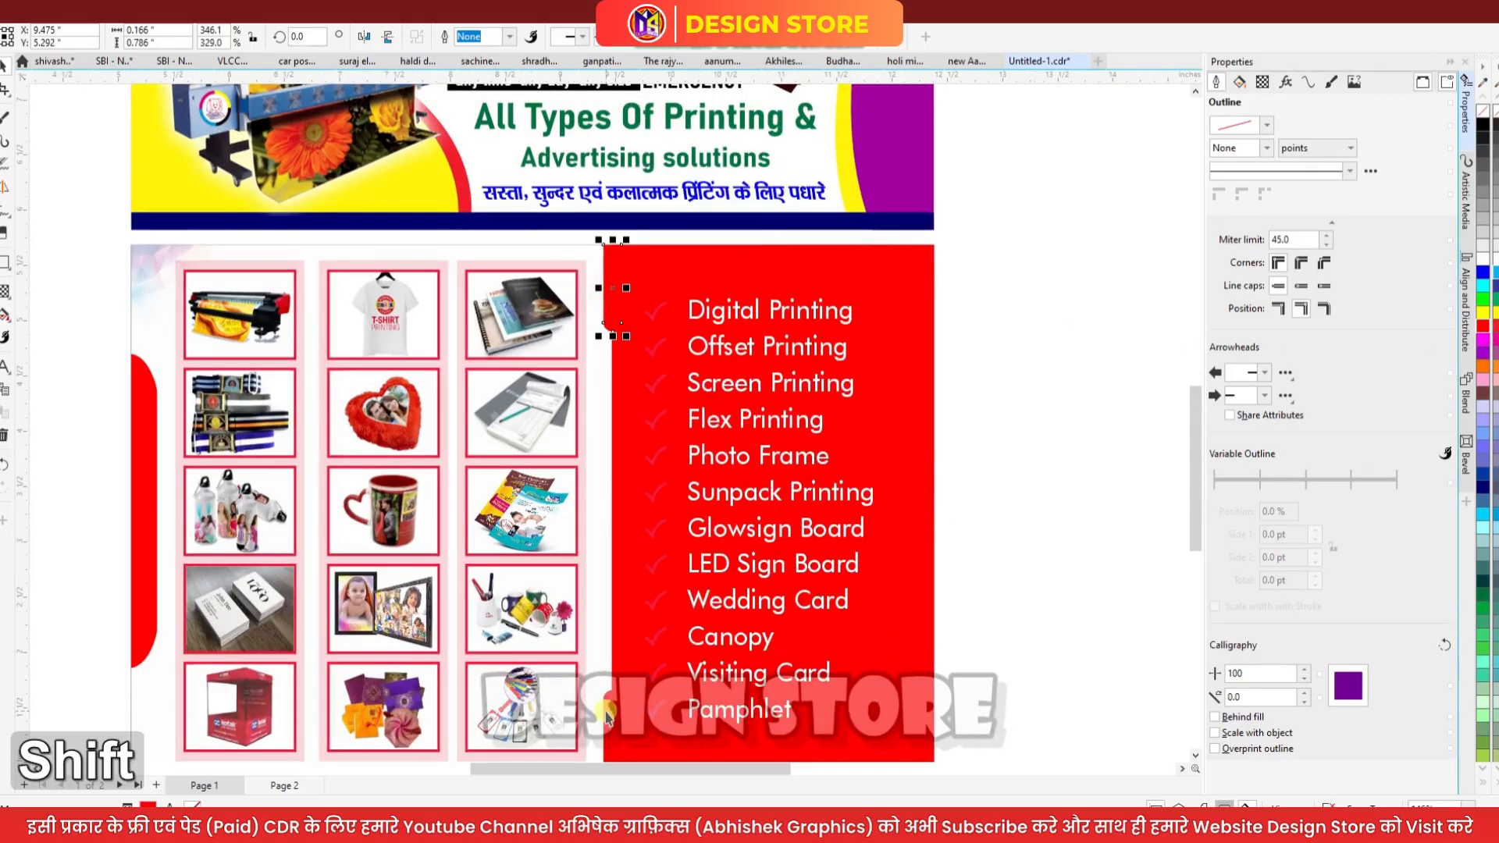
{"action": "left_click", "coordinate": [607, 716], "text": "shift"}
{"action": "left_click", "coordinate": [1483, 133]}
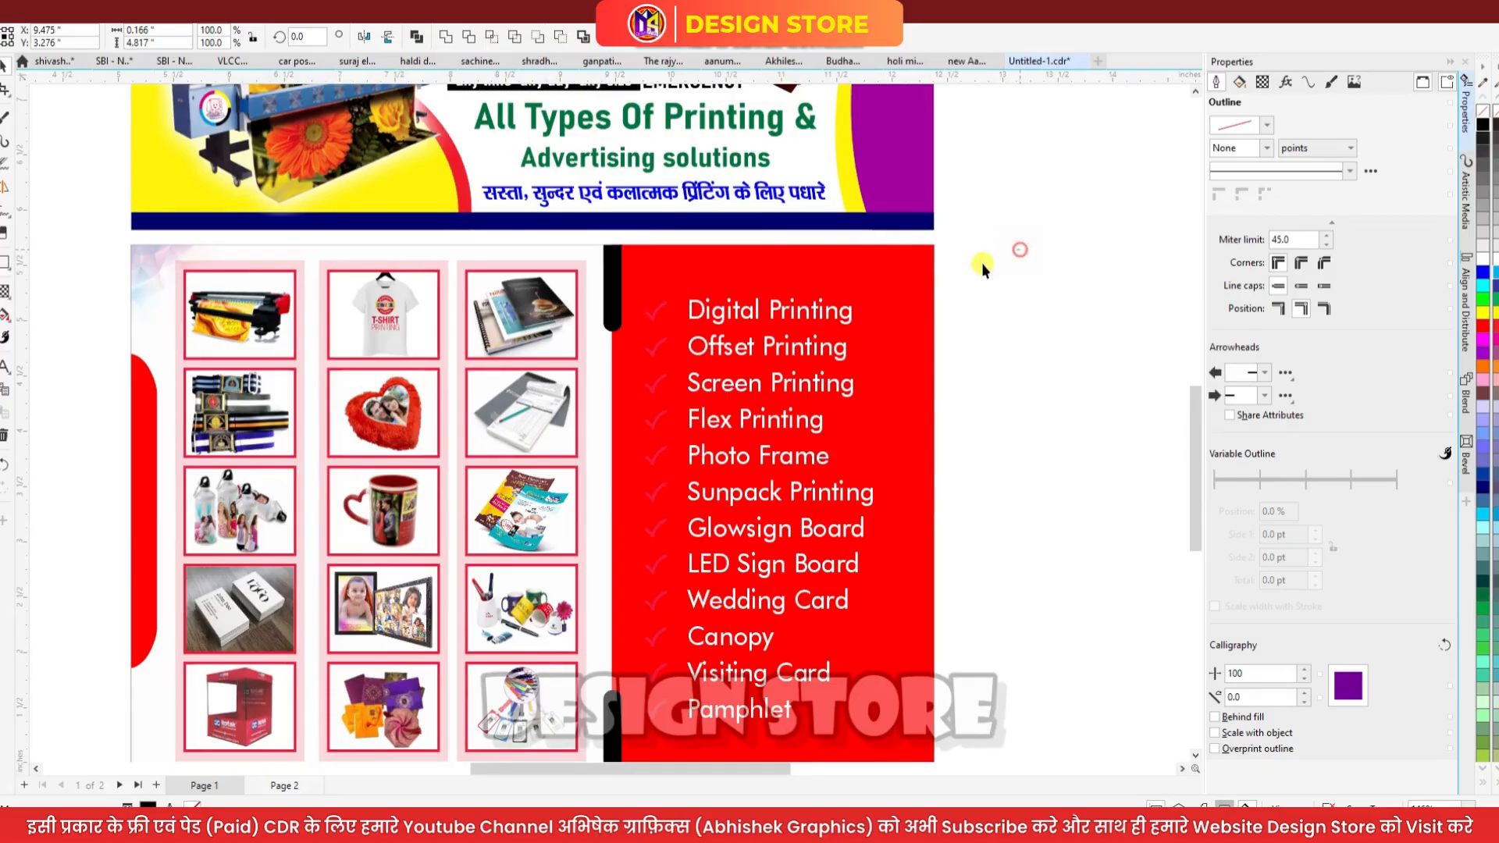
{"action": "left_click", "coordinate": [983, 269]}
Fill all the check marks beside the printing services list with black and clear the selection
{"action": "scroll", "coordinate": [763, 338], "scroll_direction": "down", "scroll_amount": 2}
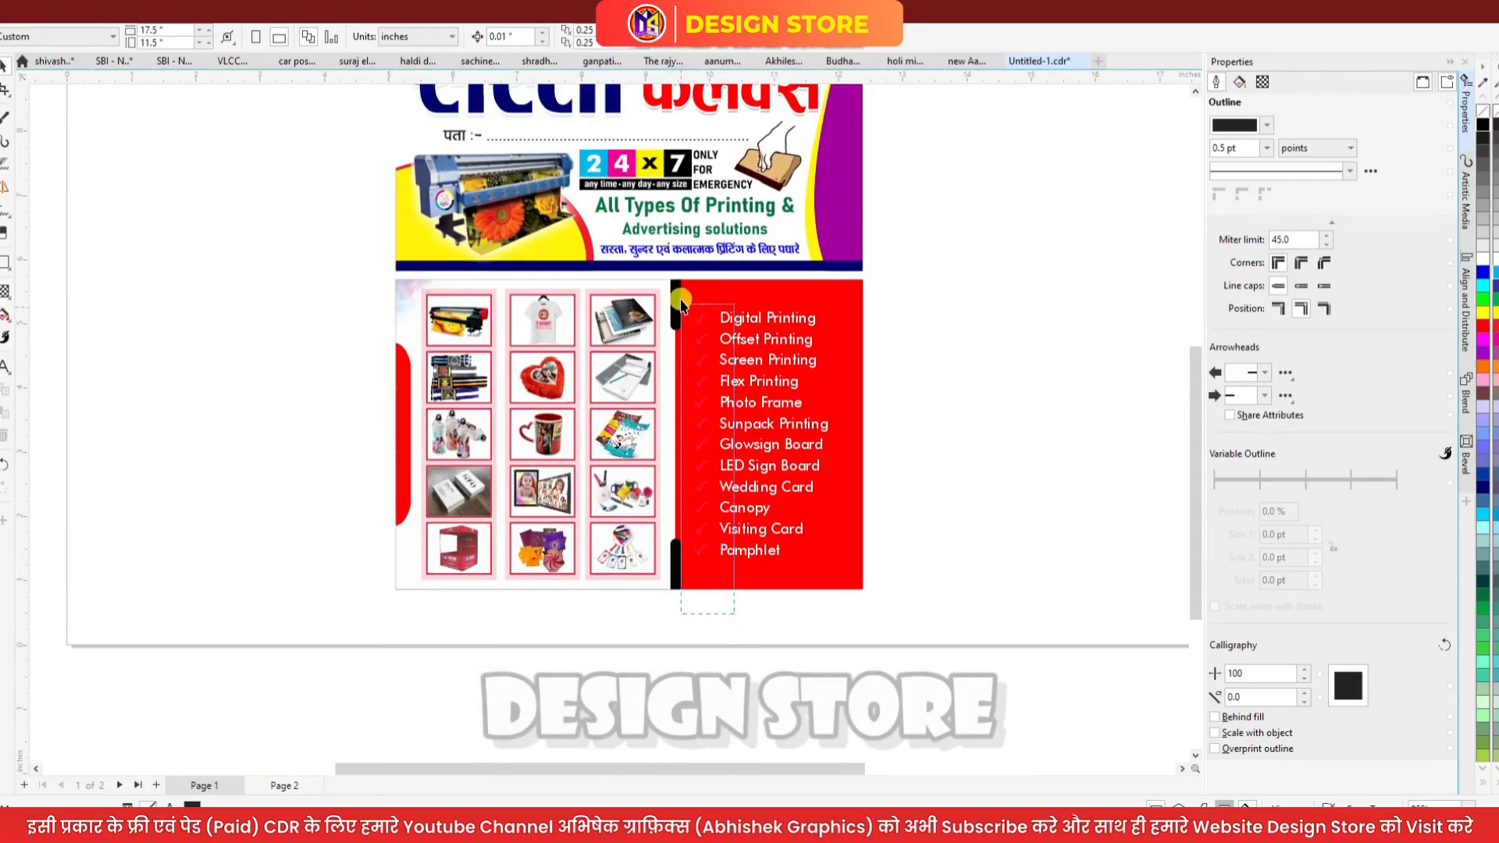
{"action": "left_click", "coordinate": [681, 303]}
{"action": "scroll", "coordinate": [681, 305], "scroll_direction": "up", "scroll_amount": 1}
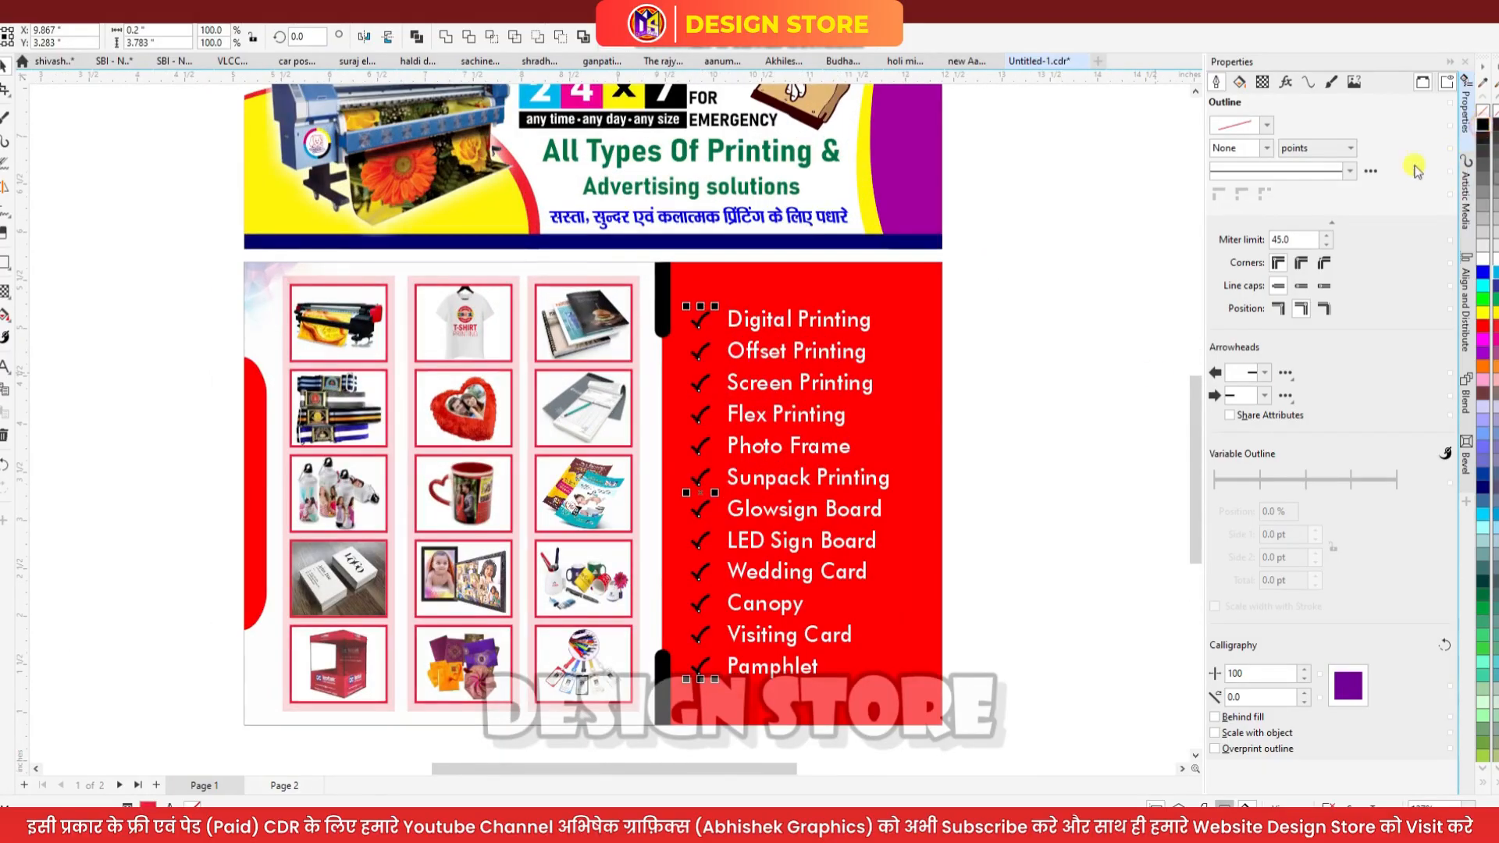
{"action": "left_click", "coordinate": [1012, 246]}
{"action": "scroll", "coordinate": [1088, 239], "scroll_direction": "down", "scroll_amount": 1}
{"action": "scroll", "coordinate": [776, 345], "scroll_direction": "up", "scroll_amount": 1}
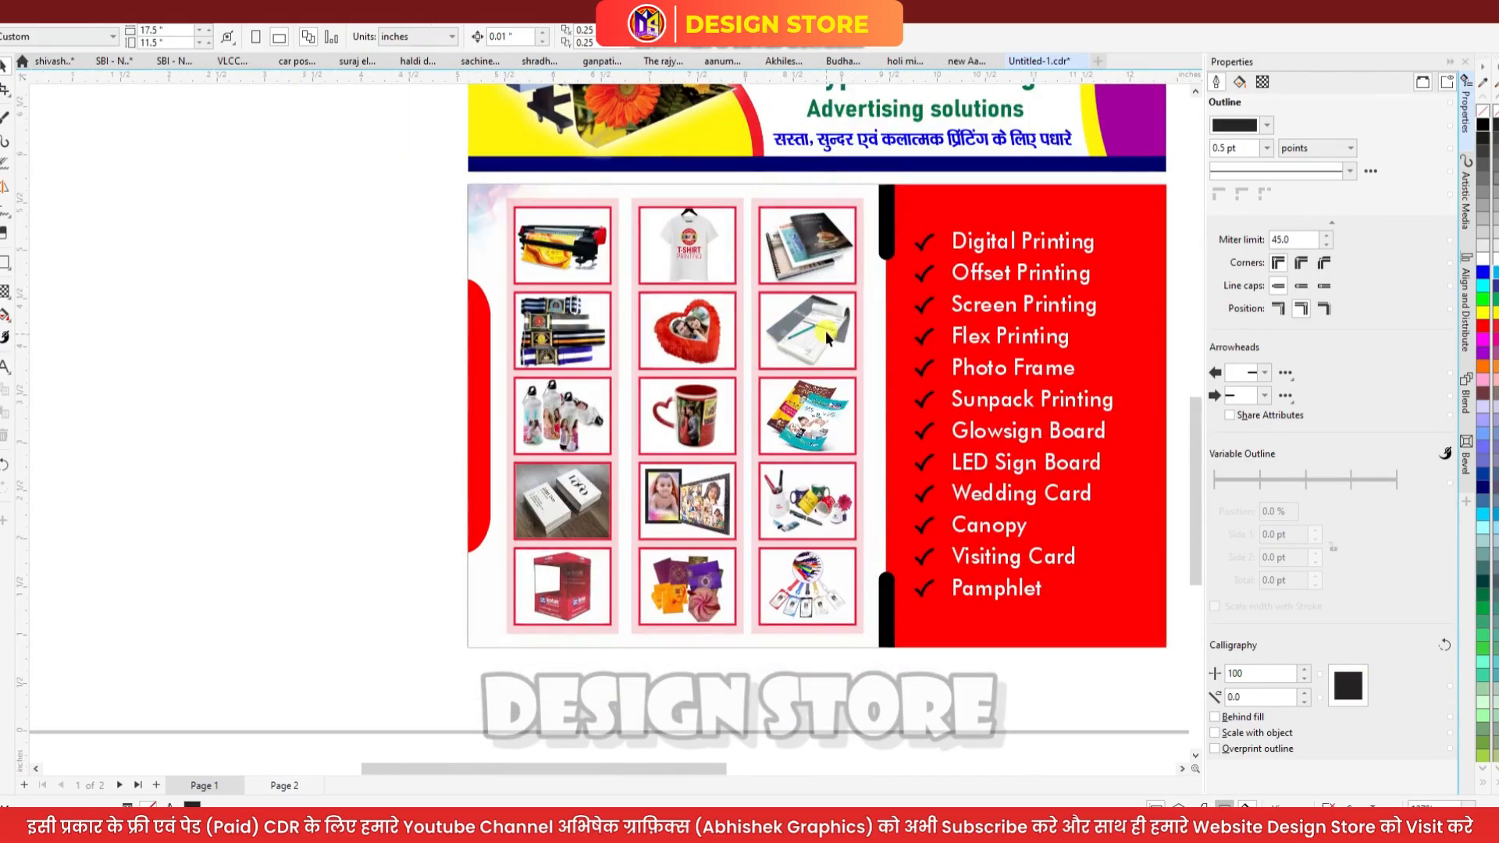
Try orange, dark greyish purple and green outline colours on the bill book photo frame in the product grid
{"action": "left_click", "coordinate": [832, 327]}
{"action": "scroll", "coordinate": [832, 326], "scroll_direction": "up", "scroll_amount": 1}
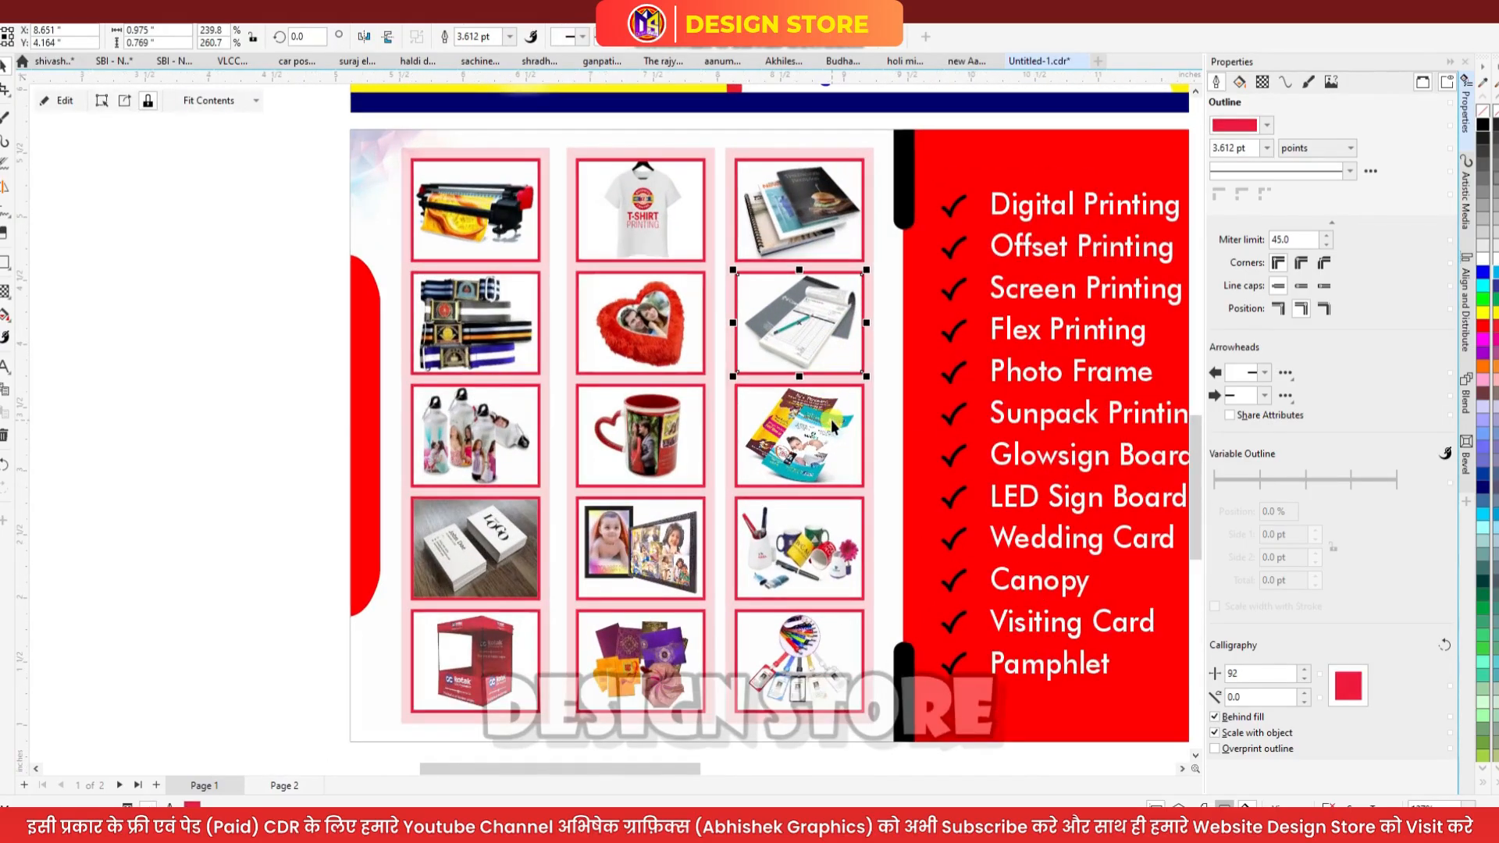
{"action": "right_click", "coordinate": [1493, 365]}
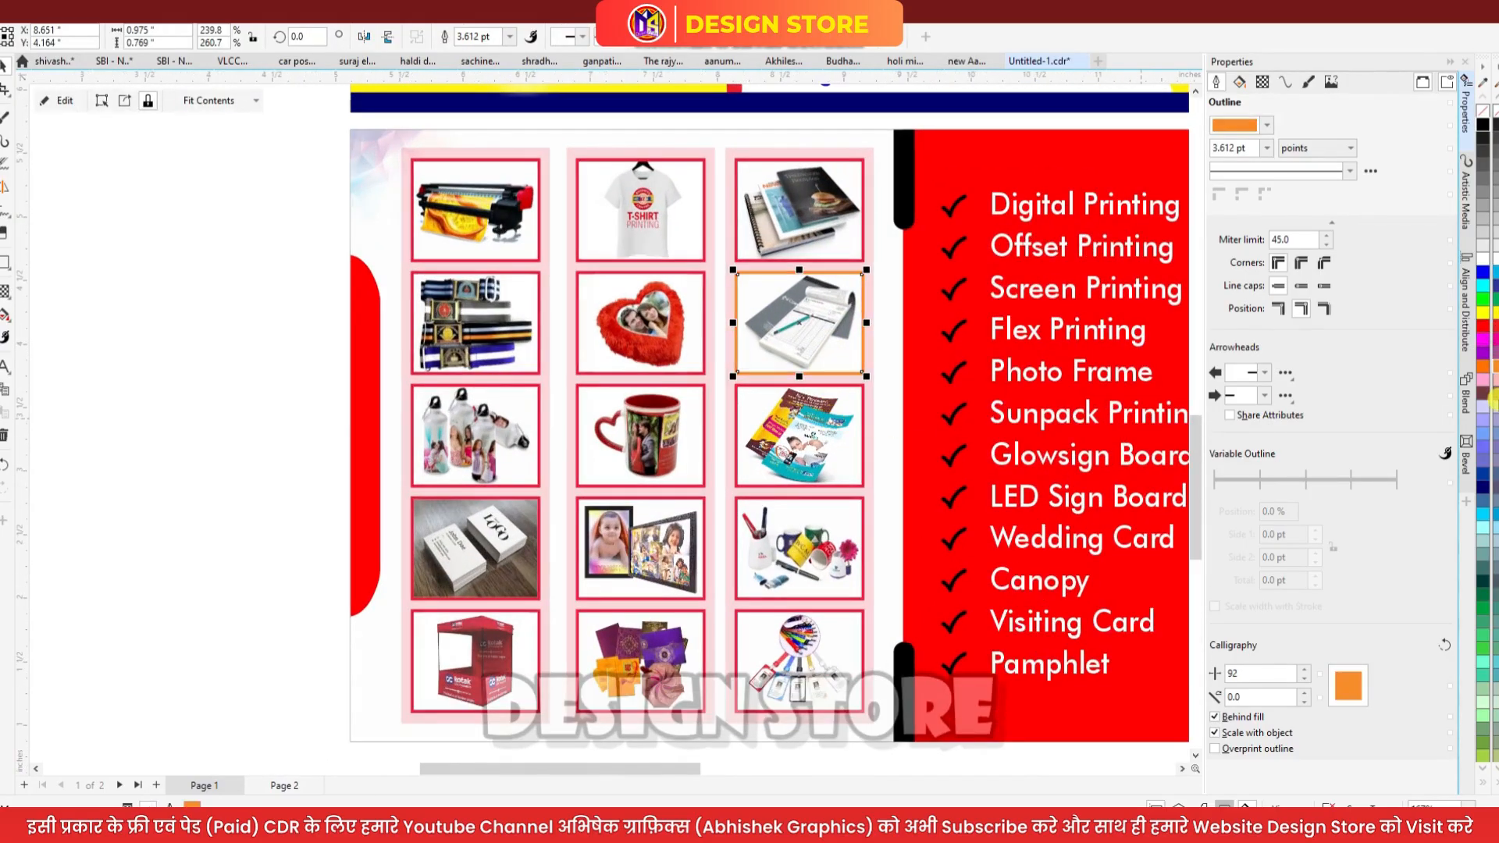
{"action": "right_click", "coordinate": [1491, 433]}
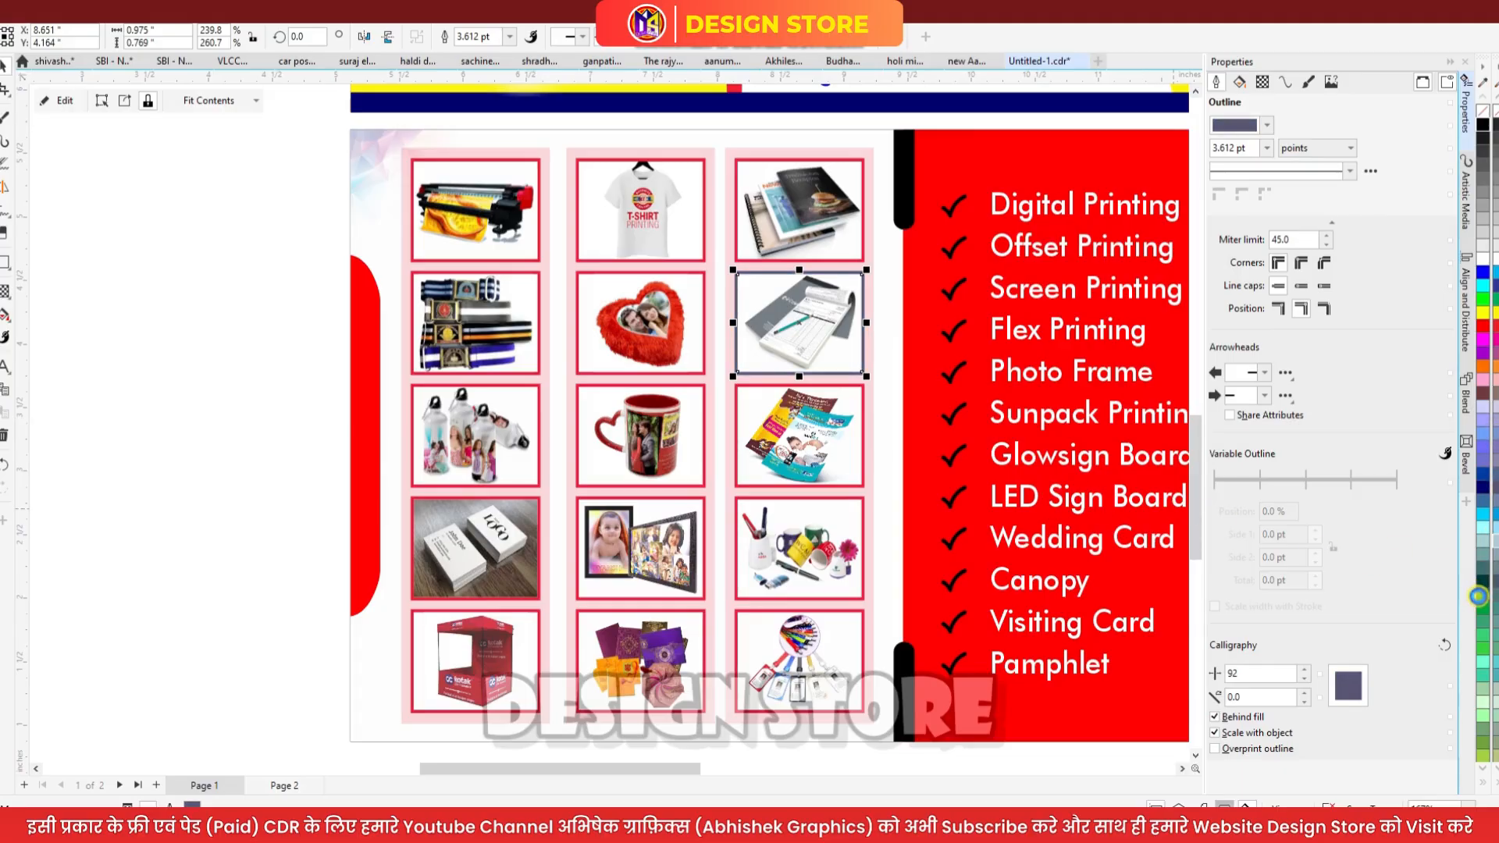
{"action": "scroll", "coordinate": [565, 559], "scroll_direction": "down", "scroll_amount": 1}
Undo the outline colour changes on the bill book photo frame
{"action": "left_click", "coordinate": [873, 511]}
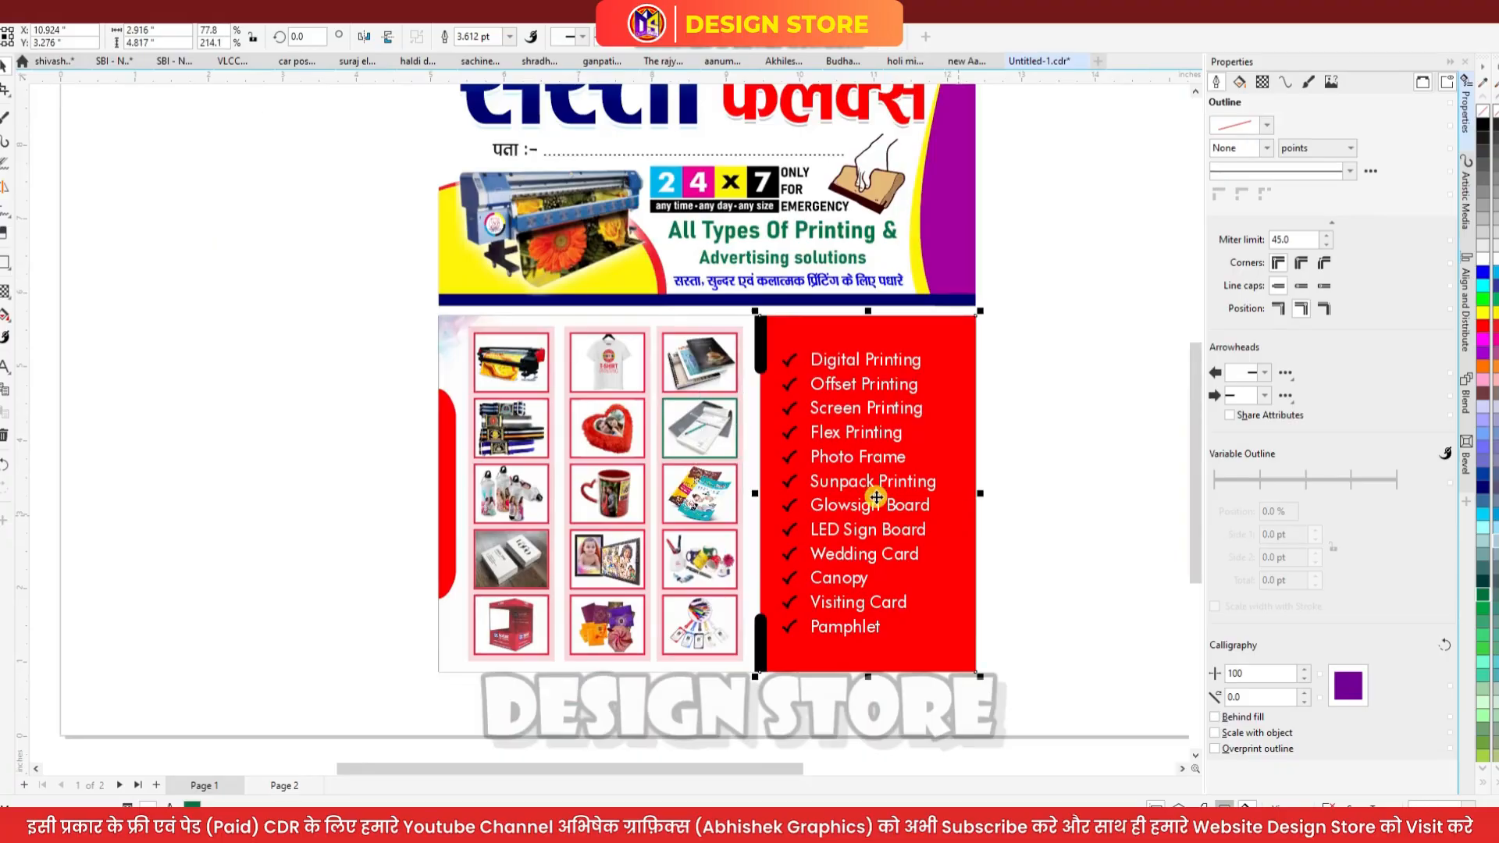
{"action": "left_click", "coordinate": [1051, 492]}
{"action": "scroll", "coordinate": [929, 548], "scroll_direction": "down", "scroll_amount": 1}
{"action": "key", "text": "ctrl+z"}
{"action": "key", "text": "ctrl+z"}
{"action": "key", "text": "ctrl+z"}
{"action": "key", "text": "ctrl+z"}
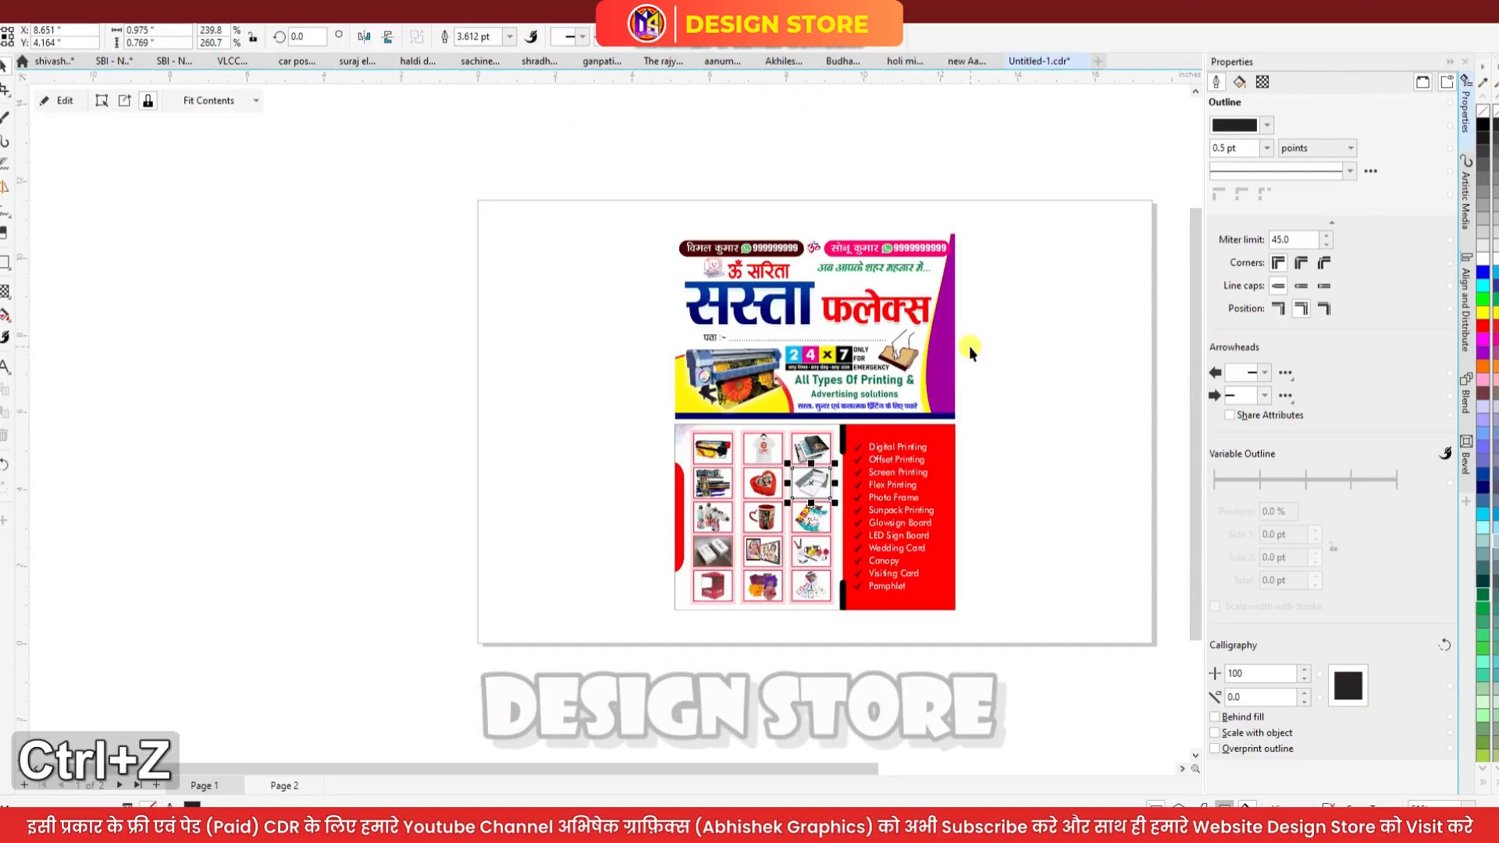
Undo the black and red recolouring of the services section and the earlier colour changes to the words सस्ता and फलेक्स
{"action": "scroll", "coordinate": [954, 469], "scroll_direction": "up", "scroll_amount": 2}
{"action": "key", "text": "ctrl+z"}
{"action": "key", "text": "ctrl+z"}
{"action": "key", "text": "ctrl+z"}
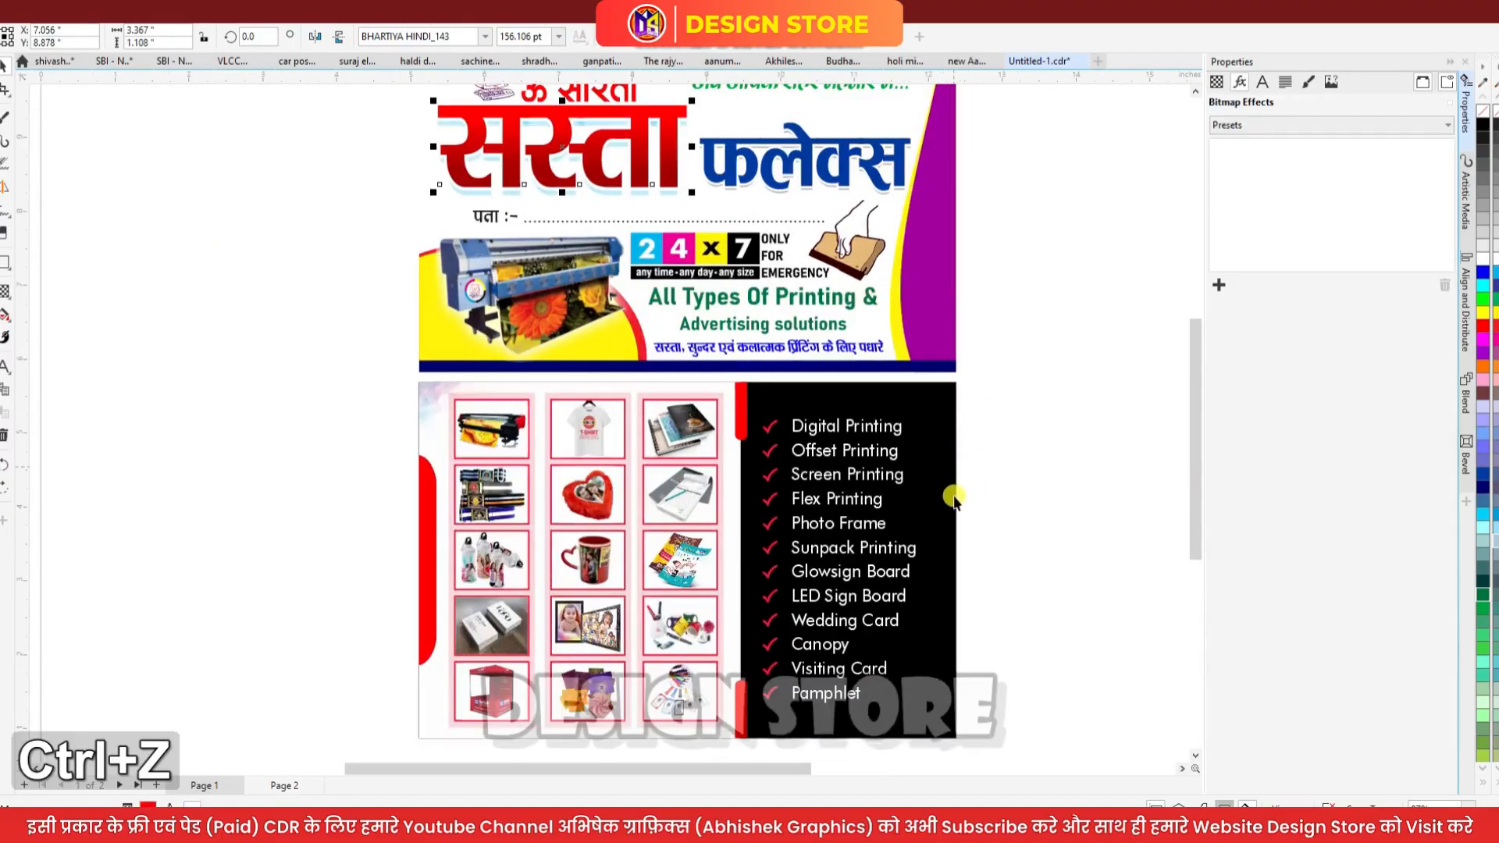
{"action": "key", "text": "ctrl+z"}
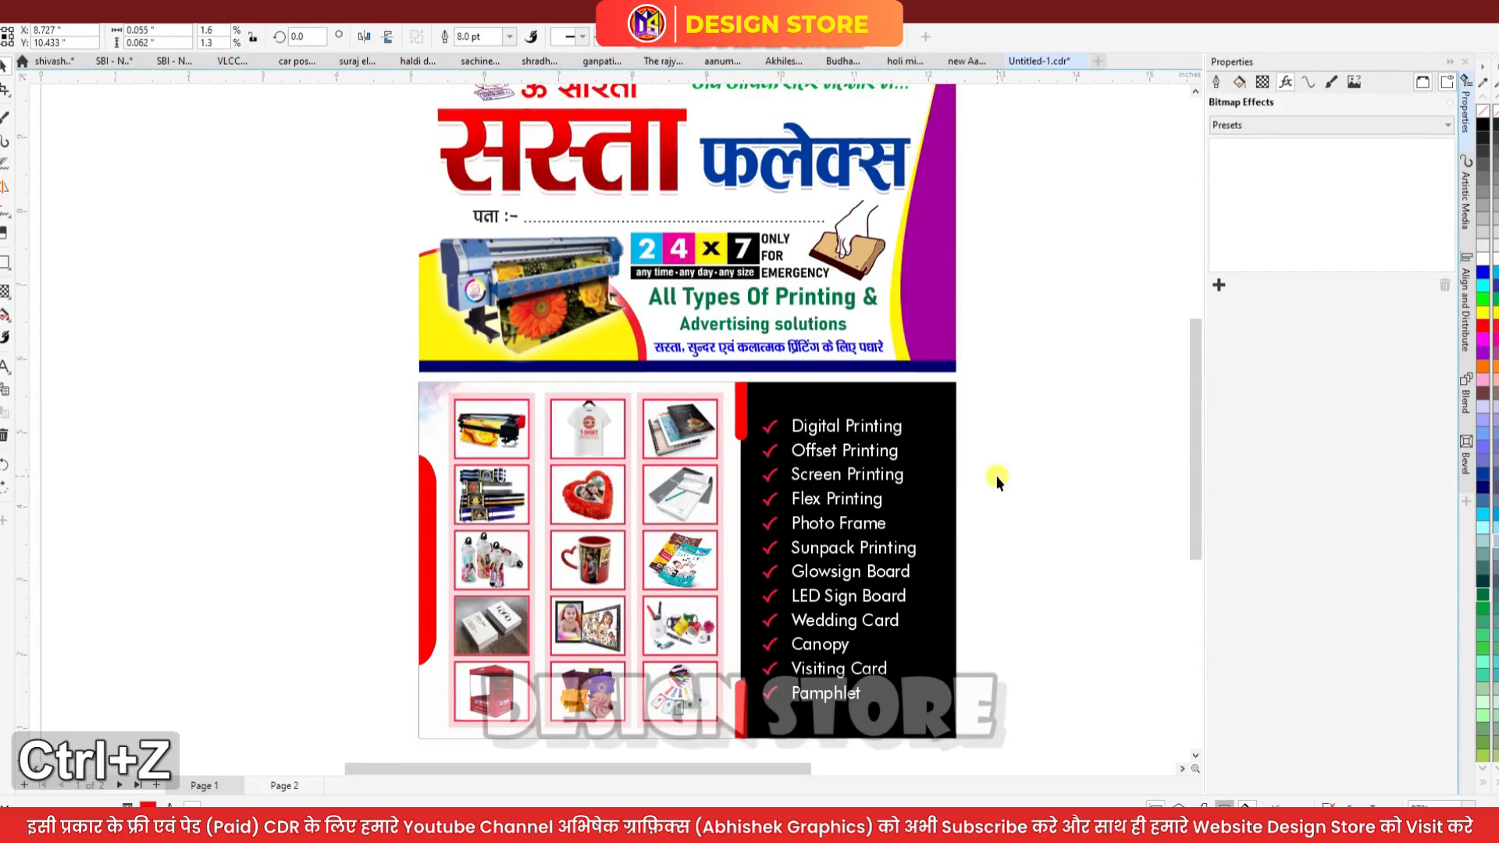
Undo the remaining edits back to the grouped card layout and clear the selection
{"action": "scroll", "coordinate": [863, 629], "scroll_direction": "down", "scroll_amount": 2}
{"action": "key", "text": "ctrl+z"}
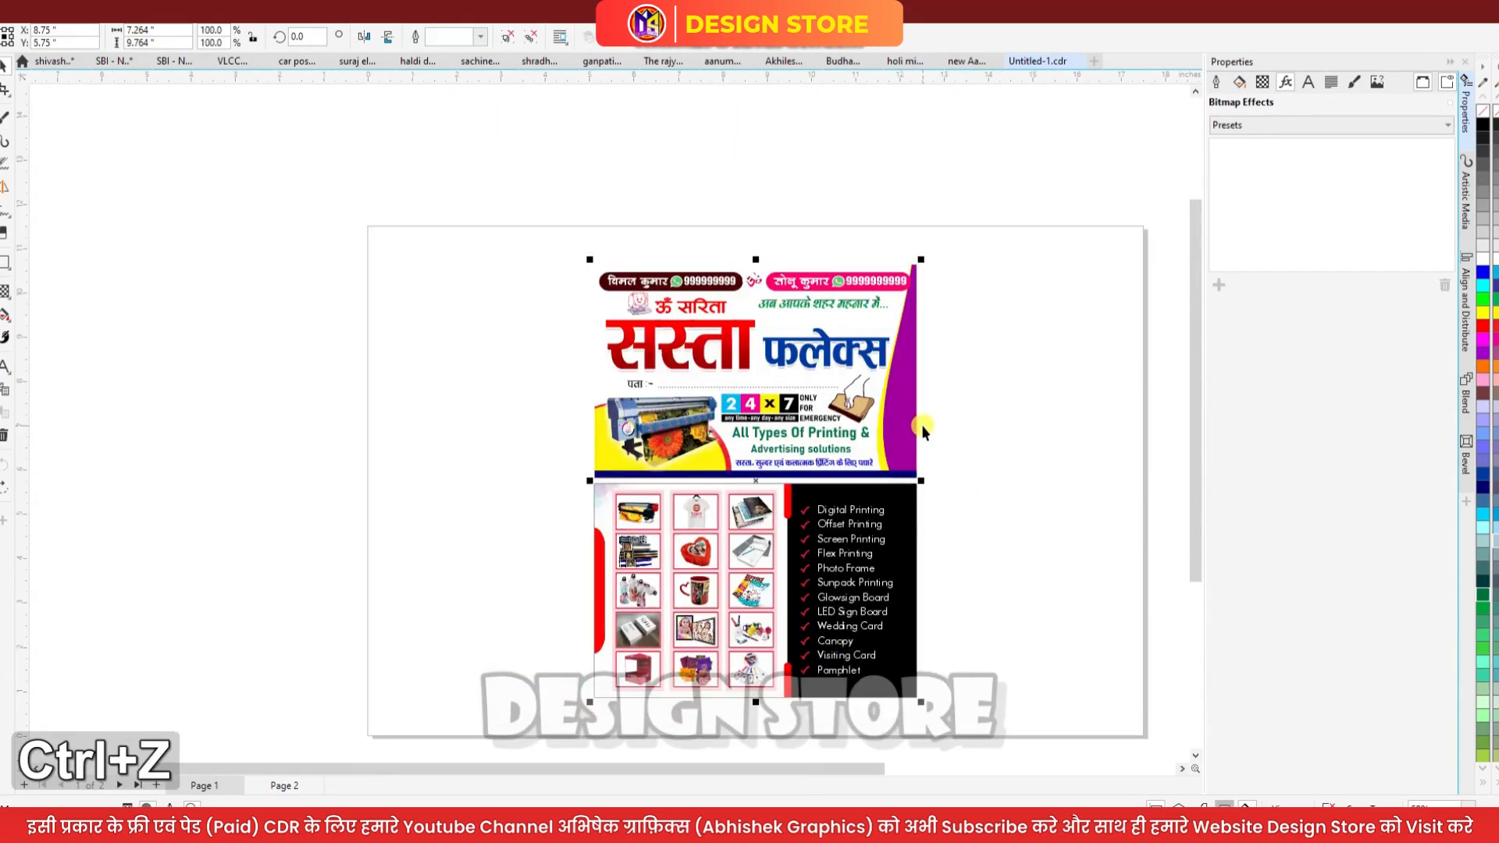
{"action": "key", "text": "Escape"}
{"action": "key", "text": "F4"}
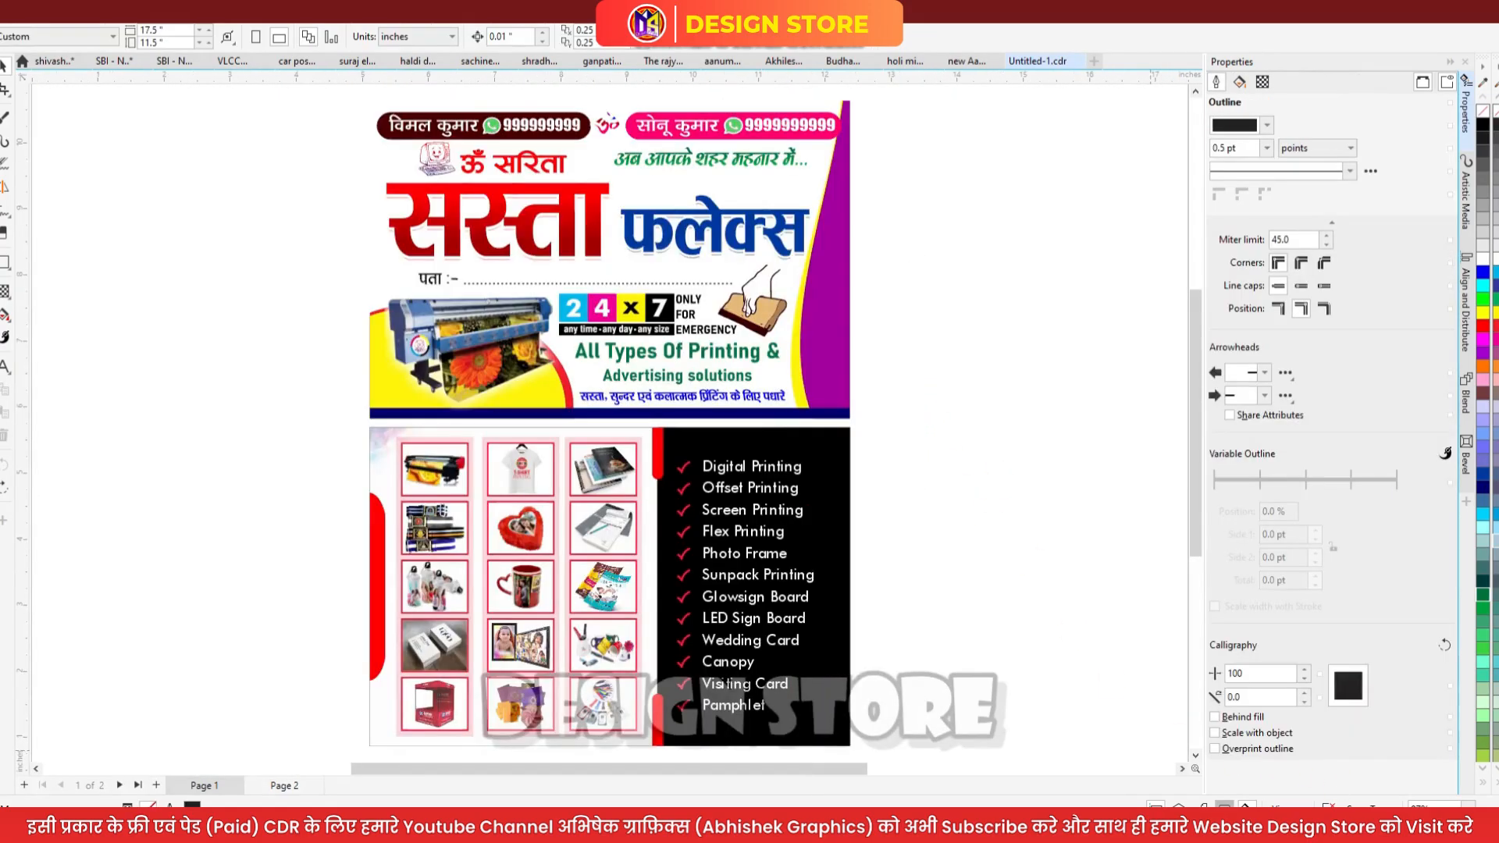
Ungroup the whole card layout into separate objects and clear the selection
{"action": "left_click", "coordinate": [426, 475]}
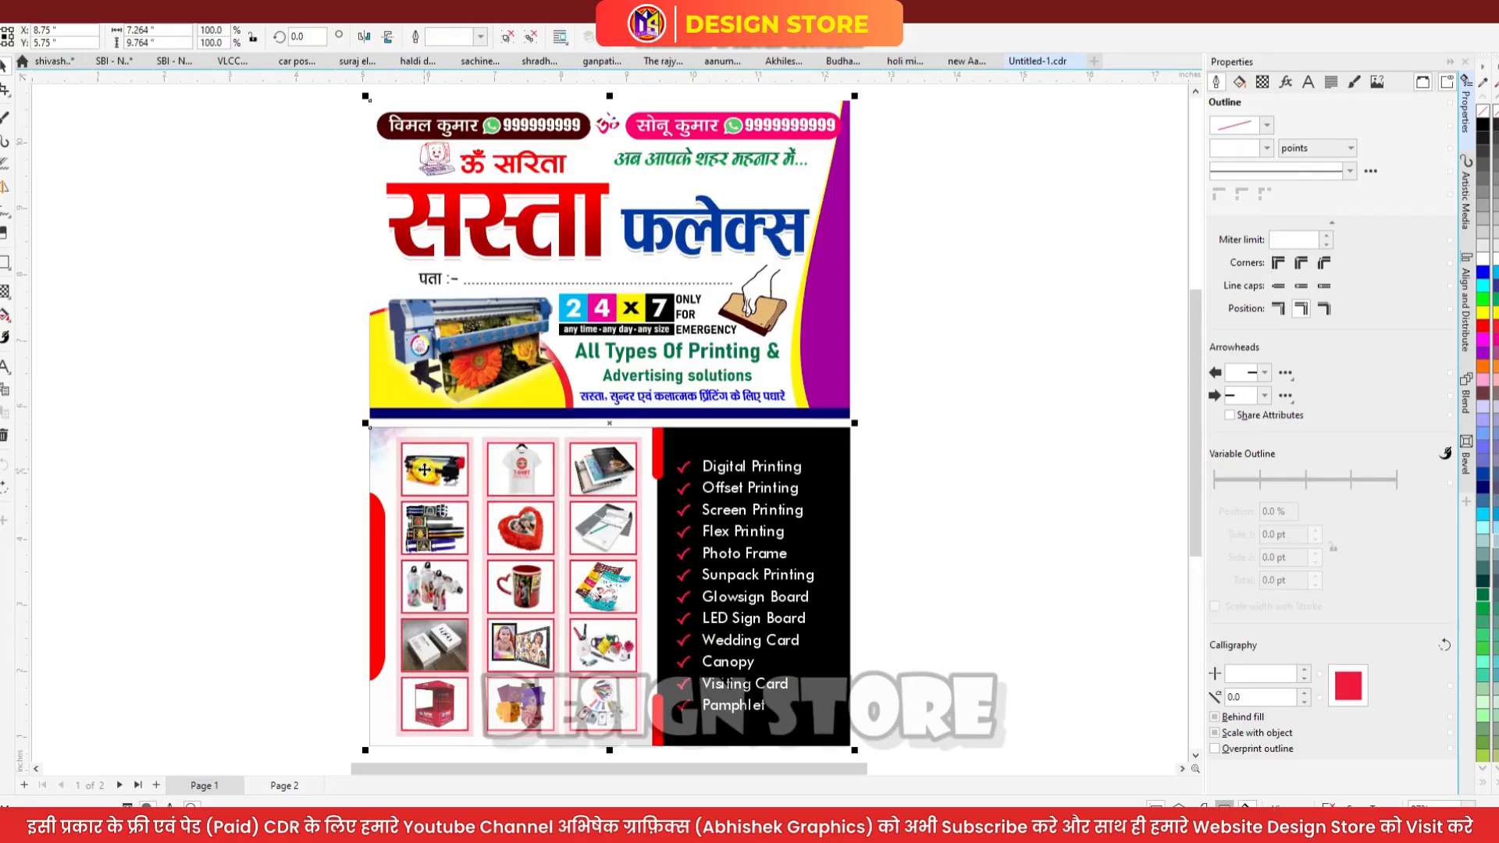
{"action": "key", "text": "ctrl+u"}
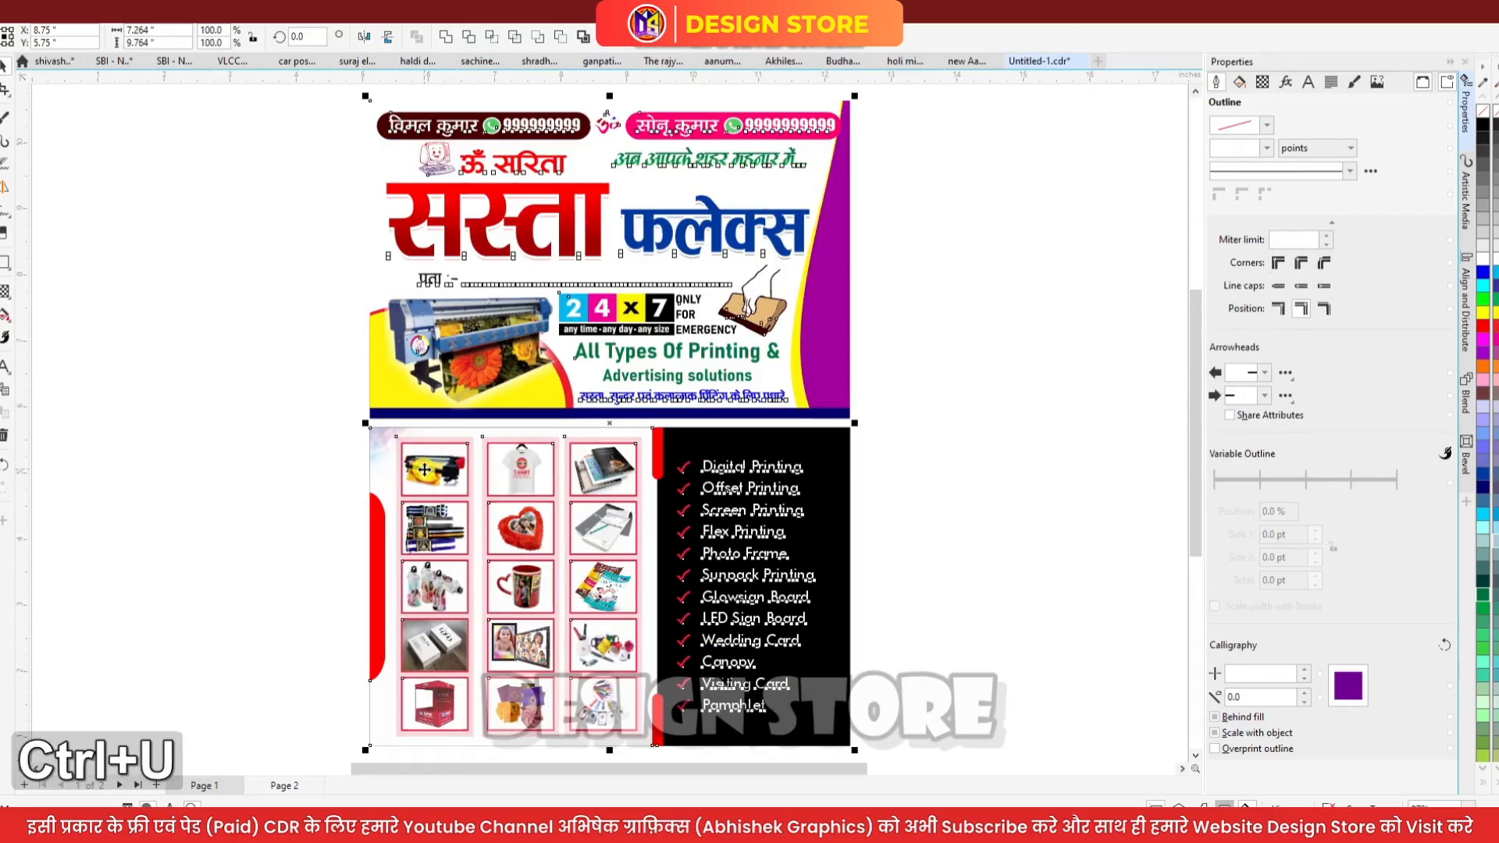
{"action": "left_click", "coordinate": [972, 582]}
Delete the five product photos in the first column of the product grid, from the flex printer down to the canopy
{"action": "key", "text": "F2"}
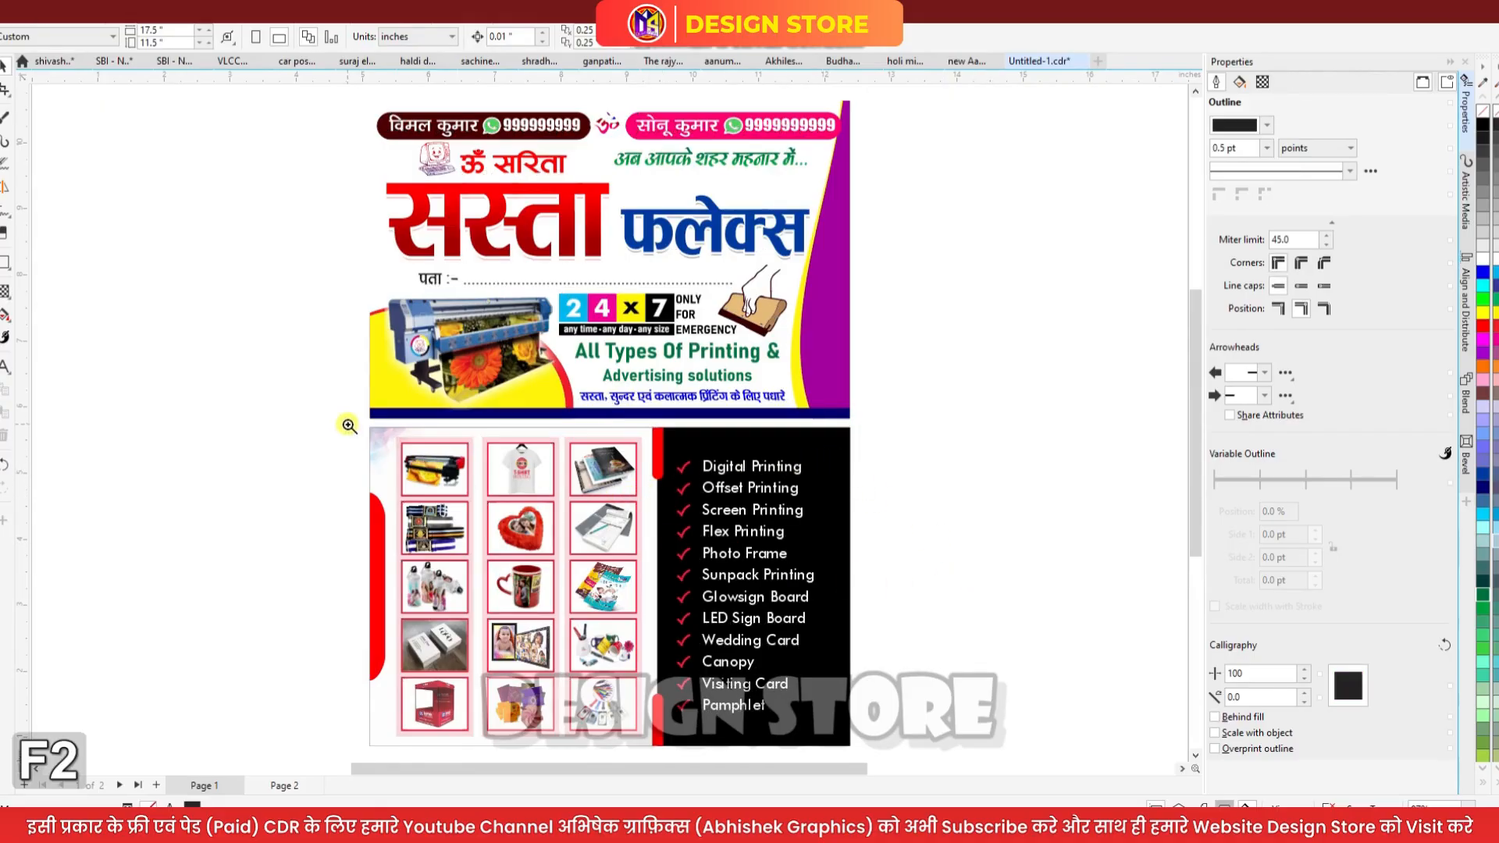
{"action": "left_click_drag", "start_coordinate": [566, 577], "coordinate": [857, 755]}
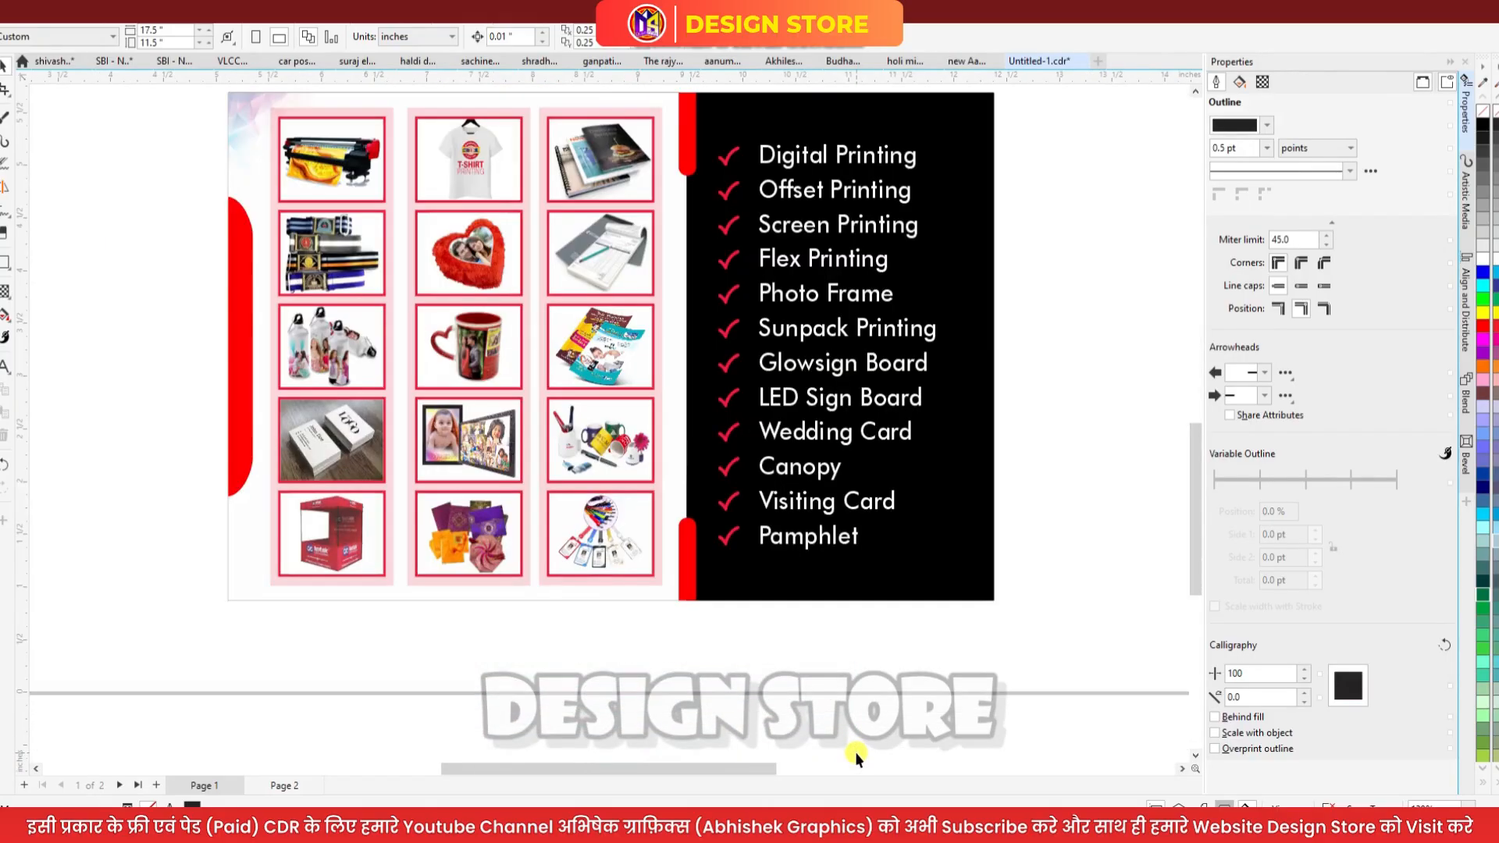
{"action": "left_click", "coordinate": [332, 178]}
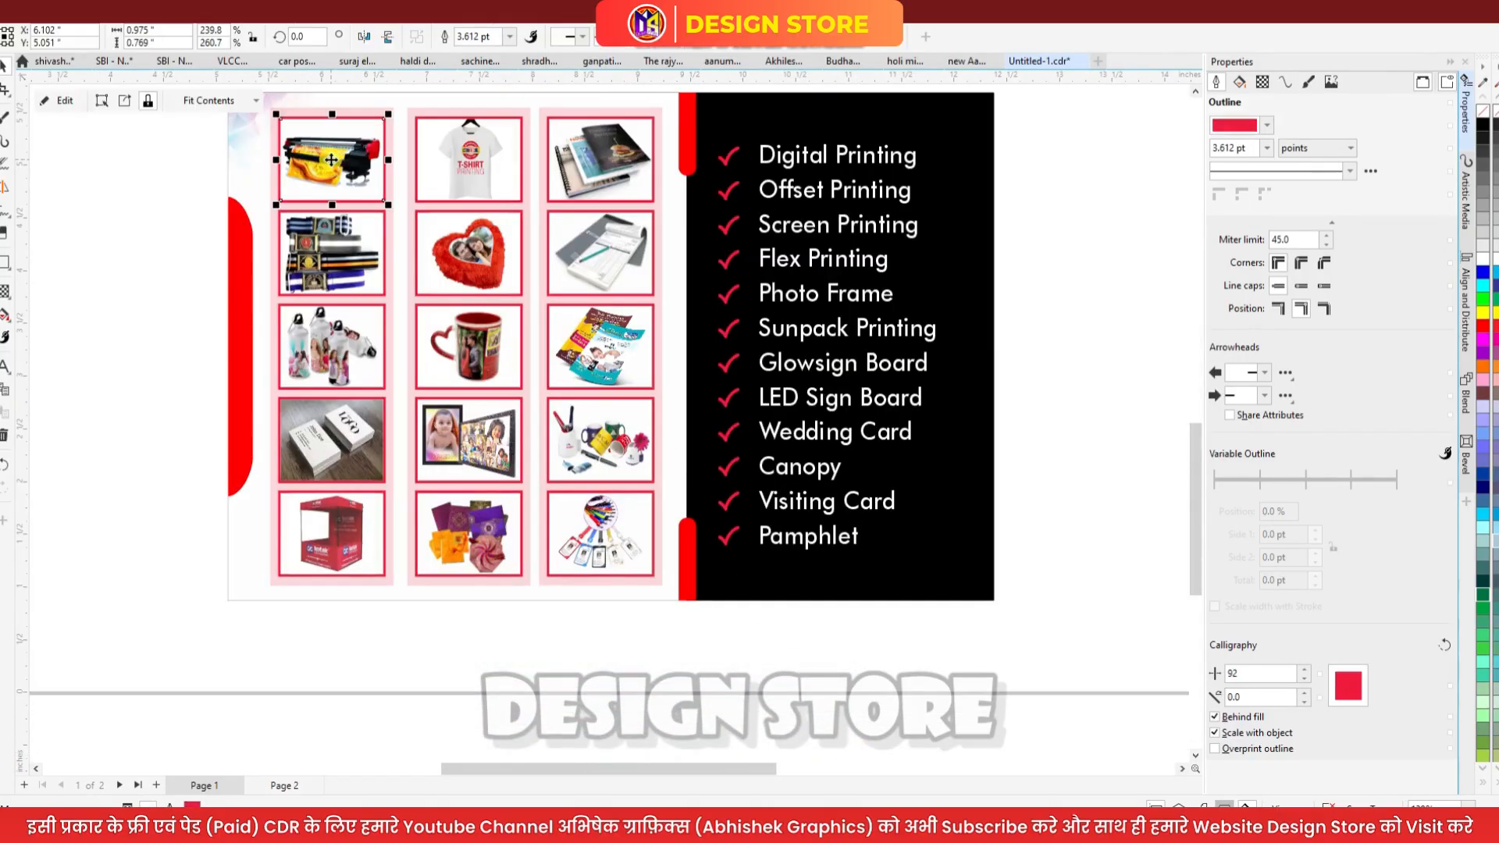
{"action": "key", "text": "Delete"}
{"action": "left_click", "coordinate": [328, 245]}
{"action": "key", "text": "Delete"}
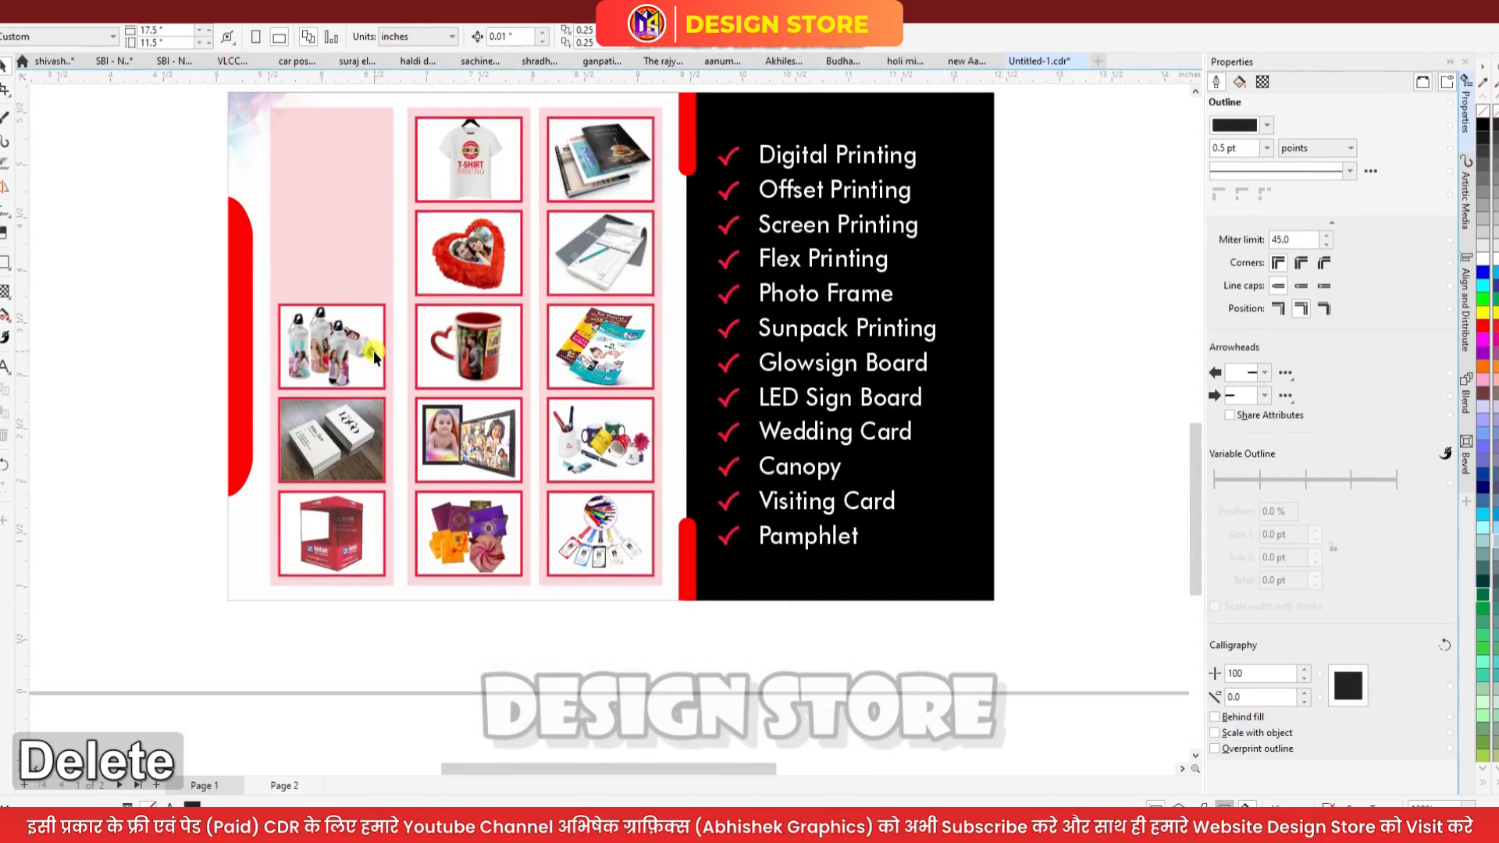
{"action": "left_click", "coordinate": [372, 350]}
{"action": "key", "text": "Delete"}
{"action": "left_click", "coordinate": [379, 426]}
{"action": "key", "text": "Delete"}
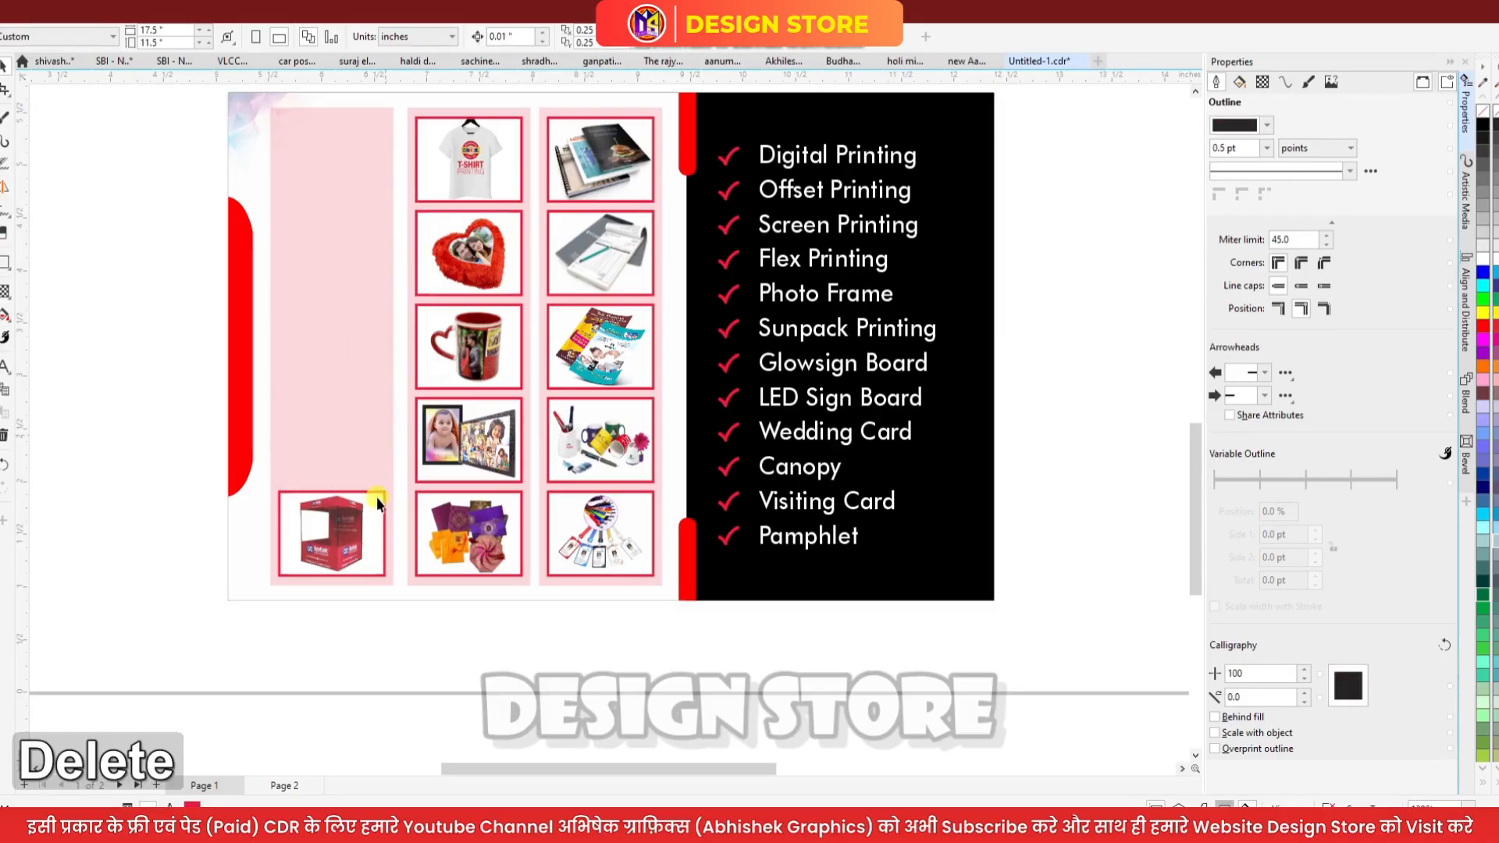
{"action": "left_click", "coordinate": [377, 497]}
{"action": "key", "text": "Delete"}
Delete the five product photos in the middle column of the grid, from the purple and orange cards up to the T-shirt
{"action": "left_click", "coordinate": [471, 532]}
{"action": "key", "text": "Delete"}
{"action": "left_click", "coordinate": [466, 465]}
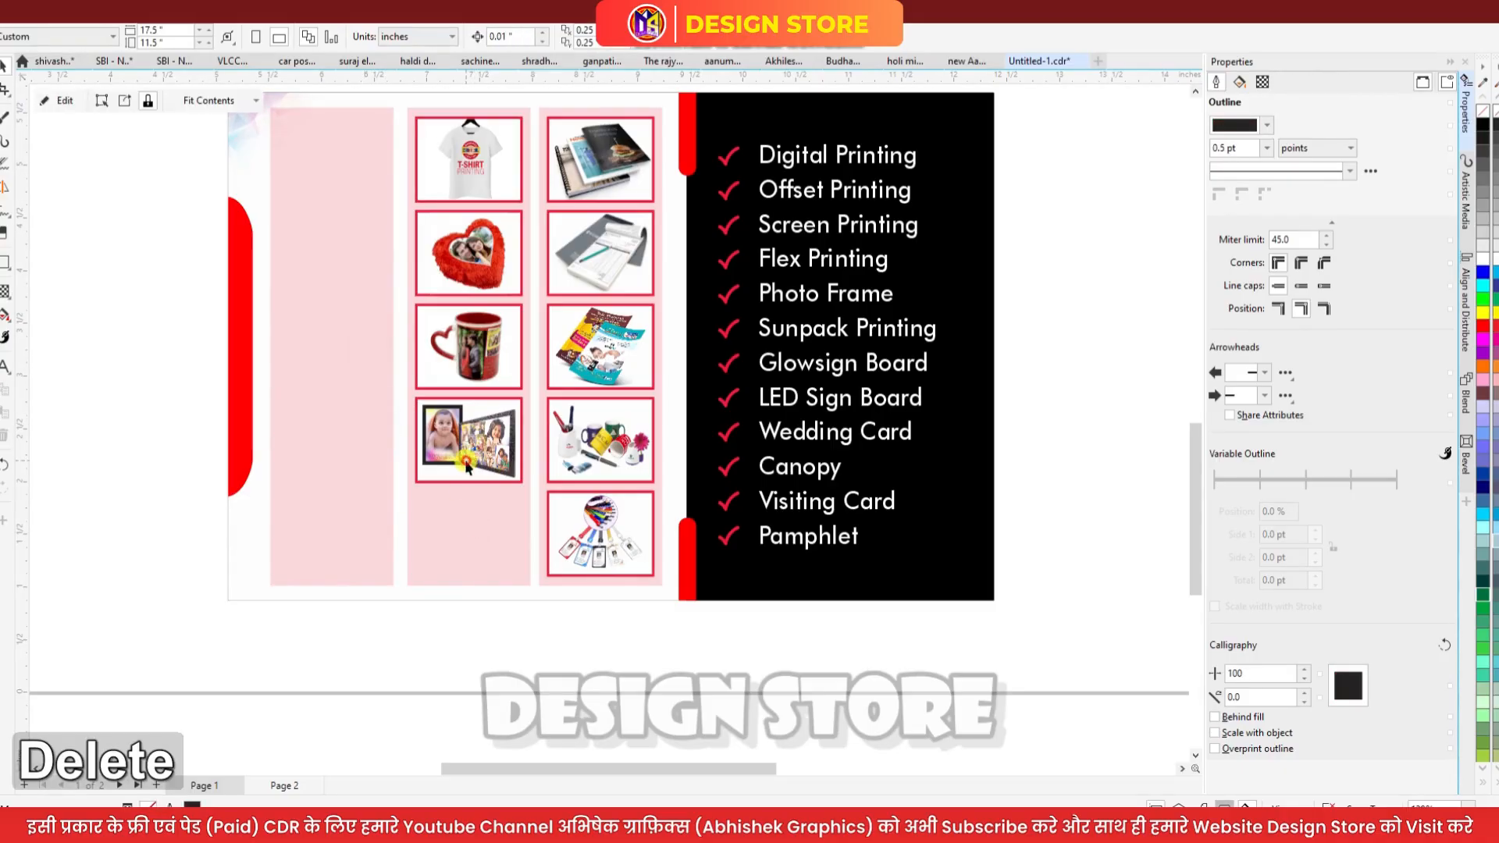
{"action": "key", "text": "Delete"}
{"action": "left_click", "coordinate": [453, 347]}
{"action": "key", "text": "Delete"}
{"action": "left_click", "coordinate": [453, 269]}
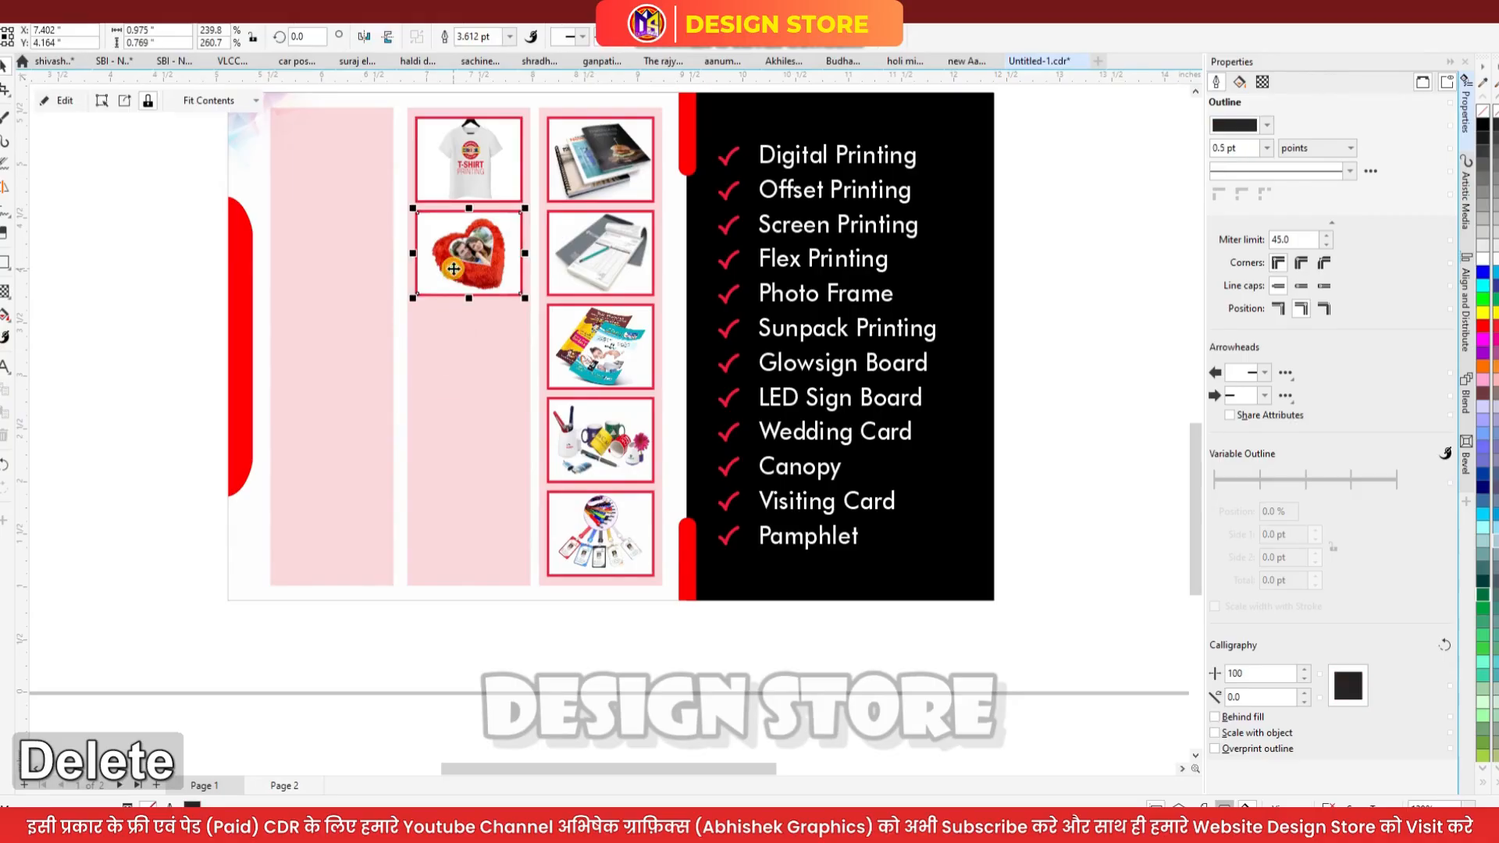
{"action": "key", "text": "Delete"}
{"action": "left_click", "coordinate": [452, 170]}
{"action": "key", "text": "Delete"}
Delete the five product photos in the third column of the grid, from the books down to the ID cards
{"action": "left_click", "coordinate": [579, 184]}
{"action": "key", "text": "Delete"}
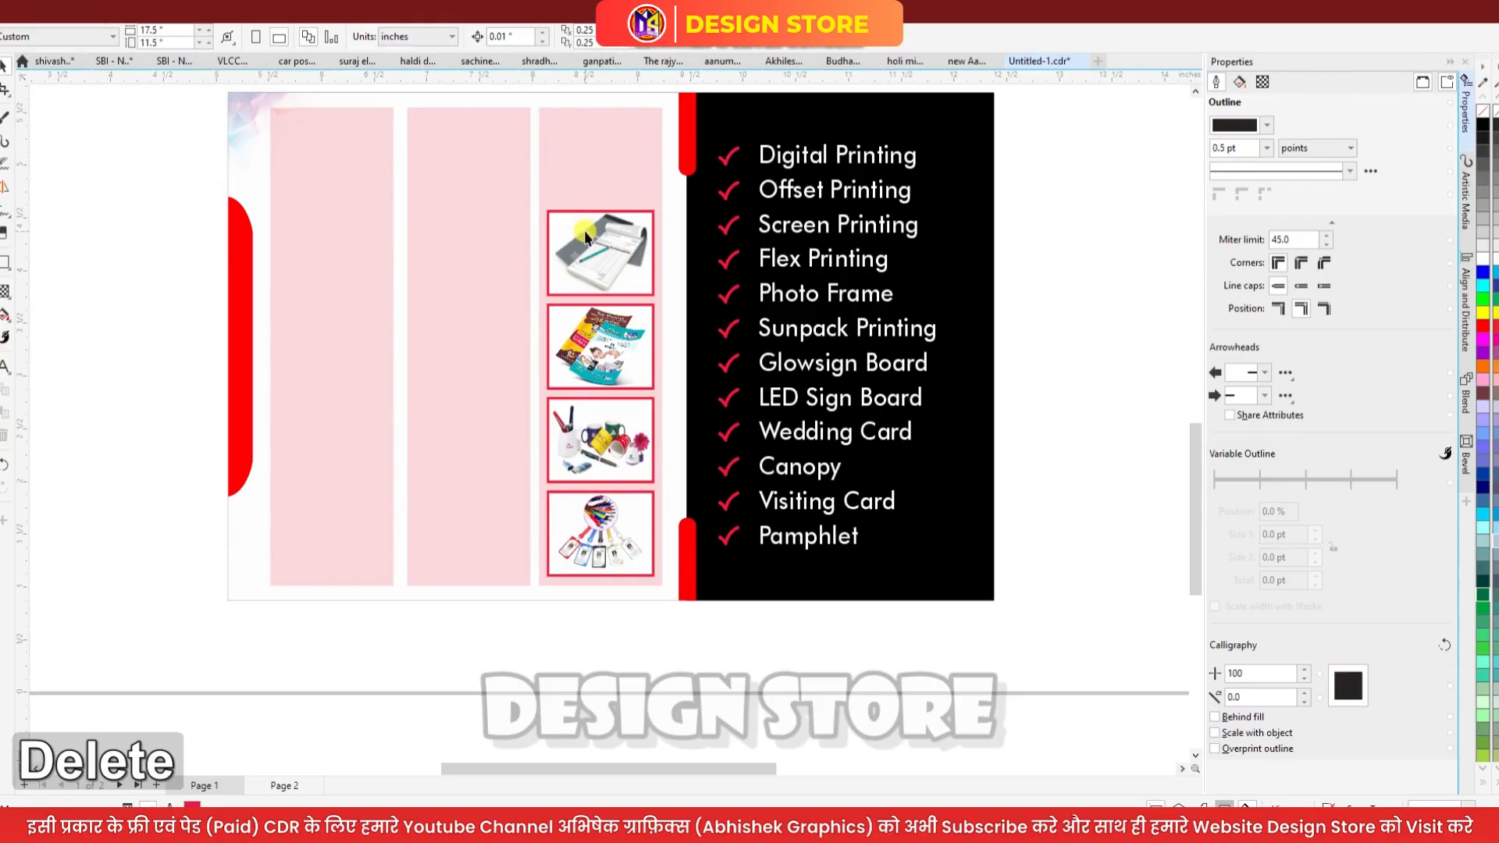
{"action": "left_click", "coordinate": [584, 231]}
{"action": "key", "text": "Delete"}
{"action": "left_click", "coordinate": [608, 345]}
{"action": "key", "text": "Delete"}
{"action": "left_click", "coordinate": [610, 435]}
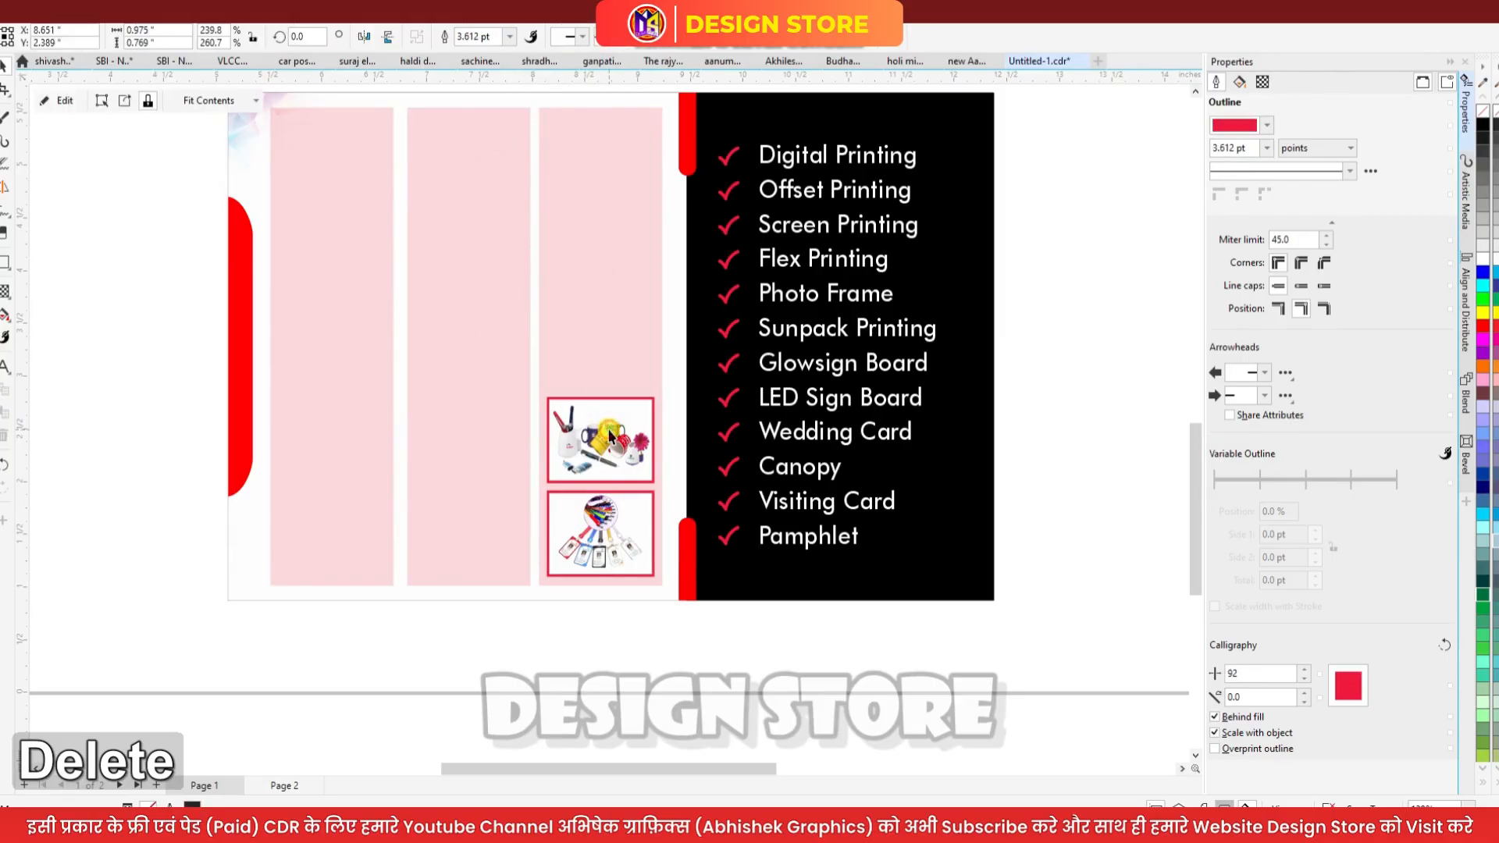
{"action": "key", "text": "Delete"}
{"action": "left_click", "coordinate": [617, 515]}
{"action": "key", "text": "Delete"}
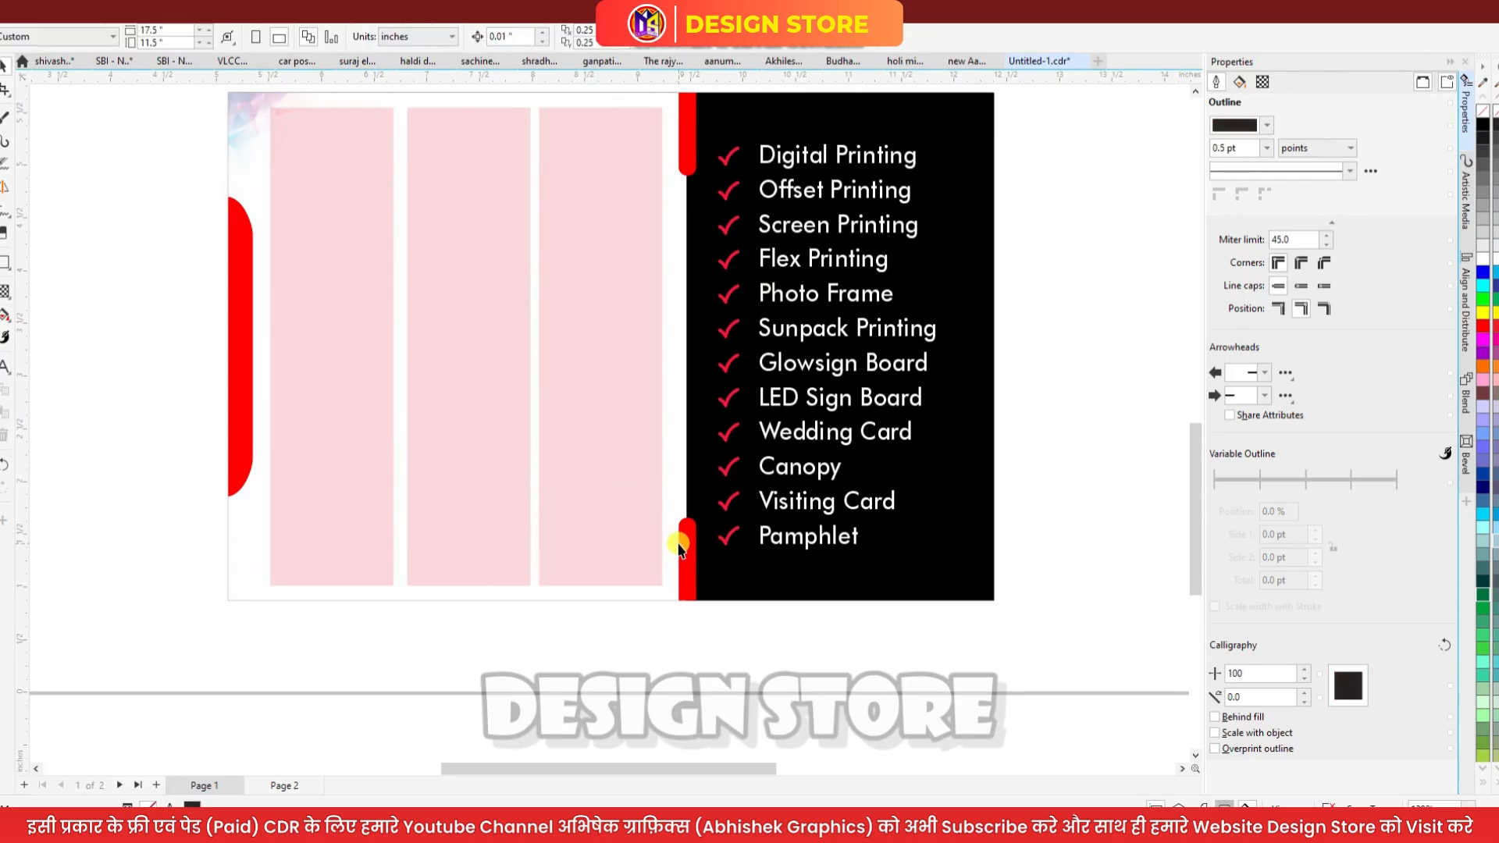
Delete the pink background strips behind the three product columns, including the lighter duplicates underneath
{"action": "scroll", "coordinate": [678, 546], "scroll_direction": "down", "scroll_amount": 1}
{"action": "left_click", "coordinate": [623, 429]}
{"action": "key", "text": "Delete"}
{"action": "left_click", "coordinate": [554, 412]}
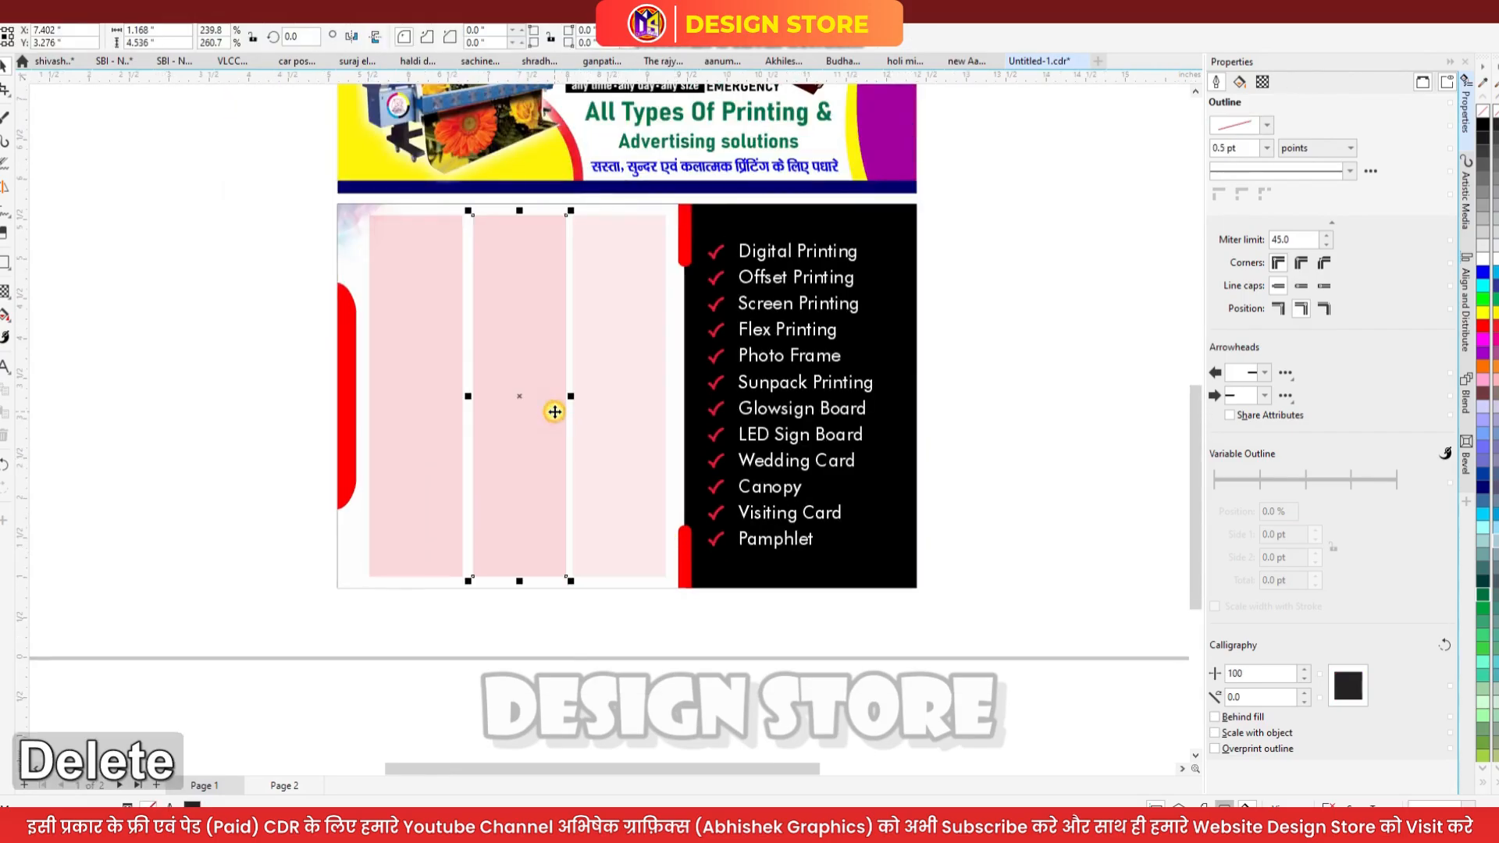
{"action": "key", "text": "Delete"}
{"action": "left_click", "coordinate": [429, 389]}
{"action": "key", "text": "Delete"}
{"action": "left_click", "coordinate": [431, 388]}
{"action": "key", "text": "Delete"}
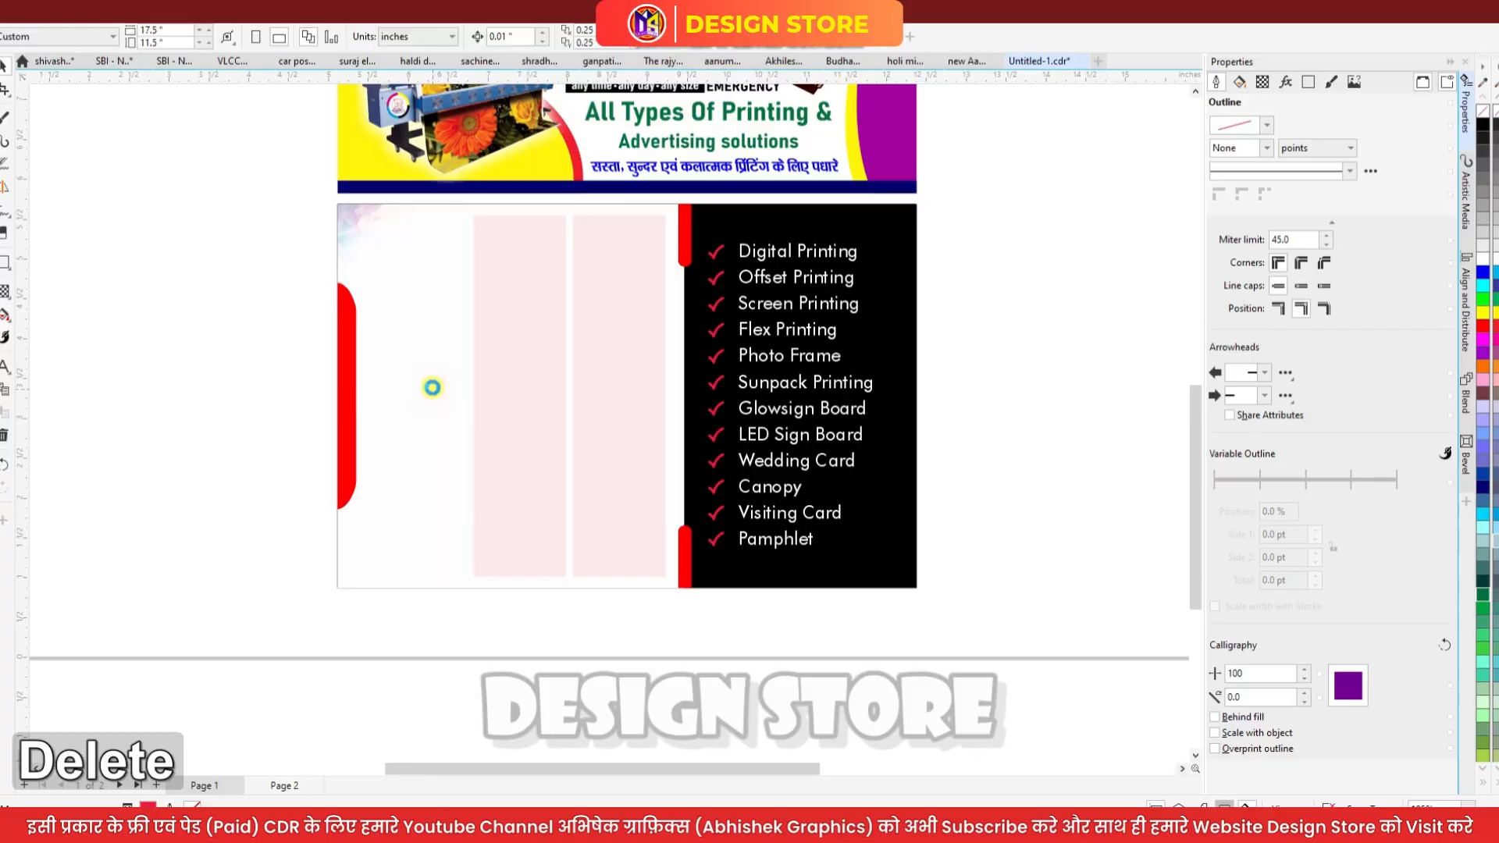
{"action": "left_click", "coordinate": [510, 389]}
{"action": "key", "text": "Delete"}
{"action": "key", "text": "Delete"}
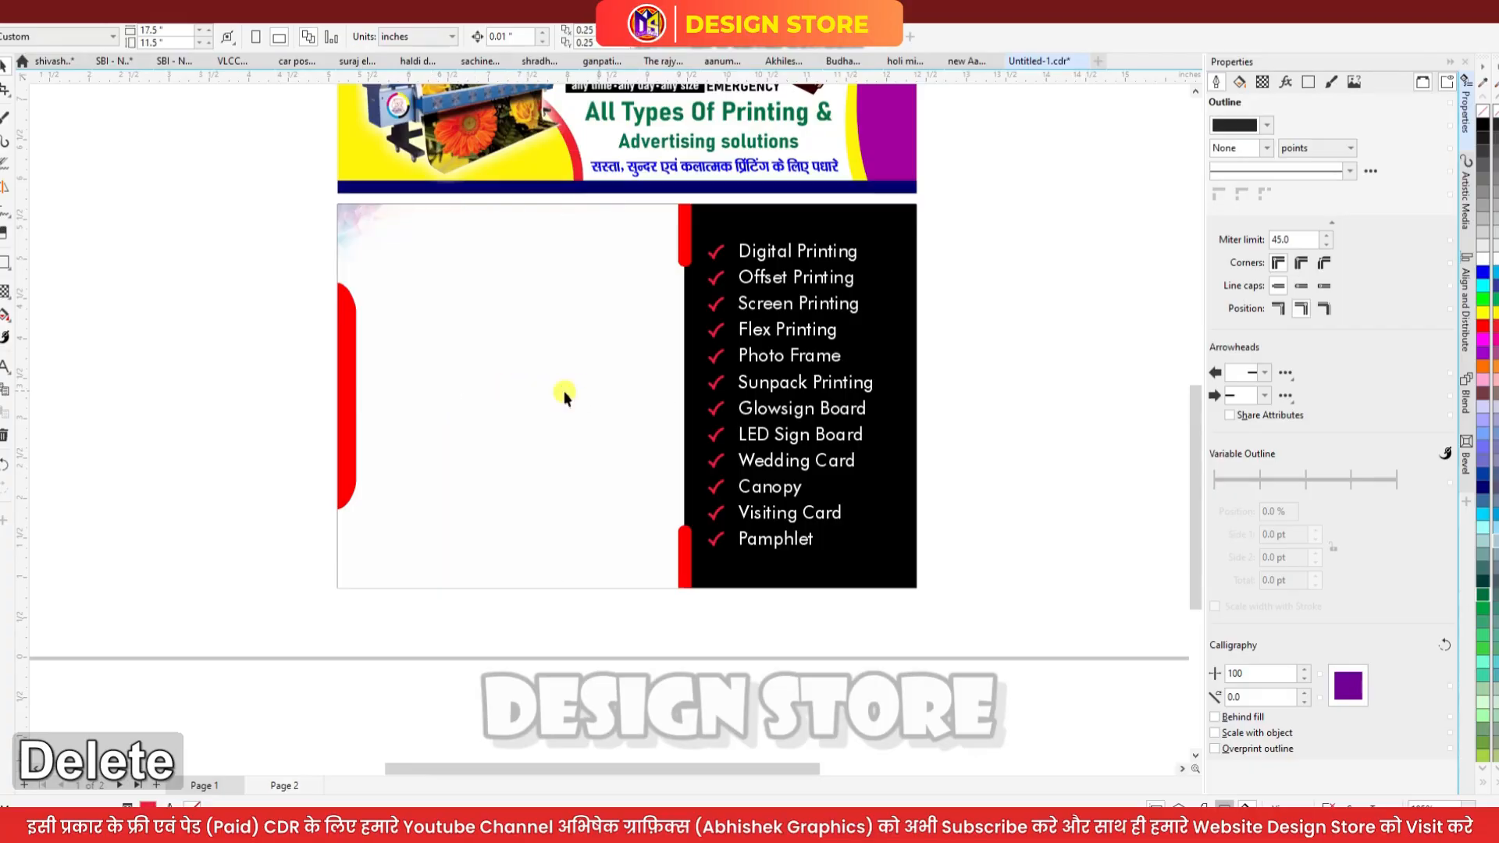
Delete the red rounded bars at the lower card's outer edge and beside the black panel
{"action": "left_click", "coordinate": [361, 370]}
{"action": "key", "text": "Delete"}
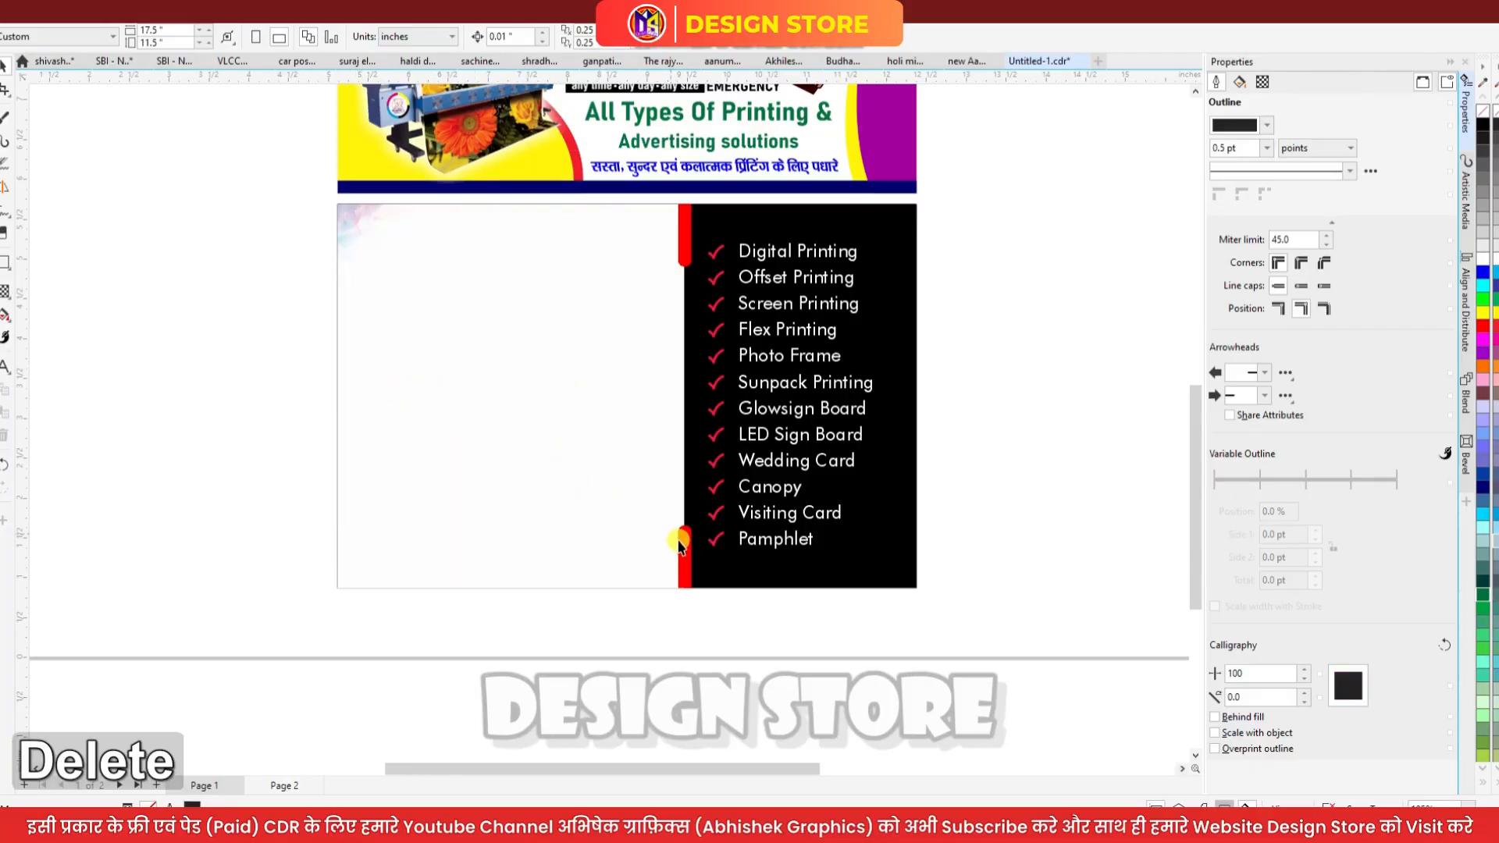
{"action": "left_click", "coordinate": [679, 544]}
{"action": "key", "text": "Delete"}
{"action": "left_click", "coordinate": [684, 251]}
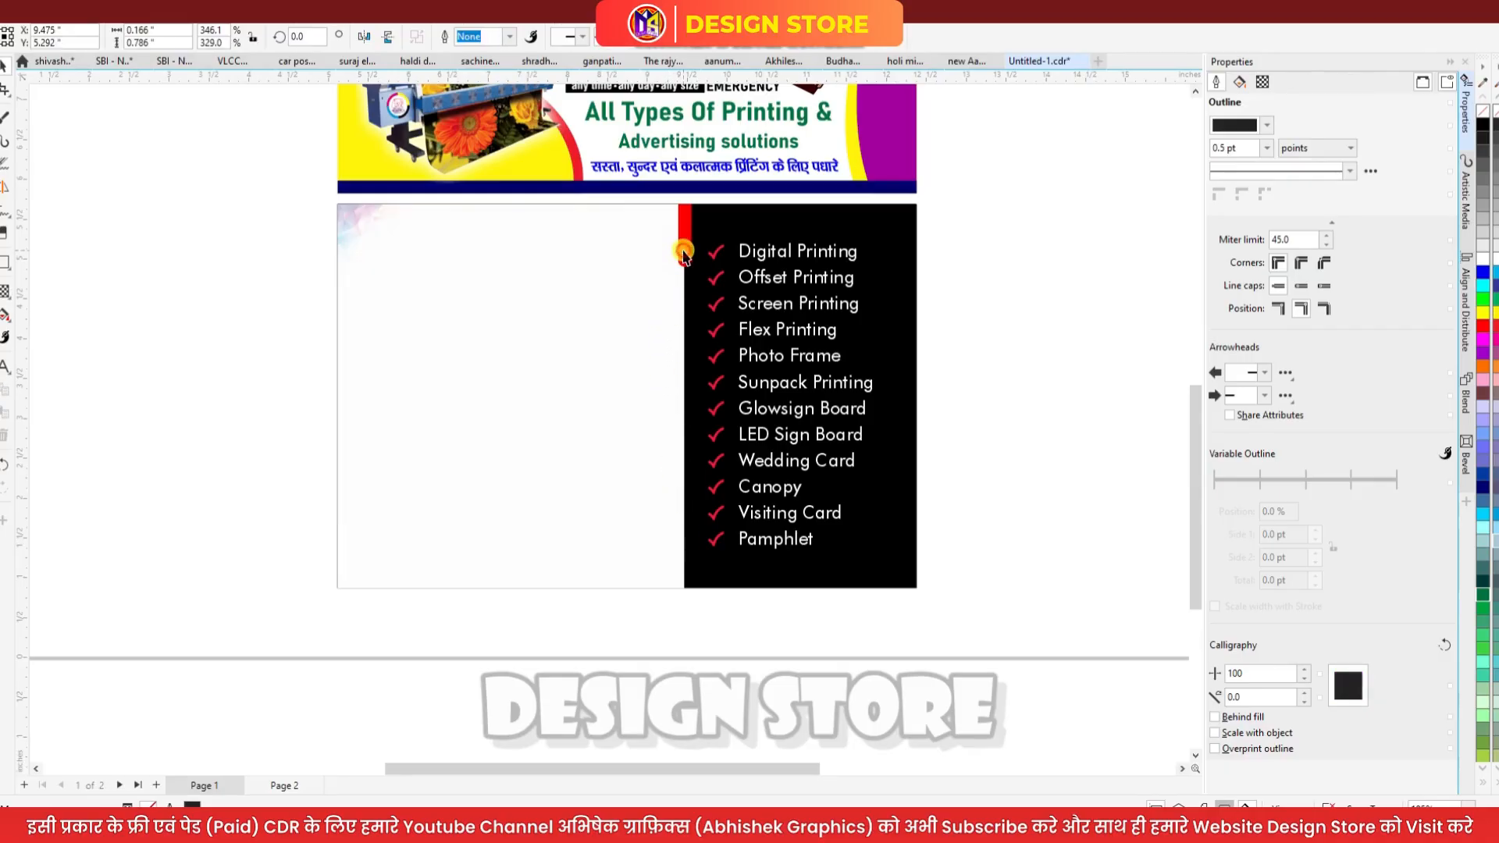
{"action": "key", "text": "Delete"}
Delete the check marks beside the services from Digital Printing down to Glowsign Board
{"action": "left_click", "coordinate": [713, 254]}
{"action": "key", "text": "Delete"}
{"action": "key", "text": "Delete"}
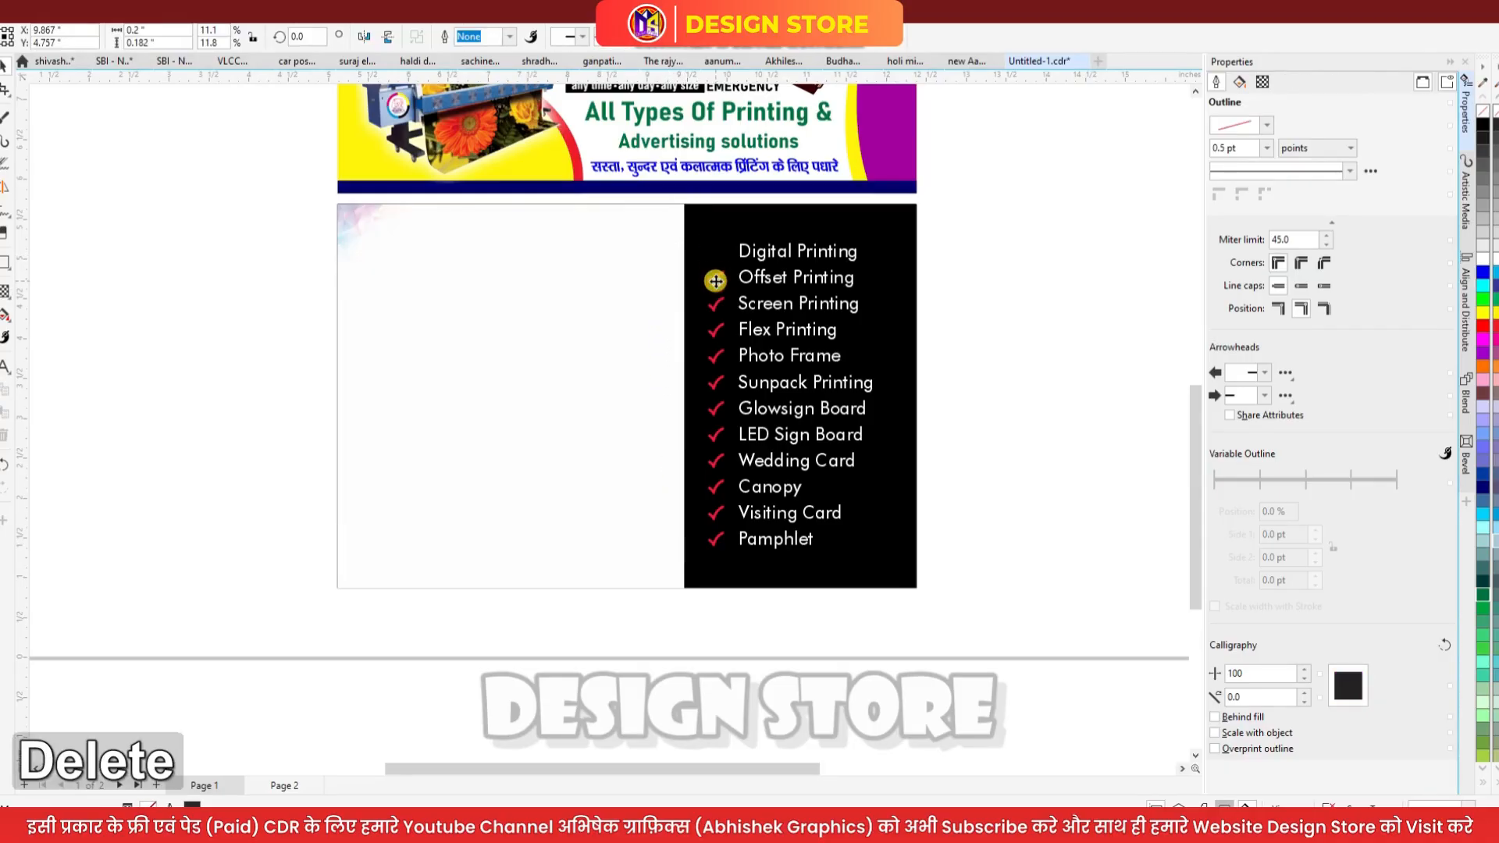
{"action": "left_click", "coordinate": [714, 304]}
{"action": "key", "text": "Delete"}
{"action": "left_click", "coordinate": [715, 330]}
{"action": "key", "text": "Delete"}
{"action": "left_click", "coordinate": [716, 358]}
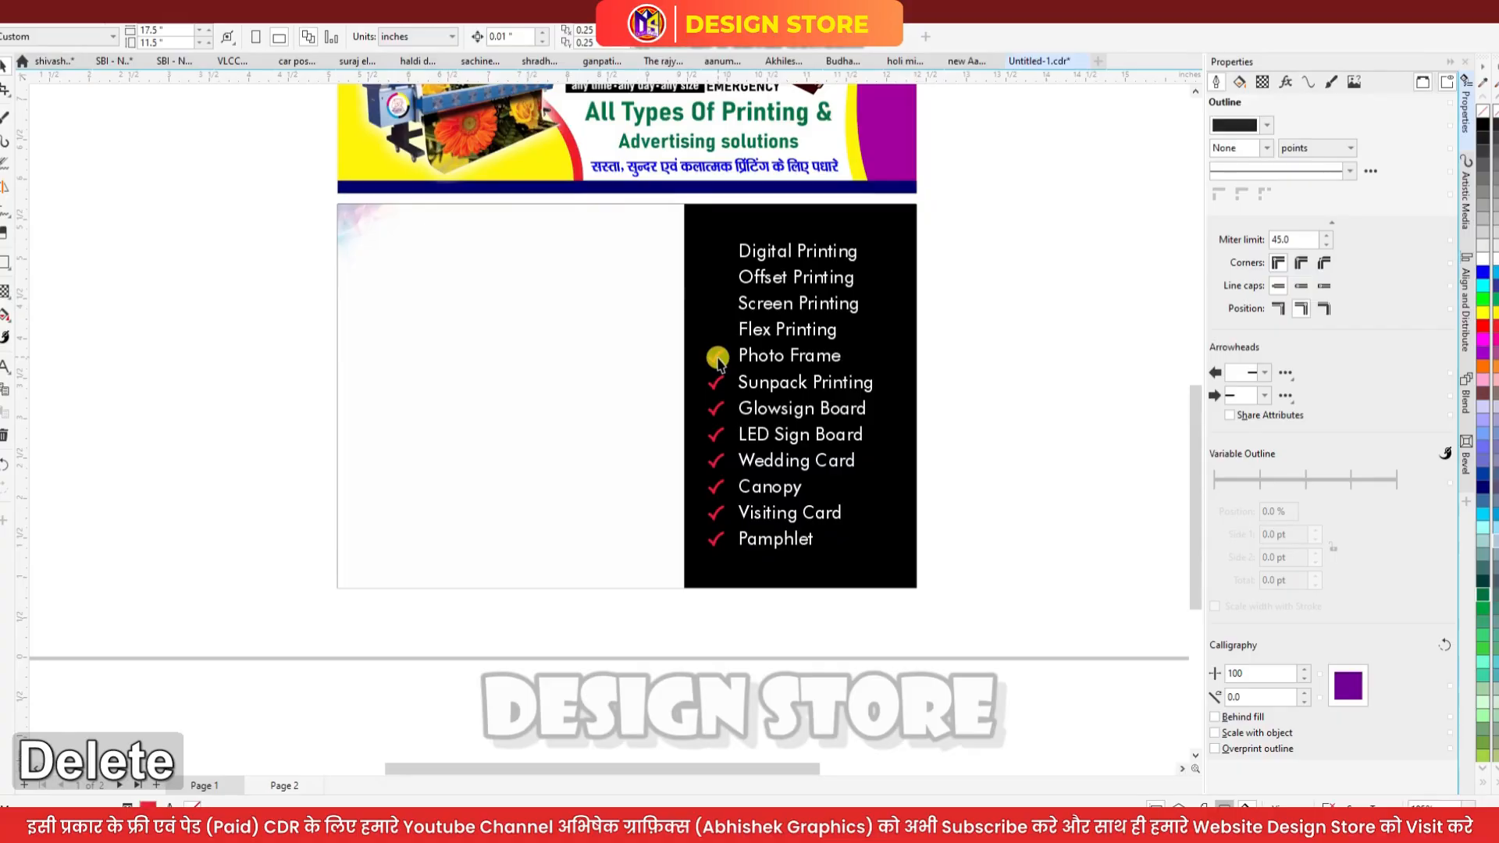
{"action": "left_click", "coordinate": [715, 383]}
{"action": "key", "text": "Delete"}
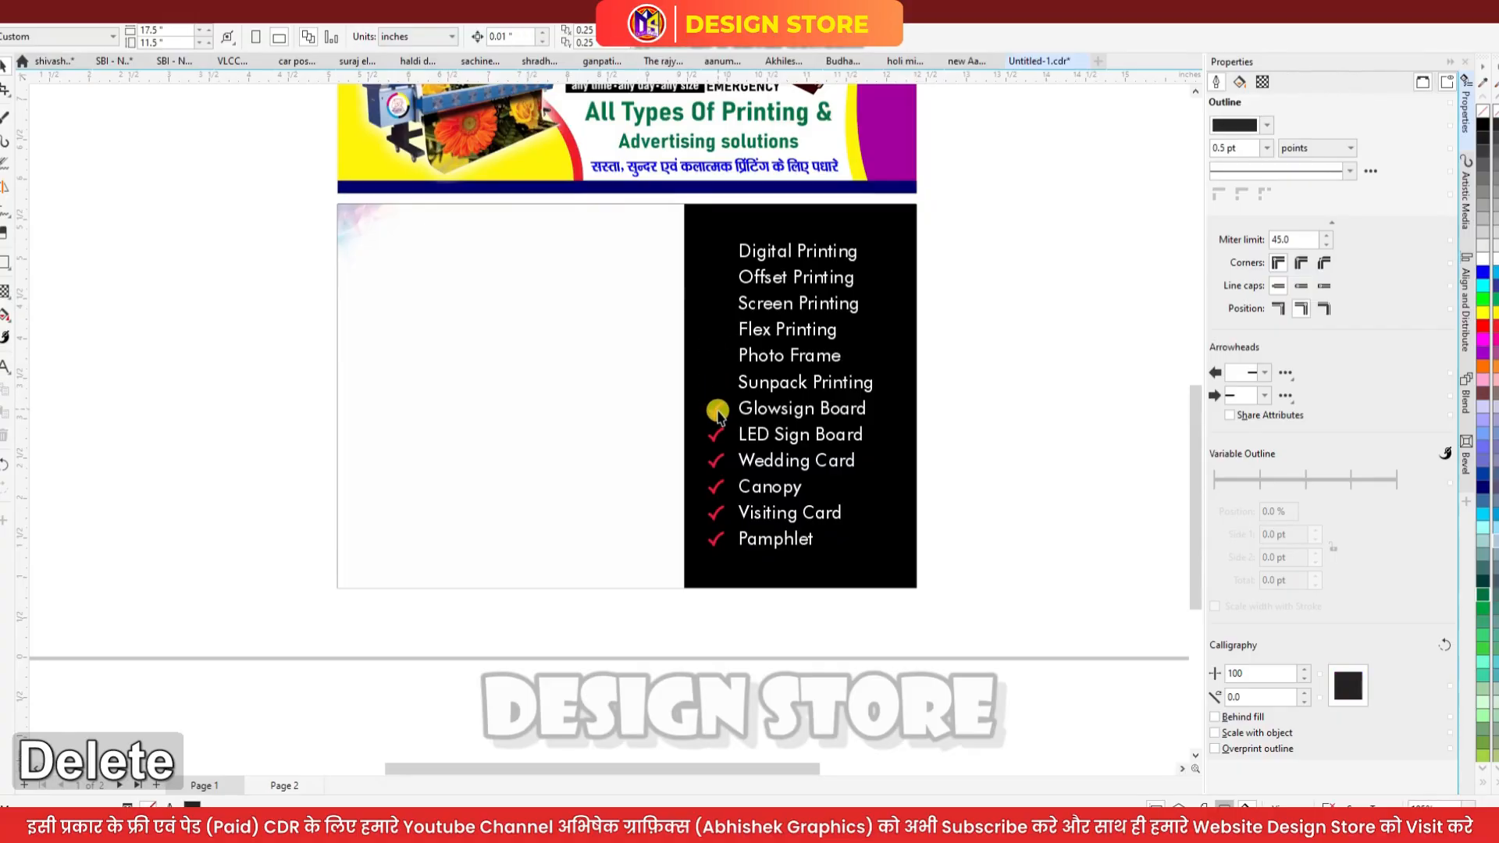
{"action": "left_click", "coordinate": [717, 409]}
{"action": "key", "text": "Delete"}
{"action": "left_click", "coordinate": [721, 435]}
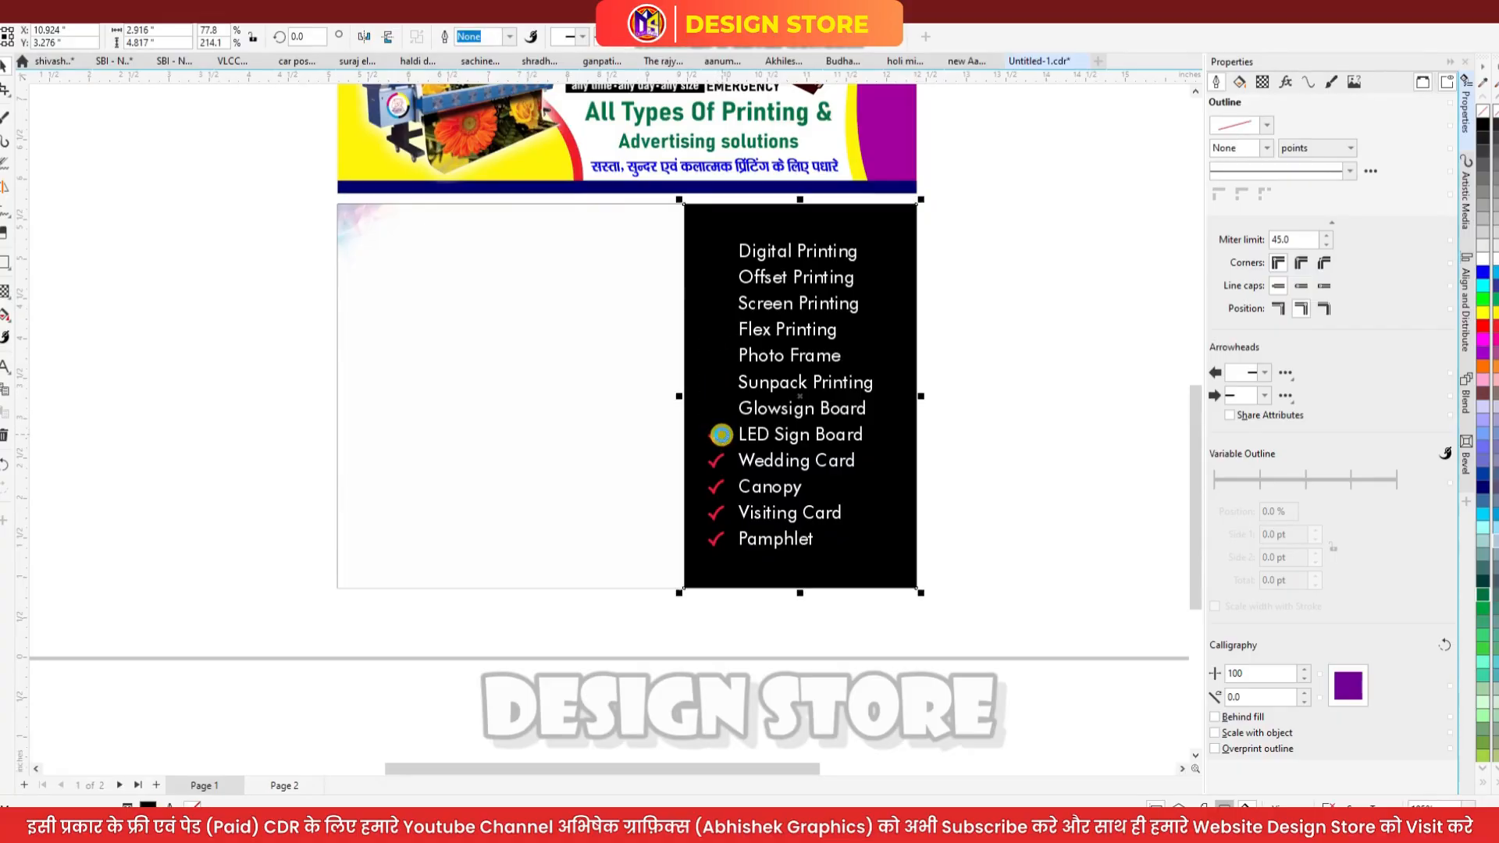
{"action": "key", "text": "Delete"}
{"action": "key", "text": "ctrl+z"}
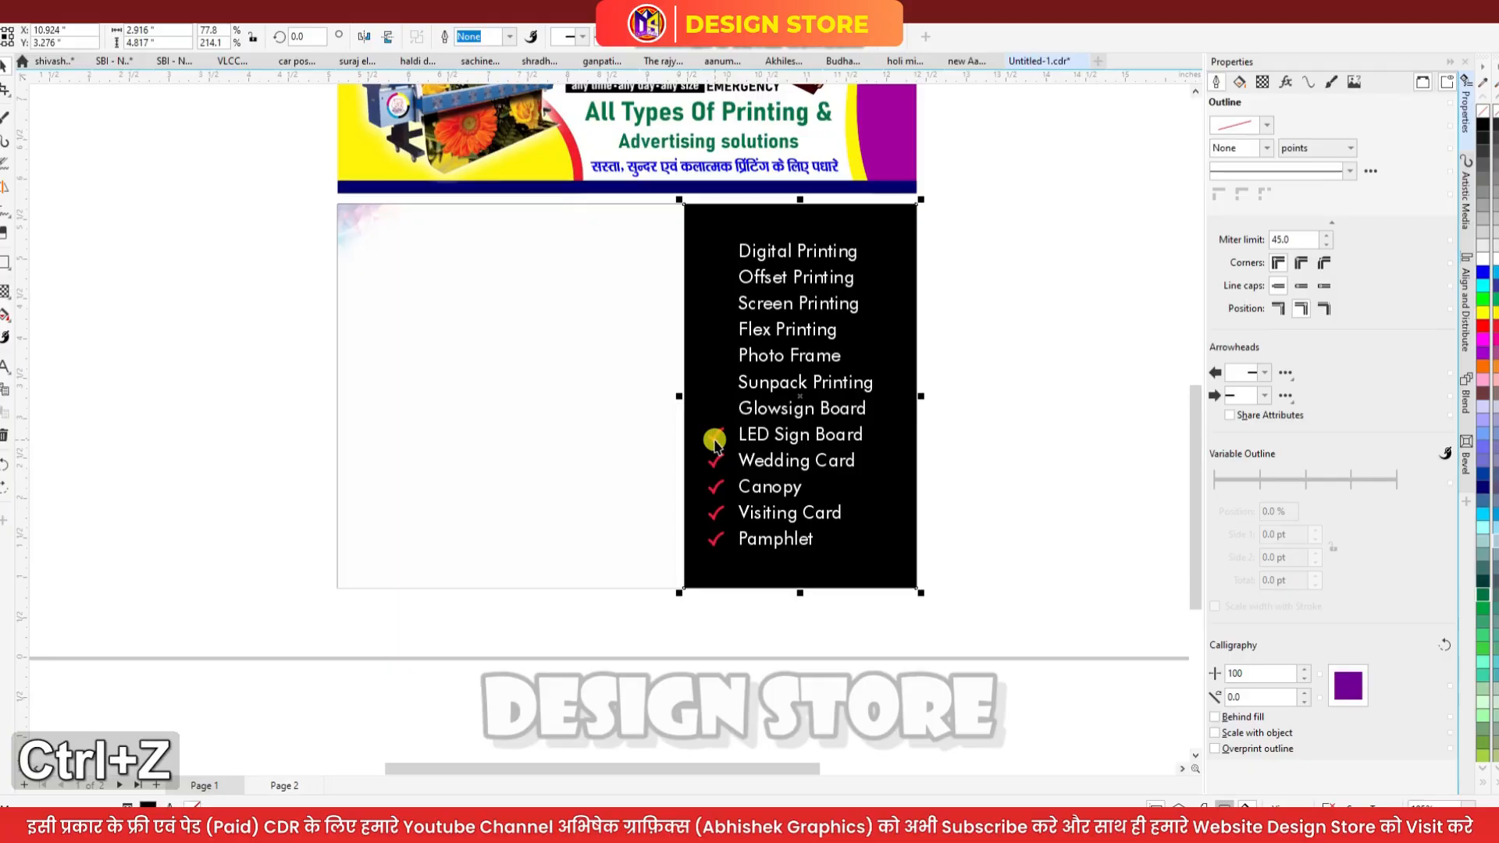
Delete the check marks beside the services from LED Sign Board down to Pamphlet
{"action": "left_click", "coordinate": [715, 435]}
{"action": "key", "text": "Delete"}
{"action": "left_click", "coordinate": [714, 459]}
{"action": "key", "text": "Delete"}
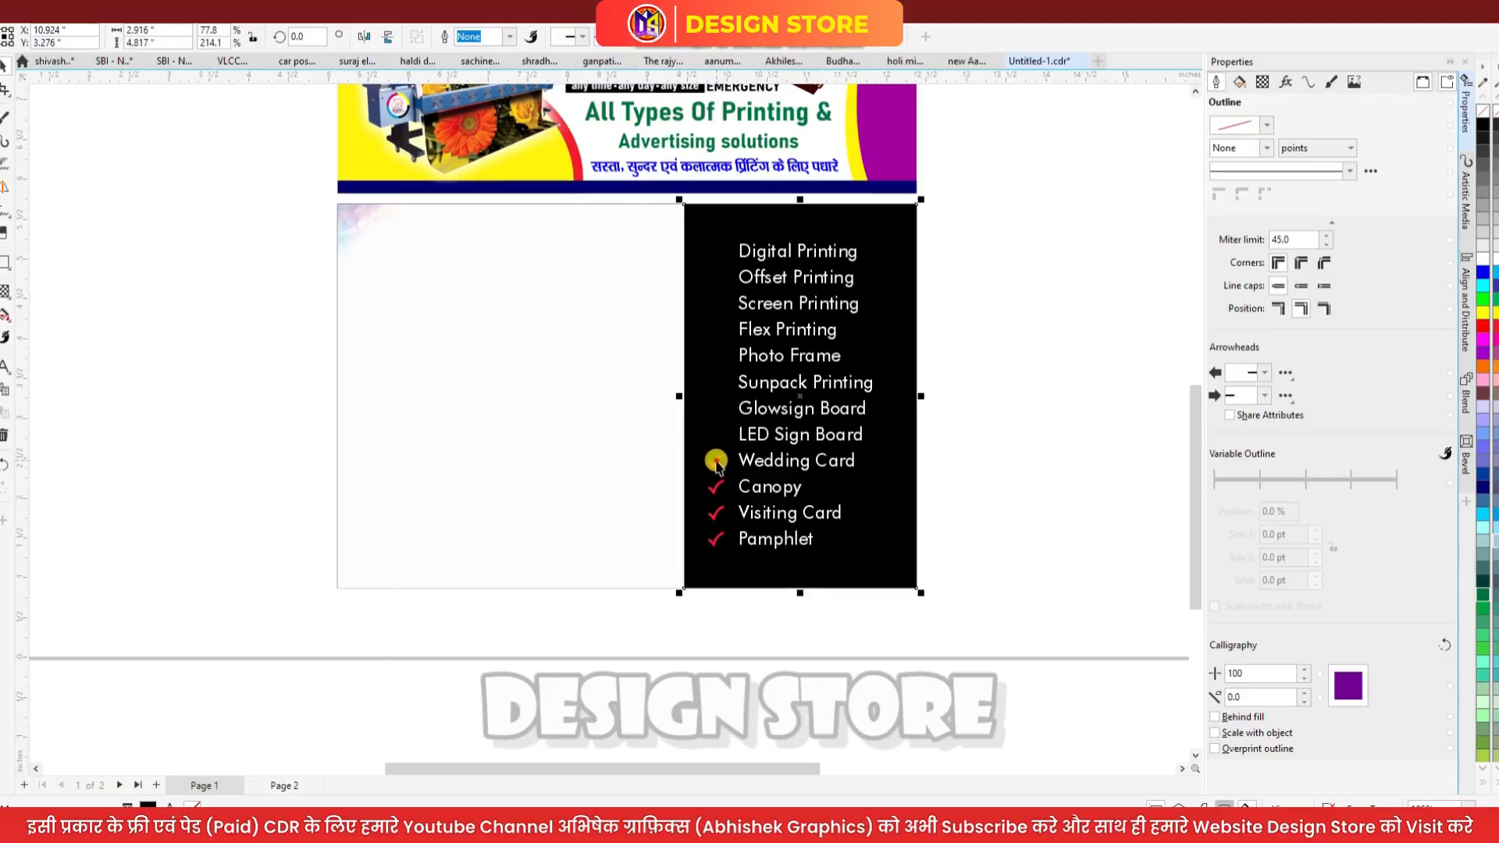
{"action": "left_click", "coordinate": [715, 486]}
{"action": "key", "text": "Delete"}
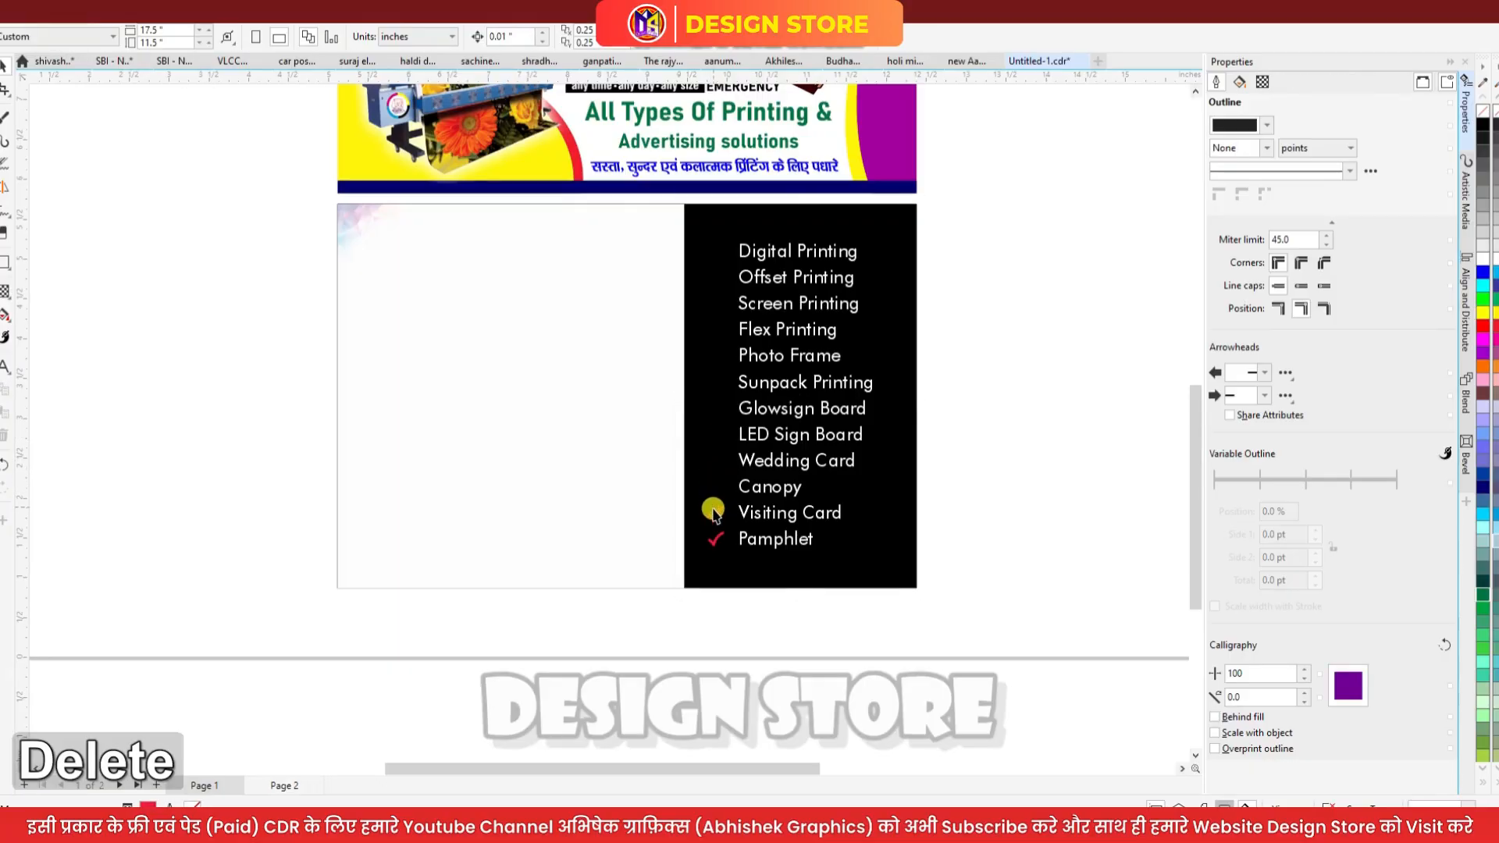
{"action": "left_click", "coordinate": [712, 515]}
{"action": "key", "text": "Delete"}
{"action": "left_click", "coordinate": [712, 537]}
{"action": "key", "text": "Delete"}
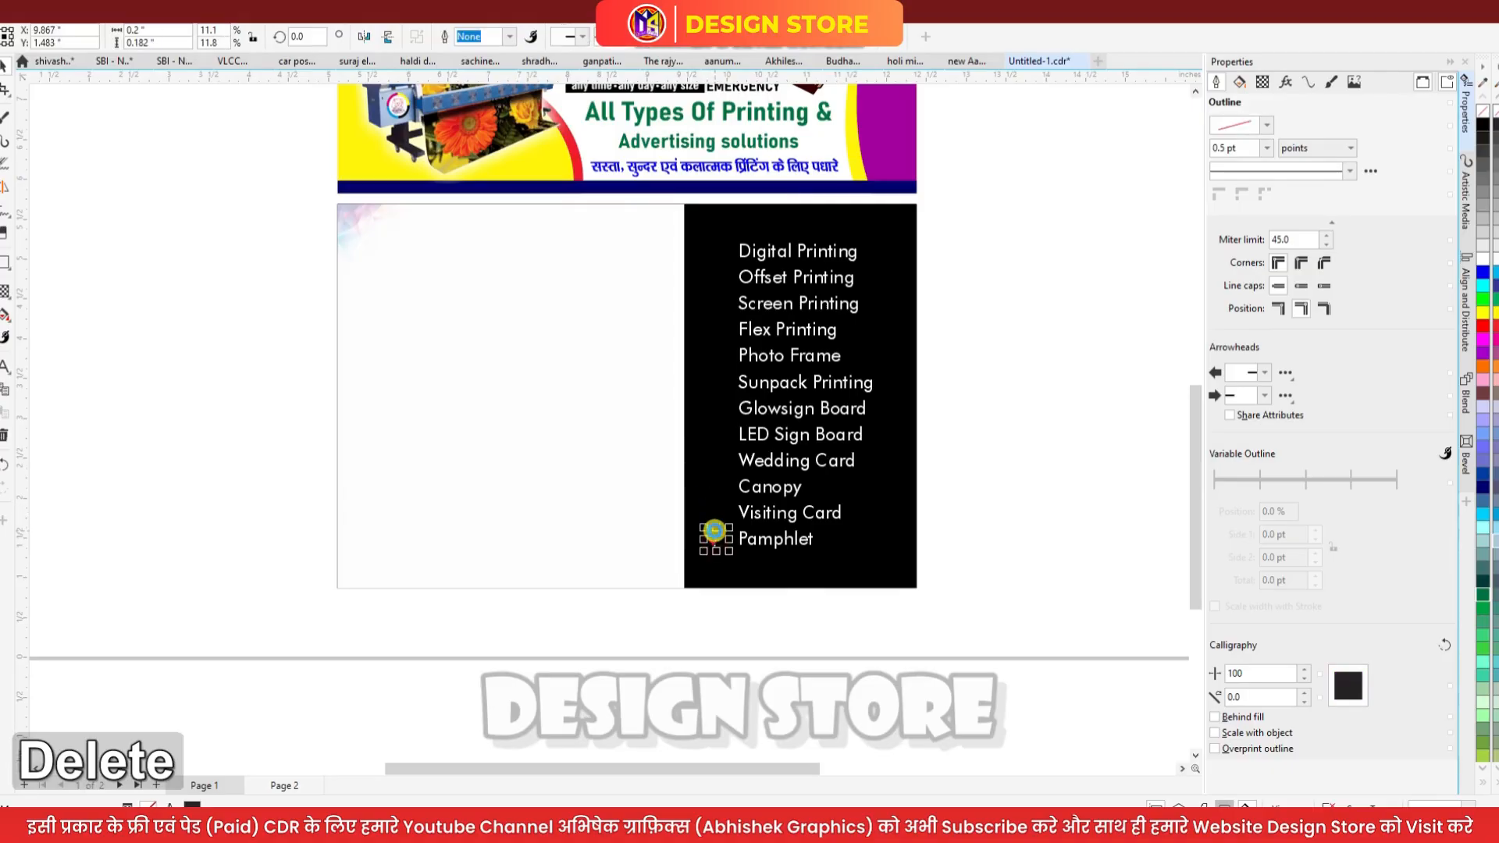
Delete the printing services text list and the black panel behind it
{"action": "left_click", "coordinate": [763, 515]}
{"action": "key", "text": "Delete"}
{"action": "left_click", "coordinate": [763, 515]}
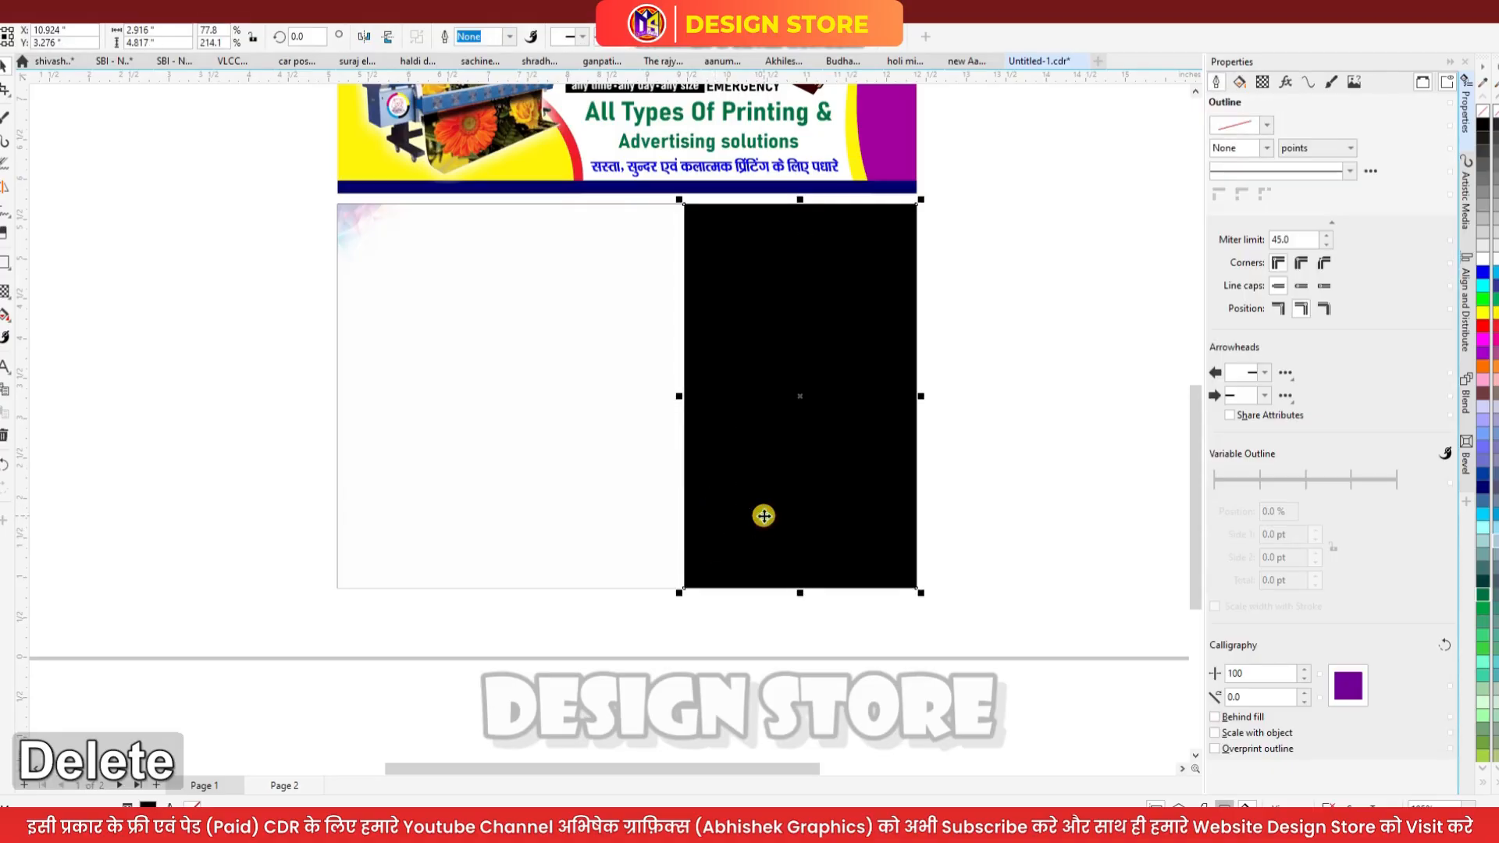
{"action": "key", "text": "Delete"}
Delete the watercolour picture inside the lower card's PowerClip frame and finish editing the frame contents
{"action": "left_click", "coordinate": [384, 282]}
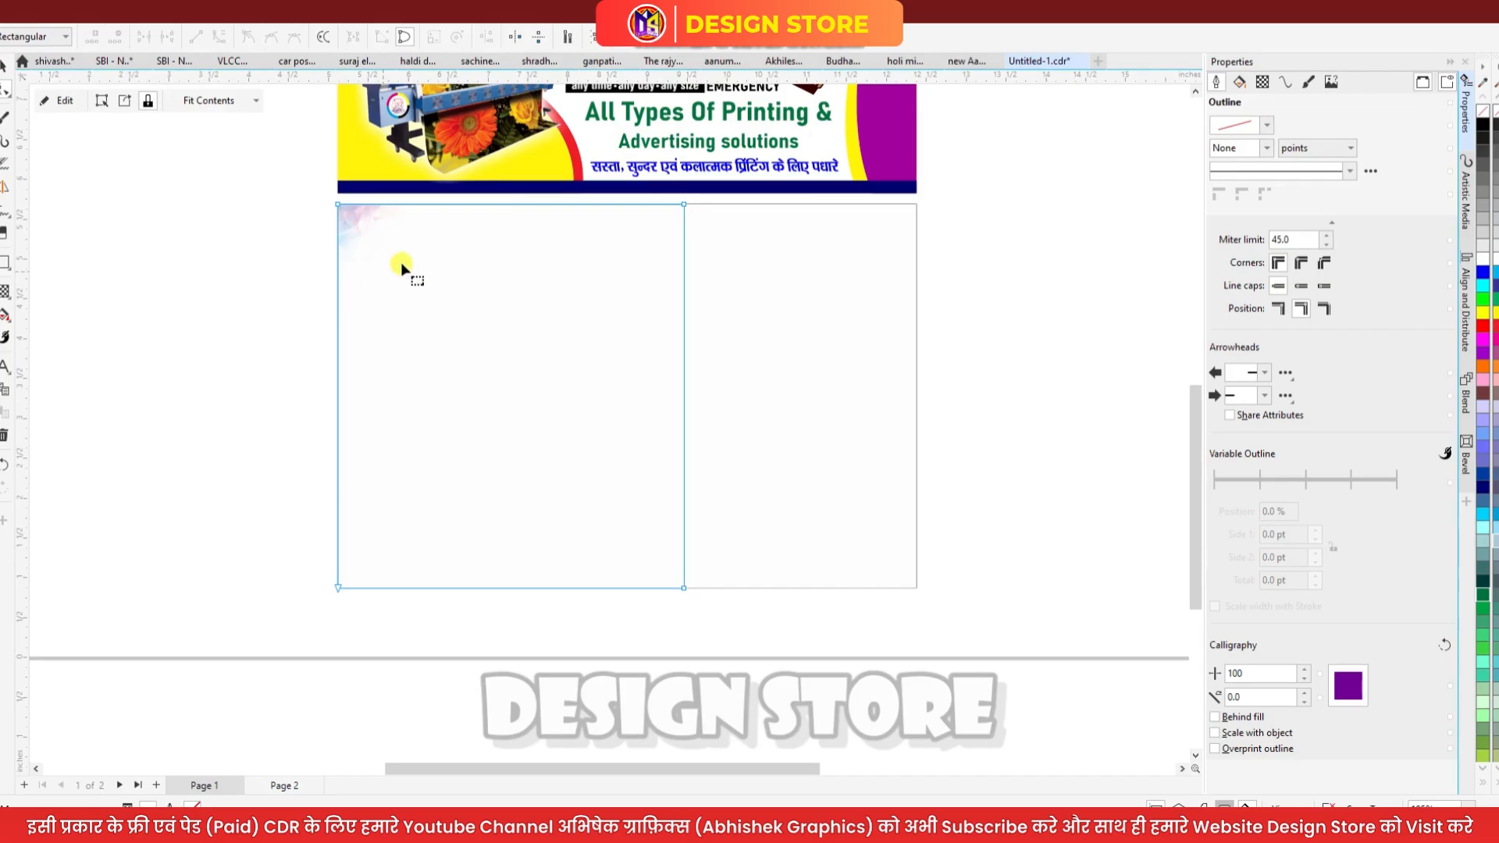
{"action": "key", "text": "Delete"}
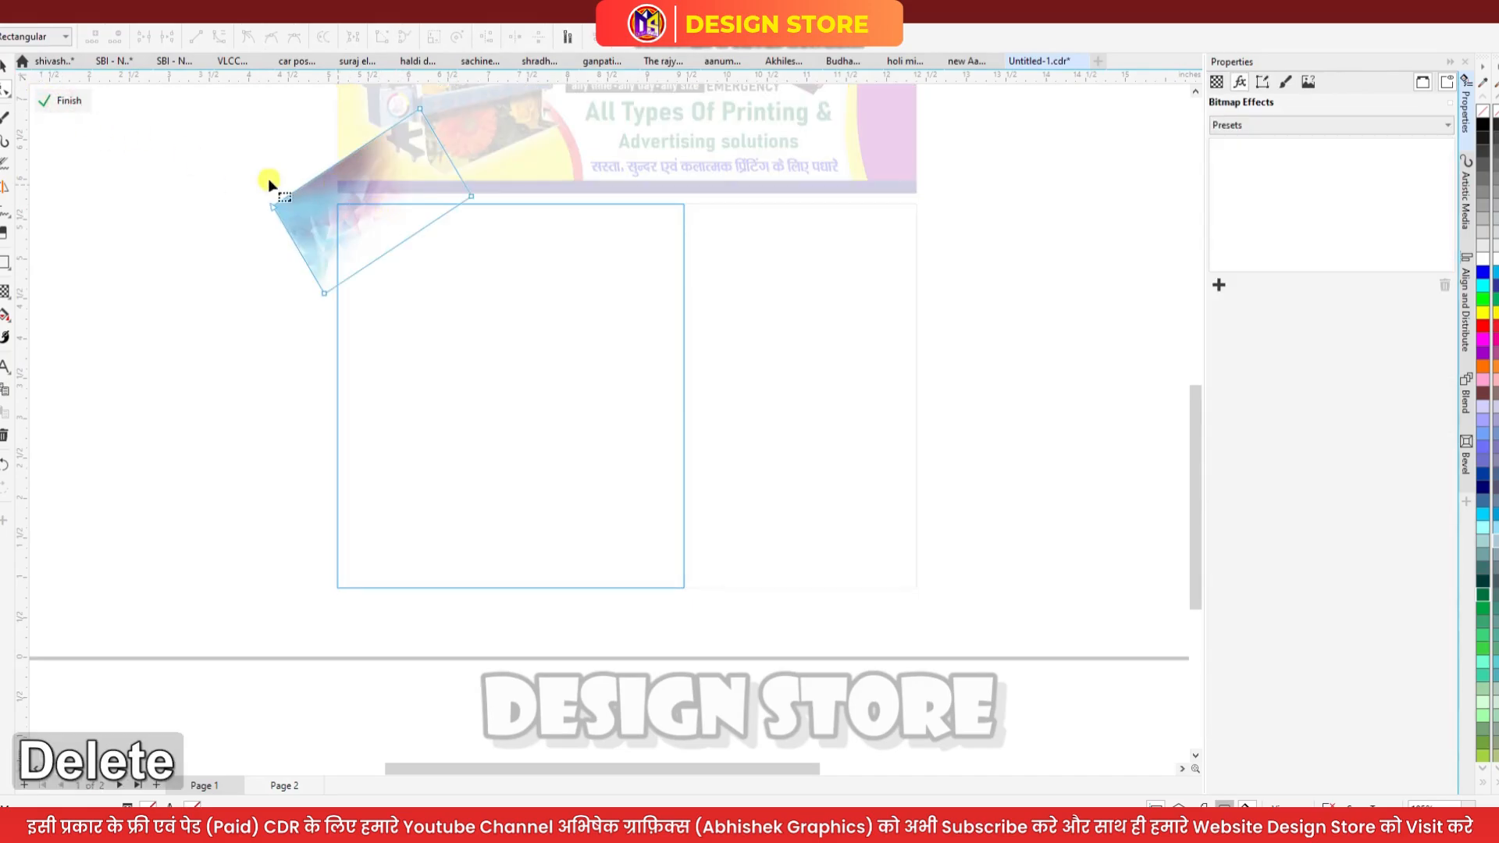
{"action": "left_click", "coordinate": [68, 100]}
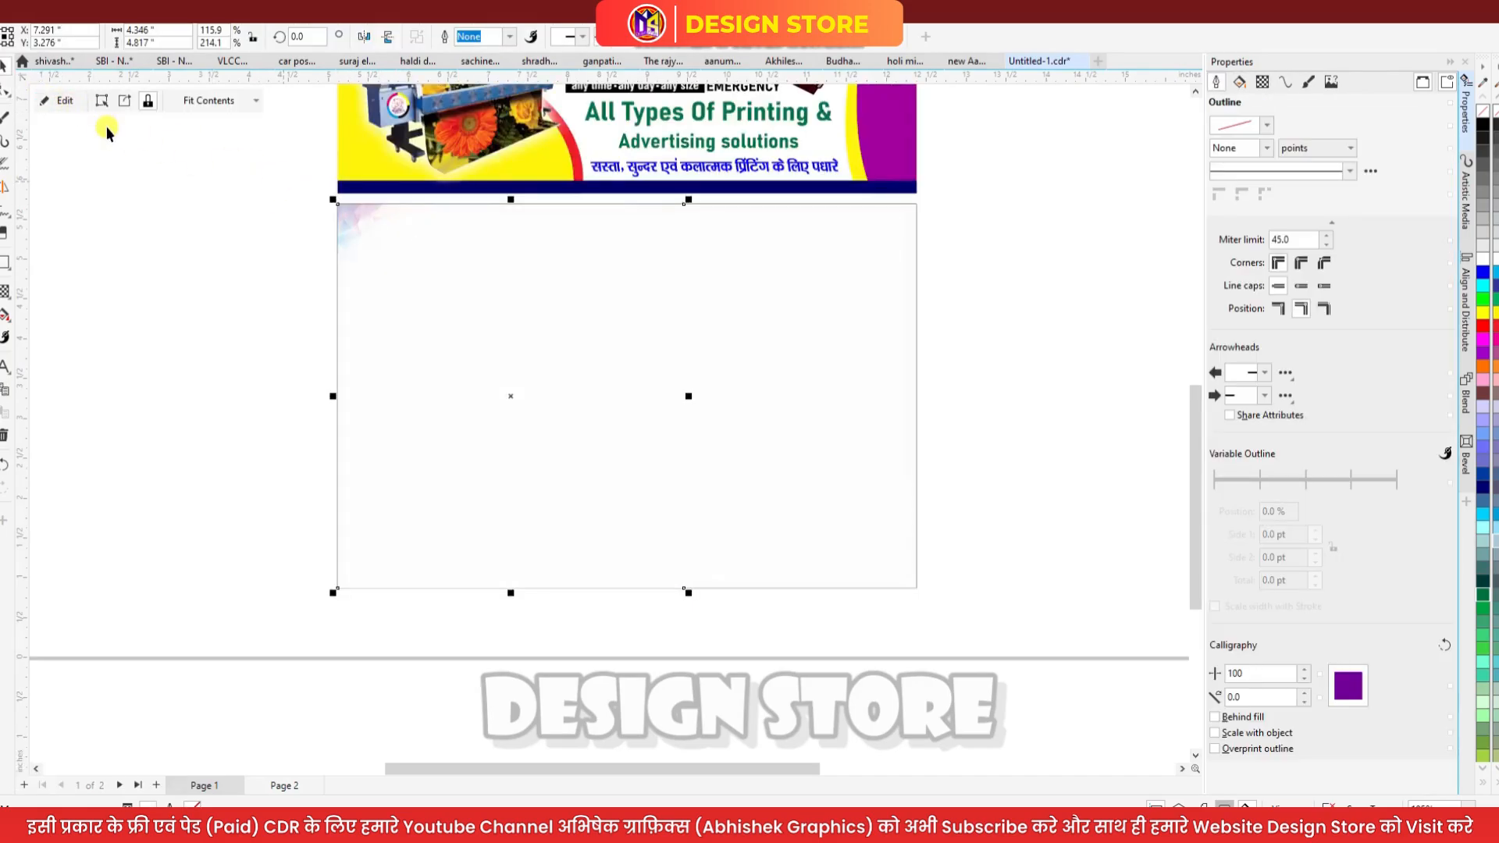
{"action": "left_click", "coordinate": [61, 105]}
{"action": "left_click", "coordinate": [305, 197]}
{"action": "key", "text": "Delete"}
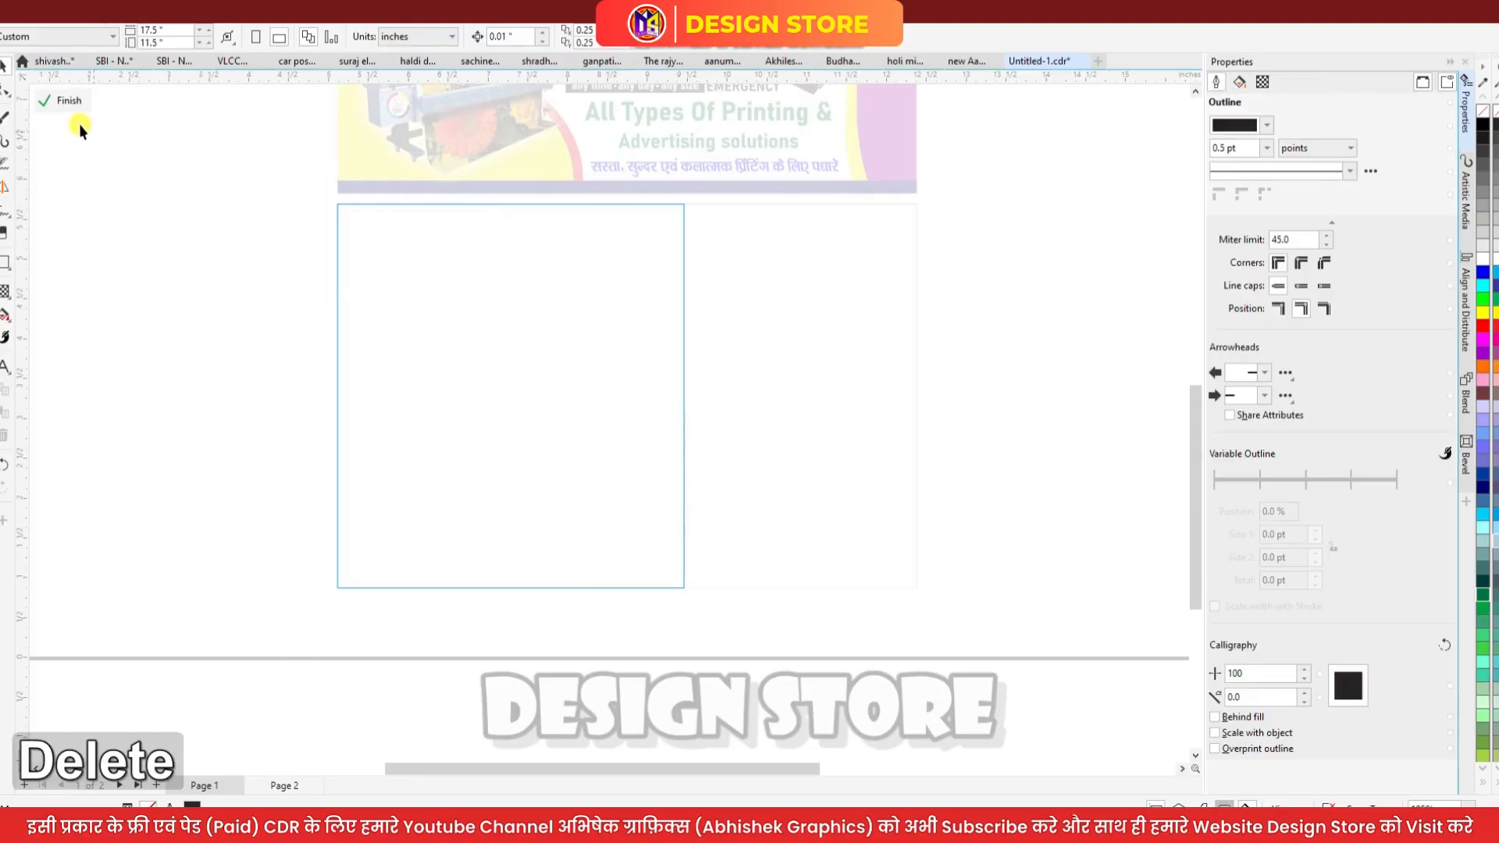
{"action": "left_click", "coordinate": [70, 109]}
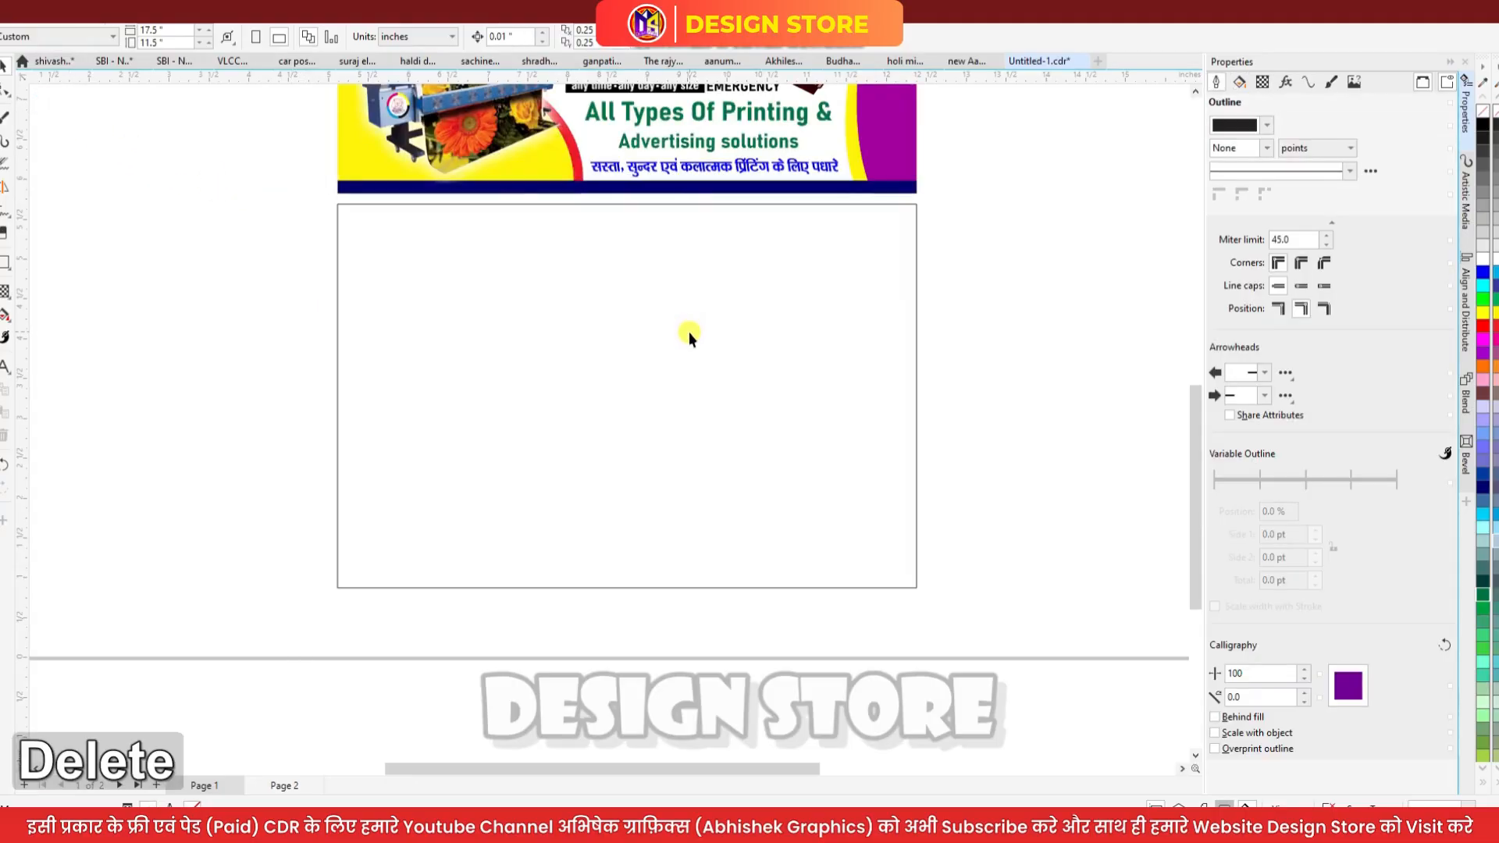
Delete the empty background frame of the lower card and bring the upper card into view
{"action": "left_click", "coordinate": [672, 380]}
{"action": "key", "text": "Delete"}
{"action": "scroll", "coordinate": [671, 517], "scroll_direction": "down", "scroll_amount": 1}
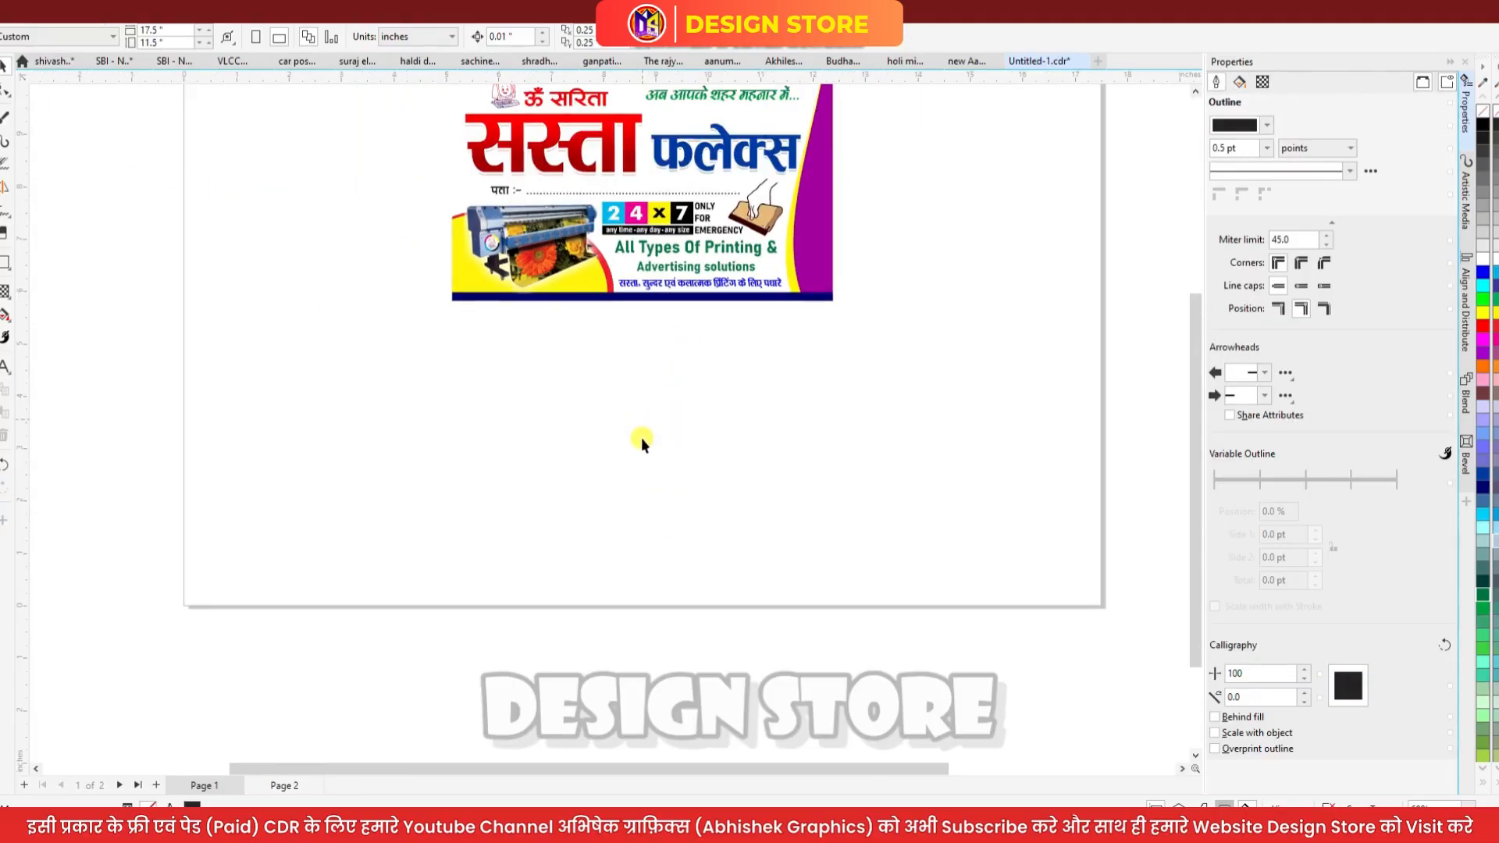
{"action": "scroll", "coordinate": [638, 421], "scroll_direction": "down", "scroll_amount": 1}
{"action": "scroll", "coordinate": [617, 207], "scroll_direction": "up", "scroll_amount": 3}
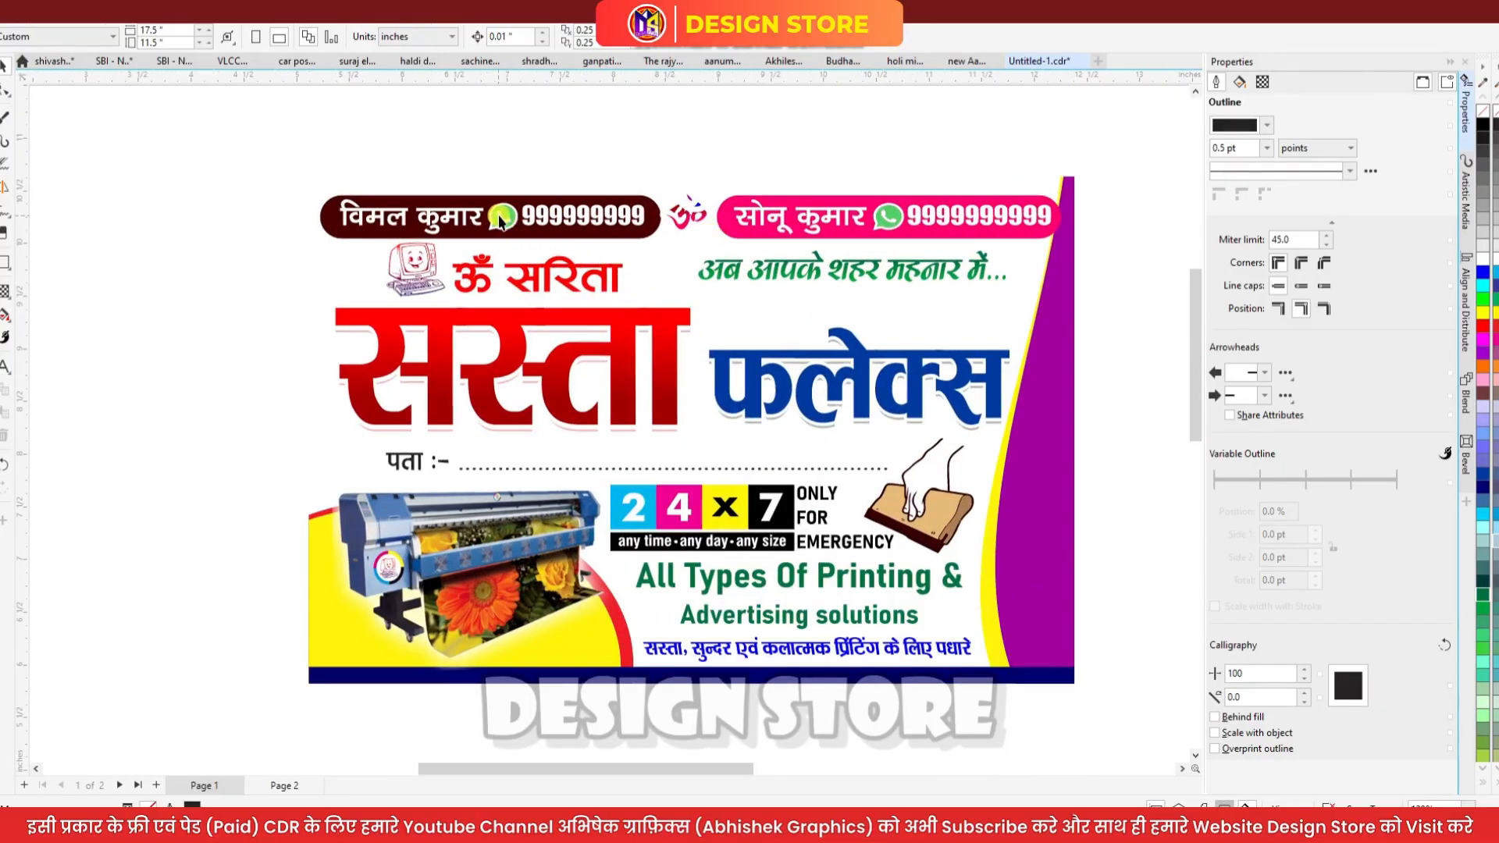
Delete the stacked pieces of the WhatsApp icon in the dark brown contact banner one by one
{"action": "left_click", "coordinate": [502, 219]}
{"action": "key", "text": "Delete"}
{"action": "left_click", "coordinate": [508, 220]}
{"action": "key", "text": "Delete"}
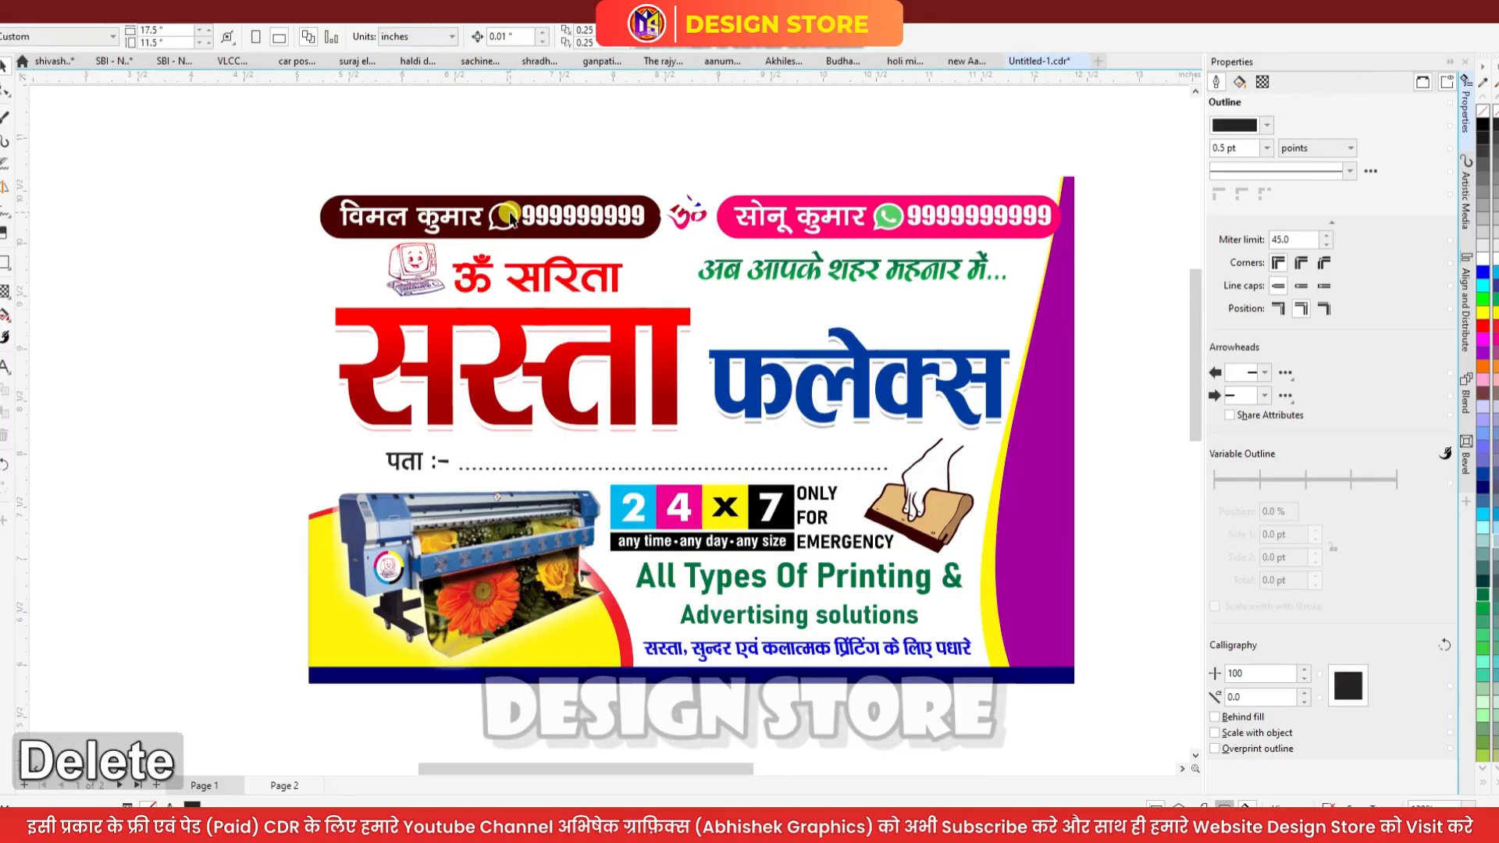
{"action": "left_click", "coordinate": [507, 219]}
{"action": "key", "text": "Delete"}
{"action": "left_click", "coordinate": [519, 218]}
{"action": "key", "text": "Delete"}
Delete the contact text and the dark brown banner behind it, plus the Om symbol beside the banner
{"action": "left_click", "coordinate": [533, 215]}
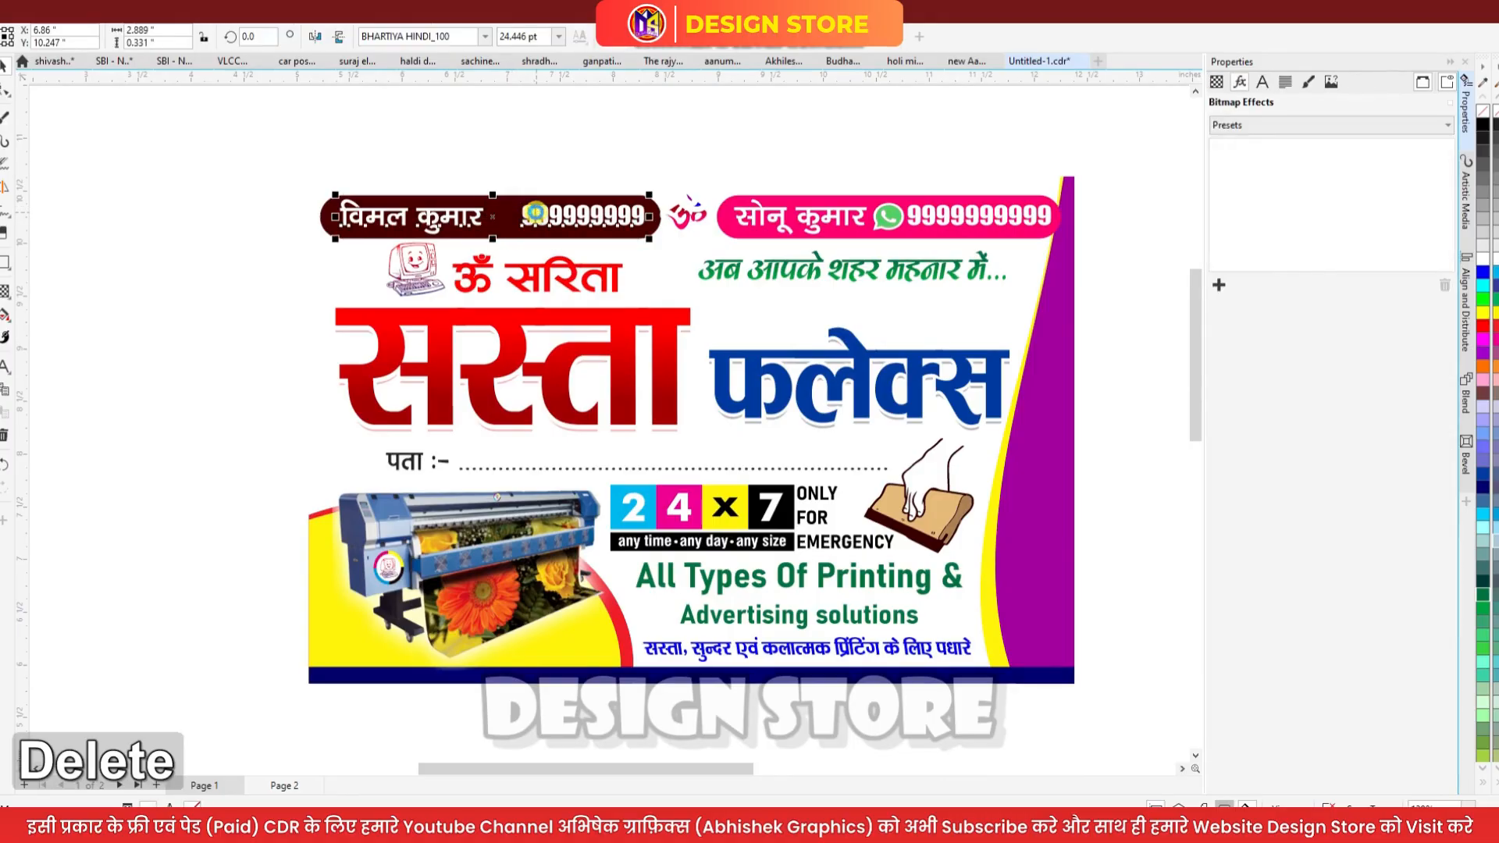
{"action": "key", "text": "Delete"}
{"action": "left_click", "coordinate": [656, 215]}
{"action": "key", "text": "Delete"}
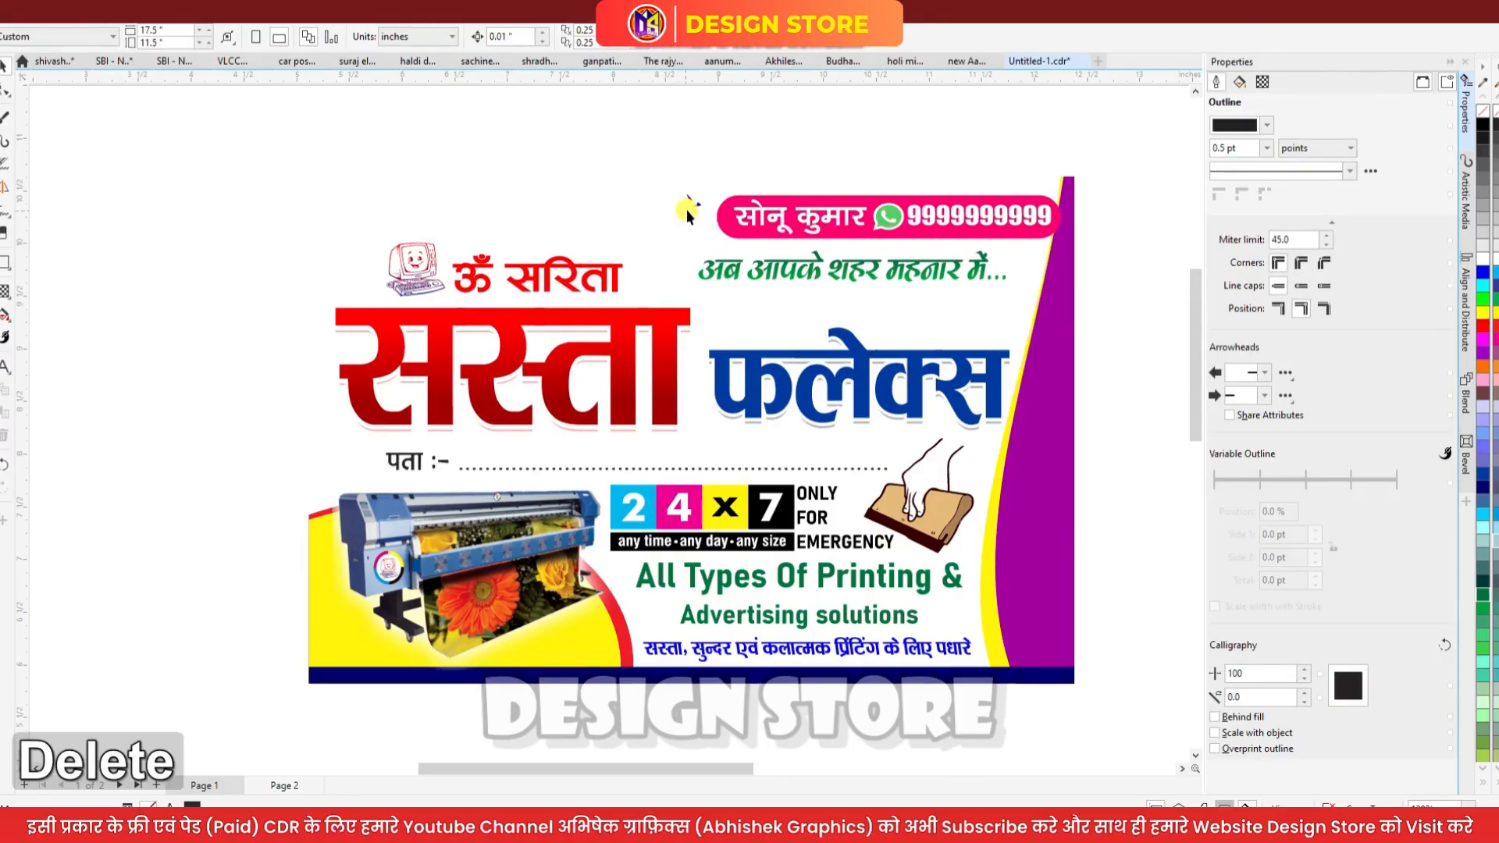
{"action": "left_click", "coordinate": [689, 200]}
{"action": "key", "text": "Delete"}
{"action": "left_click", "coordinate": [696, 205]}
{"action": "key", "text": "Delete"}
Delete the pink contact banner with its text and every piece of its WhatsApp icon
{"action": "left_click", "coordinate": [895, 218]}
{"action": "key", "text": "Delete"}
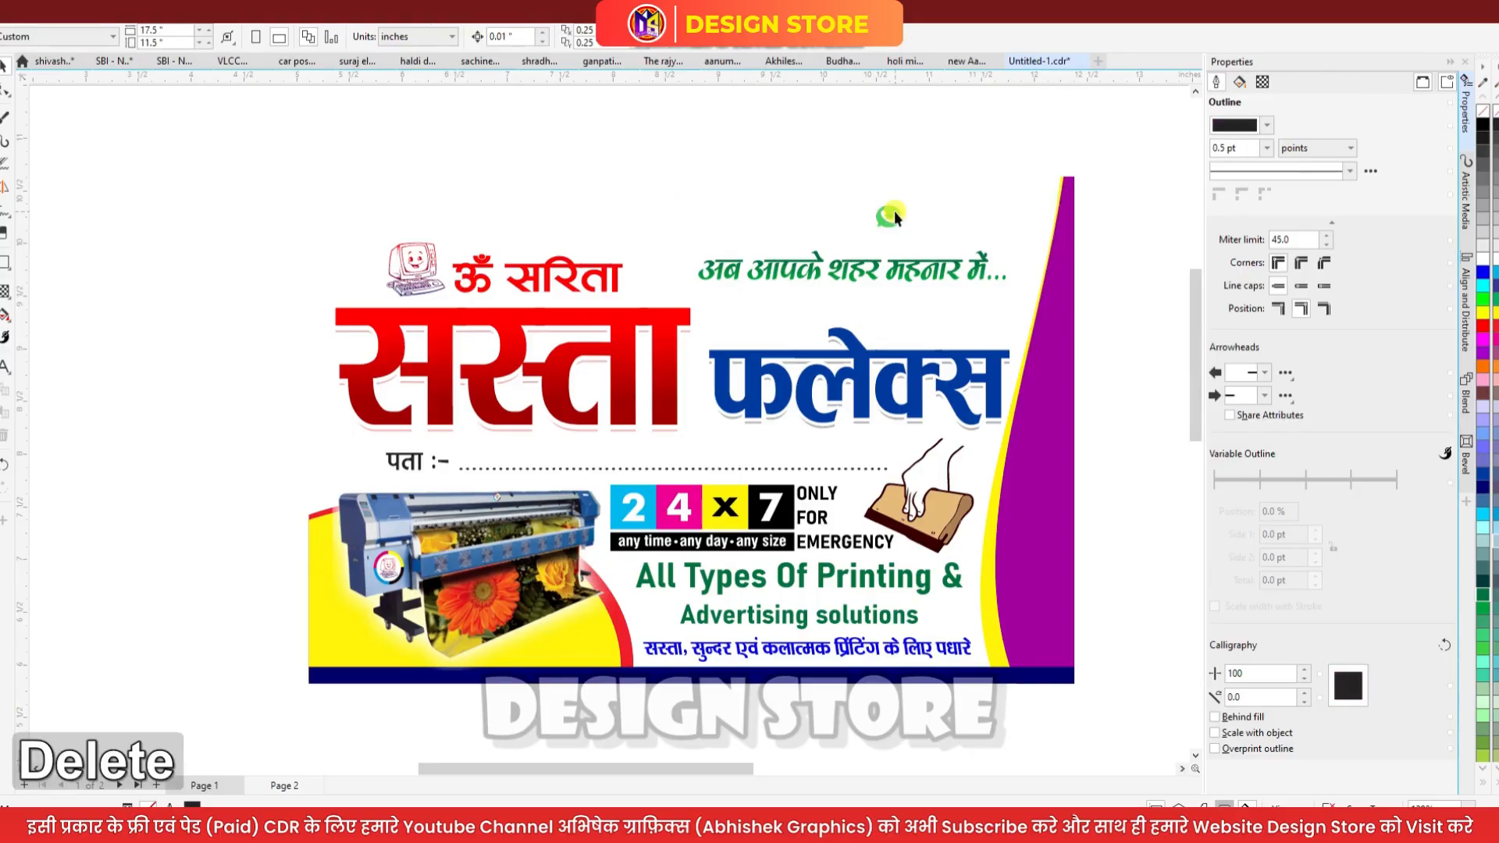
{"action": "left_click", "coordinate": [893, 218]}
{"action": "key", "text": "Delete"}
{"action": "left_click", "coordinate": [888, 217]}
{"action": "key", "text": "Delete"}
{"action": "left_click", "coordinate": [895, 210]}
{"action": "key", "text": "Delete"}
Delete the green Hindi tagline, the small red shop-name line and the computer drawing above the headline
{"action": "left_click", "coordinate": [966, 271]}
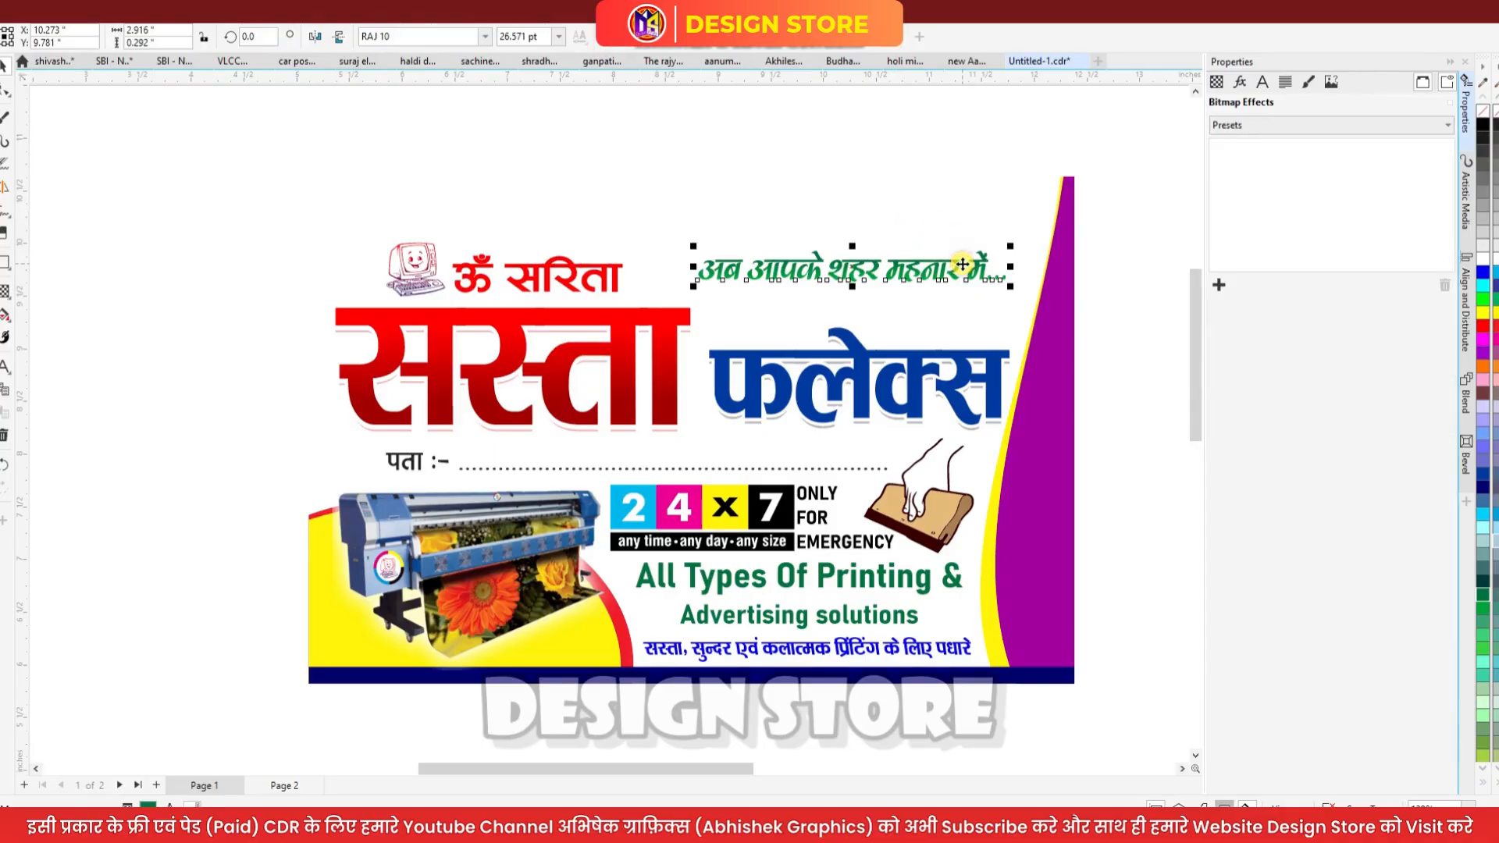
{"action": "key", "text": "Delete"}
{"action": "left_click", "coordinate": [522, 281]}
{"action": "key", "text": "Delete"}
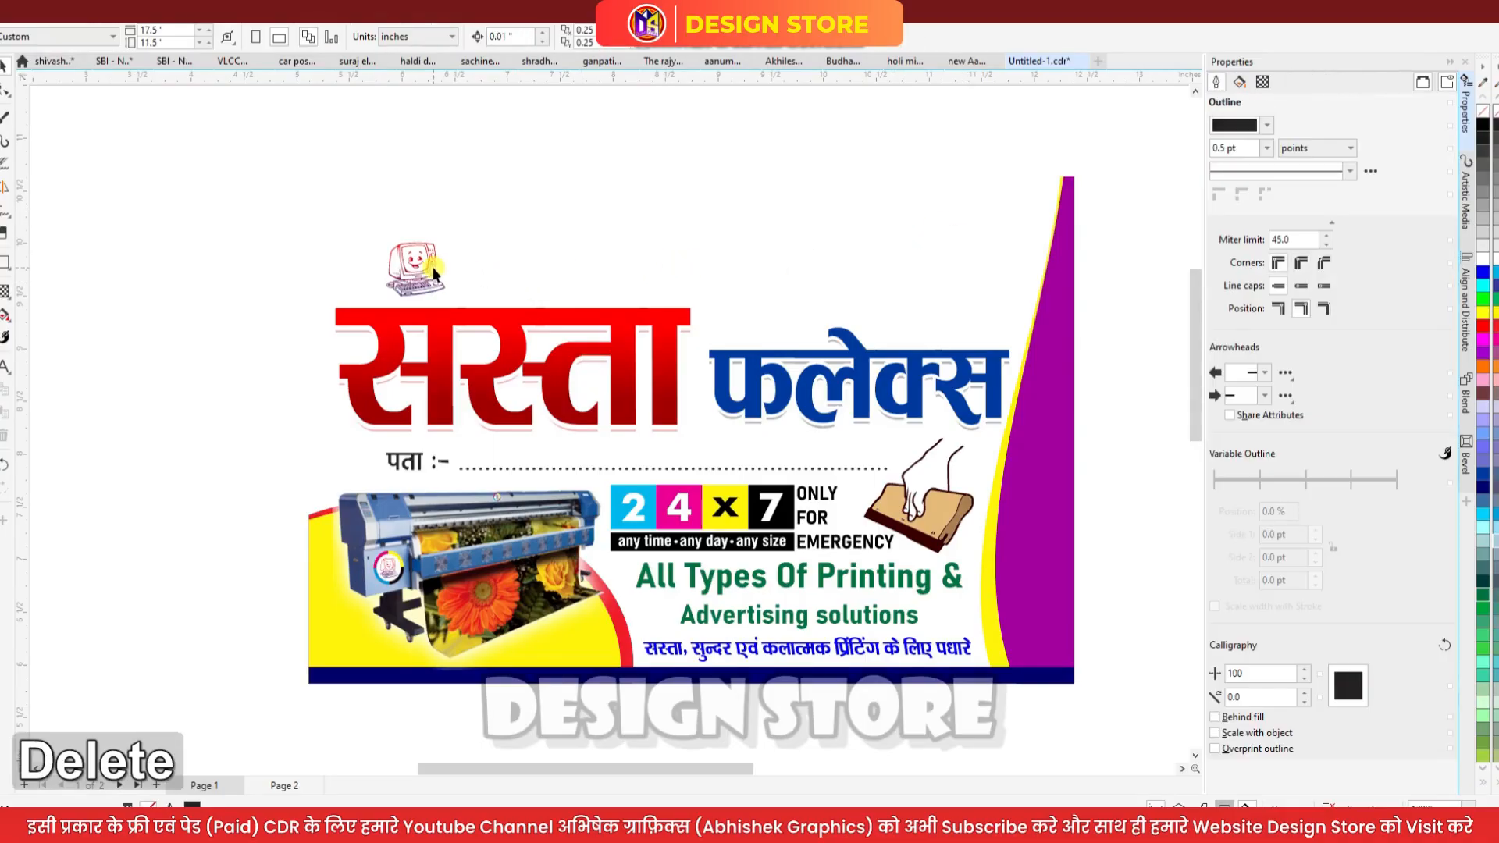
{"action": "left_click", "coordinate": [422, 267]}
{"action": "key", "text": "Delete"}
Delete the red gradient headline सस्ता and the pink shadow copy behind it
{"action": "double_click", "coordinate": [432, 322]}
{"action": "key", "text": "Delete"}
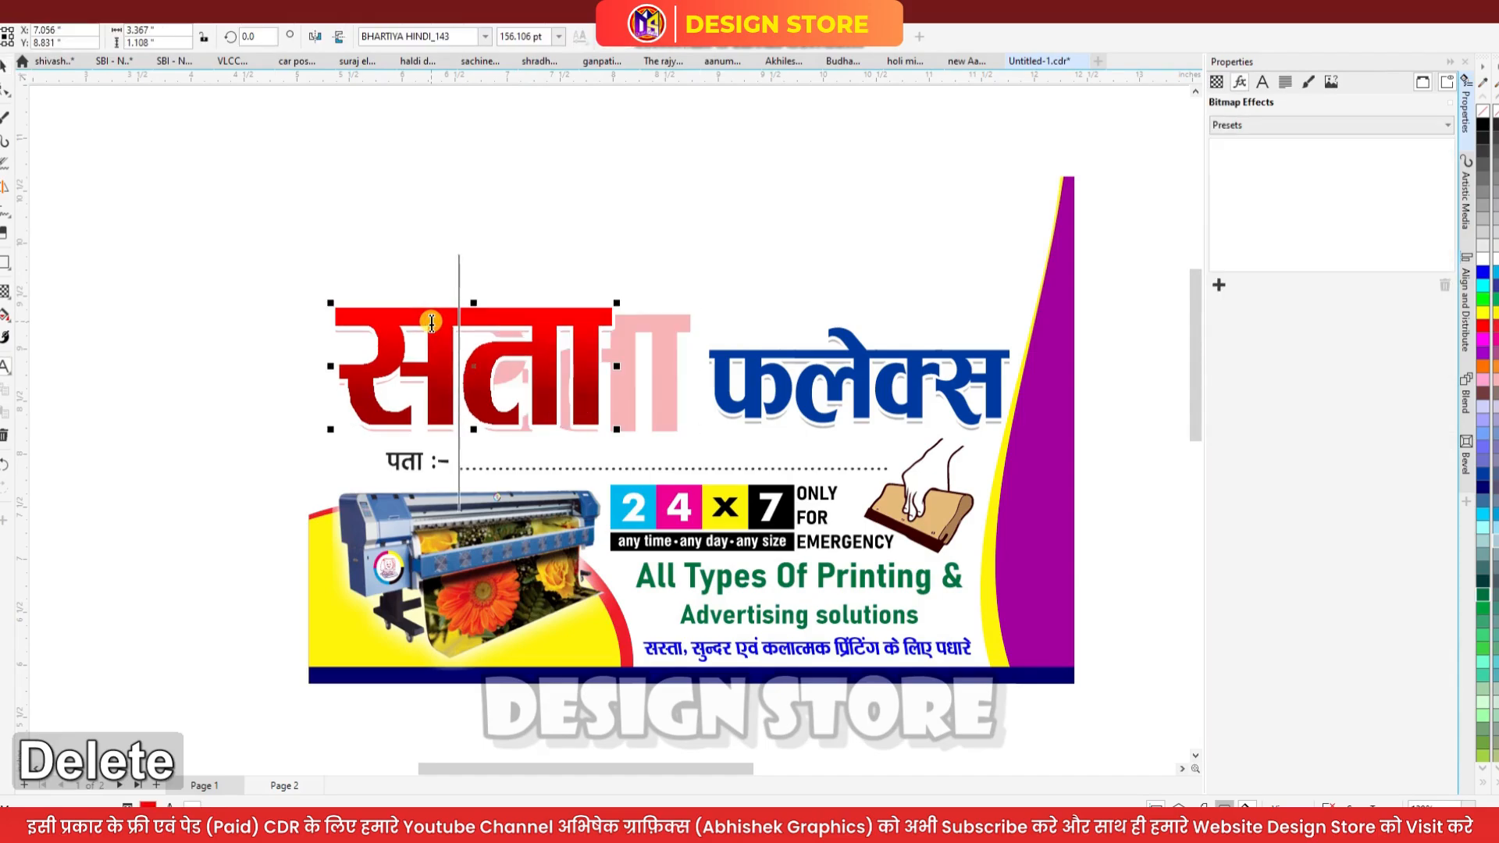
{"action": "key", "text": "Escape"}
{"action": "key", "text": "Delete"}
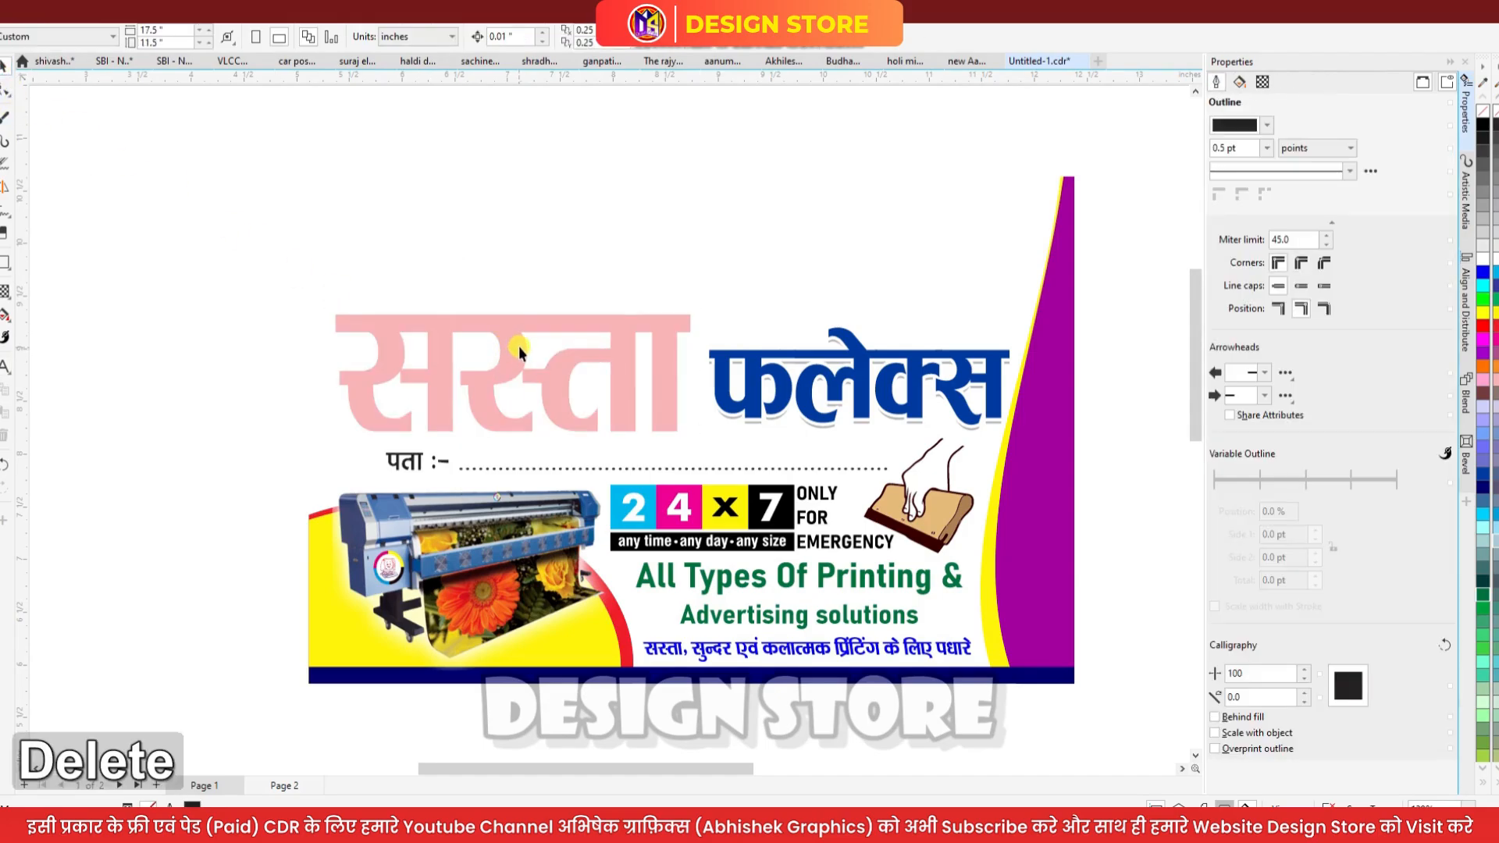
{"action": "left_click", "coordinate": [518, 345]}
{"action": "key", "text": "Delete"}
Delete the blue headline फलेक्स and the grey shadow copy behind it
{"action": "left_click", "coordinate": [770, 372]}
{"action": "key", "text": "Delete"}
{"action": "left_click", "coordinate": [770, 371]}
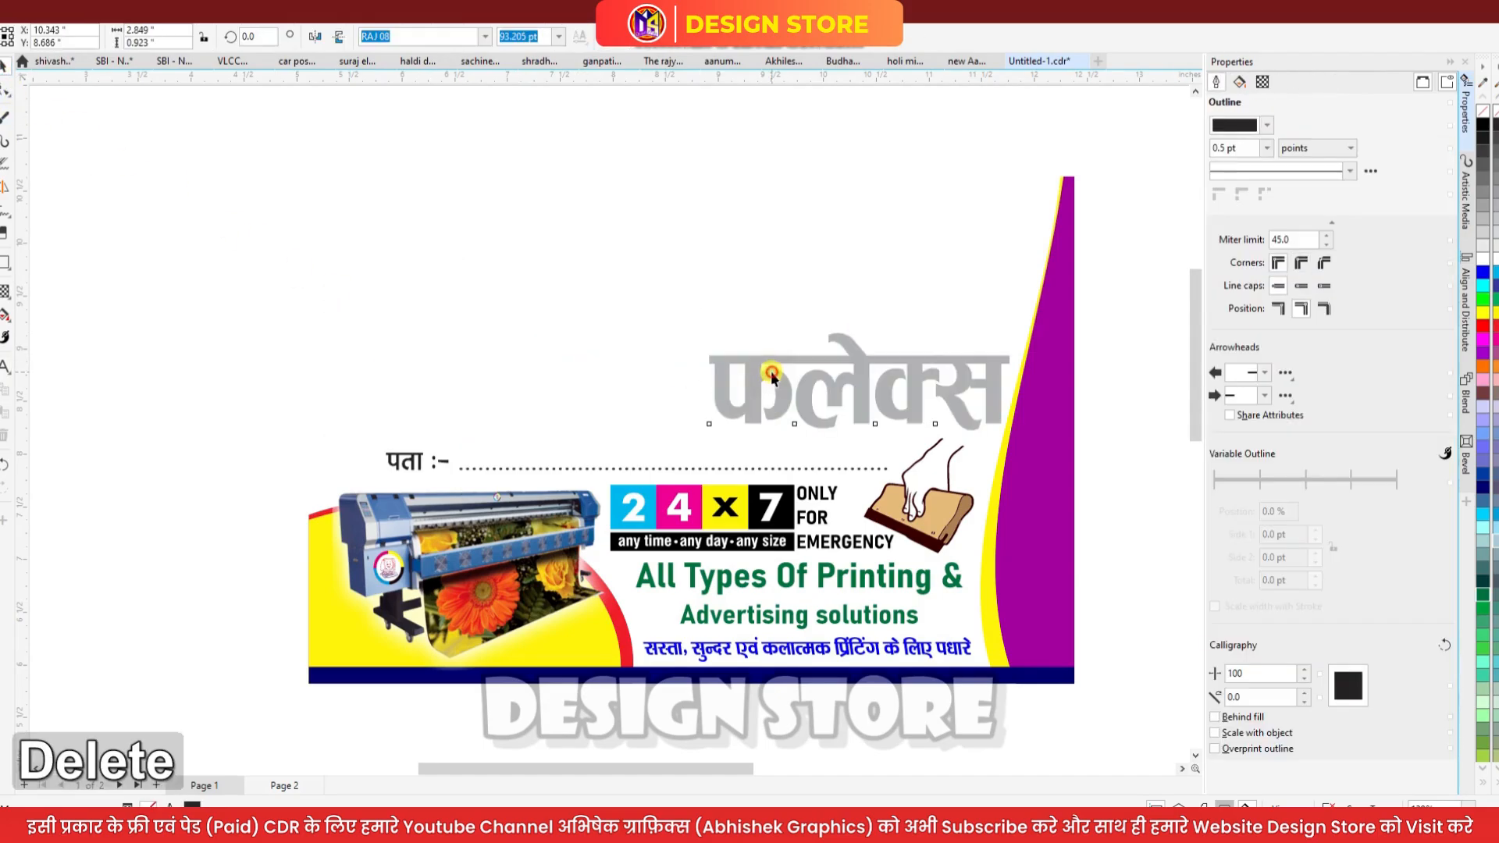
{"action": "key", "text": "Delete"}
Delete the hand-and-squeegee drawing piece by piece, together with the ONLY FOR EMERGENCY text
{"action": "left_click", "coordinate": [916, 461]}
{"action": "key", "text": "Delete"}
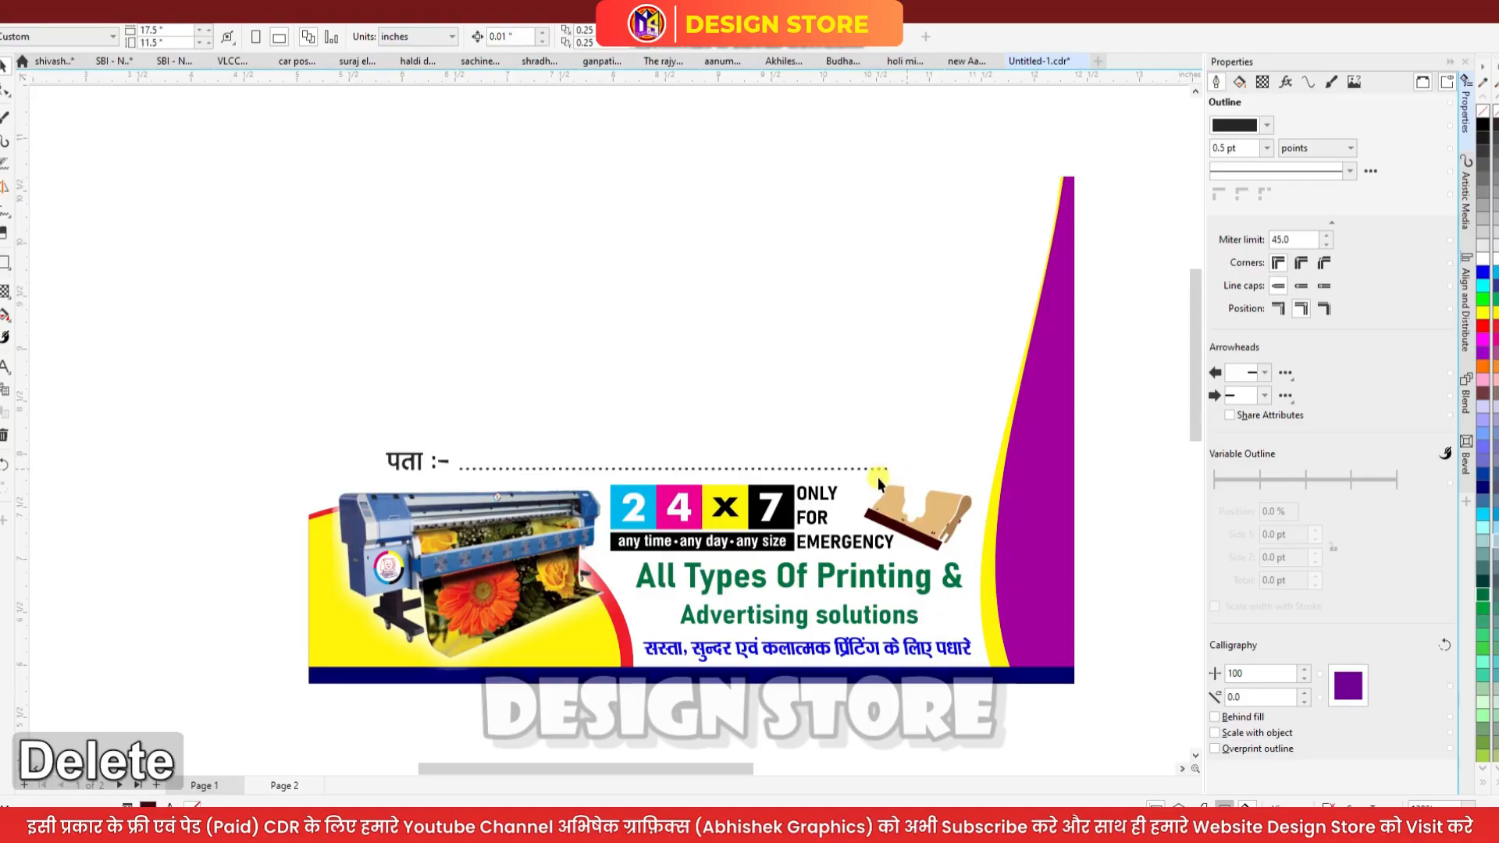
{"action": "left_click", "coordinate": [921, 498]}
{"action": "key", "text": "Delete"}
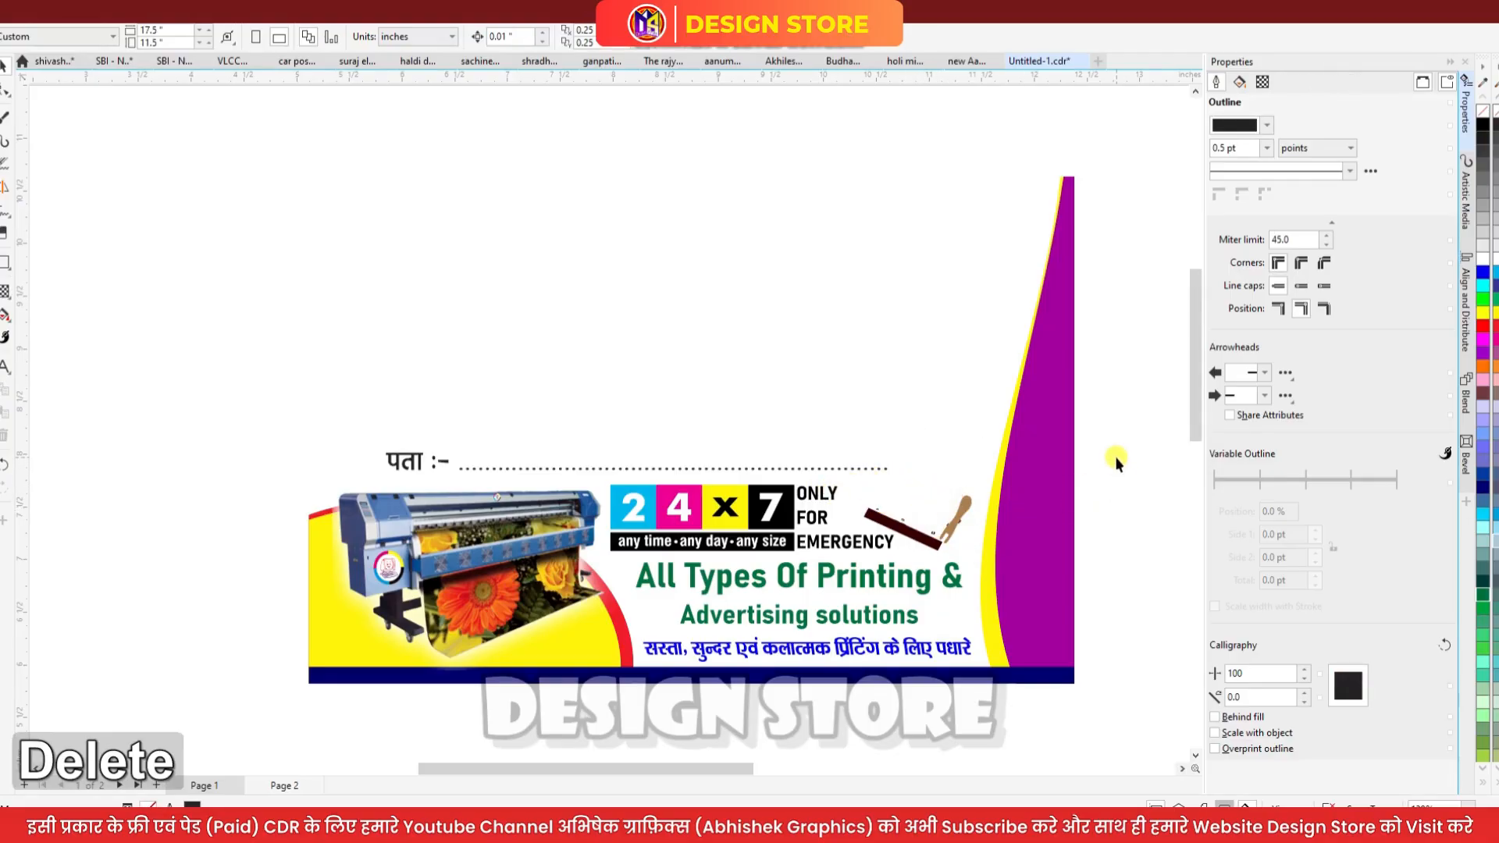
{"action": "left_click_drag", "start_coordinate": [1109, 469], "coordinate": [845, 550]}
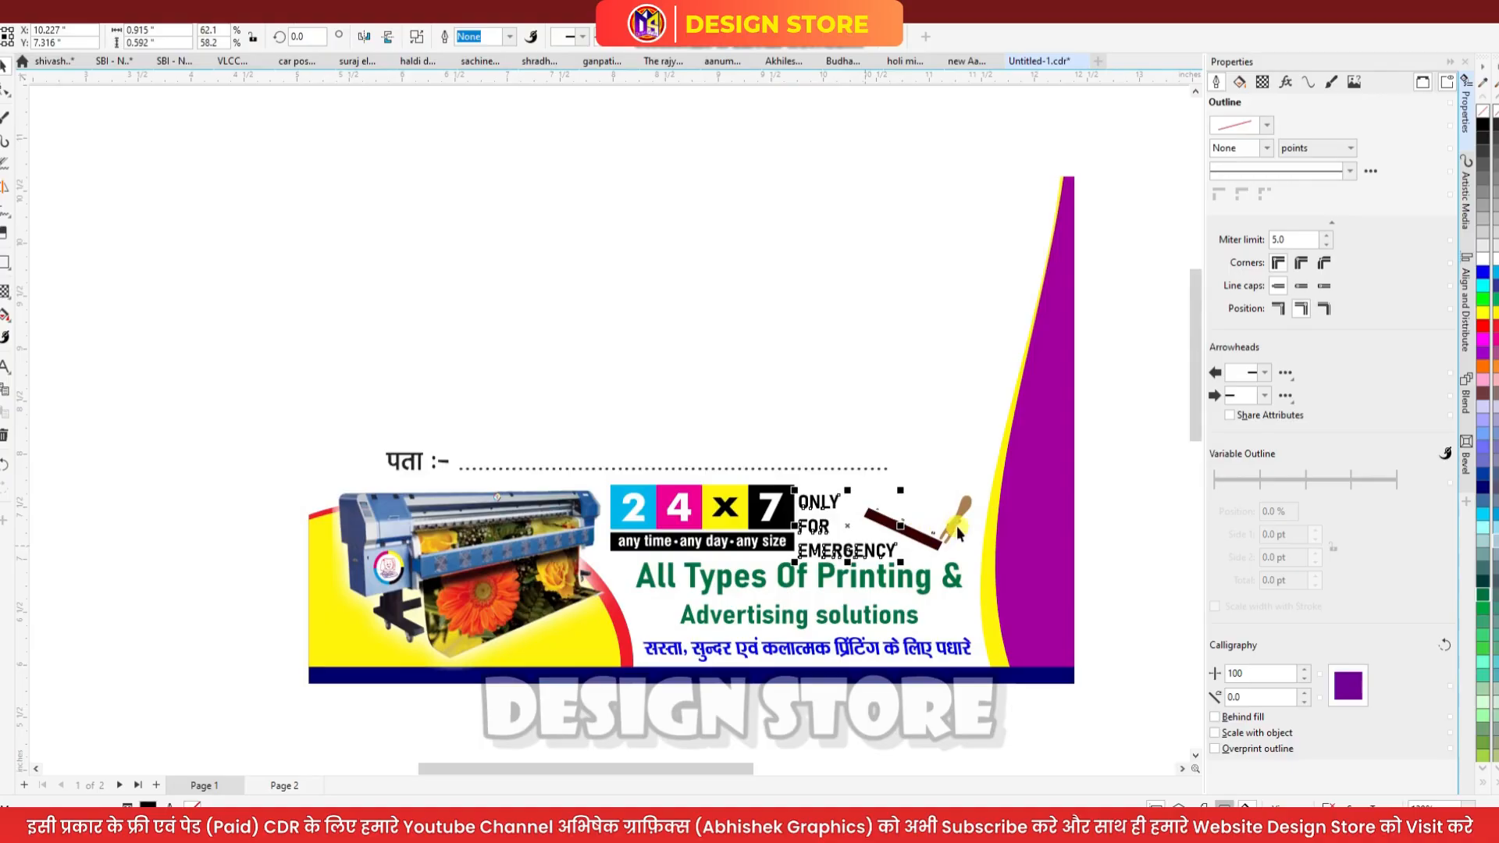
{"action": "key", "text": "Delete"}
{"action": "left_click_drag", "start_coordinate": [1127, 472], "coordinate": [835, 556]}
{"action": "key", "text": "Delete"}
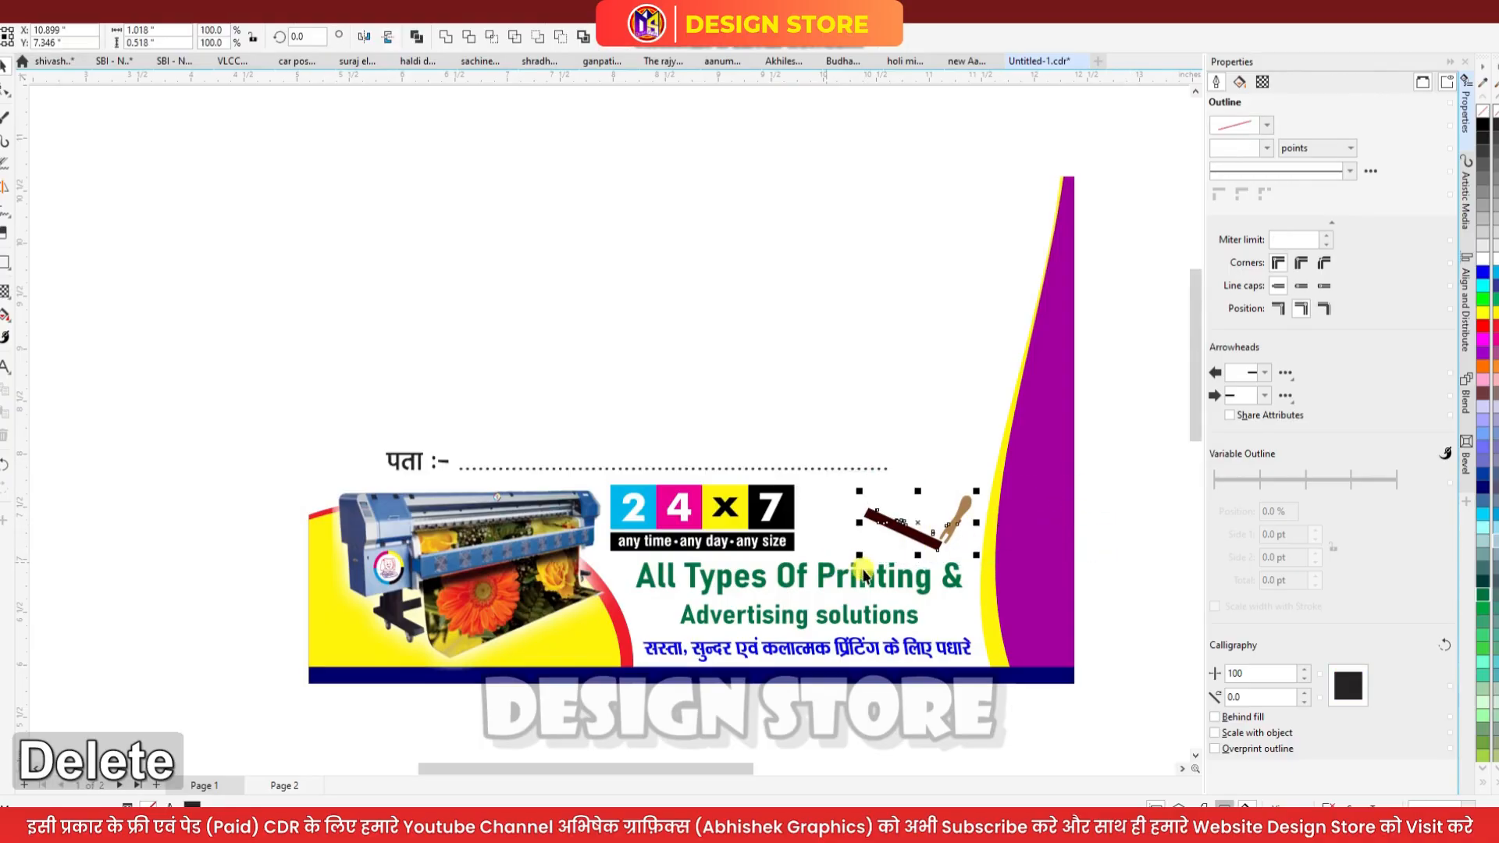
Delete the dotted address line, the 24 x 7 badge and the coloured curved background shapes of the upper card
{"action": "left_click", "coordinate": [611, 469]}
{"action": "key", "text": "Delete"}
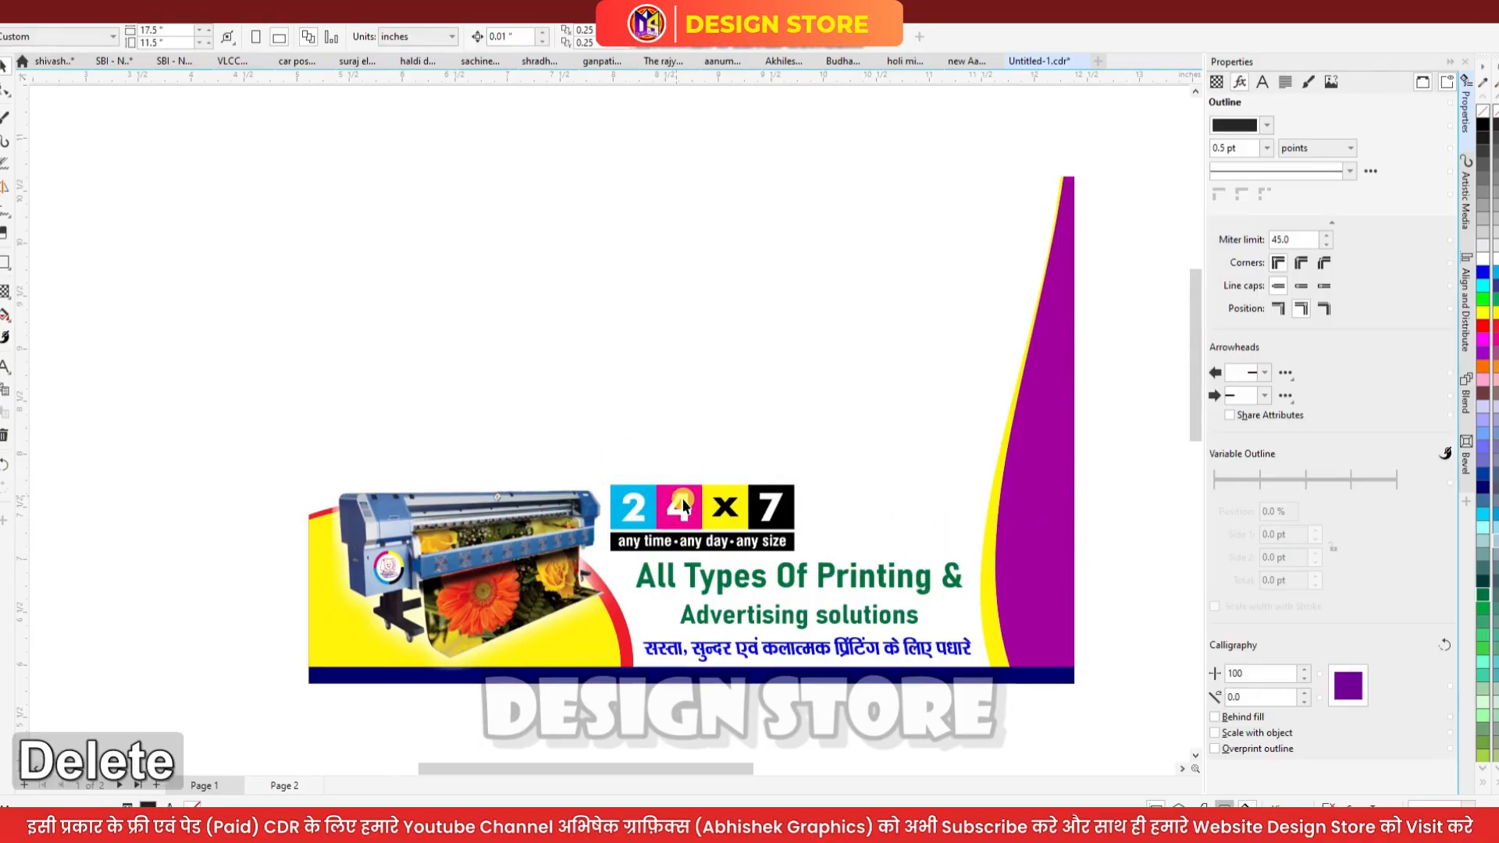
{"action": "left_click", "coordinate": [707, 538]}
{"action": "key", "text": "Delete"}
{"action": "left_click", "coordinate": [723, 578]}
{"action": "key", "text": "Delete"}
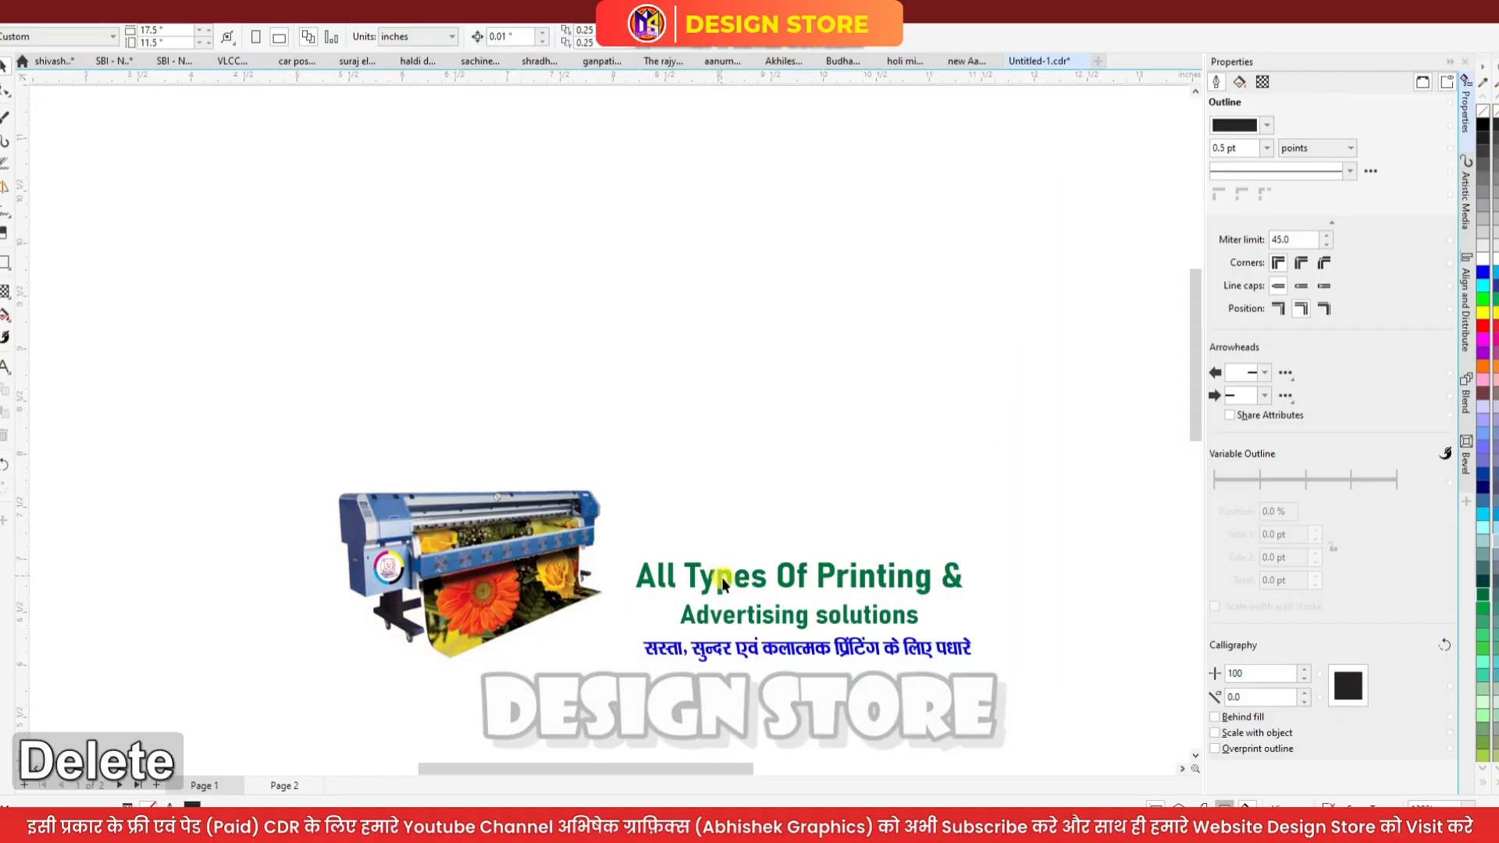
Delete the green All Types Of Printing & Advertising solutions text and the blue Hindi slogan below it
{"action": "left_click", "coordinate": [719, 578]}
{"action": "key", "text": "Delete"}
{"action": "left_click", "coordinate": [738, 650]}
{"action": "key", "text": "Delete"}
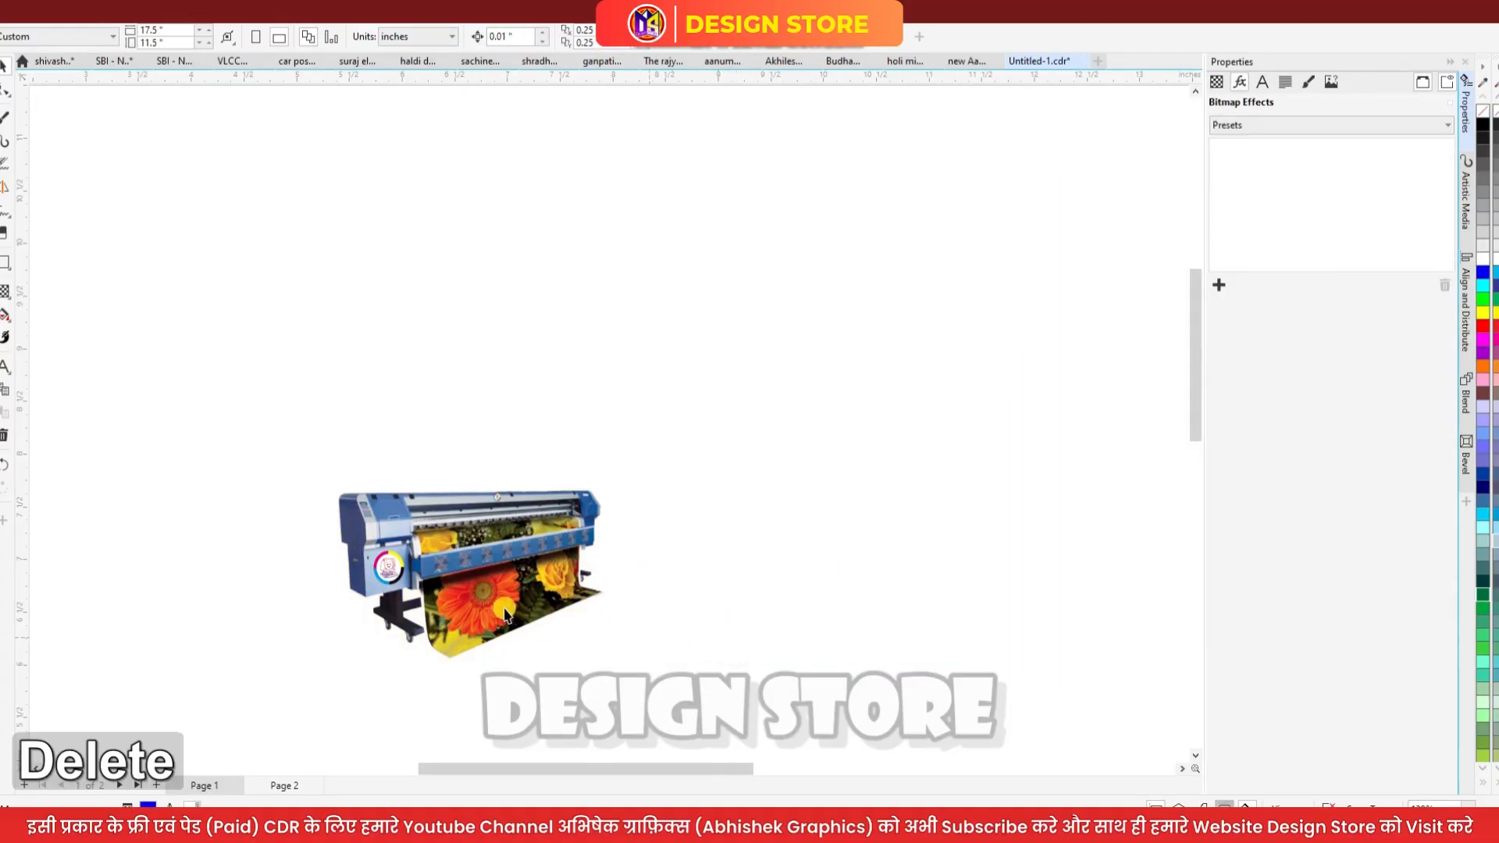
Delete the flex printing machine picture and the small round logo on it
{"action": "left_click", "coordinate": [508, 606]}
{"action": "key", "text": "Delete"}
{"action": "left_click", "coordinate": [389, 568]}
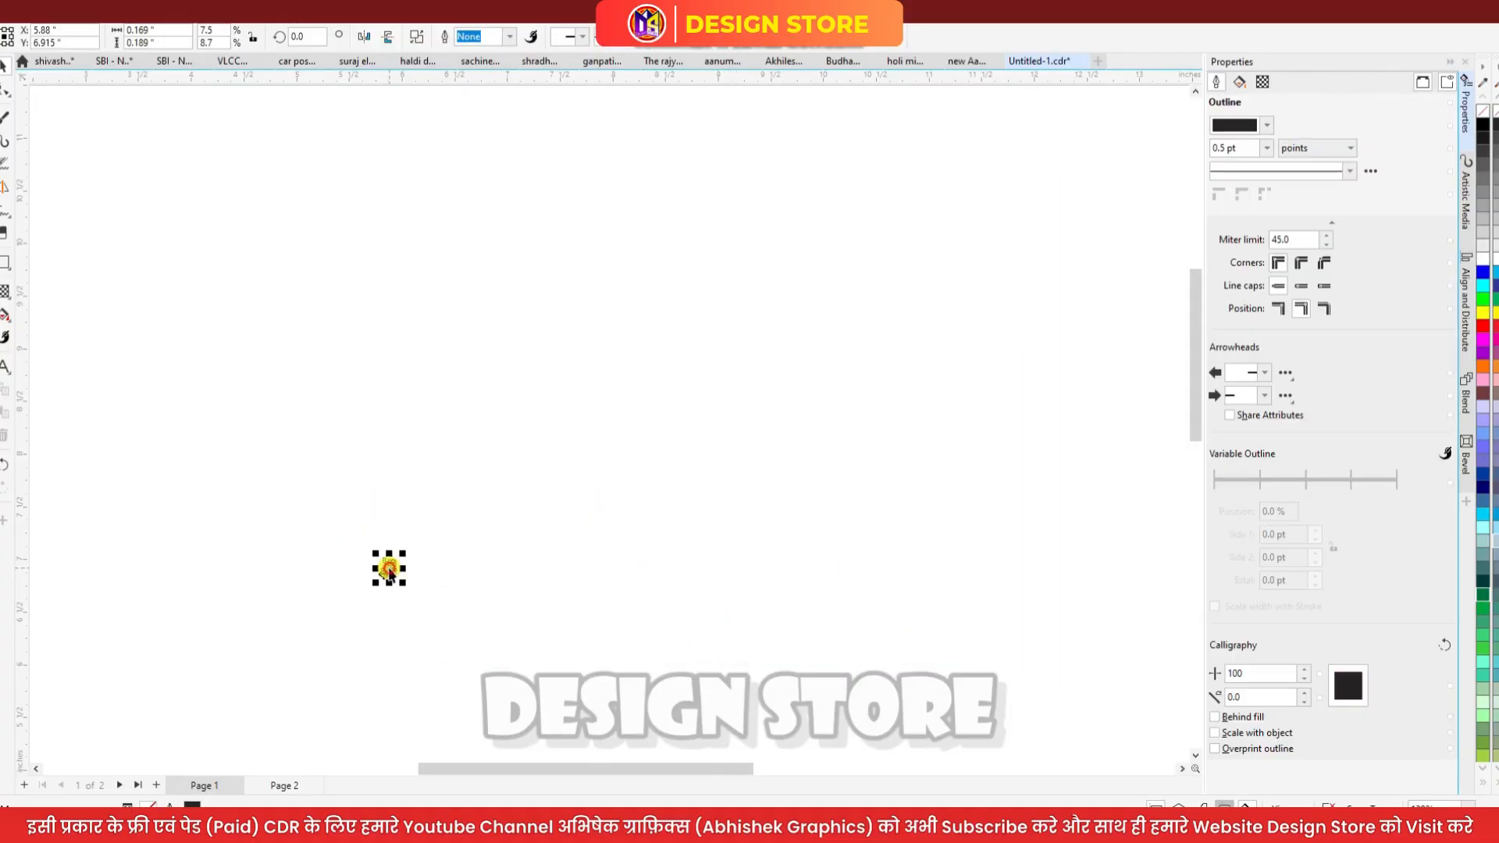
{"action": "key", "text": "Delete"}
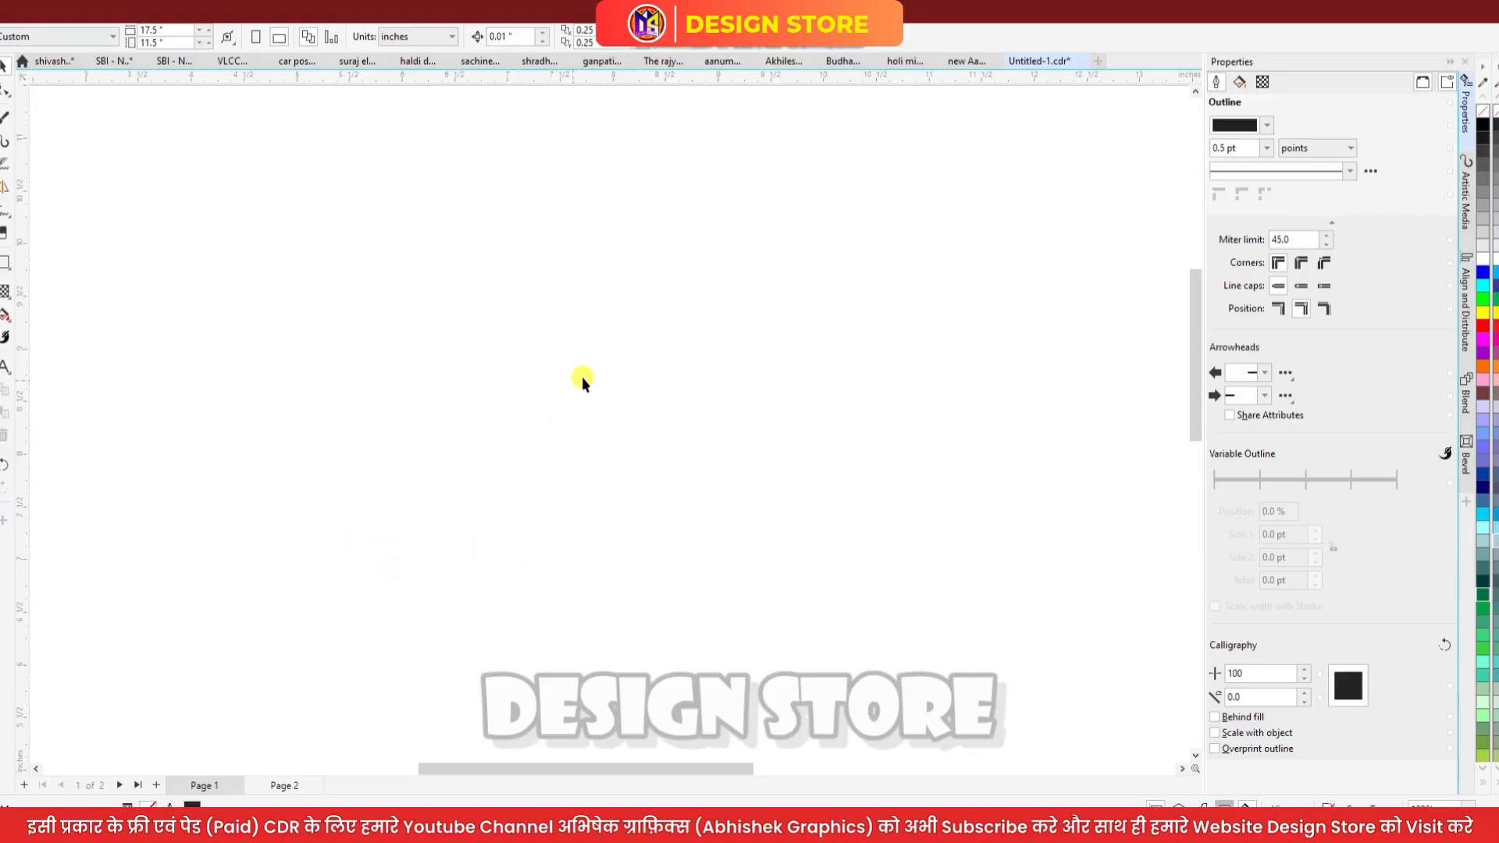
Undo the deletions of the round logo, printing machine, slogan texts, curved background shapes and 24 x 7 badge
{"action": "key", "text": "ctrl+z"}
{"action": "key", "text": "ctrl+z"}
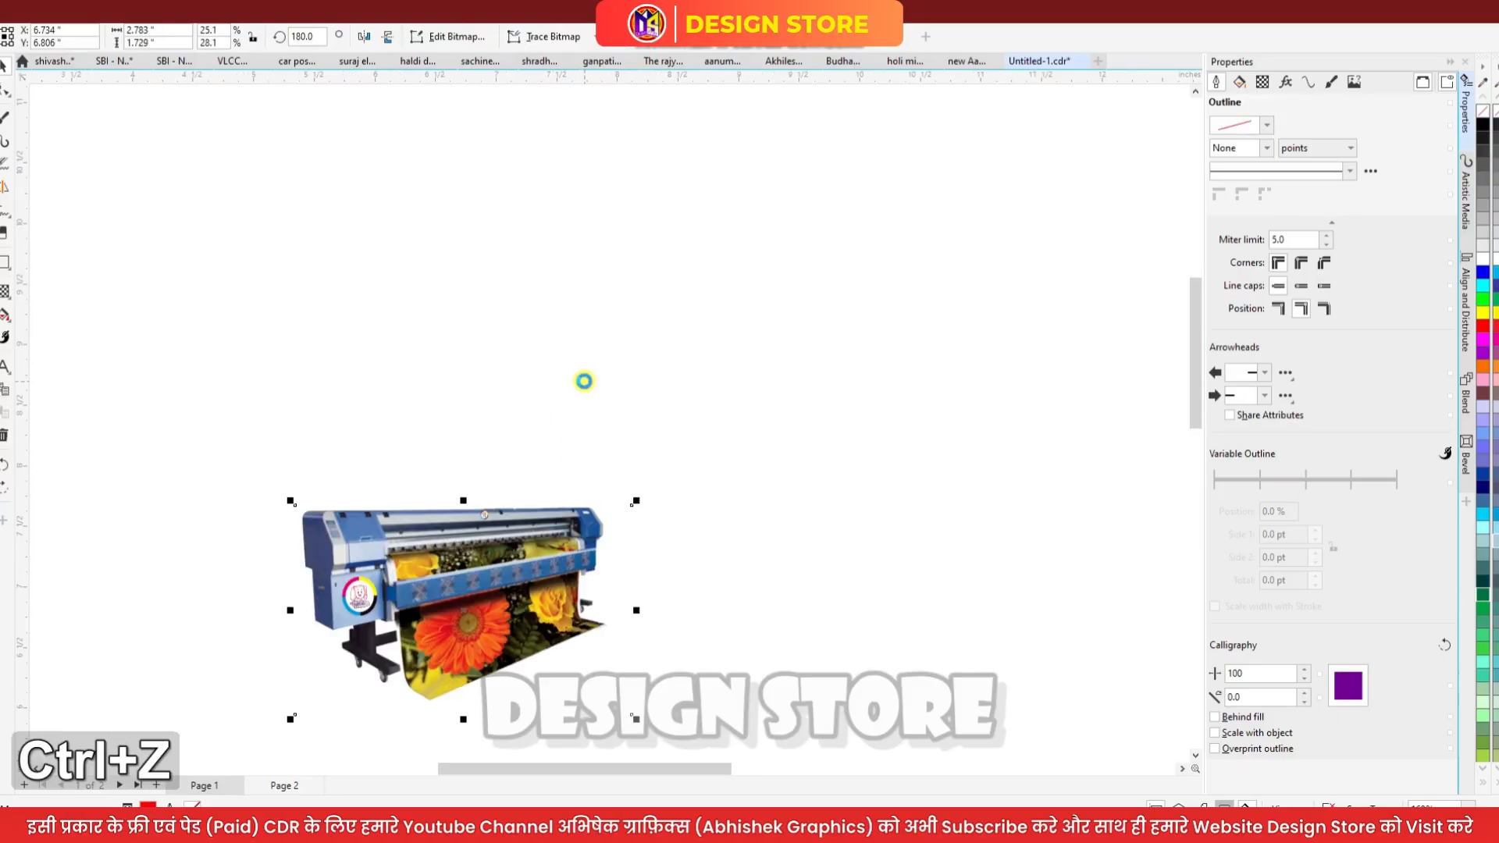
{"action": "key", "text": "ctrl+z"}
{"action": "key", "text": "ctrl+z"}
{"action": "key", "text": "ctrl+z"}
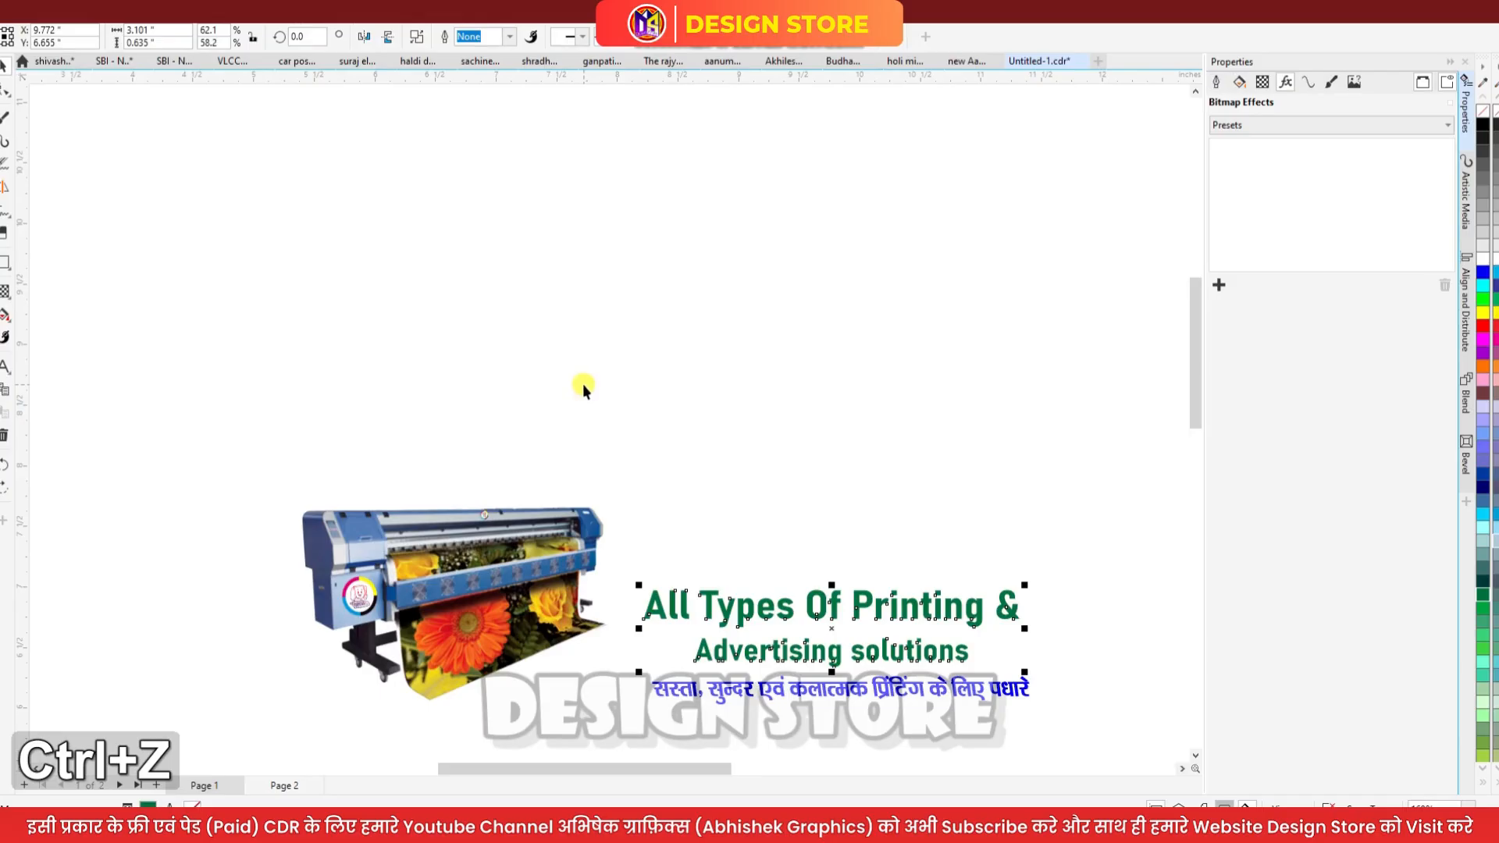
{"action": "key", "text": "ctrl+z"}
{"action": "key", "text": "ctrl+z"}
{"action": "key", "text": "ctrl+z"}
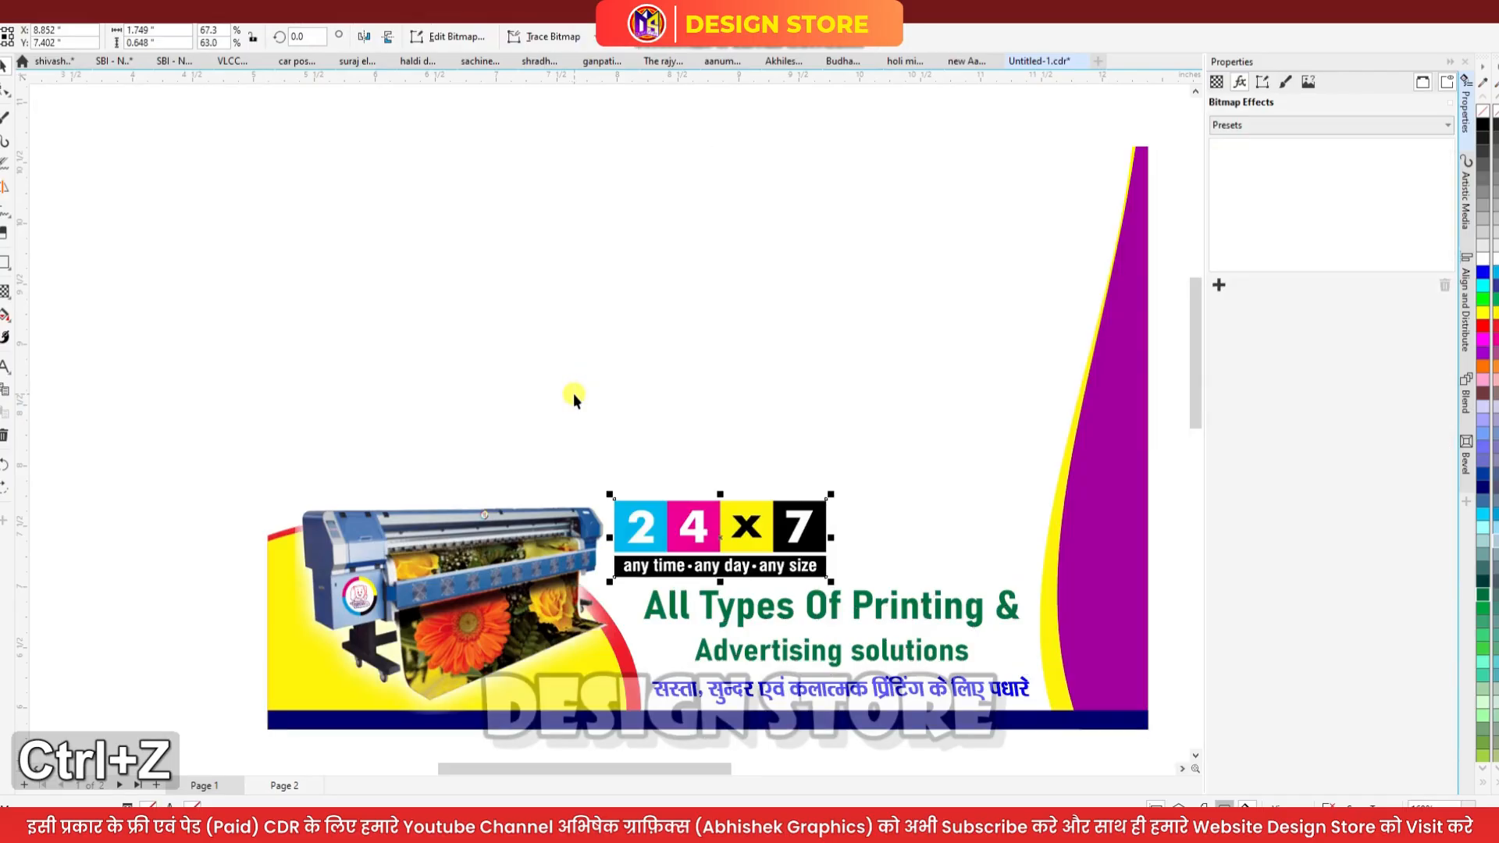
Undo the deletions of the address line, the ONLY FOR EMERGENCY text and the hand-and-squeegee drawing
{"action": "key", "text": "ctrl+z"}
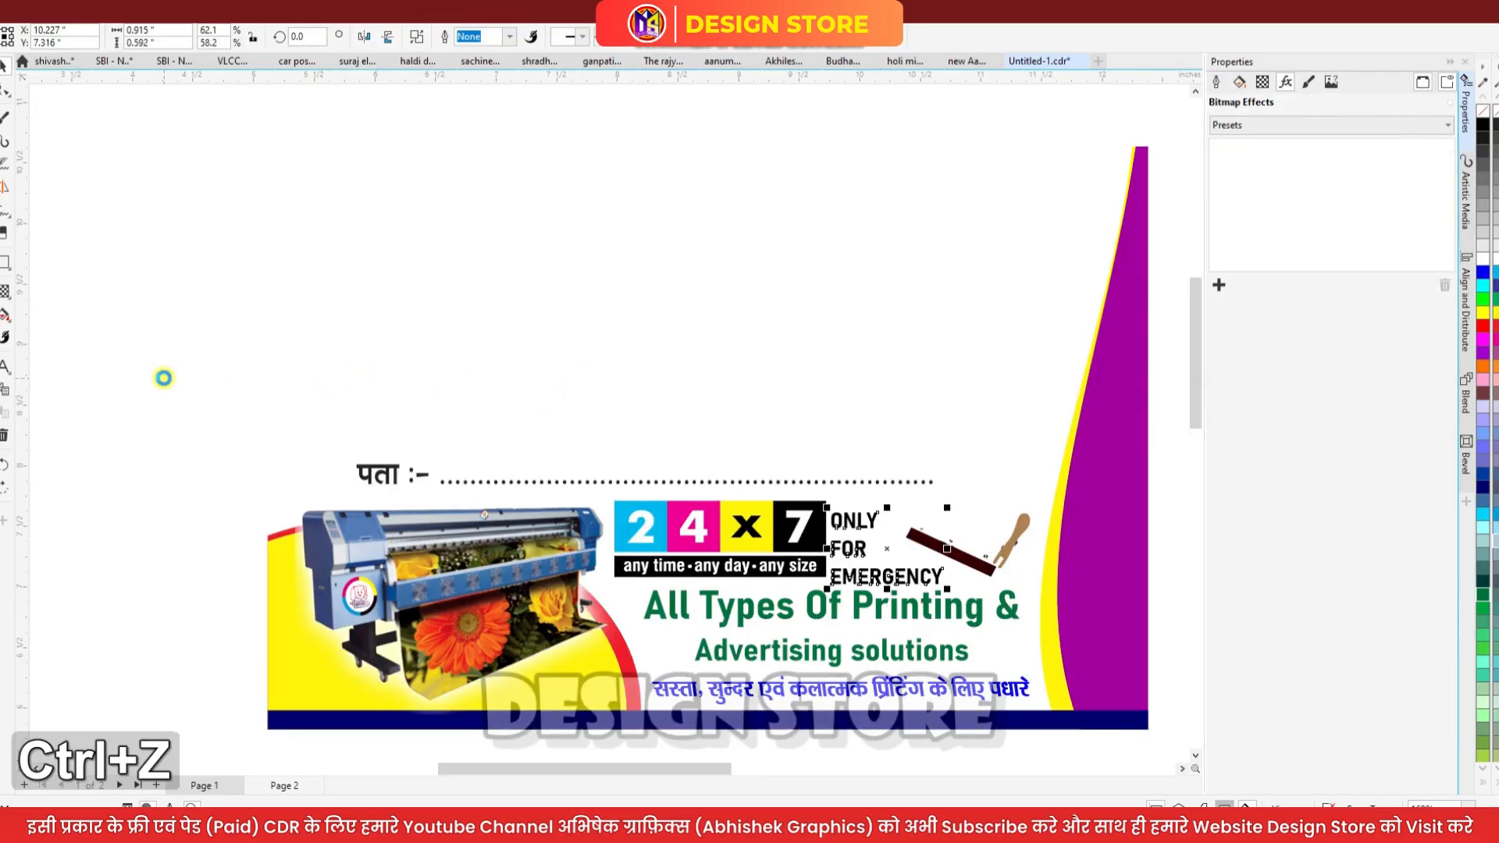
{"action": "key", "text": "ctrl+z"}
{"action": "key", "text": "ctrl+z"}
{"action": "key", "text": "ctrl+z"}
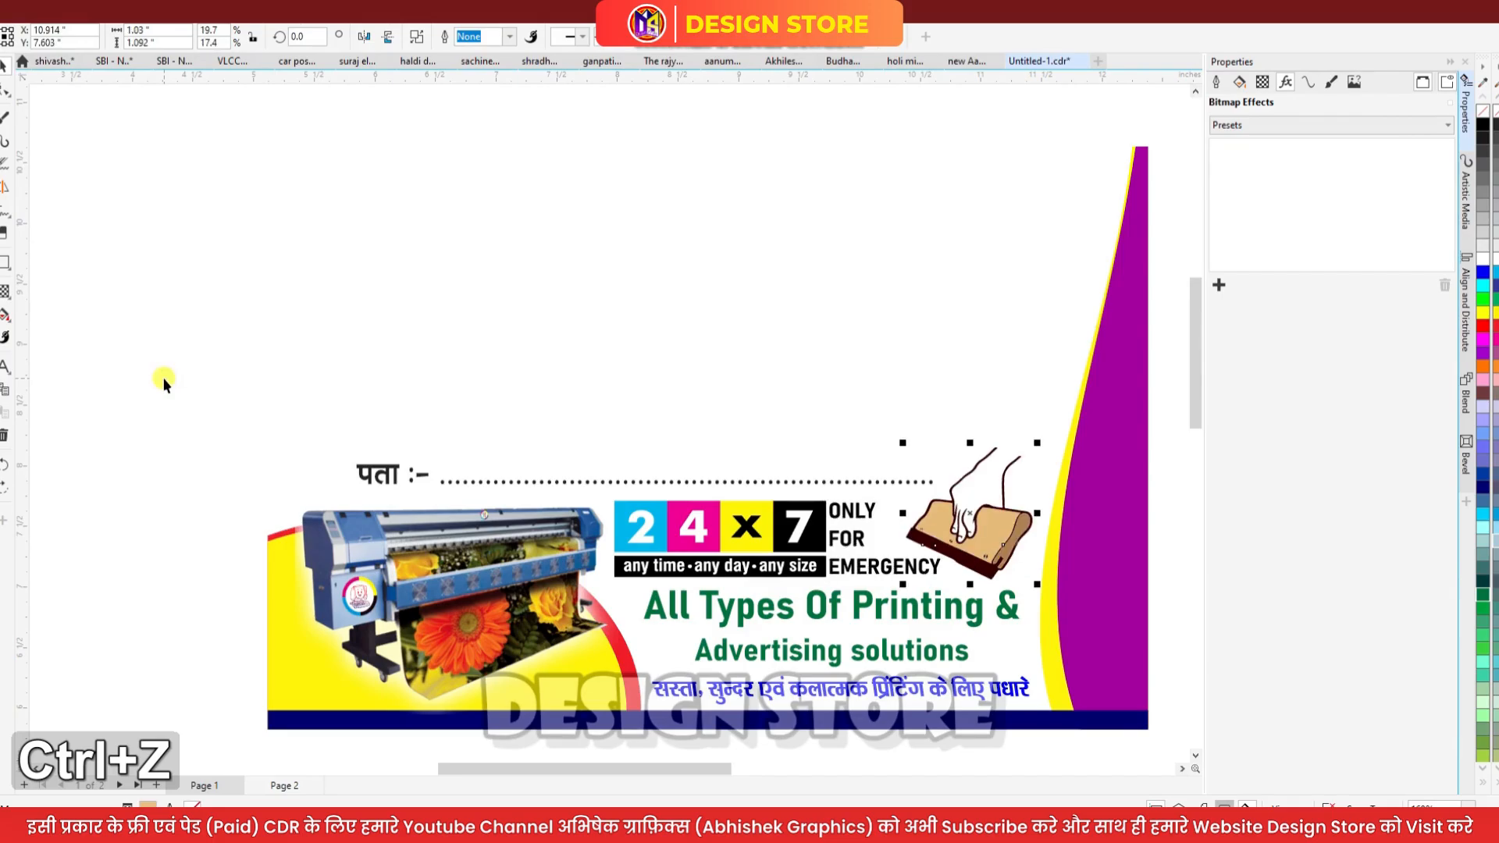
Undo the deletions of both headlines with their shadows, the computer drawing, the shop-name line and the green tagline
{"action": "key", "text": "ctrl+z"}
{"action": "key", "text": "ctrl+z"}
{"action": "key", "text": "ctrl+z"}
{"action": "key", "text": "ctrl+z"}
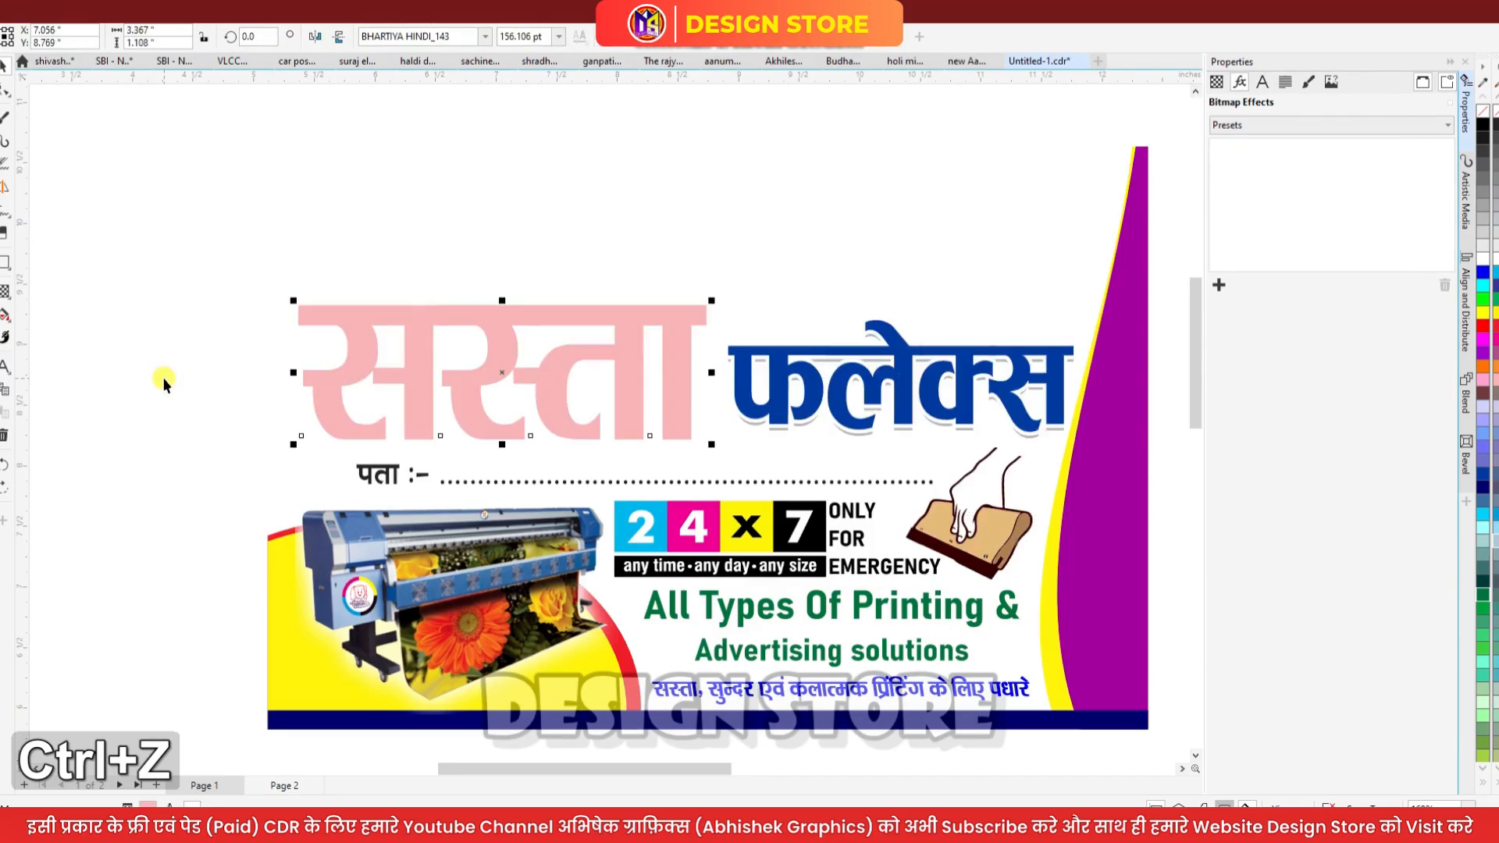
{"action": "key", "text": "ctrl+z"}
{"action": "key", "text": "ctrl+z"}
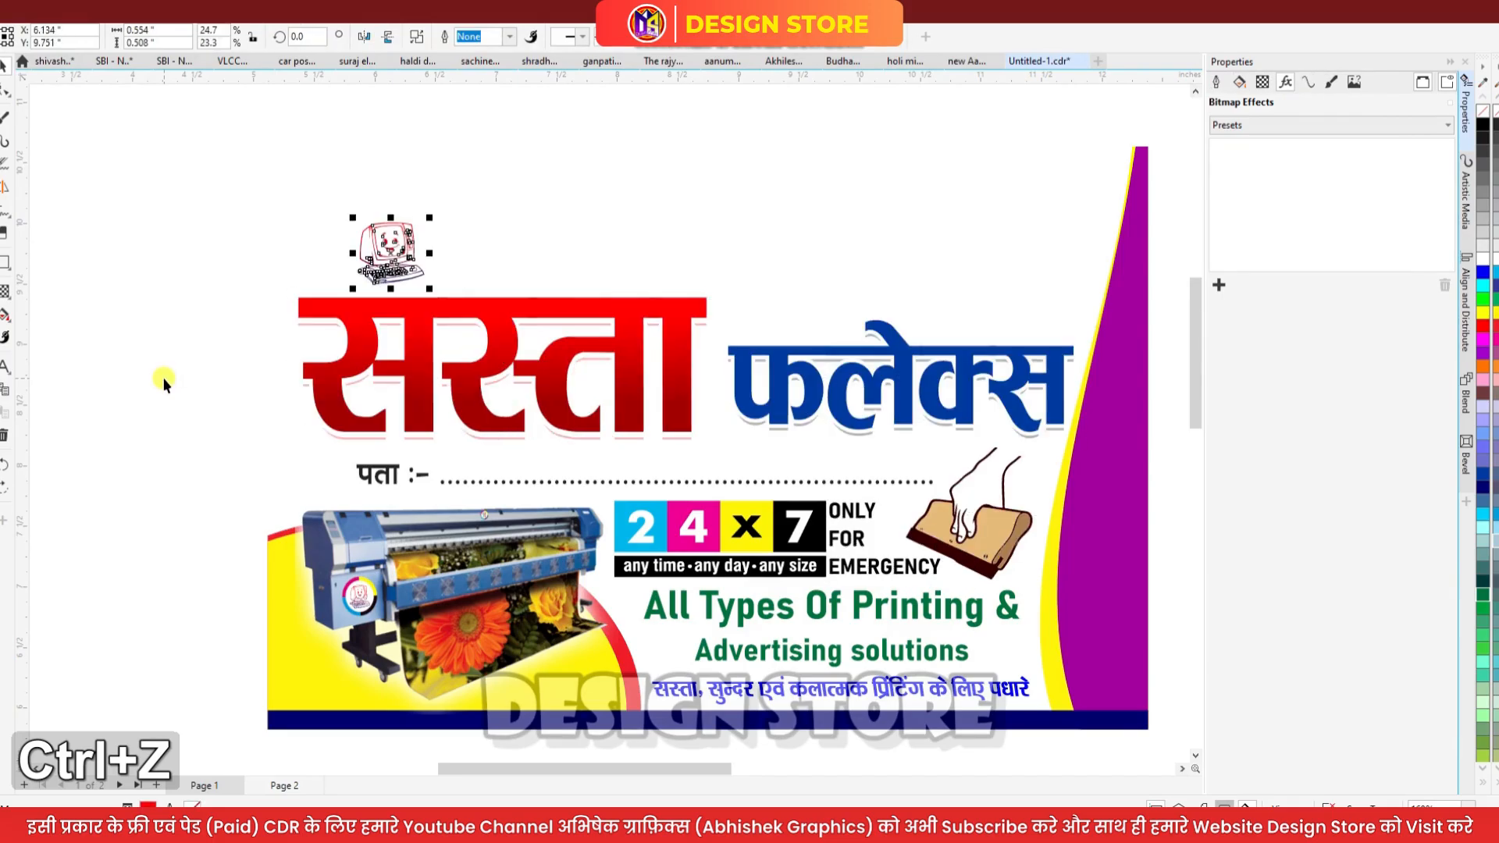
{"action": "key", "text": "ctrl+z"}
{"action": "key", "text": "ctrl+z"}
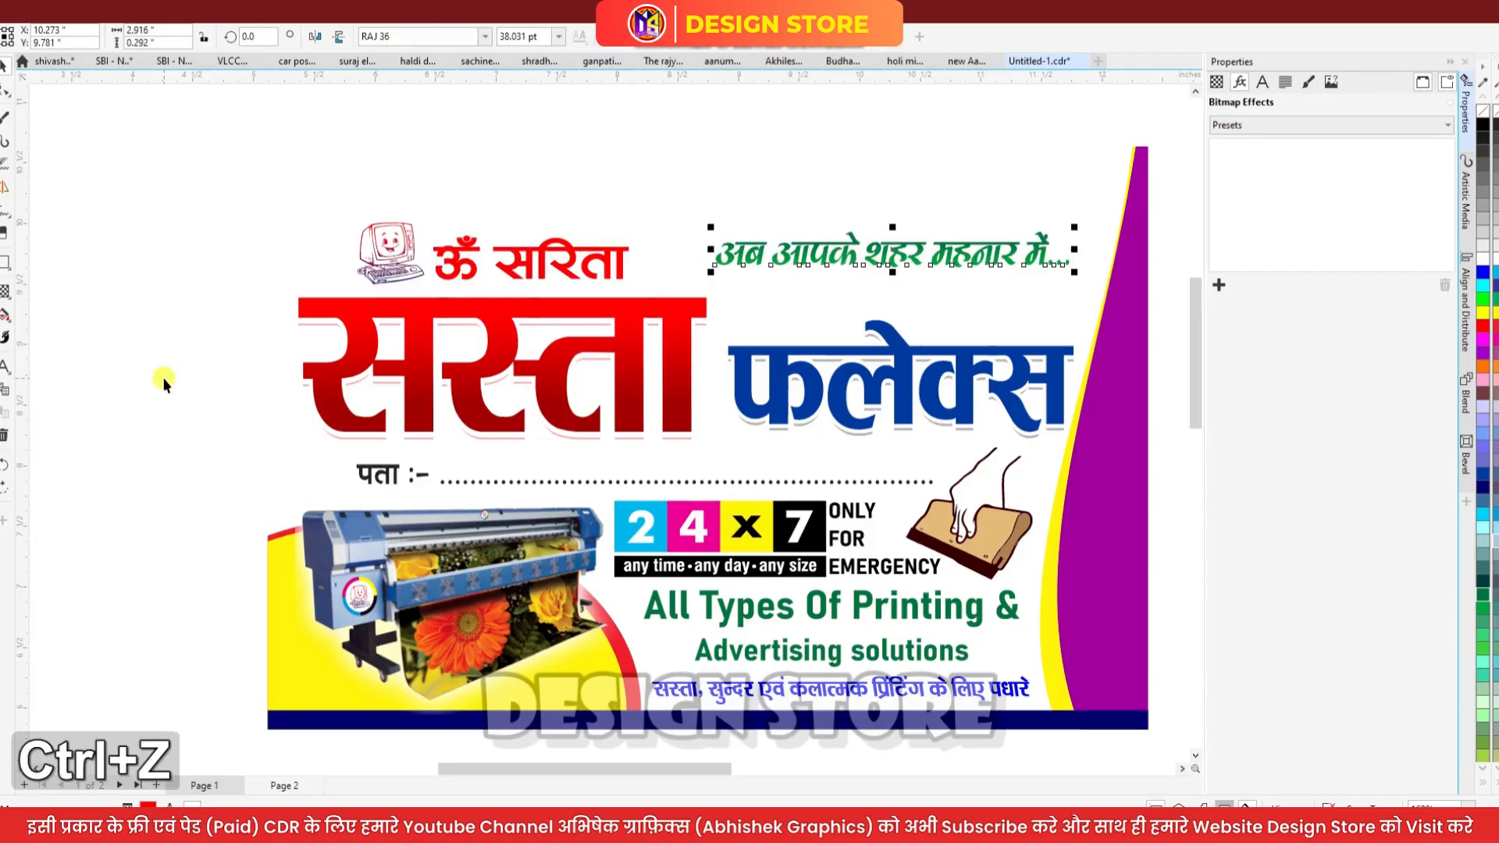
Undo the deletions of the pink and dark brown contact banners, their texts and icons, and the Om symbol between them
{"action": "key", "text": "ctrl+z"}
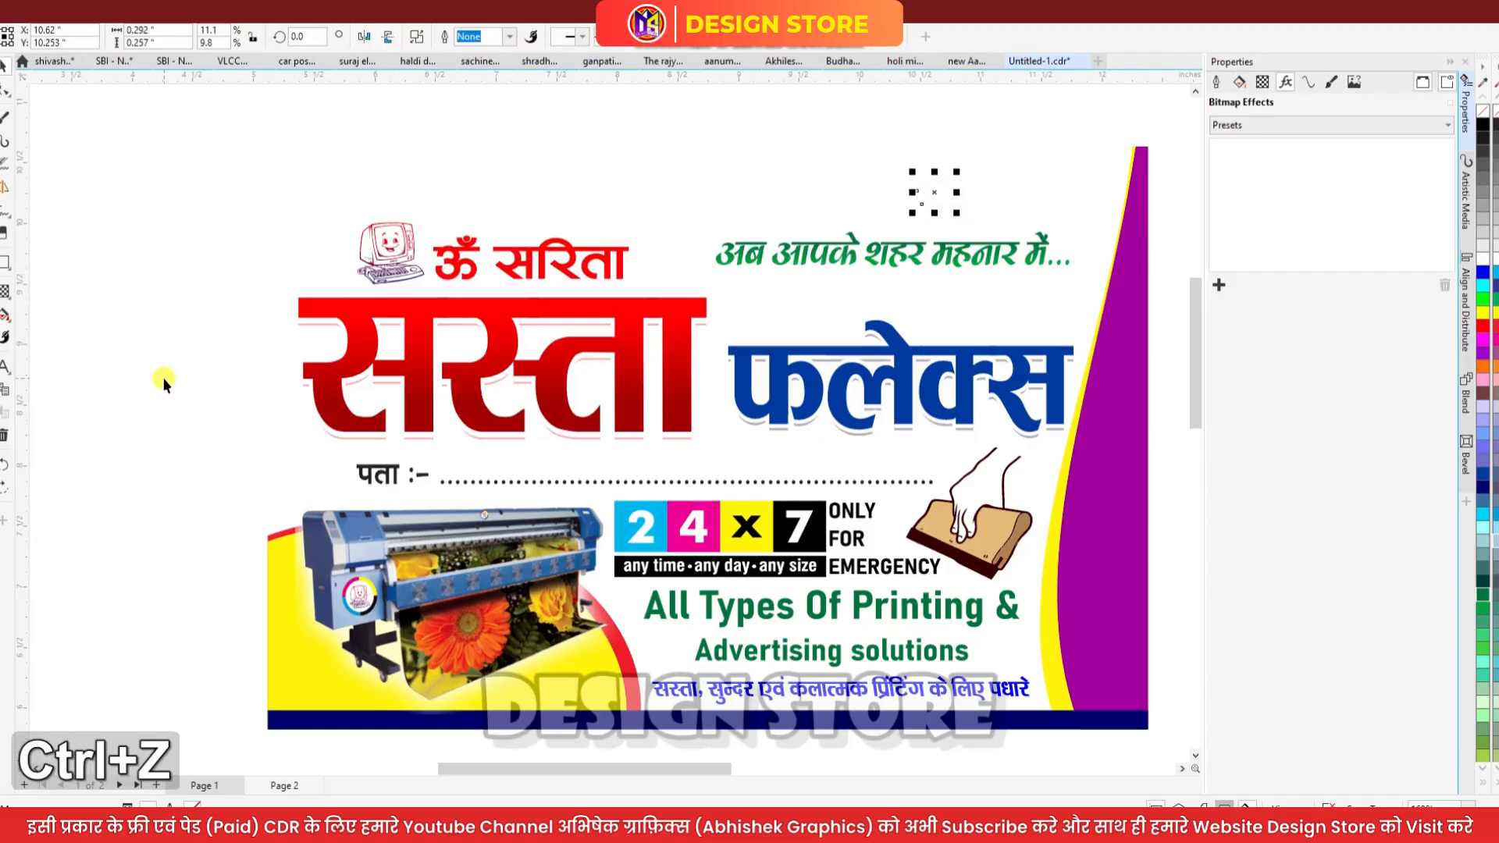
{"action": "key", "text": "ctrl+z"}
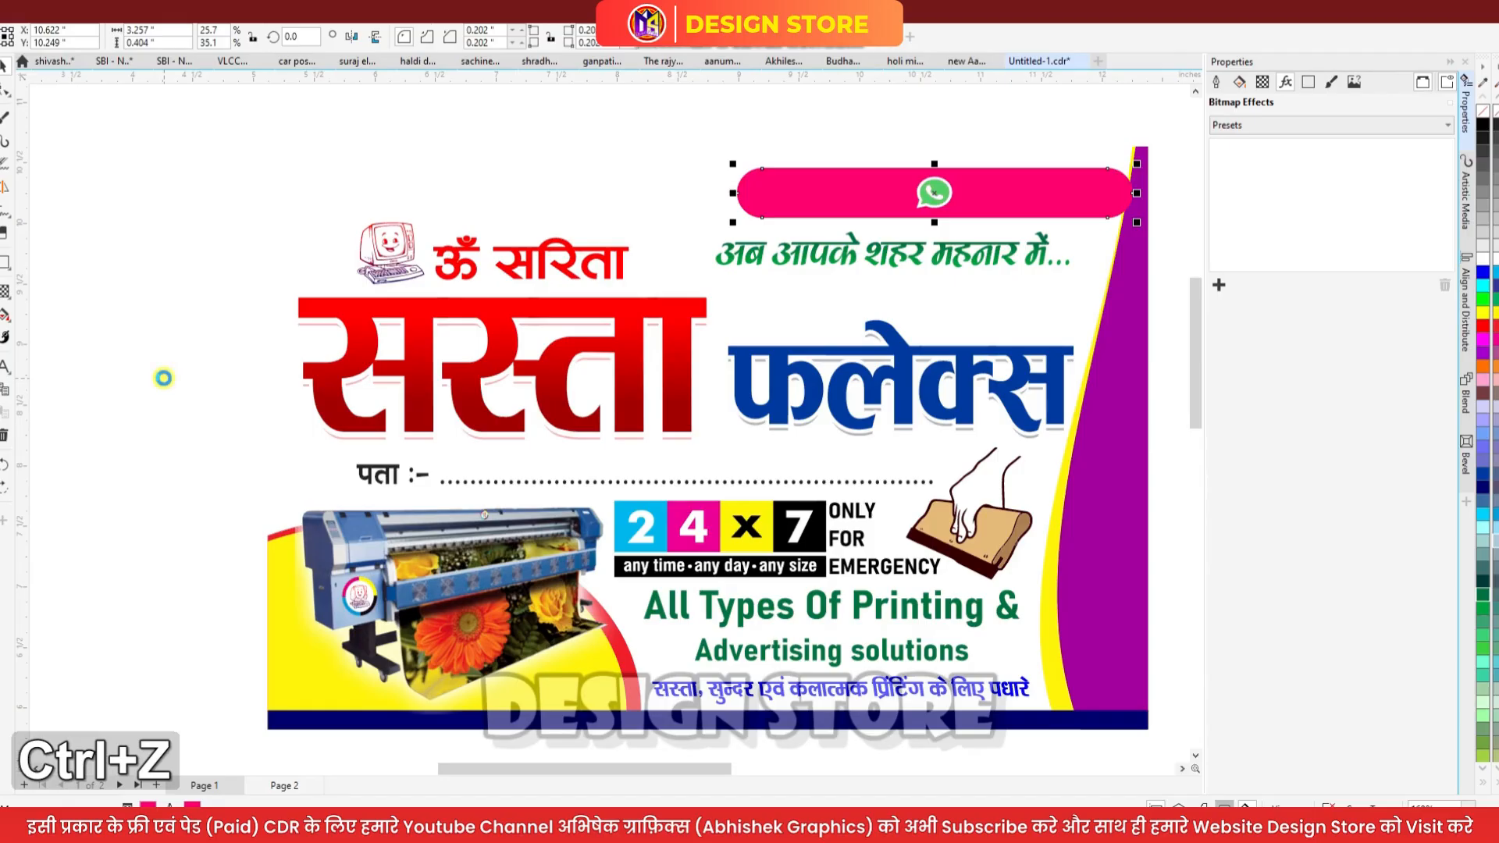
{"action": "key", "text": "ctrl+z"}
{"action": "key", "text": "ctrl+z"}
{"action": "key", "text": "ctrl+z"}
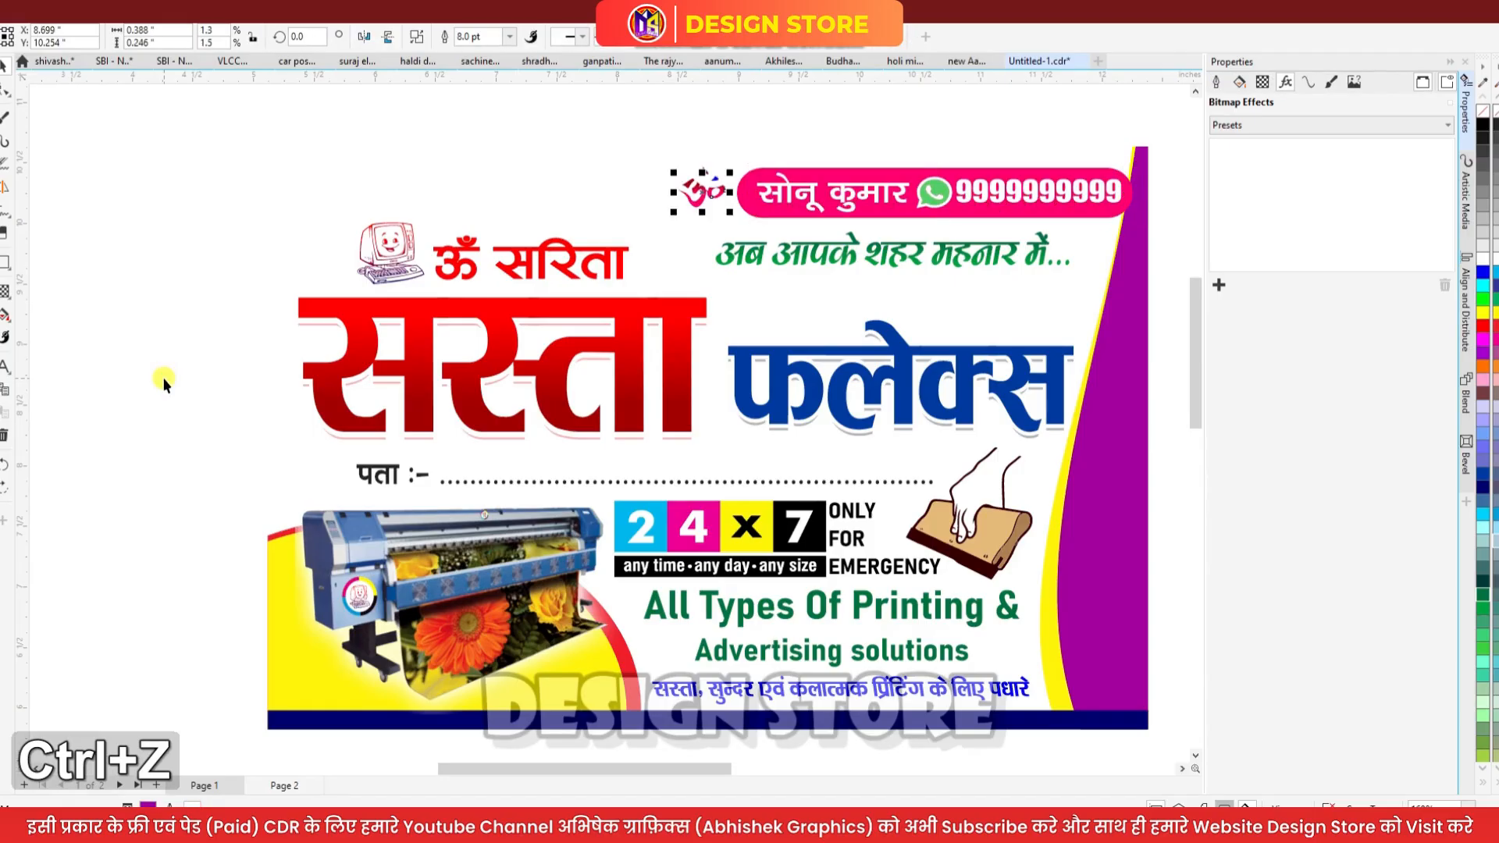
{"action": "key", "text": "ctrl+z"}
{"action": "key", "text": "ctrl+z"}
{"action": "key", "text": "ctrl+z"}
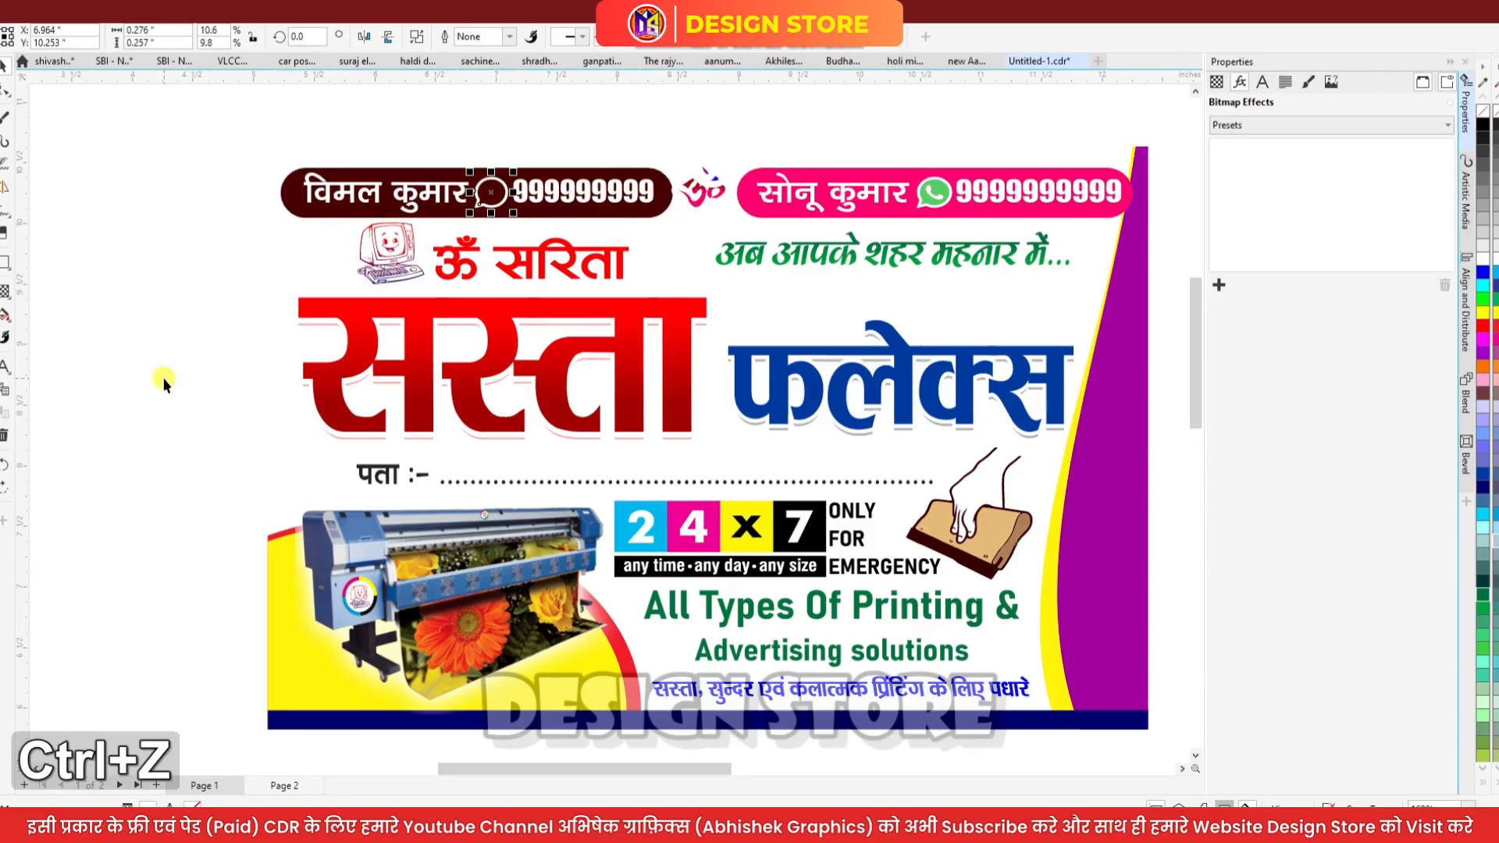
Undo the earlier deletions on the lower card to restore its background frame, watercolour picture and black panel
{"action": "key", "text": "ctrl+z"}
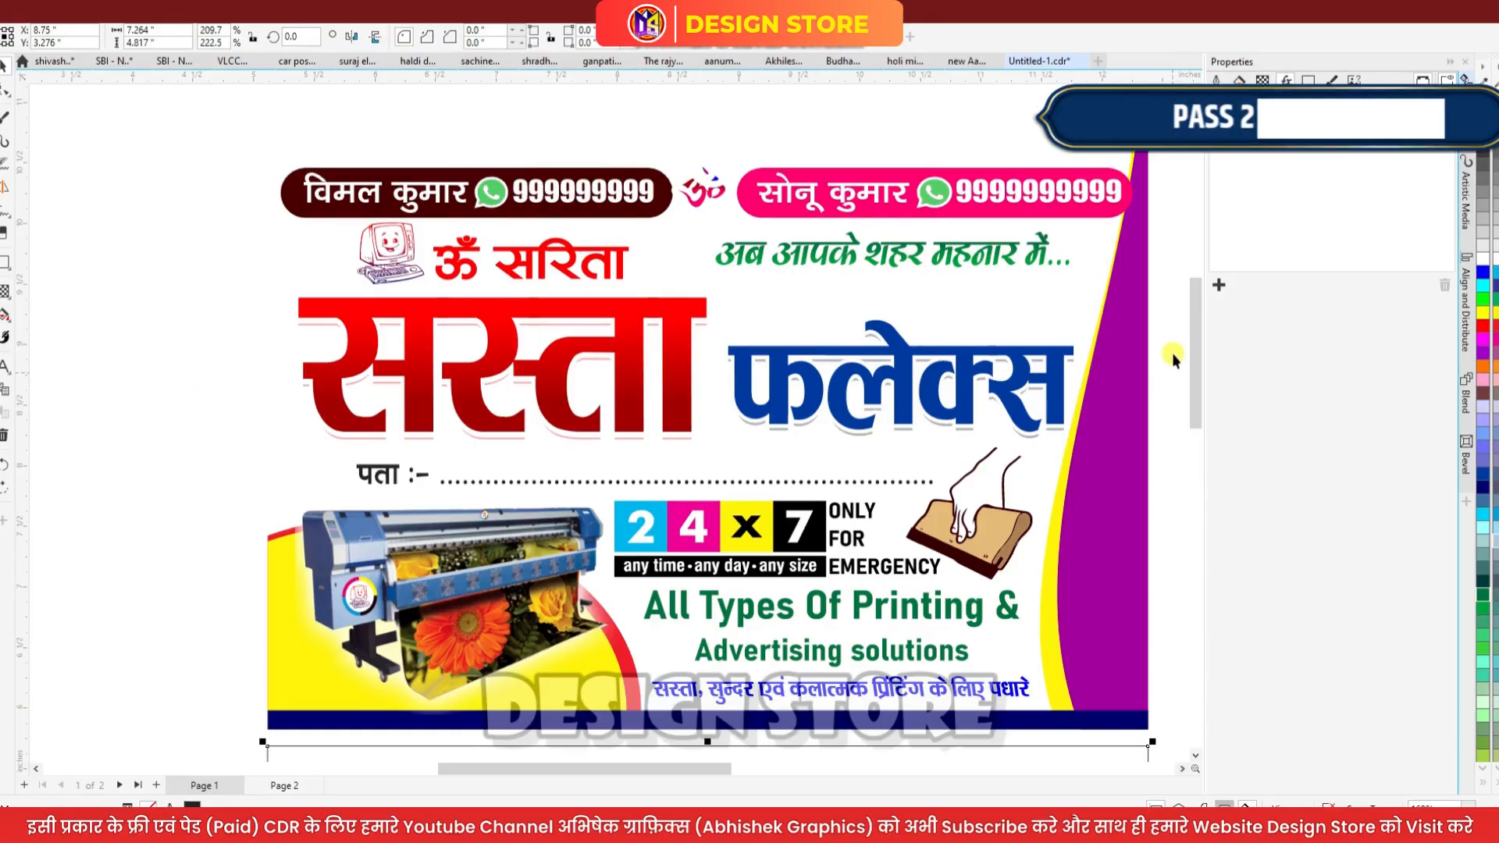
{"action": "left_click_drag", "start_coordinate": [1195, 317], "coordinate": [1222, 458]}
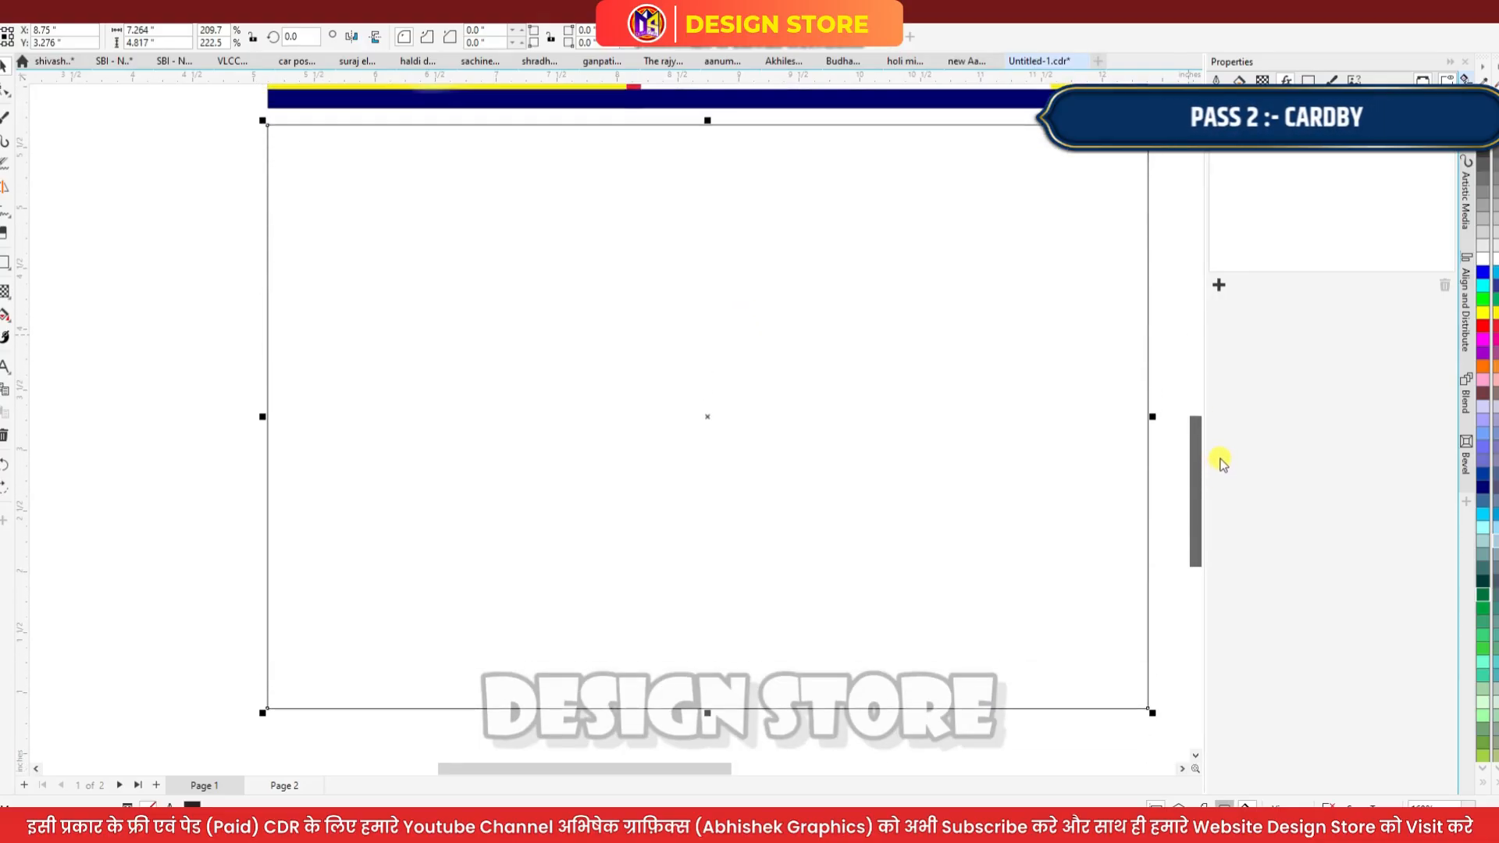
{"action": "key", "text": "ctrl+z"}
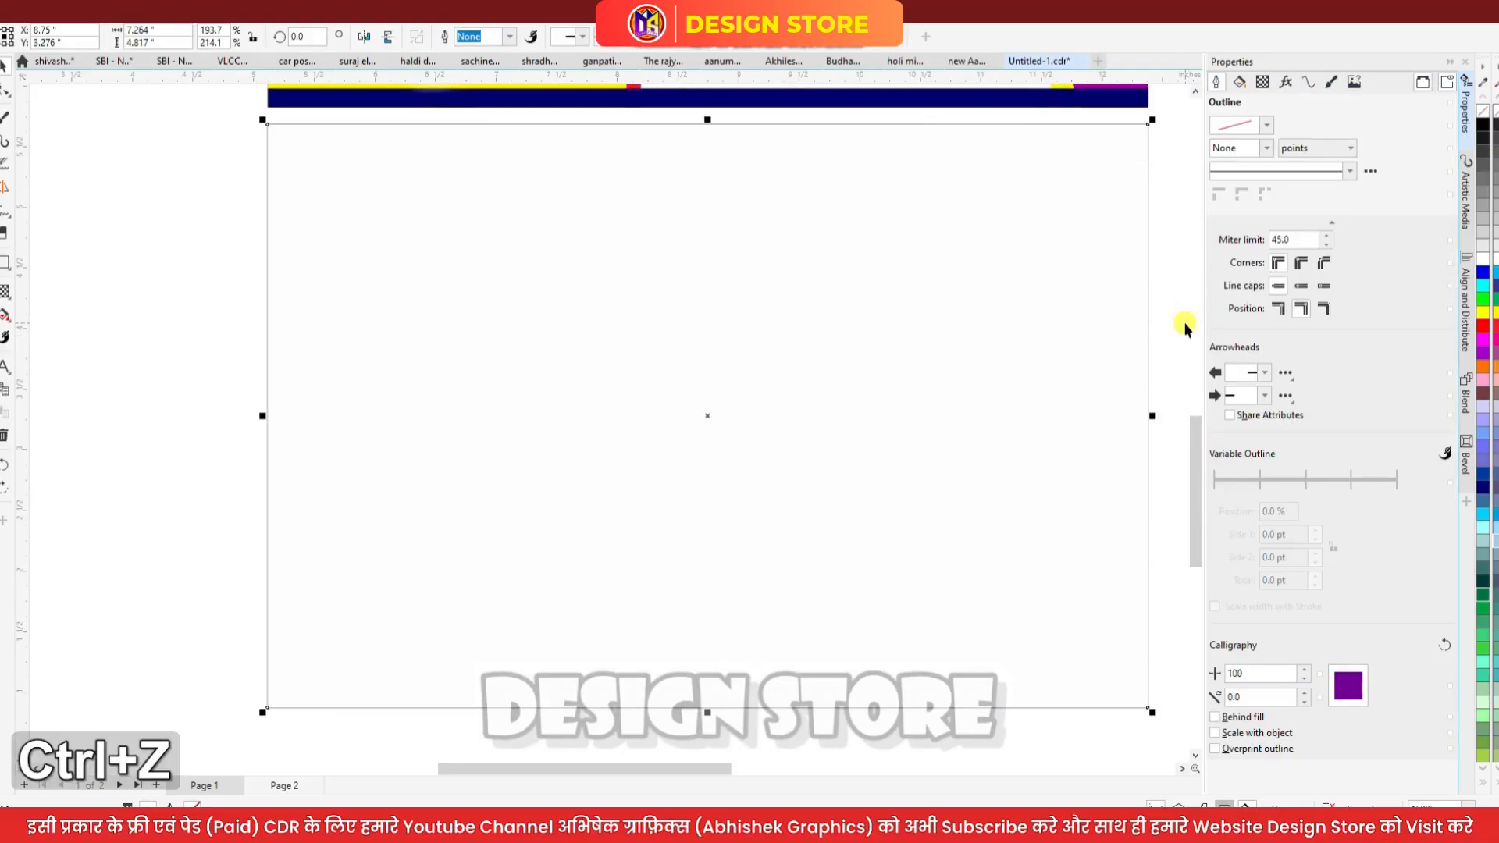
{"action": "key", "text": "ctrl+z"}
{"action": "key", "text": "ctrl+z"}
{"action": "key", "text": "ctrl+z"}
{"action": "key", "text": "ctrl+z"}
{"action": "key", "text": "ctrl+z"}
{"action": "key", "text": "ctrl+z"}
{"action": "key", "text": "ctrl+z"}
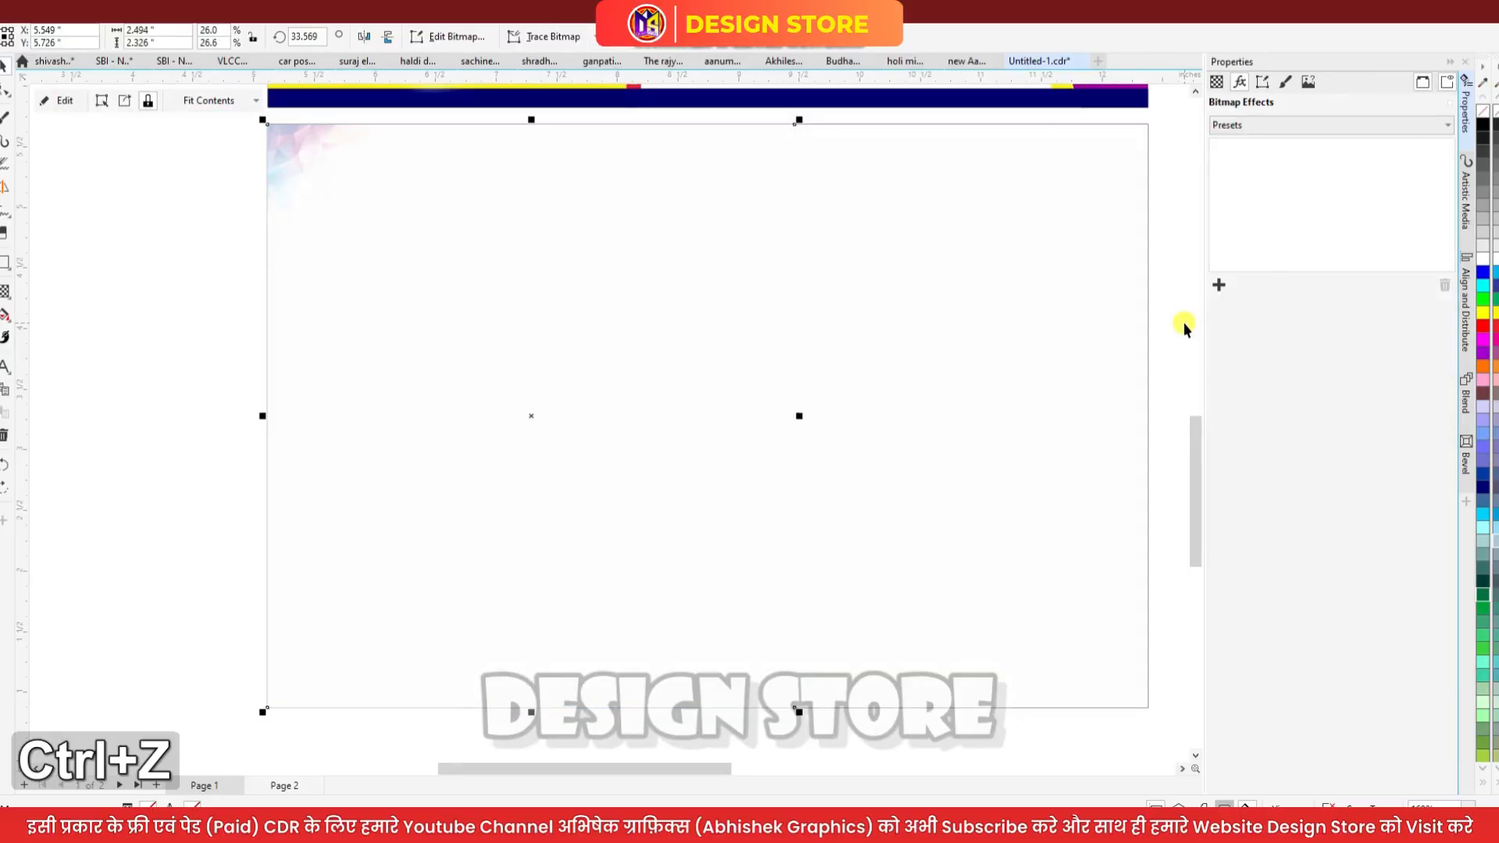
{"action": "key", "text": "ctrl+z"}
{"action": "key", "text": "ctrl+z"}
{"action": "key", "text": "ctrl+z"}
{"action": "key", "text": "ctrl+z"}
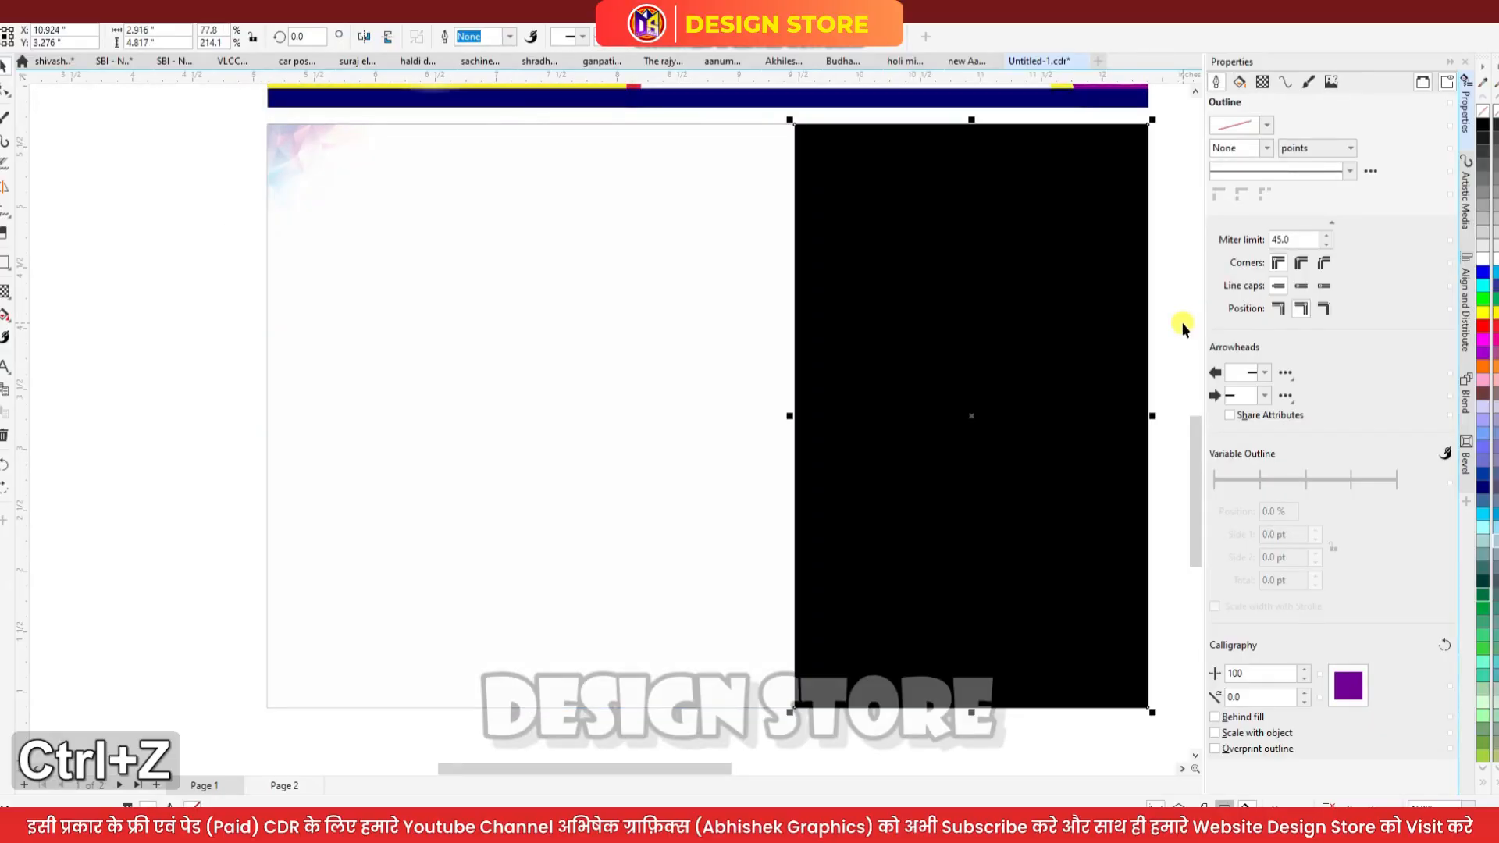
Undo the deletions of the printing services list, its red check marks and the two red tabs on the black panel's edge
{"action": "key", "text": "ctrl+z"}
{"action": "key", "text": "ctrl+z"}
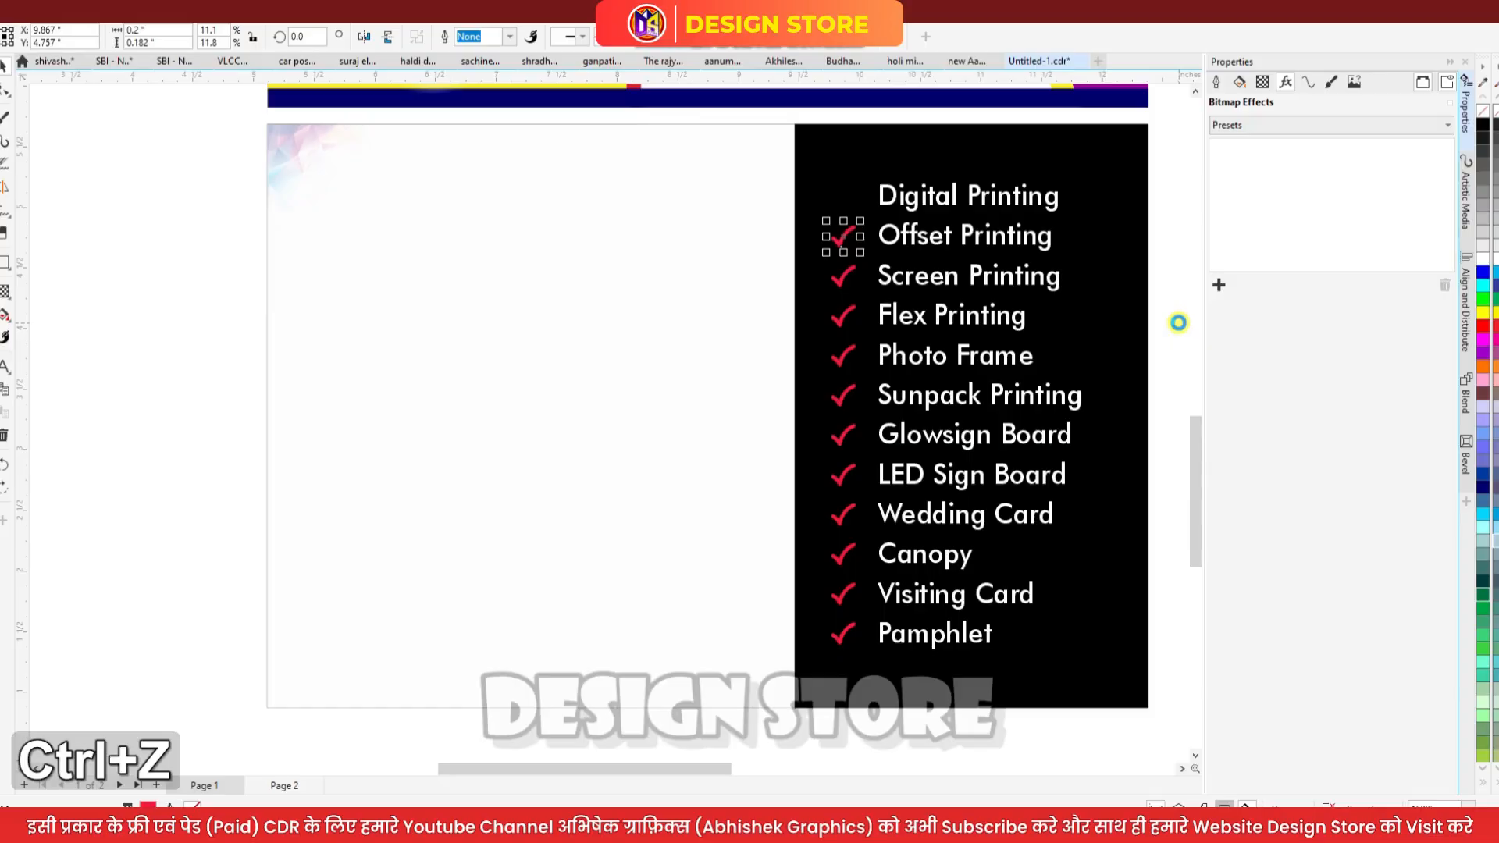
{"action": "key", "text": "ctrl+z"}
{"action": "key", "text": "ctrl+z"}
{"action": "key", "text": "ctrl+z"}
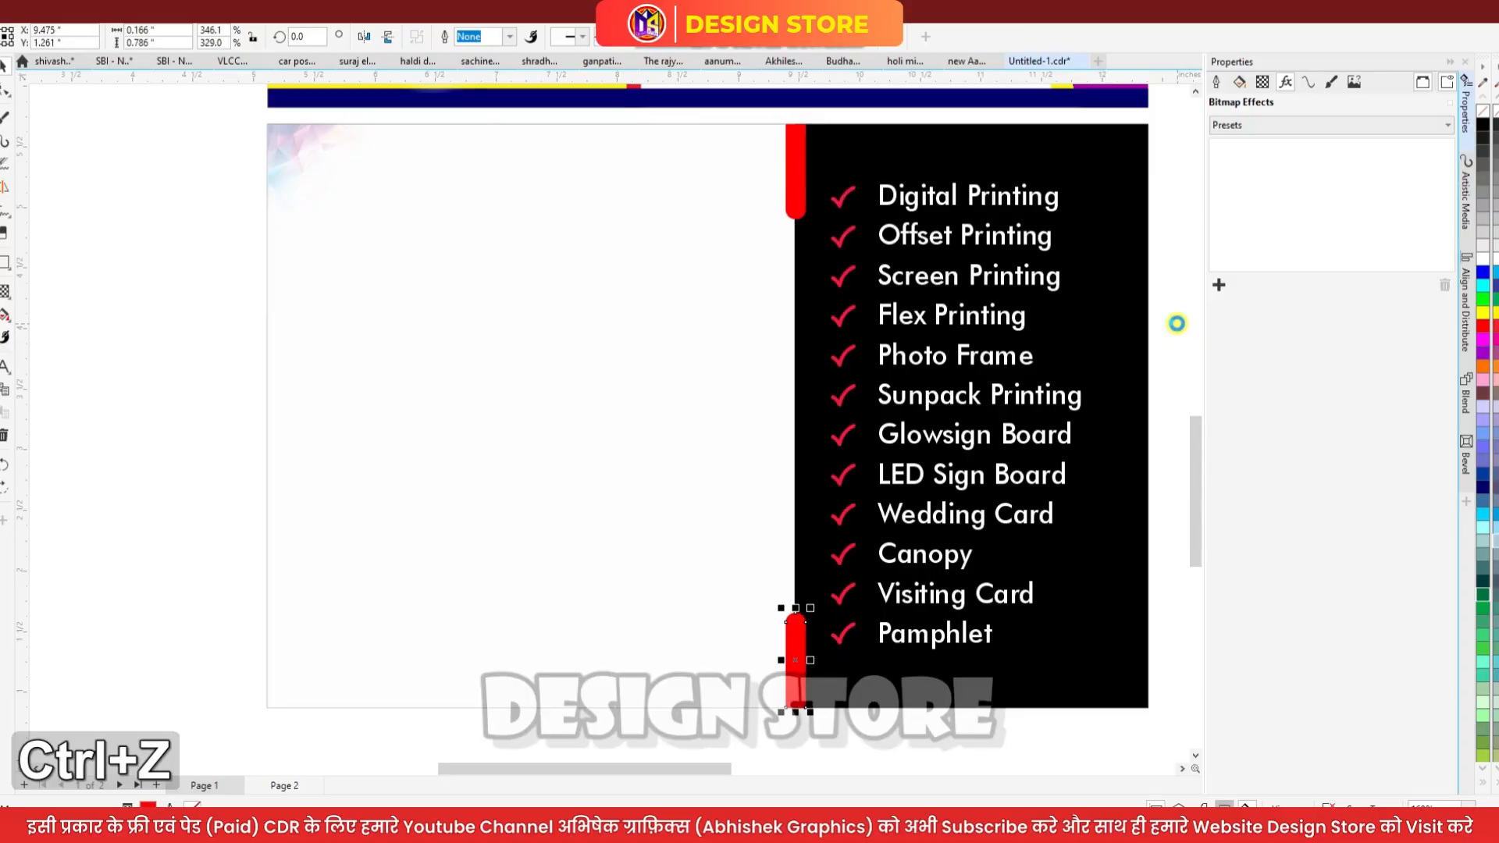
Undo the deletions of the red side tab and the pink column panels on the lower card
{"action": "key", "text": "ctrl+z"}
{"action": "key", "text": "ctrl+z"}
{"action": "key", "text": "ctrl+z"}
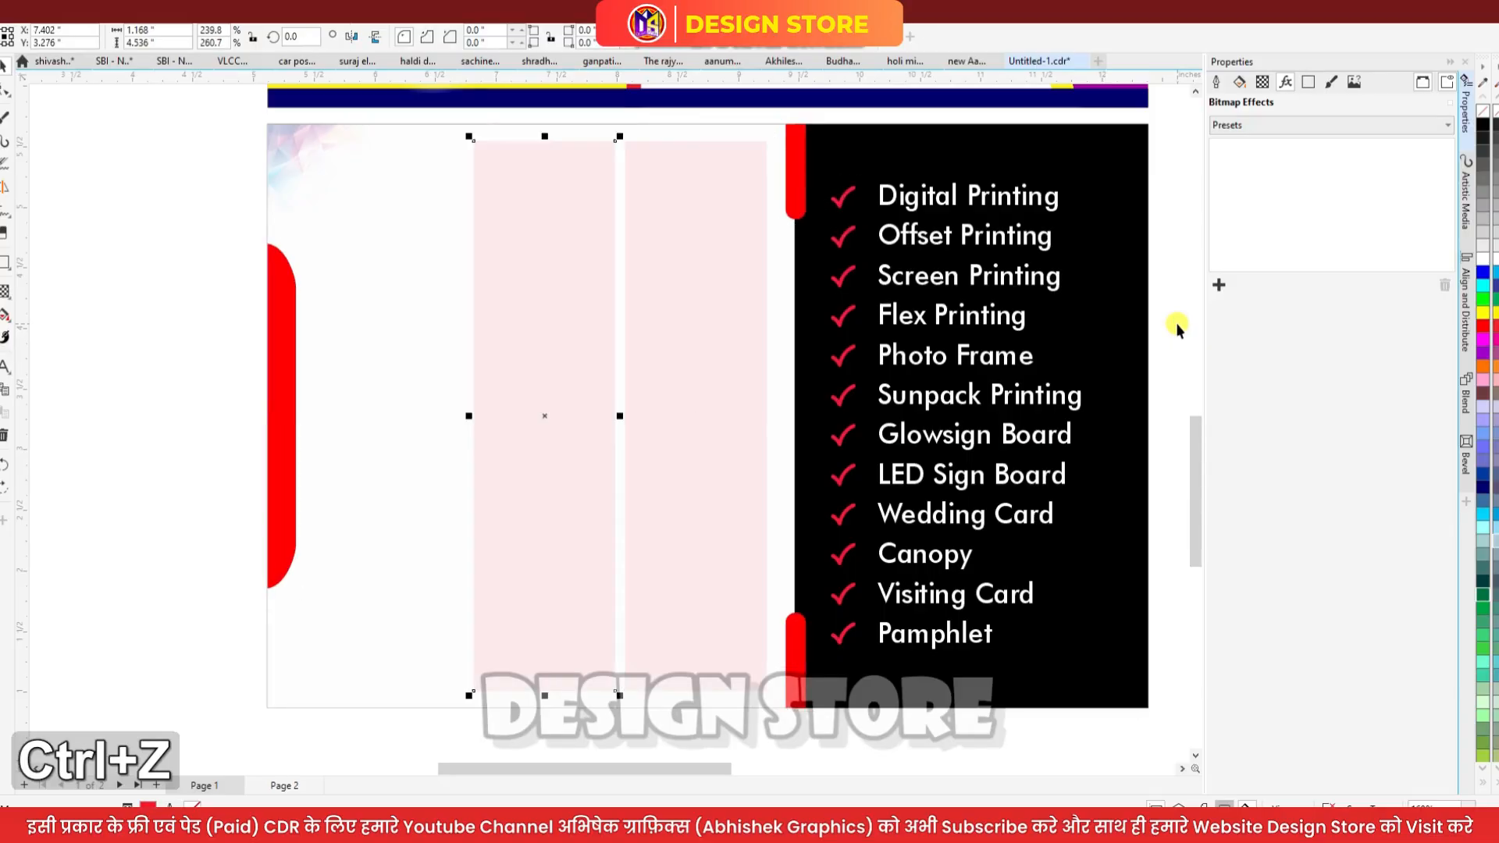
{"action": "key", "text": "ctrl+z"}
{"action": "key", "text": "ctrl+z"}
{"action": "key", "text": "ctrl+z"}
{"action": "key", "text": "ctrl+z"}
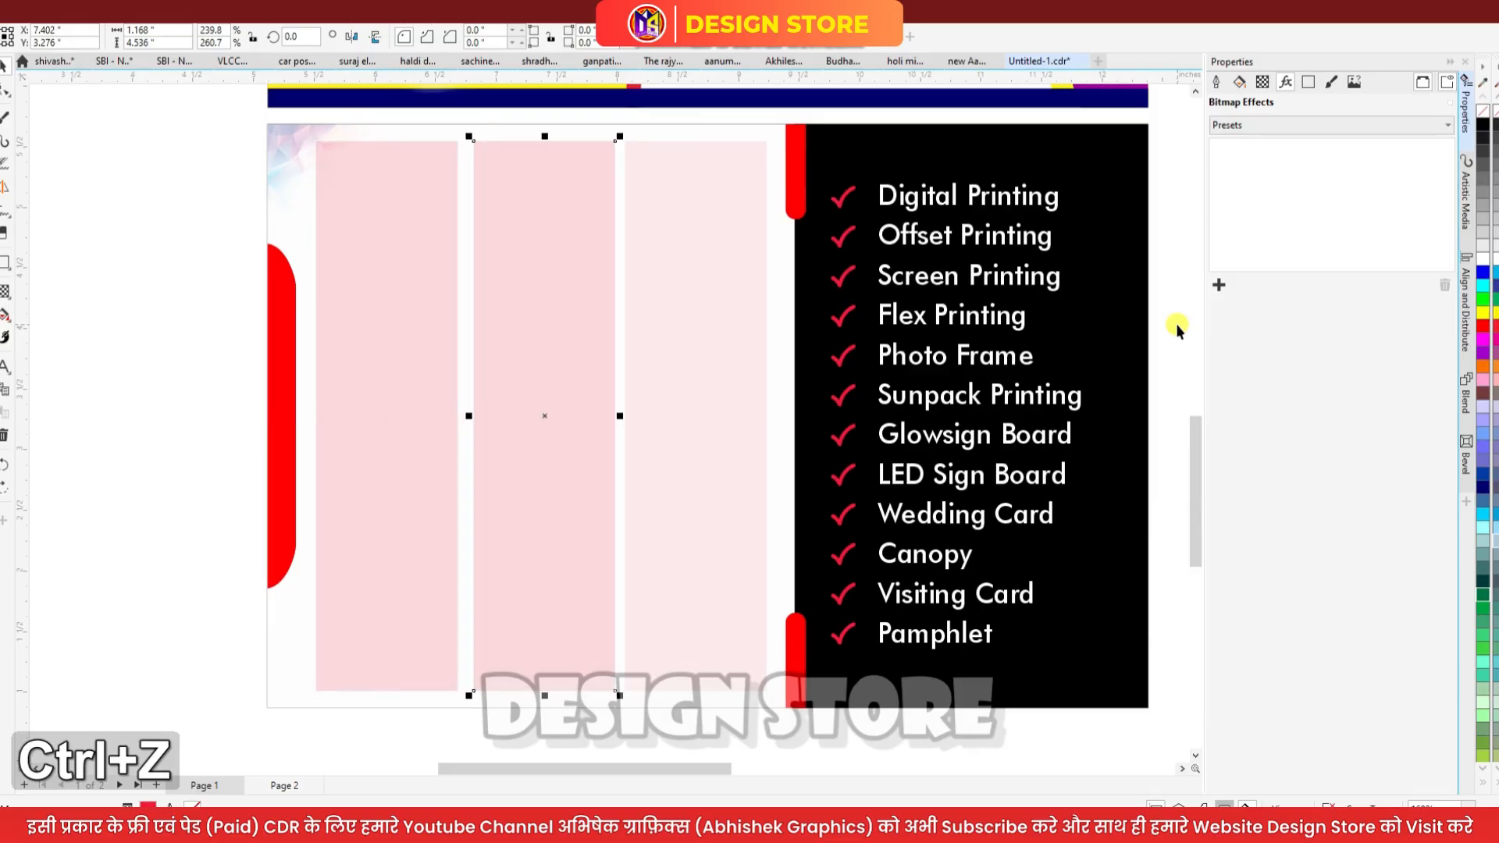
Undo the deletions of the framed product photos in the right-hand column and the upper part of the middle column
{"action": "key", "text": "ctrl+z"}
{"action": "key", "text": "ctrl+z"}
{"action": "key", "text": "ctrl+z"}
{"action": "key", "text": "ctrl+z"}
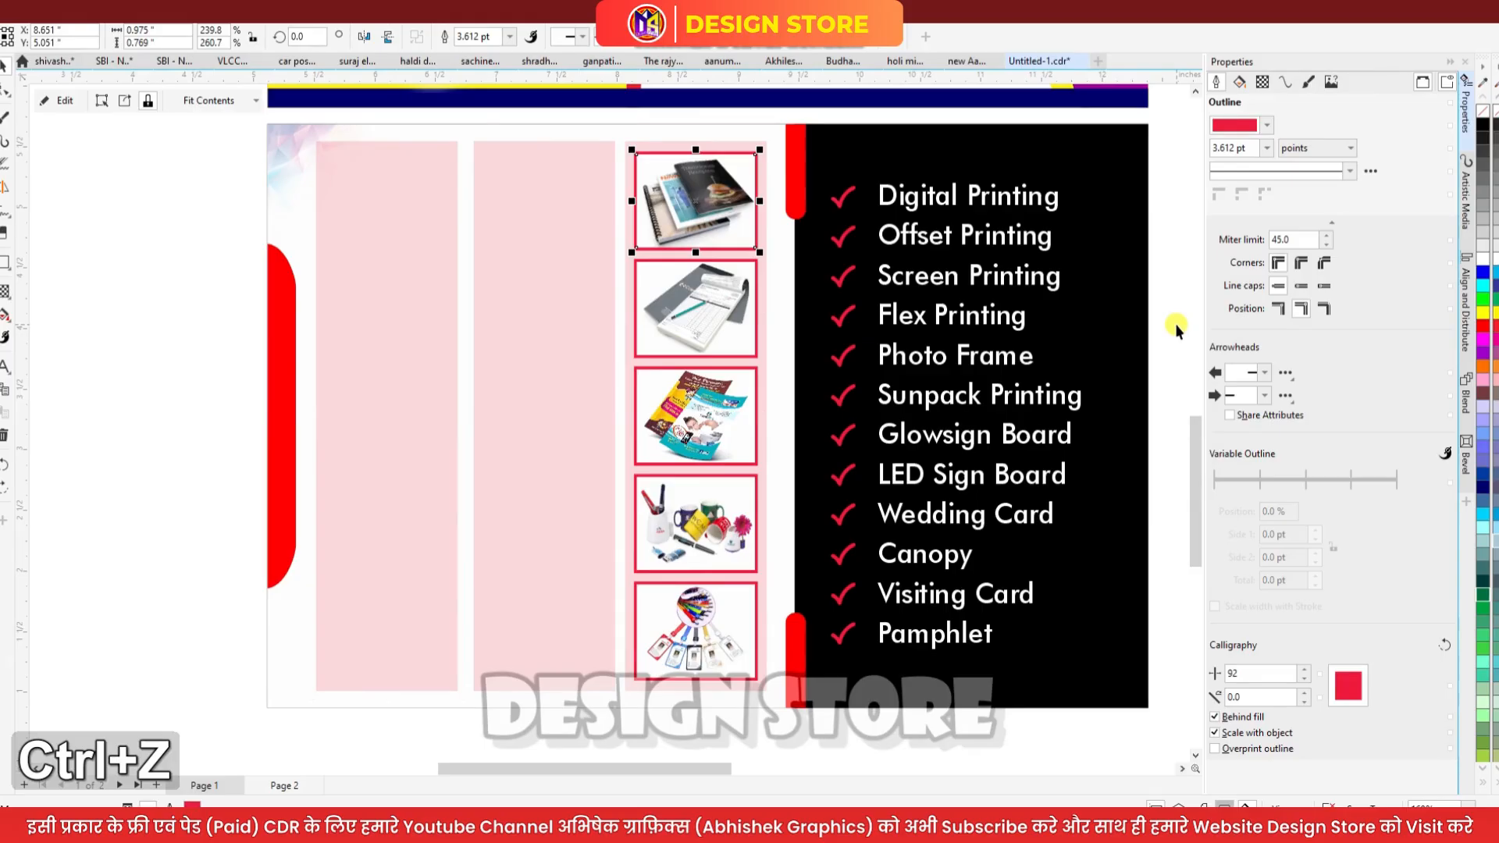
{"action": "key", "text": "ctrl+z"}
{"action": "key", "text": "ctrl+z"}
{"action": "key", "text": "ctrl+z"}
{"action": "key", "text": "ctrl+z"}
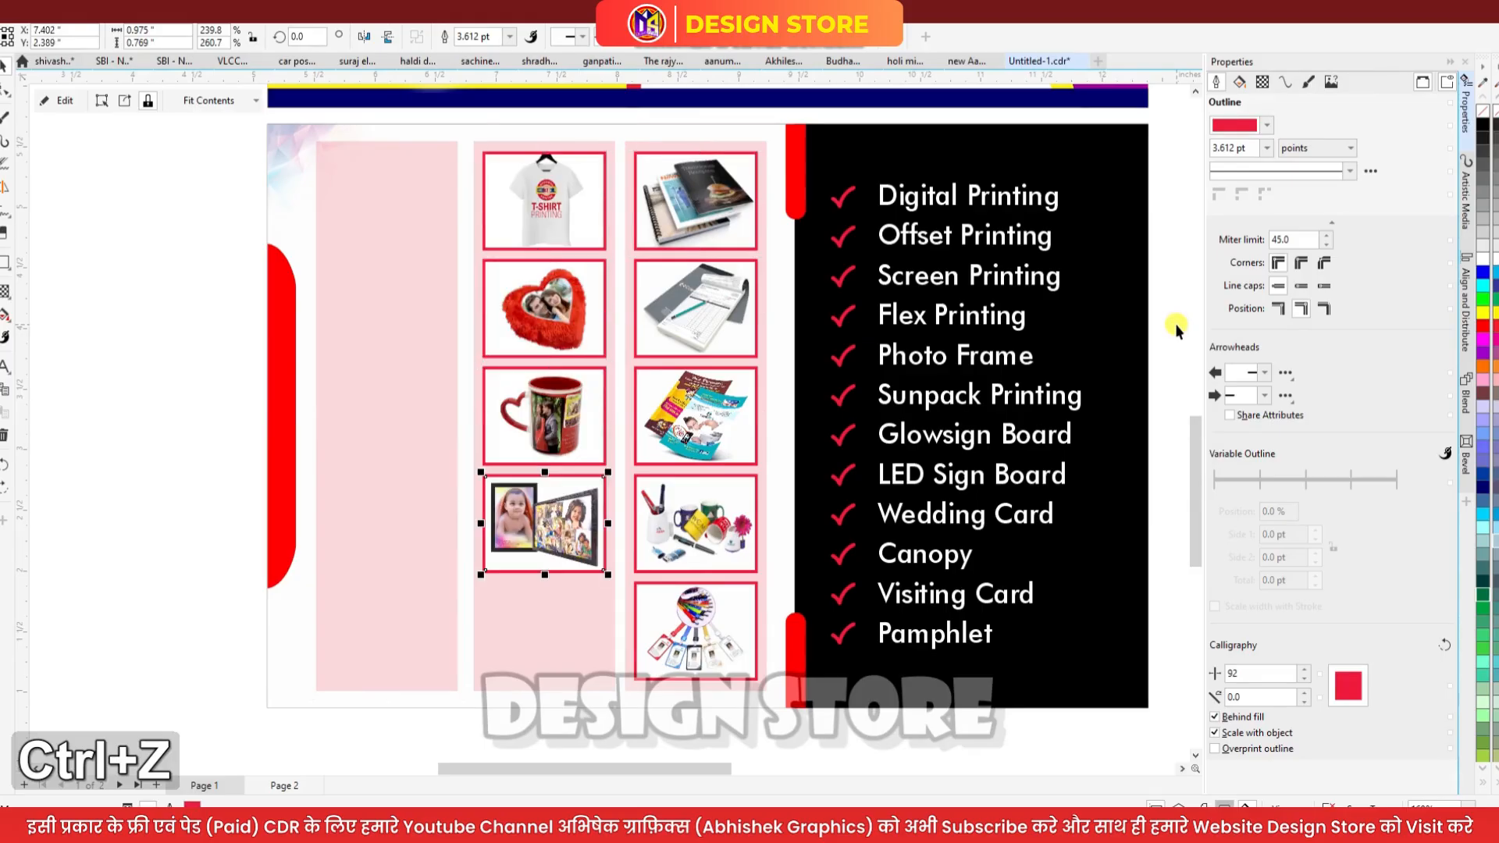
Undo the deletions of the last middle-column photo and all left-column product photos, and clear the selection
{"action": "key", "text": "ctrl+z"}
{"action": "key", "text": "ctrl+z"}
{"action": "key", "text": "ctrl+z"}
{"action": "key", "text": "ctrl+z"}
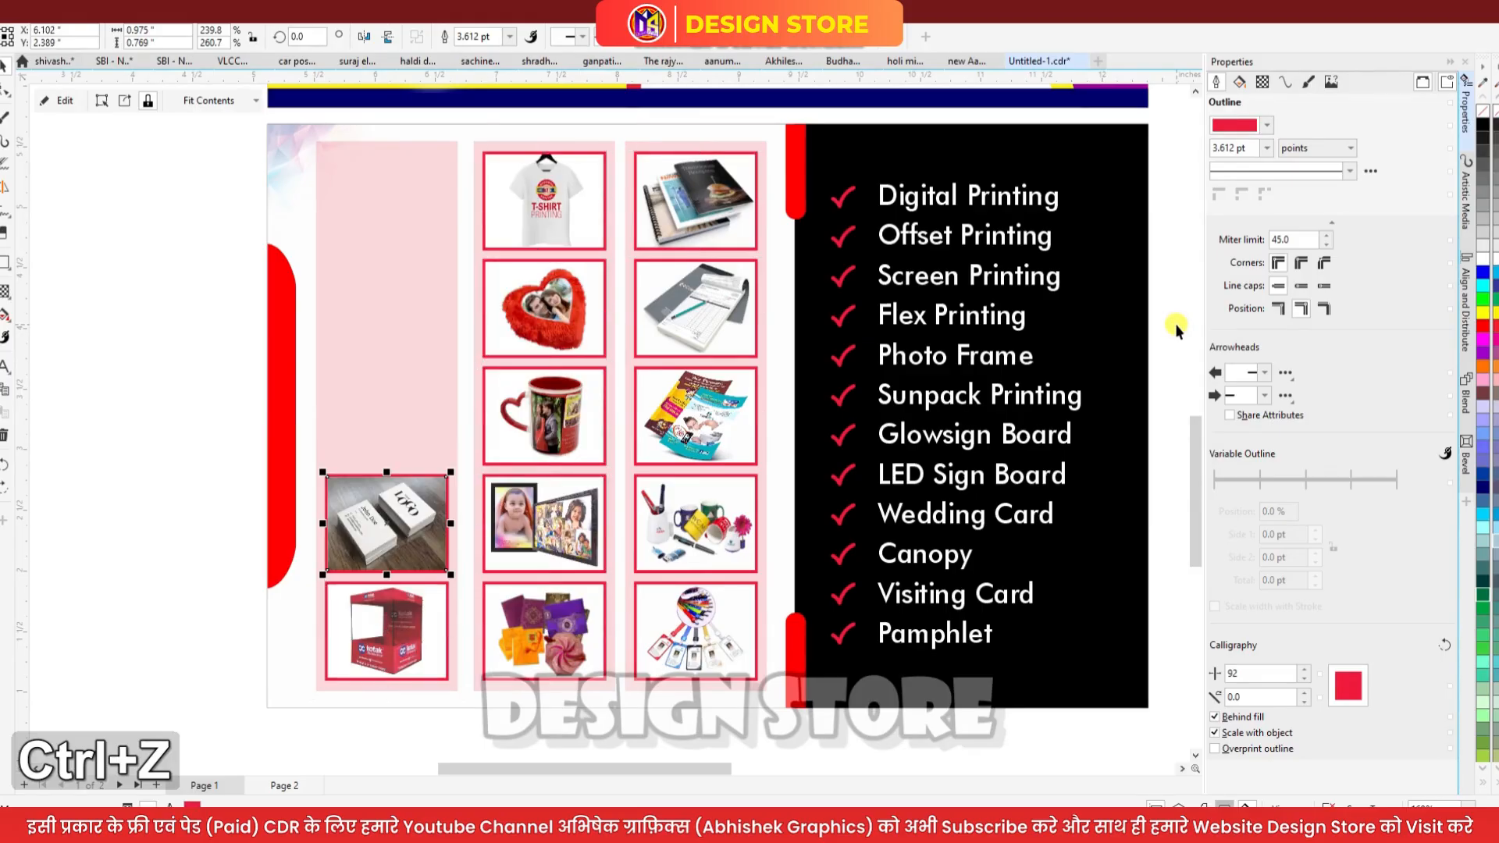
{"action": "key", "text": "ctrl+z"}
{"action": "key", "text": "ctrl+z"}
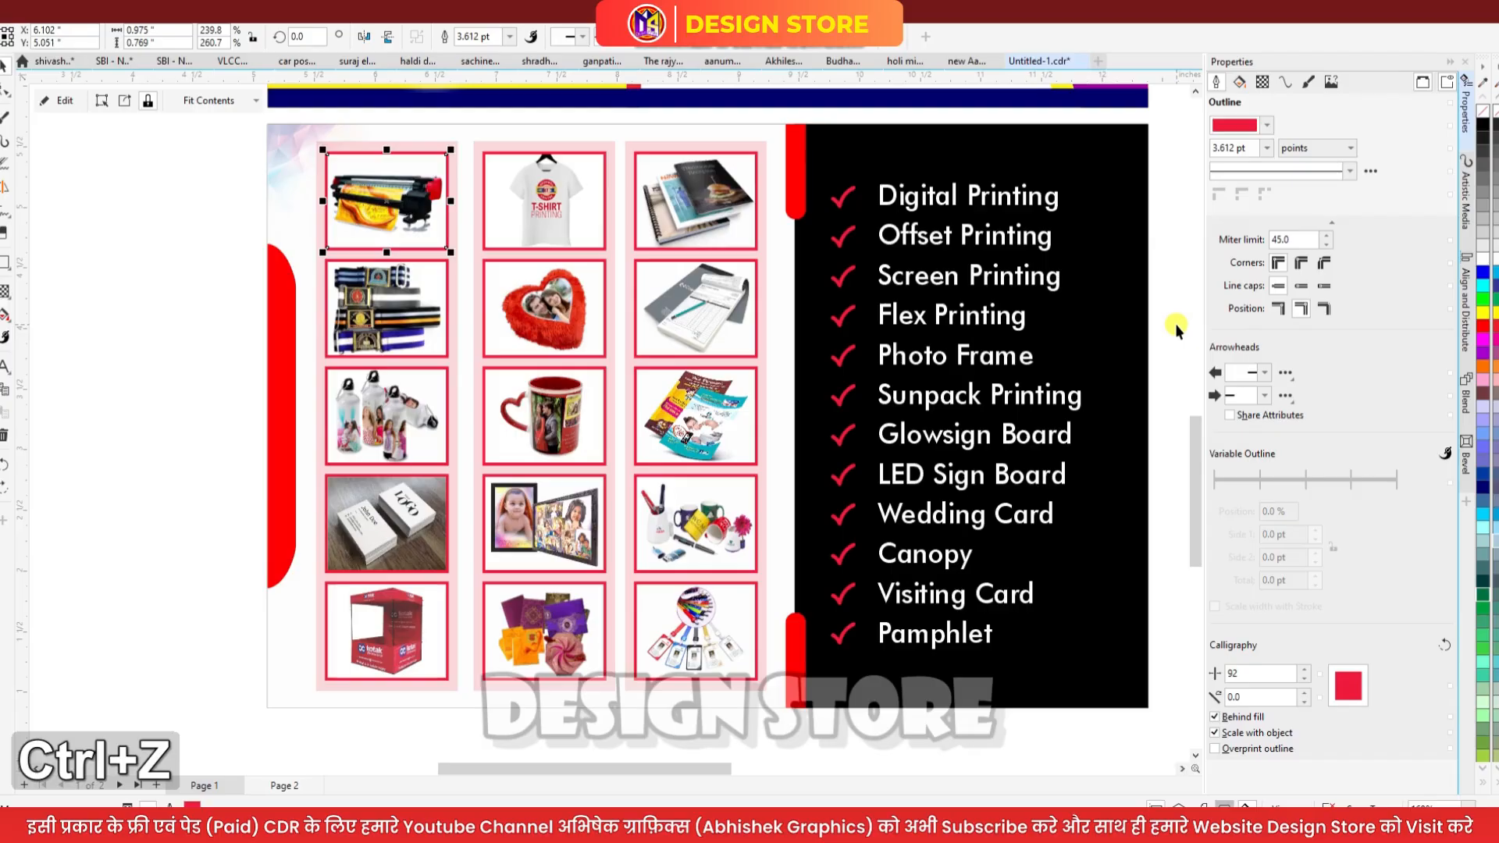
{"action": "left_click", "coordinate": [1176, 328]}
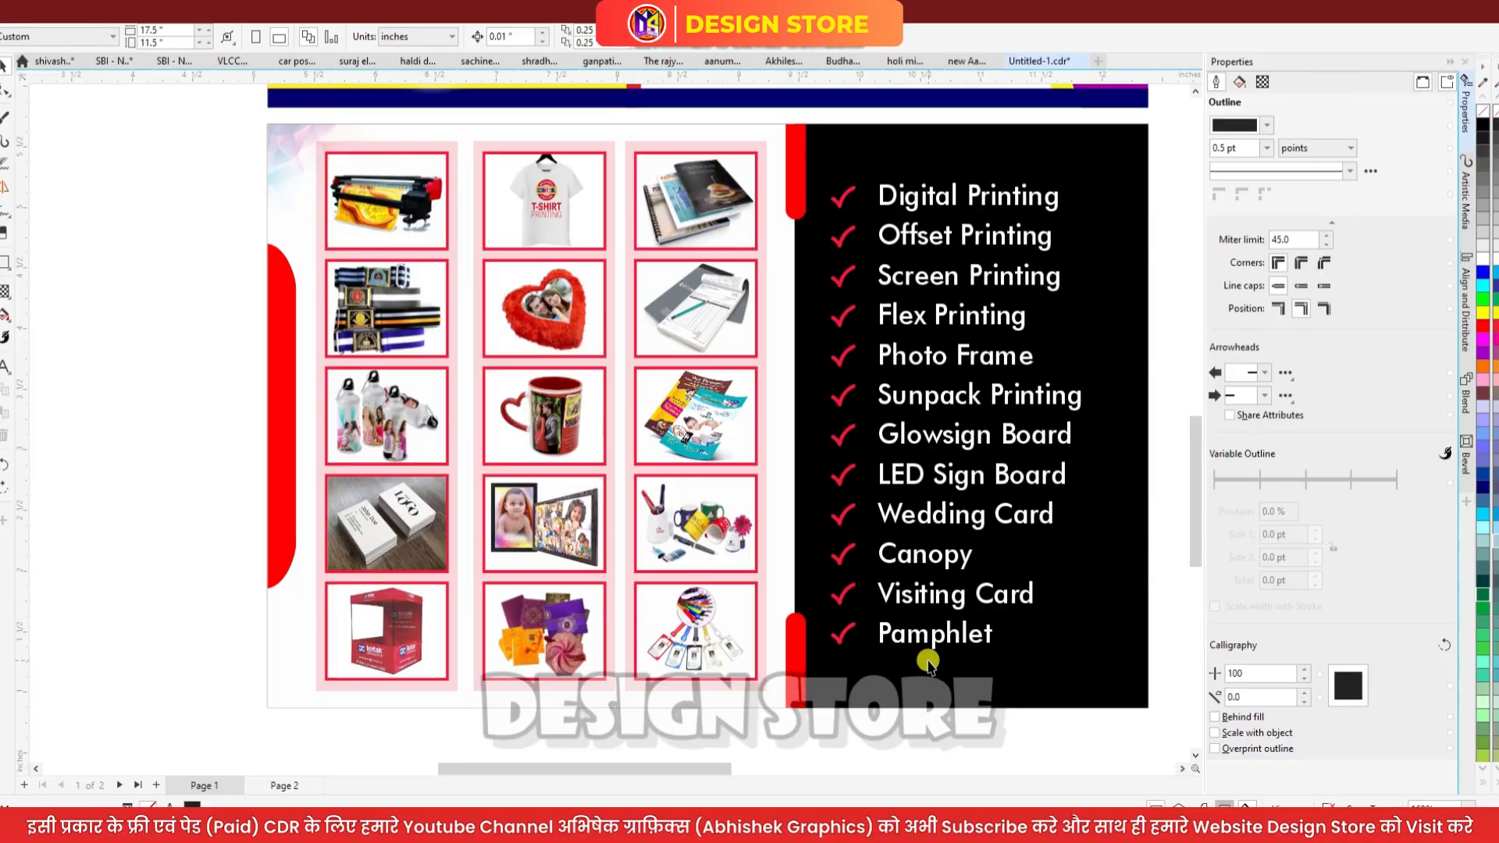
Examine the restored lower card up close and the complete two-card layout on the page
{"action": "key", "text": "F2"}
{"action": "left_click_drag", "start_coordinate": [864, 590], "coordinate": [1153, 715]}
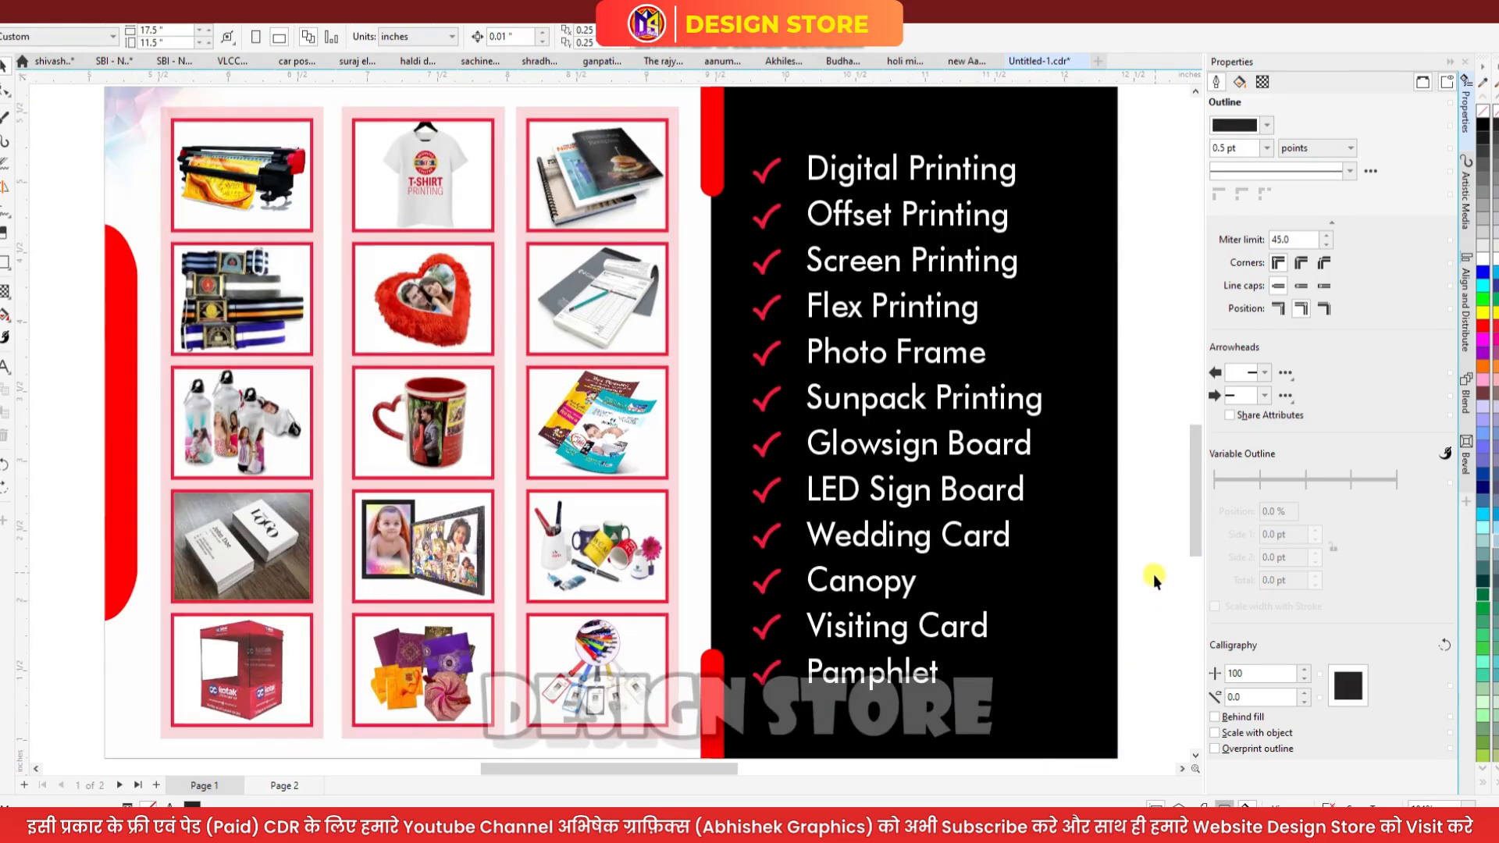
{"action": "left_click_drag", "start_coordinate": [1195, 533], "coordinate": [1208, 647]}
{"action": "key", "text": "F4"}
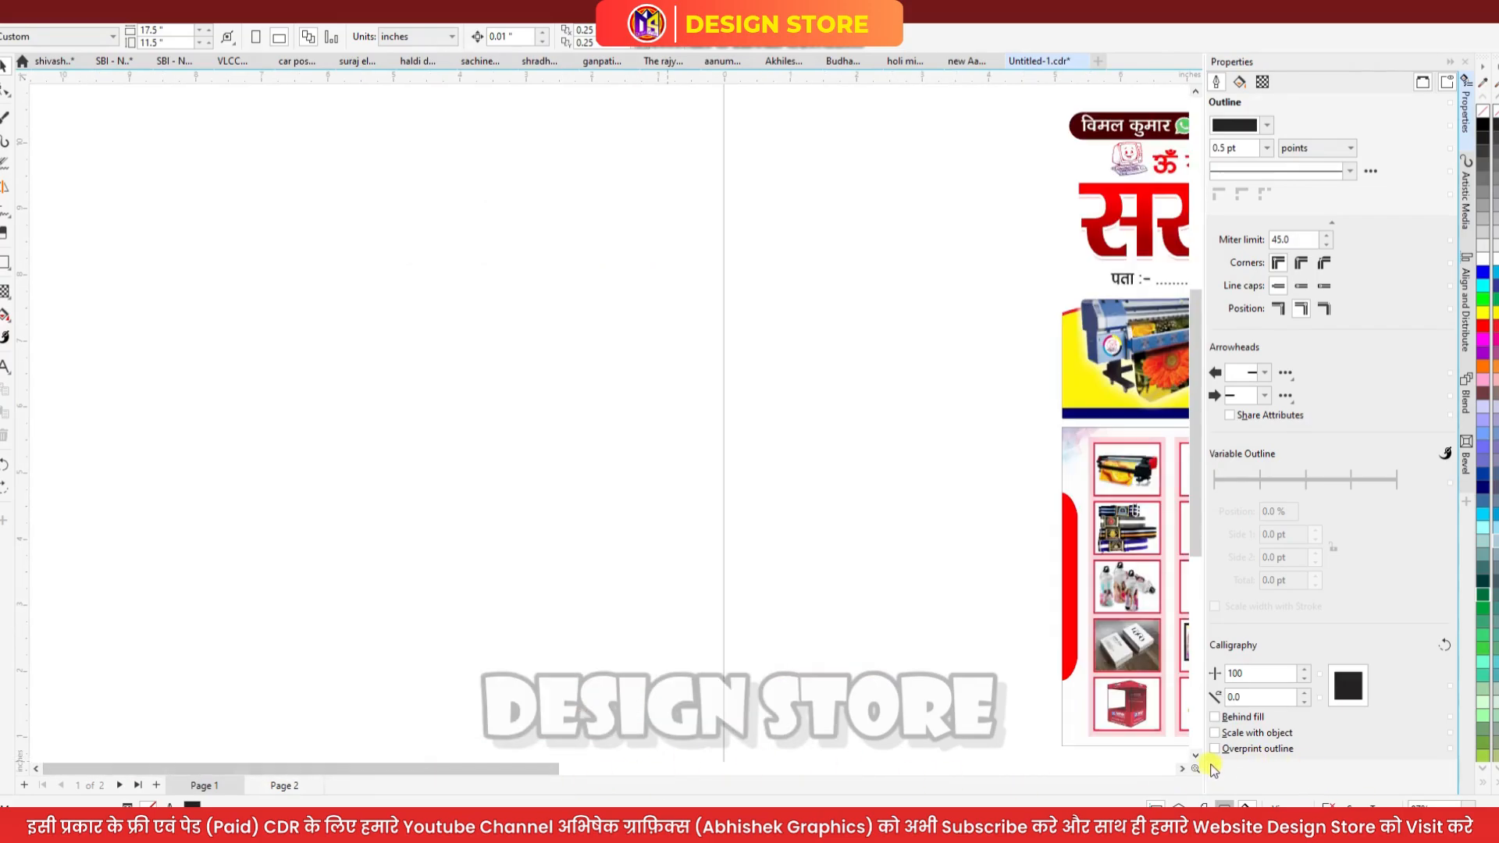
{"action": "left_click", "coordinate": [1183, 770]}
{"action": "left_click", "coordinate": [1182, 770]}
{"action": "left_click", "coordinate": [1182, 770]}
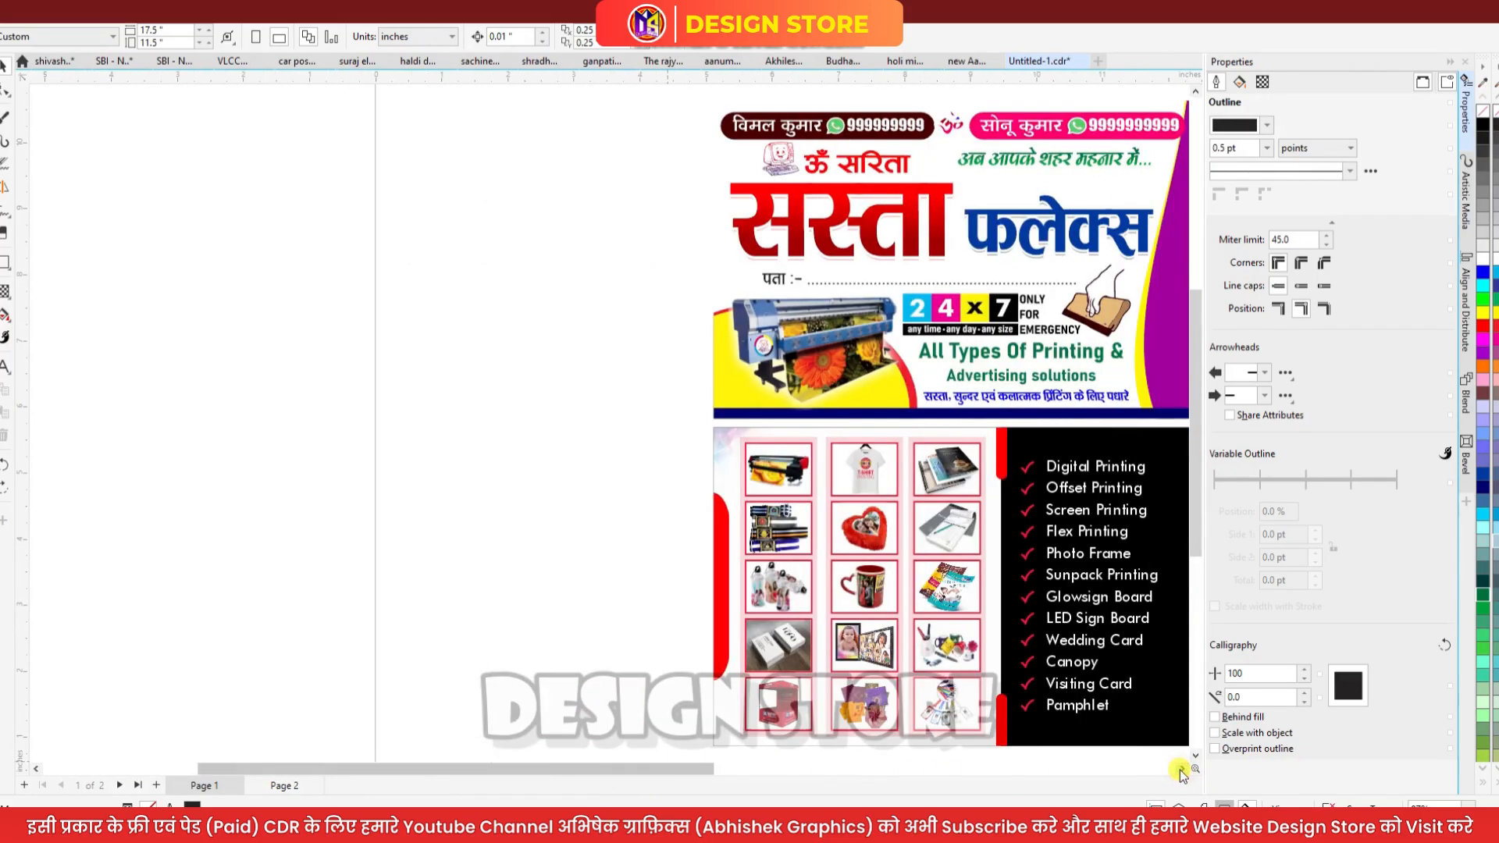
{"action": "left_click", "coordinate": [1182, 770]}
{"action": "left_click", "coordinate": [1182, 770]}
{"action": "left_click", "coordinate": [1182, 770]}
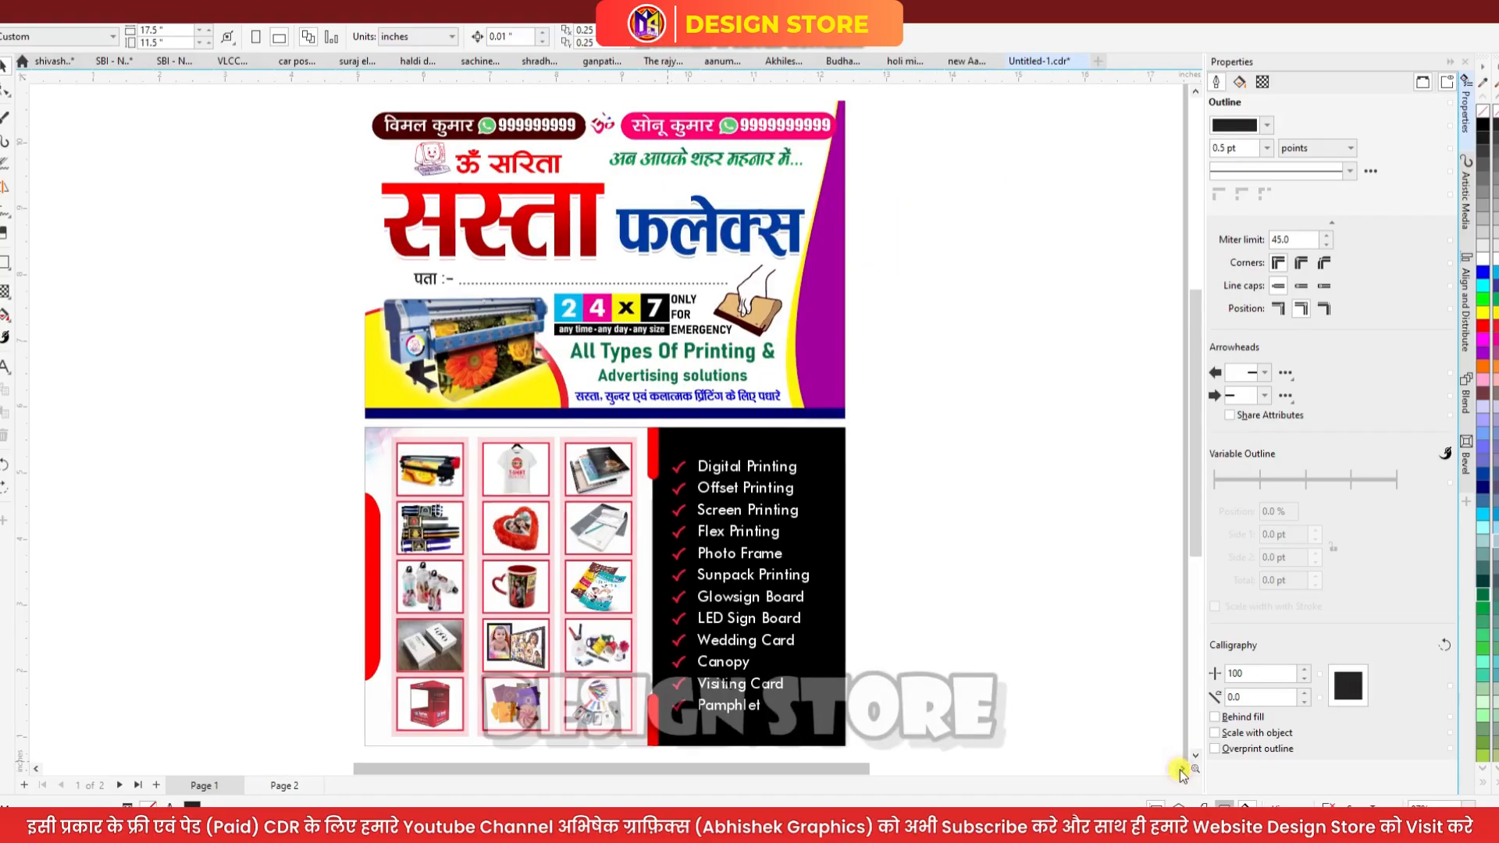
{"action": "left_click", "coordinate": [1182, 770]}
{"action": "left_click", "coordinate": [1182, 770]}
{"action": "left_click", "coordinate": [1183, 769]}
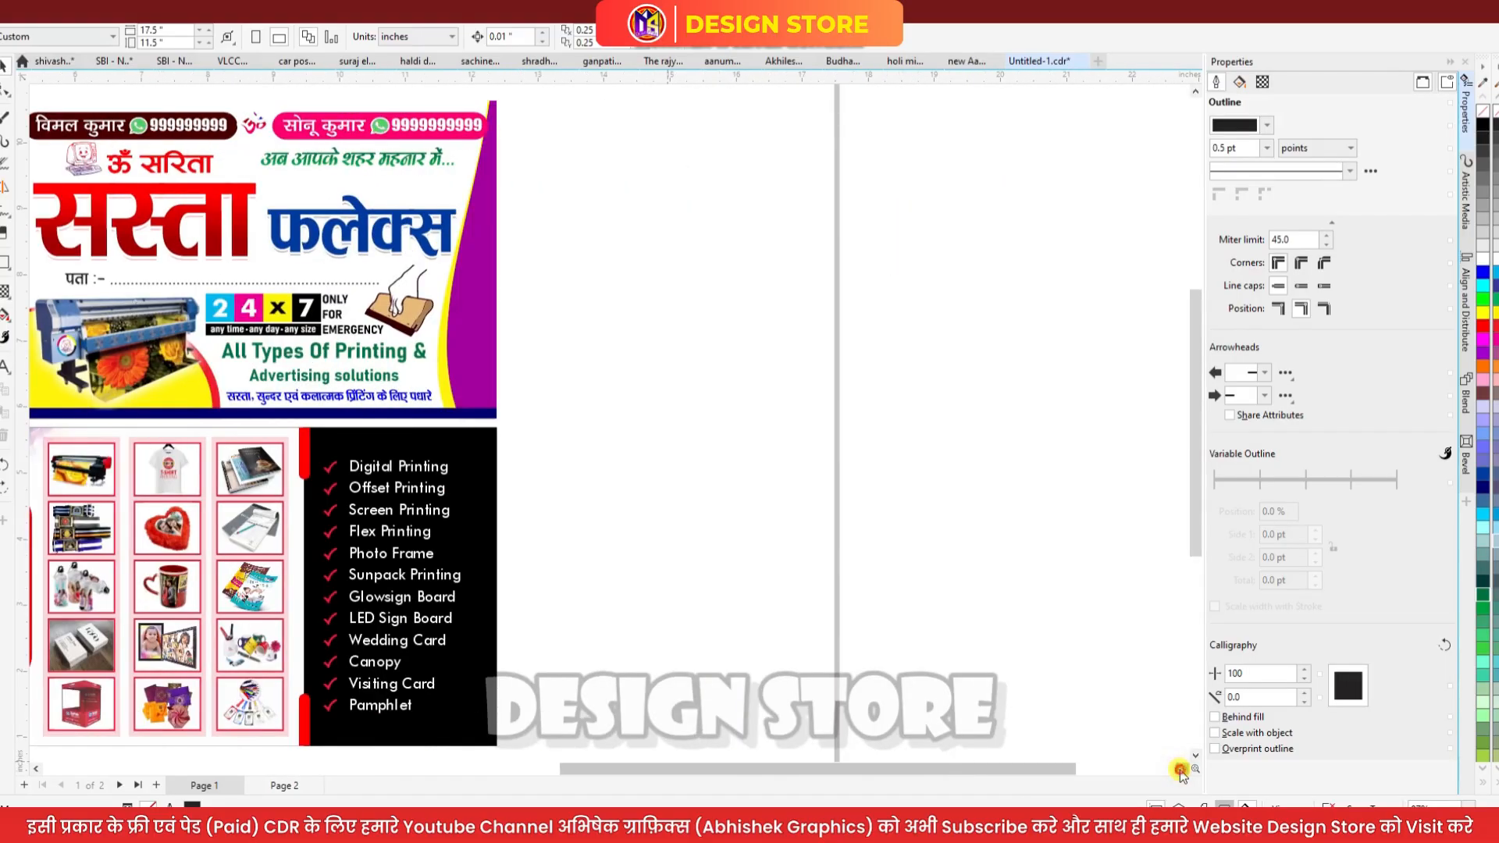
{"action": "left_click", "coordinate": [1182, 770]}
{"action": "left_click", "coordinate": [1182, 770]}
{"action": "left_click", "coordinate": [1183, 770]}
{"action": "left_click", "coordinate": [1183, 770]}
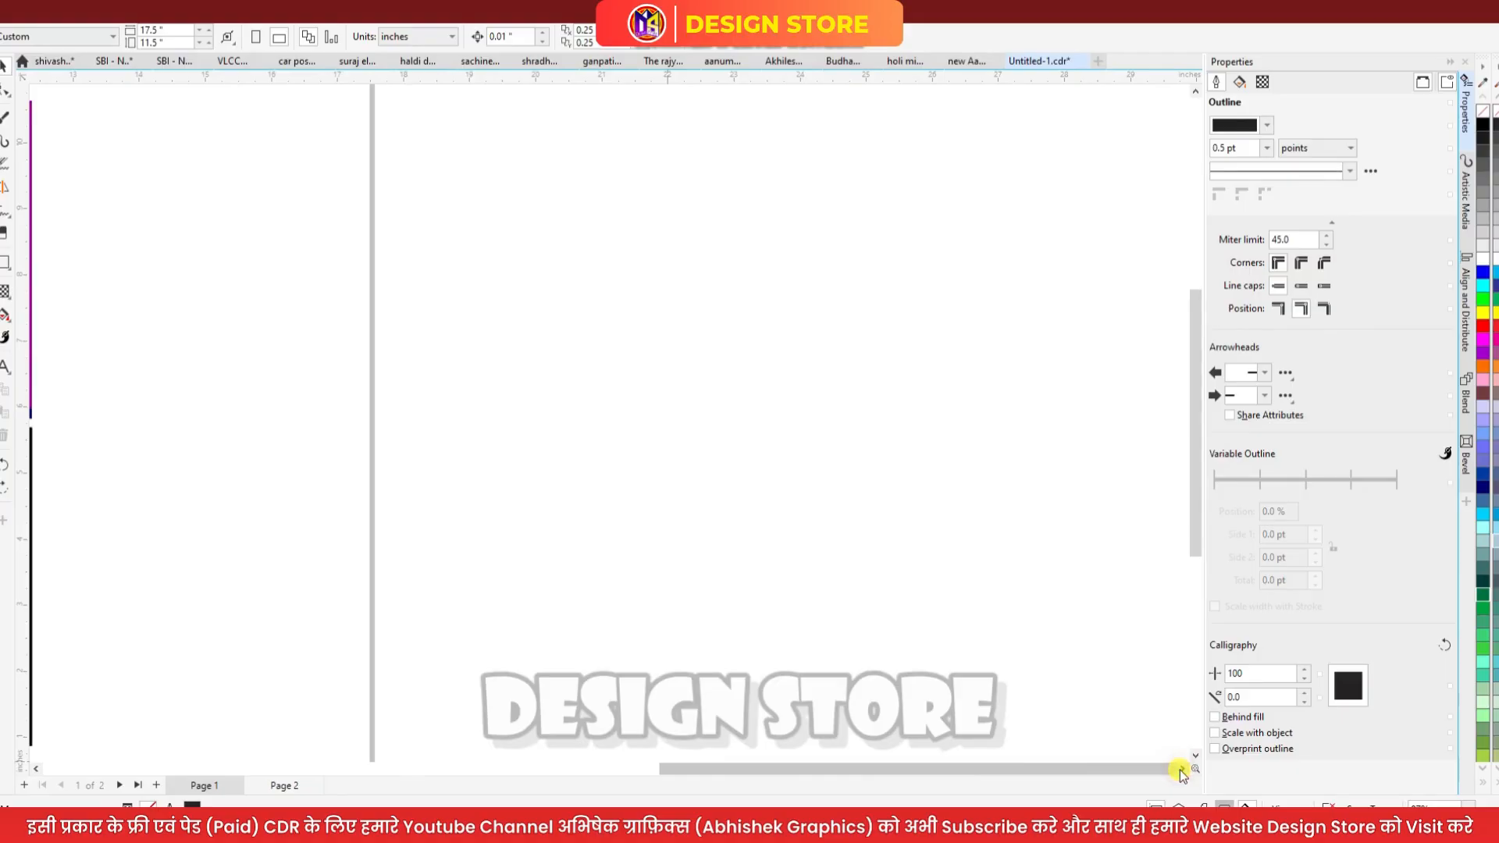
{"action": "left_click", "coordinate": [1182, 770]}
{"action": "left_click", "coordinate": [1182, 770]}
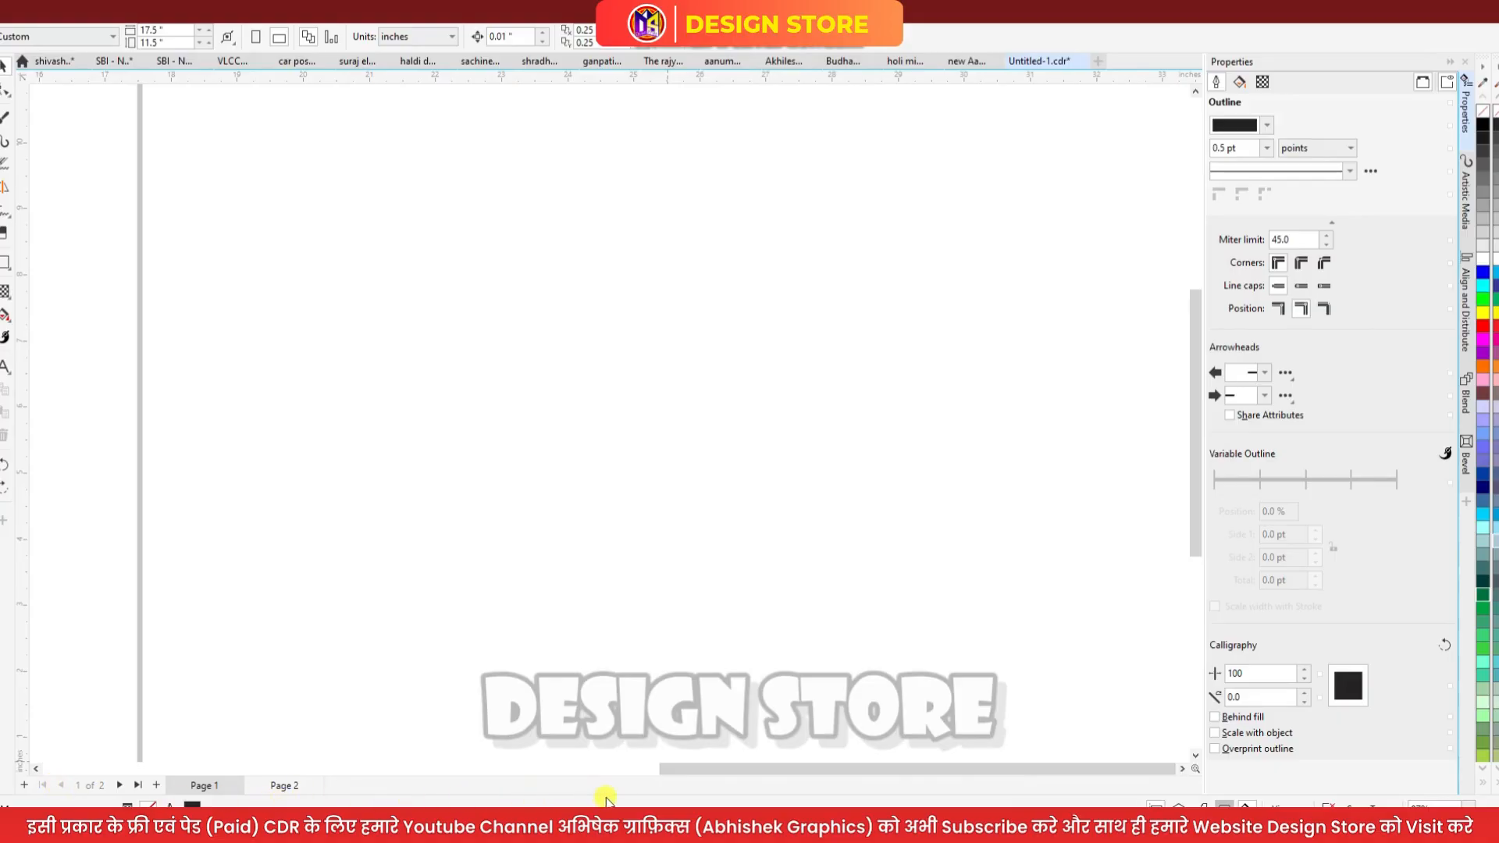
{"action": "left_click", "coordinate": [688, 772]}
{"action": "left_click_drag", "start_coordinate": [688, 772], "coordinate": [526, 761]}
{"action": "left_click_drag", "start_coordinate": [478, 763], "coordinate": [45, 775]}
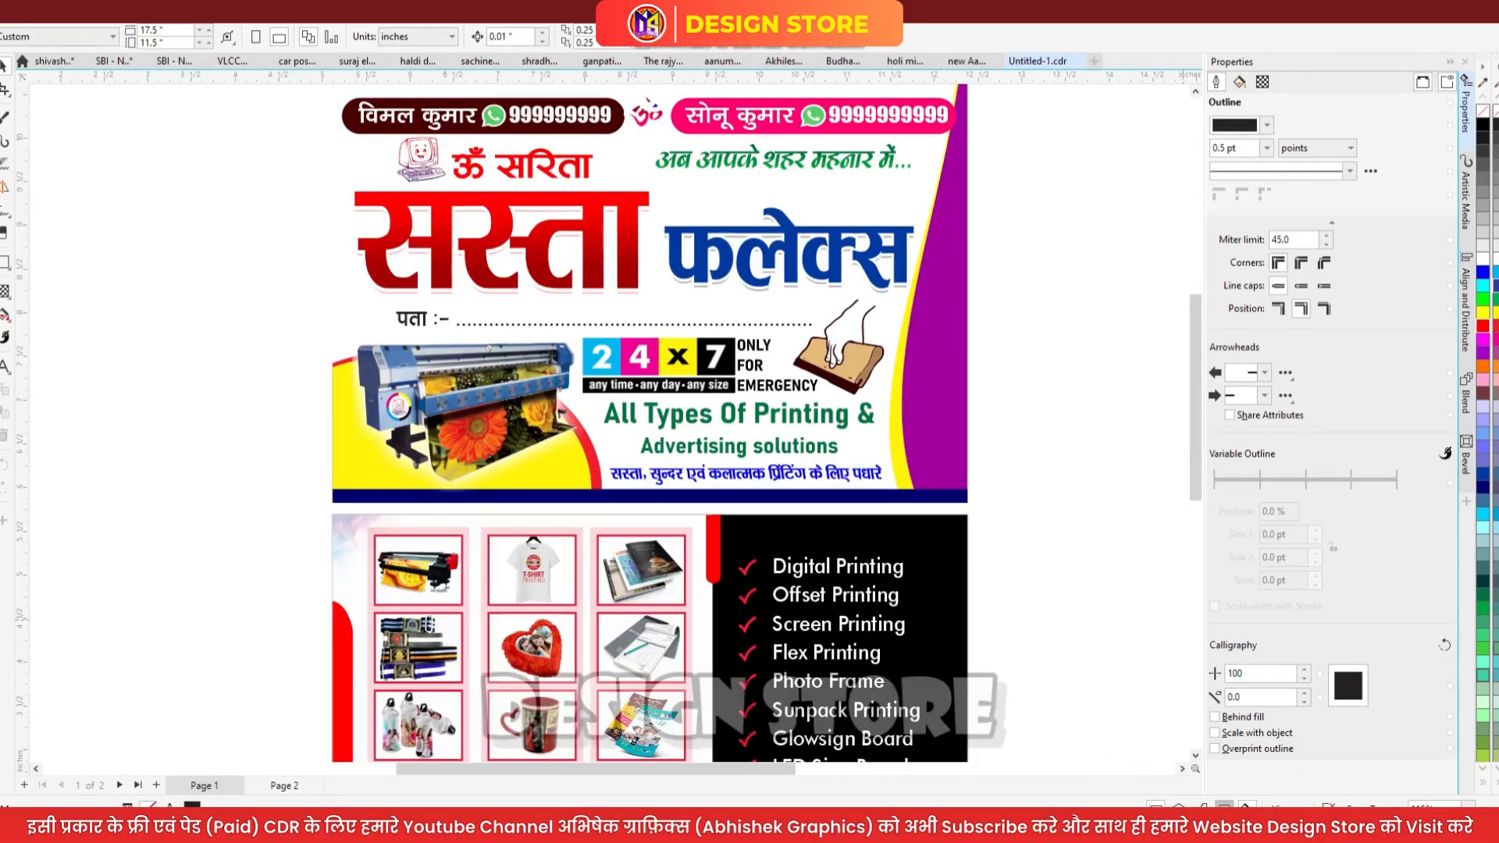
Ungroup the complete card layout into its separate elements
{"action": "scroll", "coordinate": [1025, 706], "scroll_direction": "down", "scroll_amount": 2}
{"action": "scroll", "coordinate": [813, 237], "scroll_direction": "up", "scroll_amount": 4}
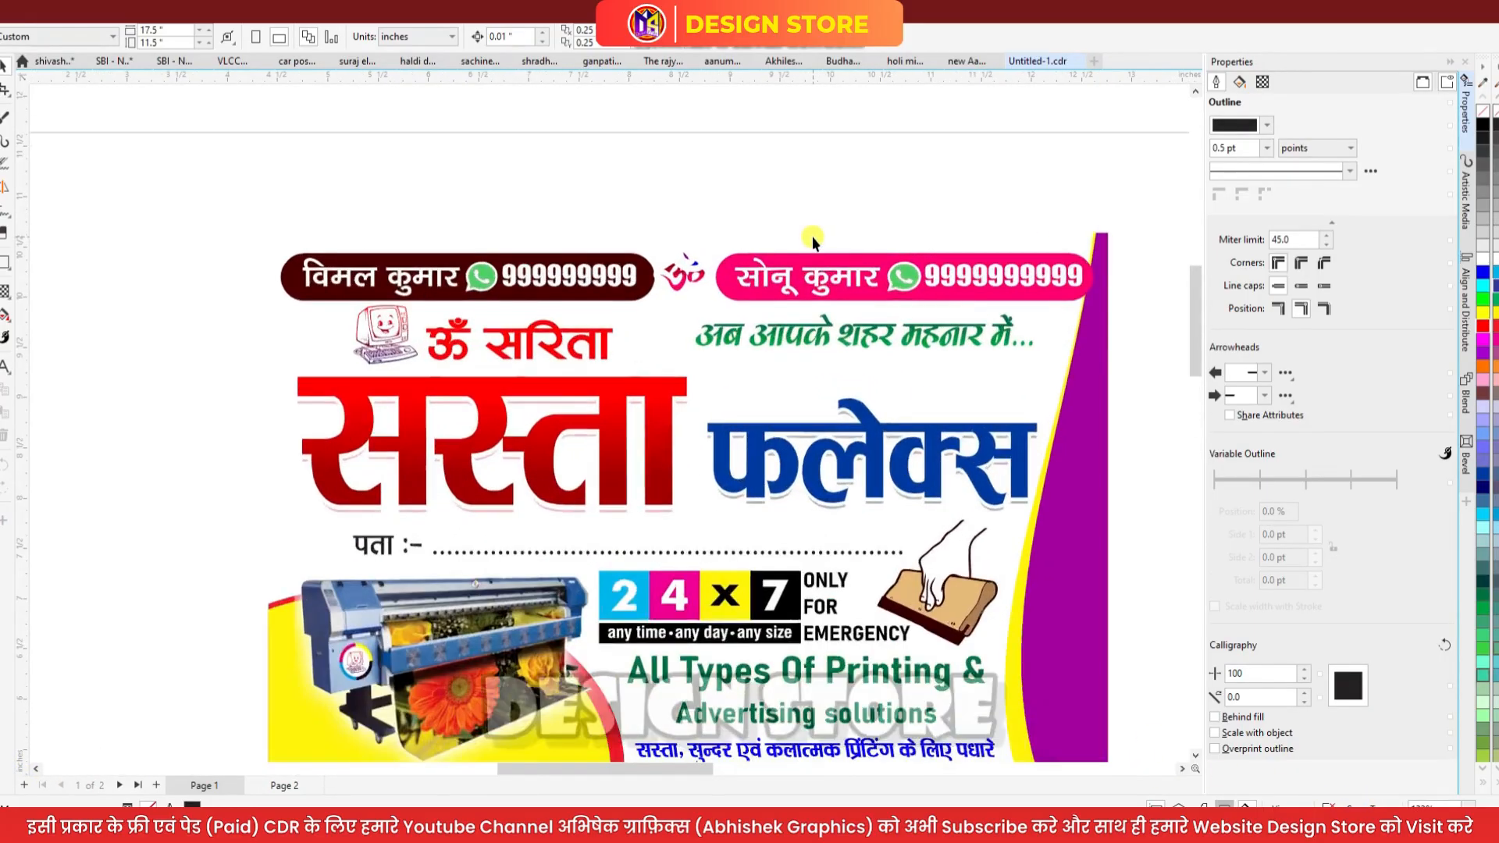
{"action": "scroll", "coordinate": [813, 237], "scroll_direction": "up", "scroll_amount": 2}
{"action": "scroll", "coordinate": [662, 299], "scroll_direction": "down", "scroll_amount": 2}
{"action": "left_click", "coordinate": [537, 296]}
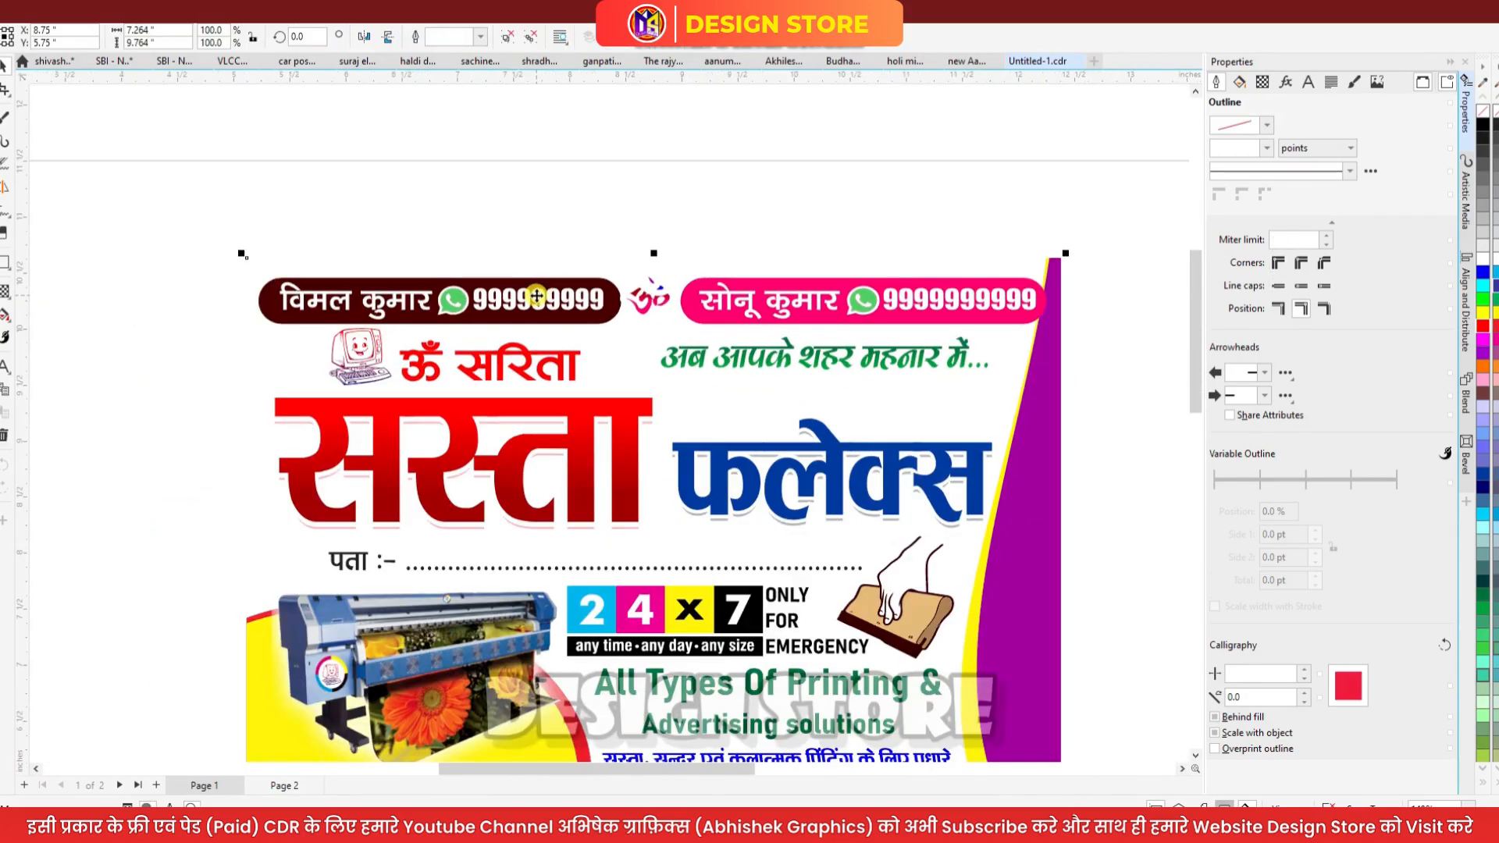
{"action": "key", "text": "ctrl+u"}
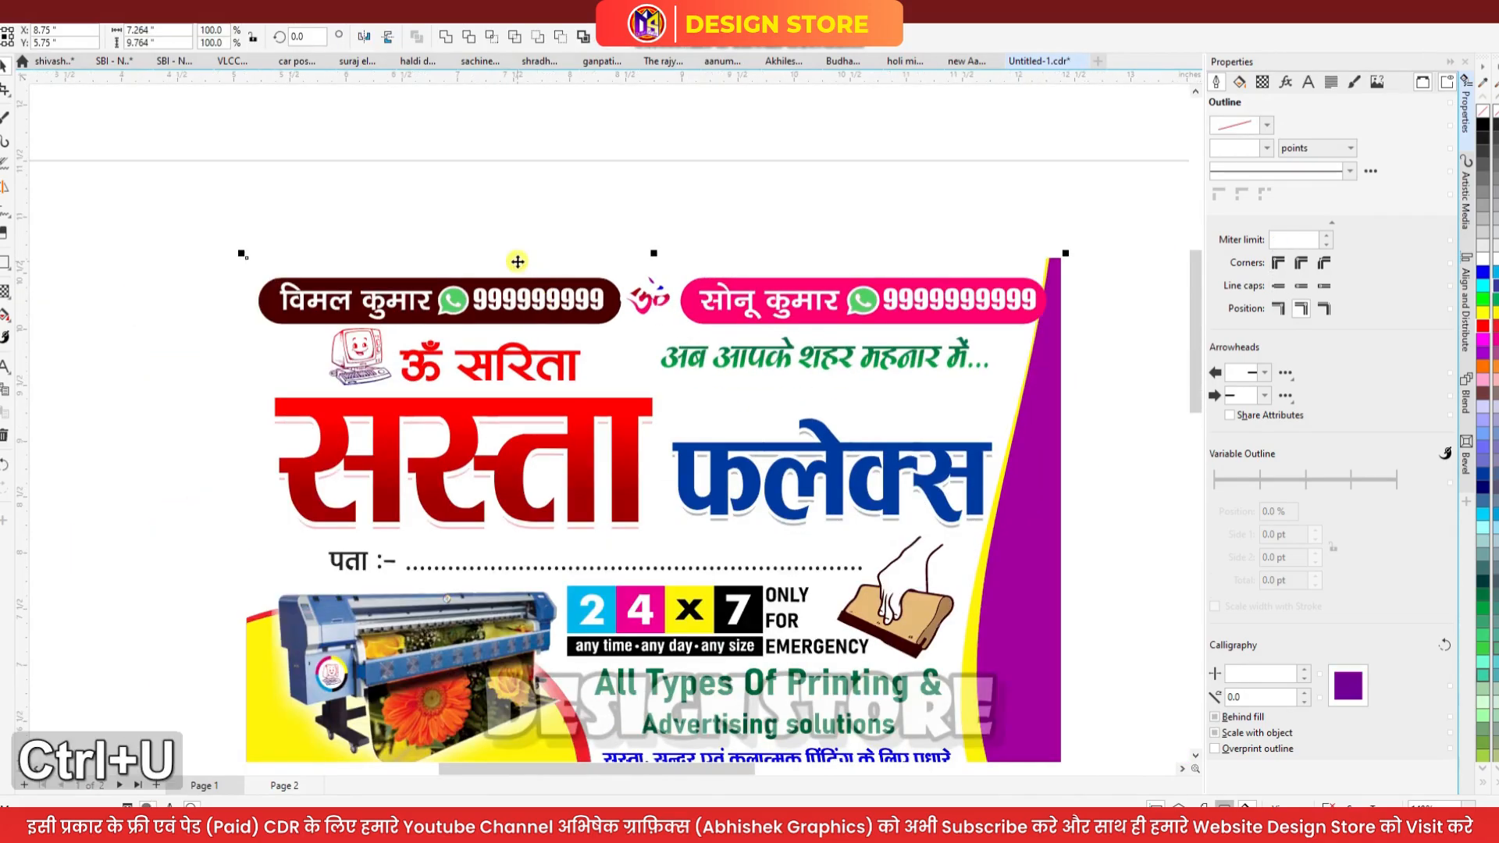
{"action": "scroll", "coordinate": [518, 262], "scroll_direction": "down", "scroll_amount": 2}
{"action": "key", "text": "ctrl+u"}
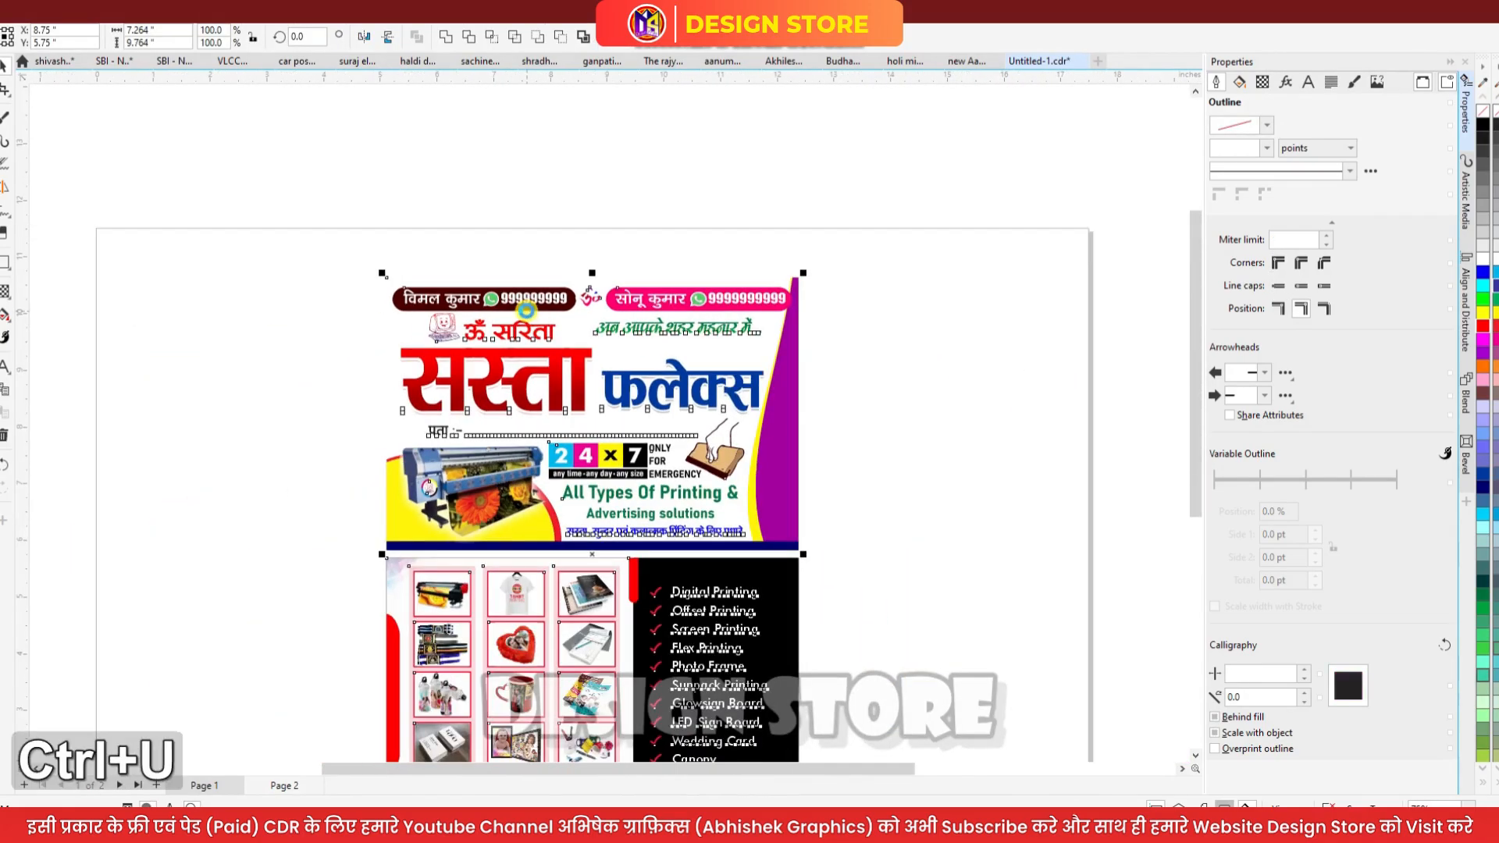
{"action": "scroll", "coordinate": [471, 299], "scroll_direction": "up", "scroll_amount": 2}
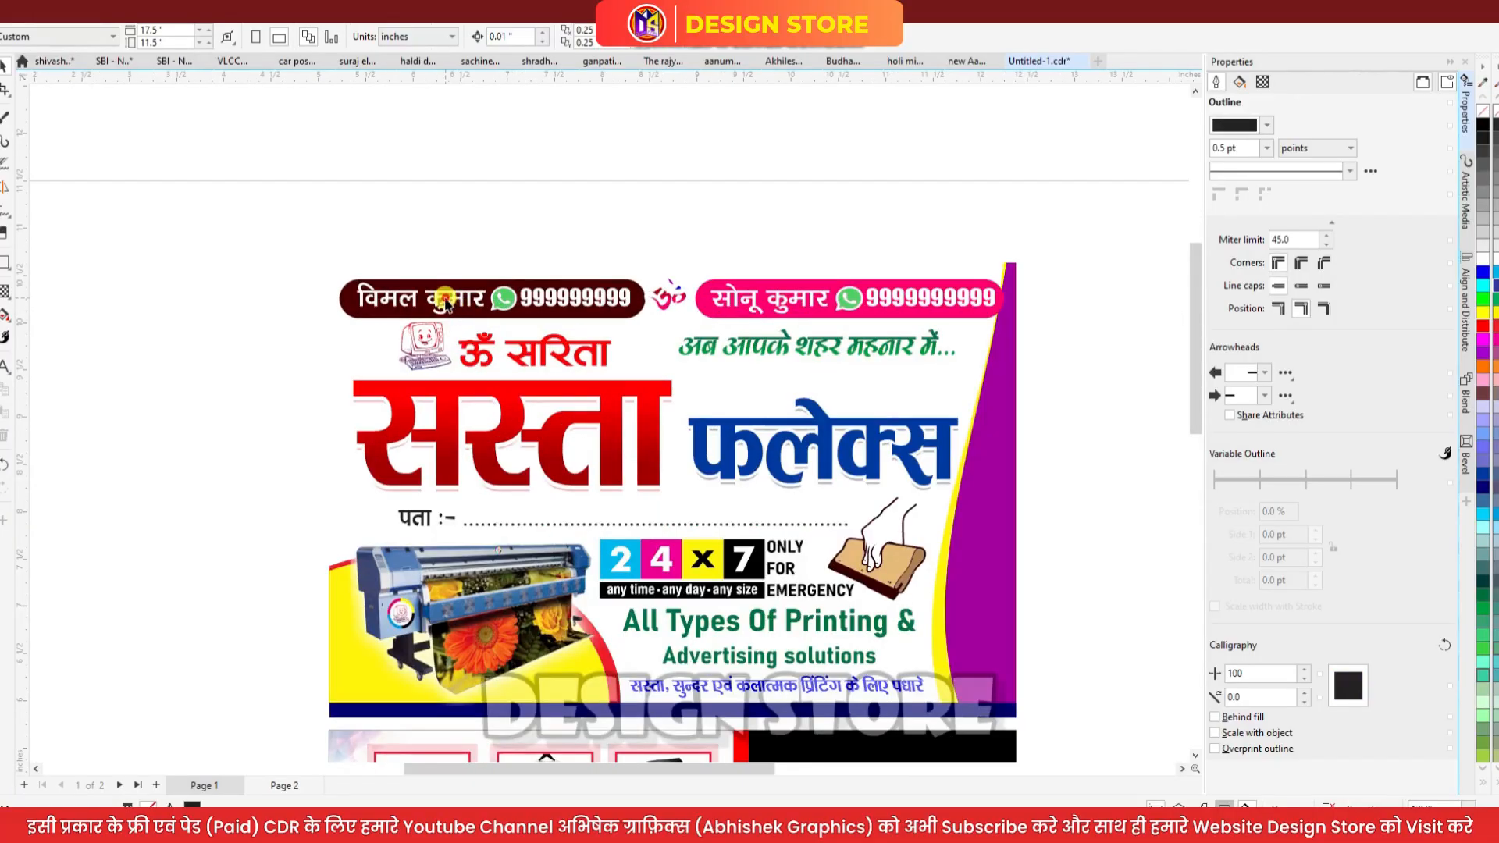
Try moving the dark brown contact banner and its WhatsApp icon individually, undoing each move
{"action": "left_click", "coordinate": [460, 299]}
{"action": "left_click_drag", "start_coordinate": [460, 299], "coordinate": [562, 238]}
{"action": "key", "text": "ctrl+z"}
{"action": "key", "text": "ctrl+z"}
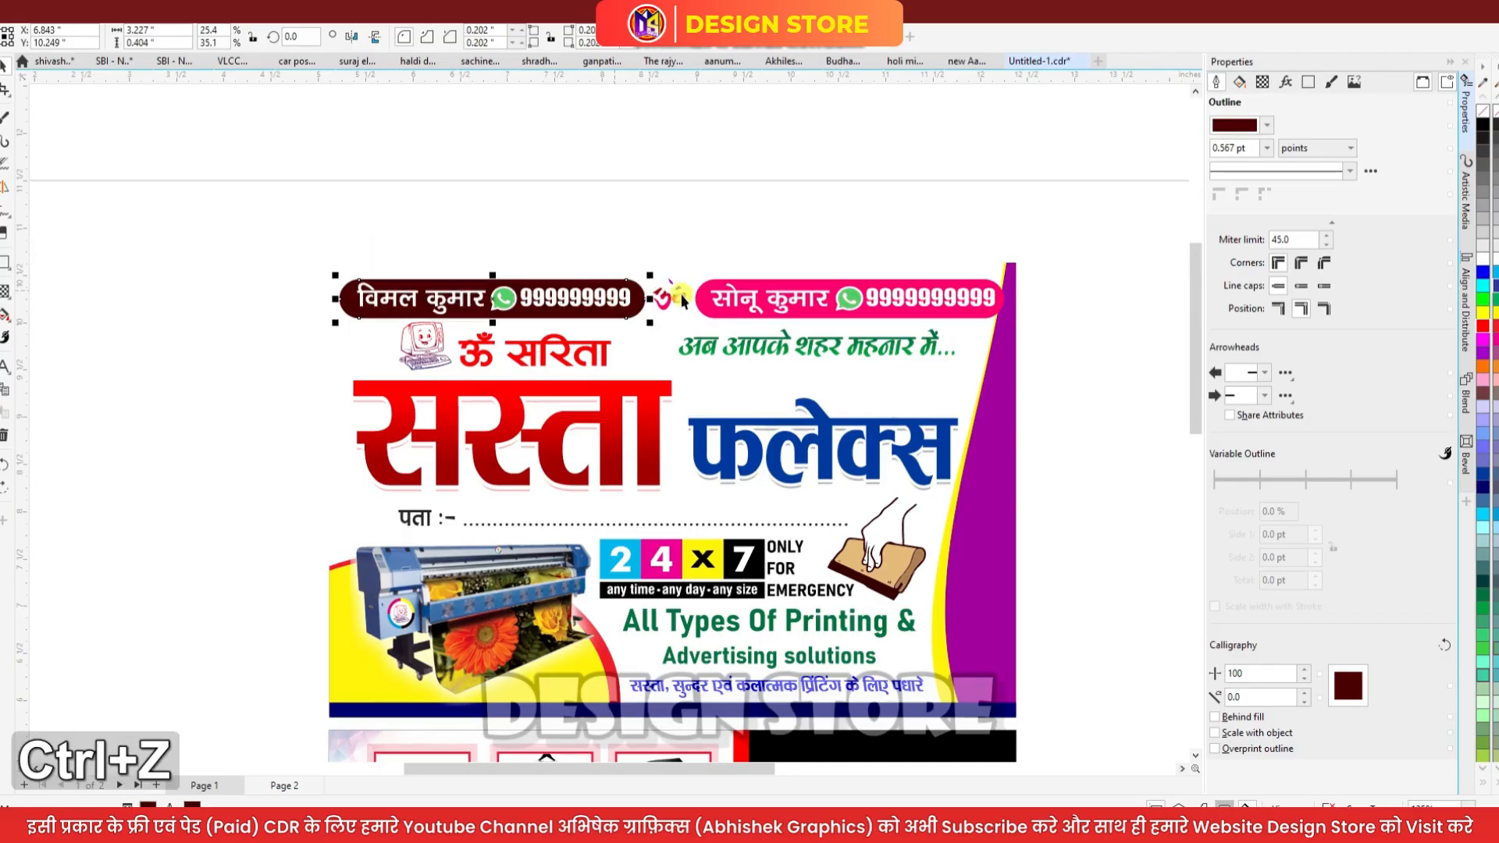
{"action": "scroll", "coordinate": [492, 295], "scroll_direction": "up", "scroll_amount": 2}
{"action": "left_click", "coordinate": [520, 287]}
{"action": "left_click_drag", "start_coordinate": [520, 287], "coordinate": [520, 248]}
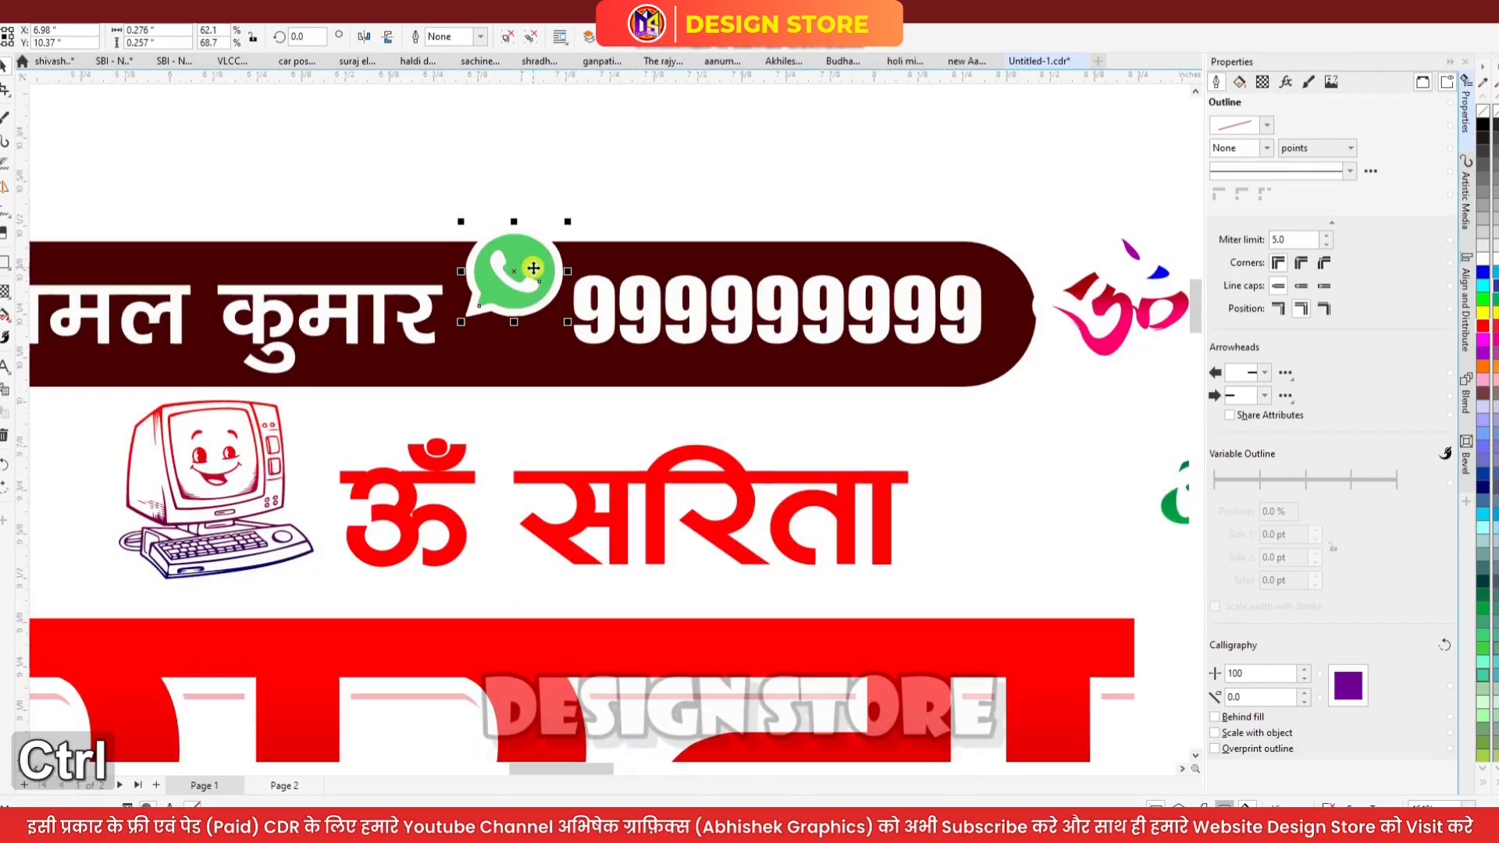
{"action": "key", "text": "ctrl+z"}
Try moving the green bubble and the white handset inside the WhatsApp icon, undoing each move
{"action": "scroll", "coordinate": [520, 286], "scroll_direction": "up", "scroll_amount": 2}
{"action": "left_click", "coordinate": [501, 335]}
{"action": "left_click_drag", "start_coordinate": [501, 335], "coordinate": [517, 213]}
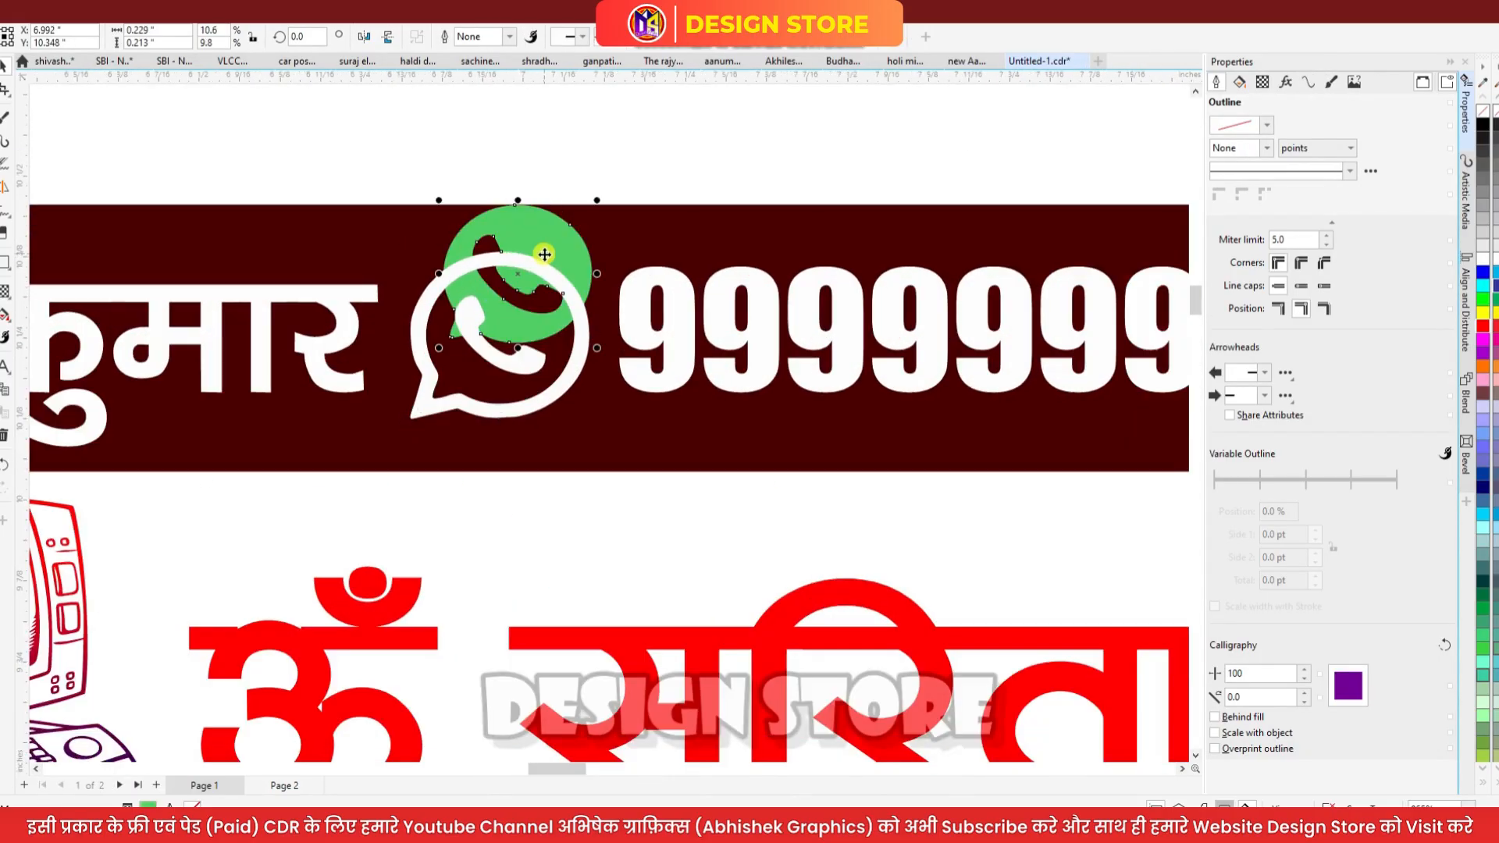
{"action": "key", "text": "ctrl+z"}
{"action": "scroll", "coordinate": [500, 353], "scroll_direction": "up", "scroll_amount": 2}
{"action": "left_click_drag", "start_coordinate": [540, 375], "coordinate": [503, 290]}
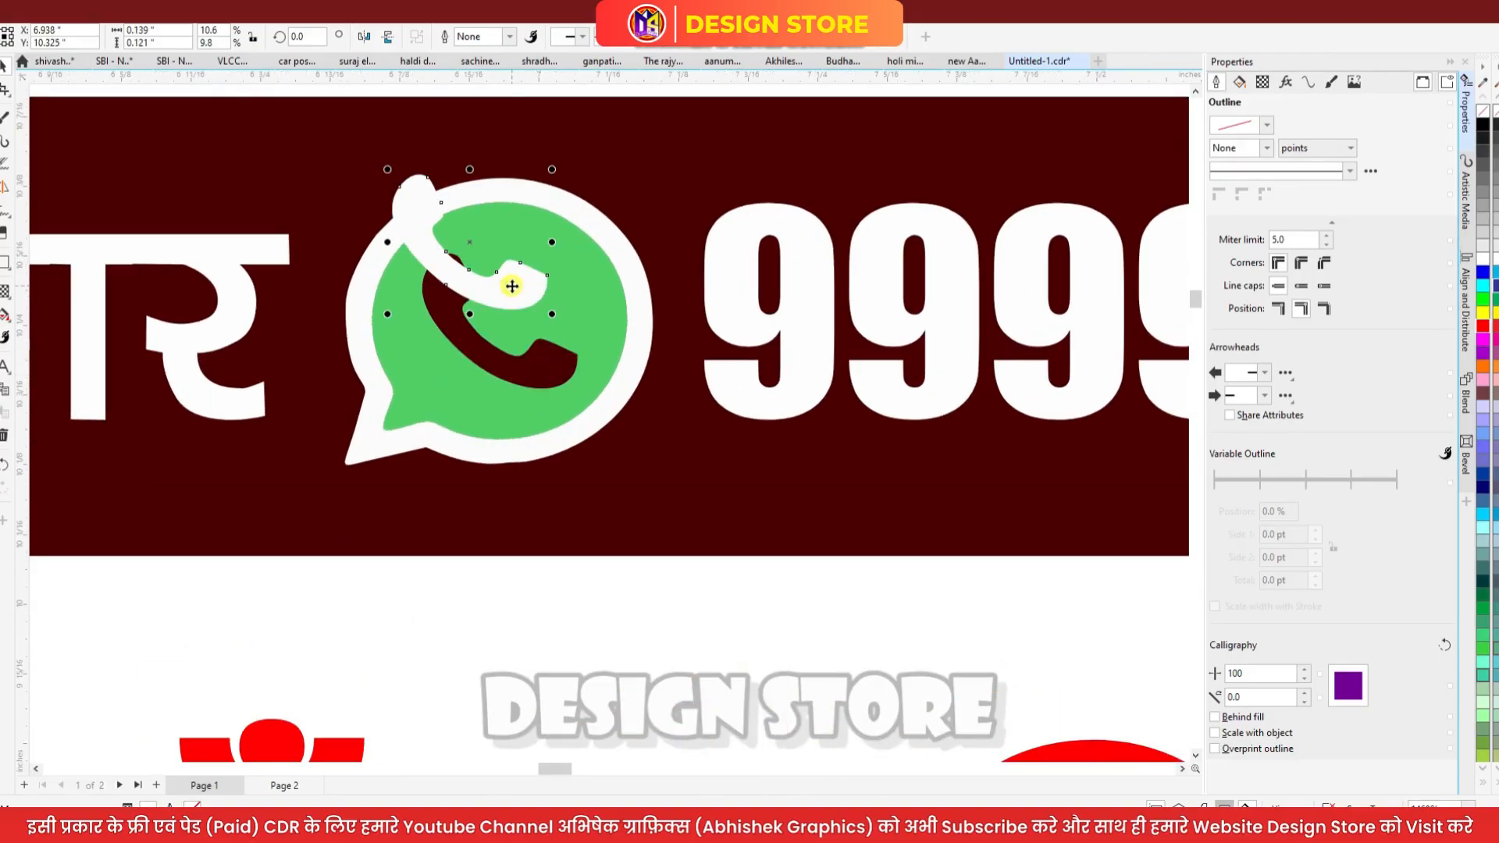
{"action": "key", "text": "ctrl+z"}
{"action": "scroll", "coordinate": [469, 289], "scroll_direction": "down", "scroll_amount": 2}
{"action": "scroll", "coordinate": [528, 301], "scroll_direction": "down", "scroll_amount": 2}
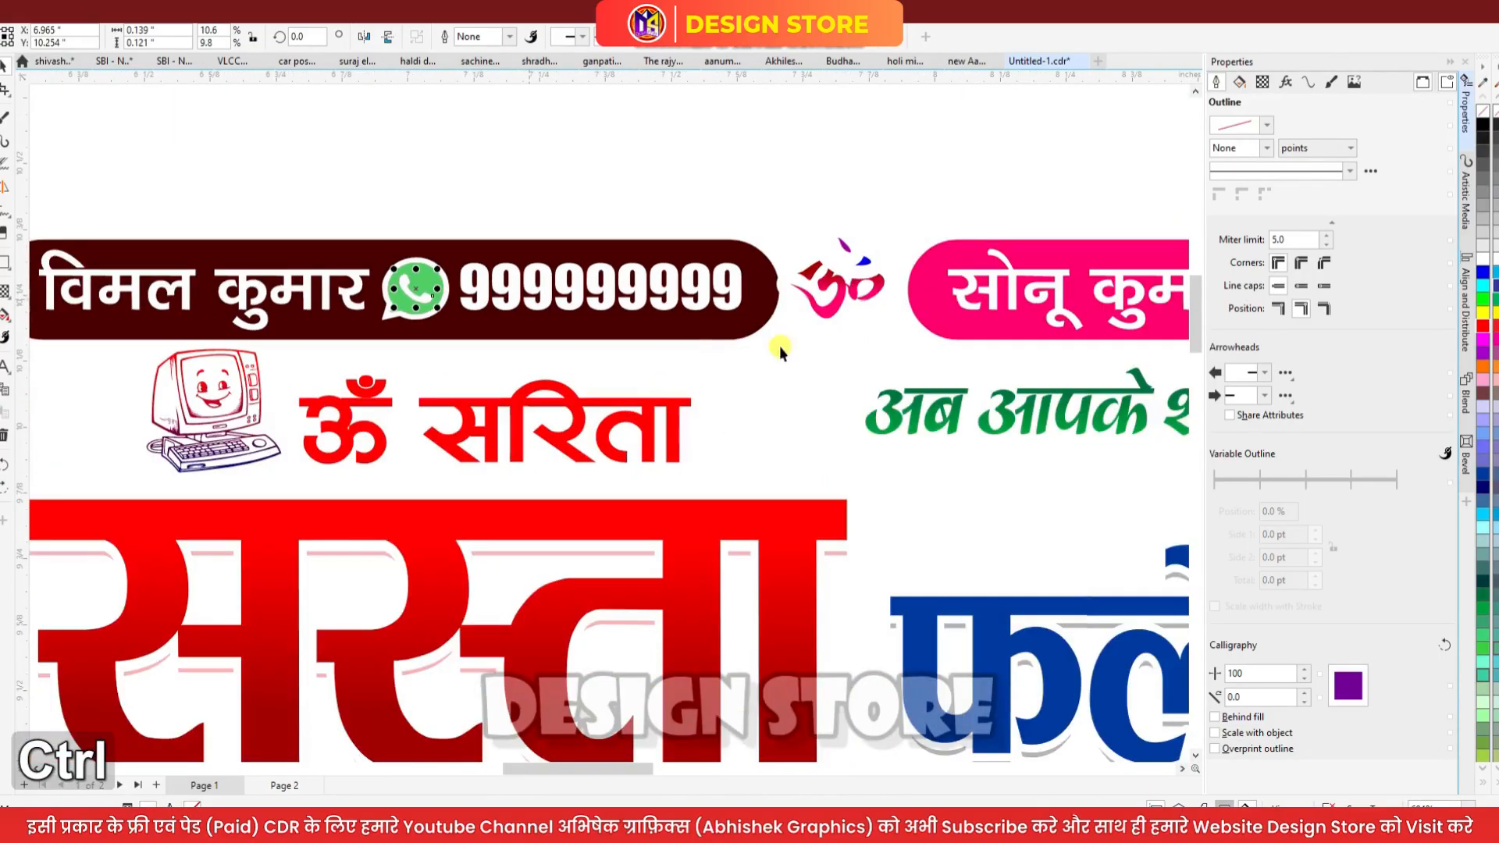
Remove the white outline from the Om symbol's main shape and its blue crescent
{"action": "scroll", "coordinate": [836, 265], "scroll_direction": "up", "scroll_amount": 3}
{"action": "left_click", "coordinate": [835, 266]}
{"action": "scroll", "coordinate": [843, 275], "scroll_direction": "down", "scroll_amount": 1}
{"action": "scroll", "coordinate": [851, 265], "scroll_direction": "up", "scroll_amount": 2}
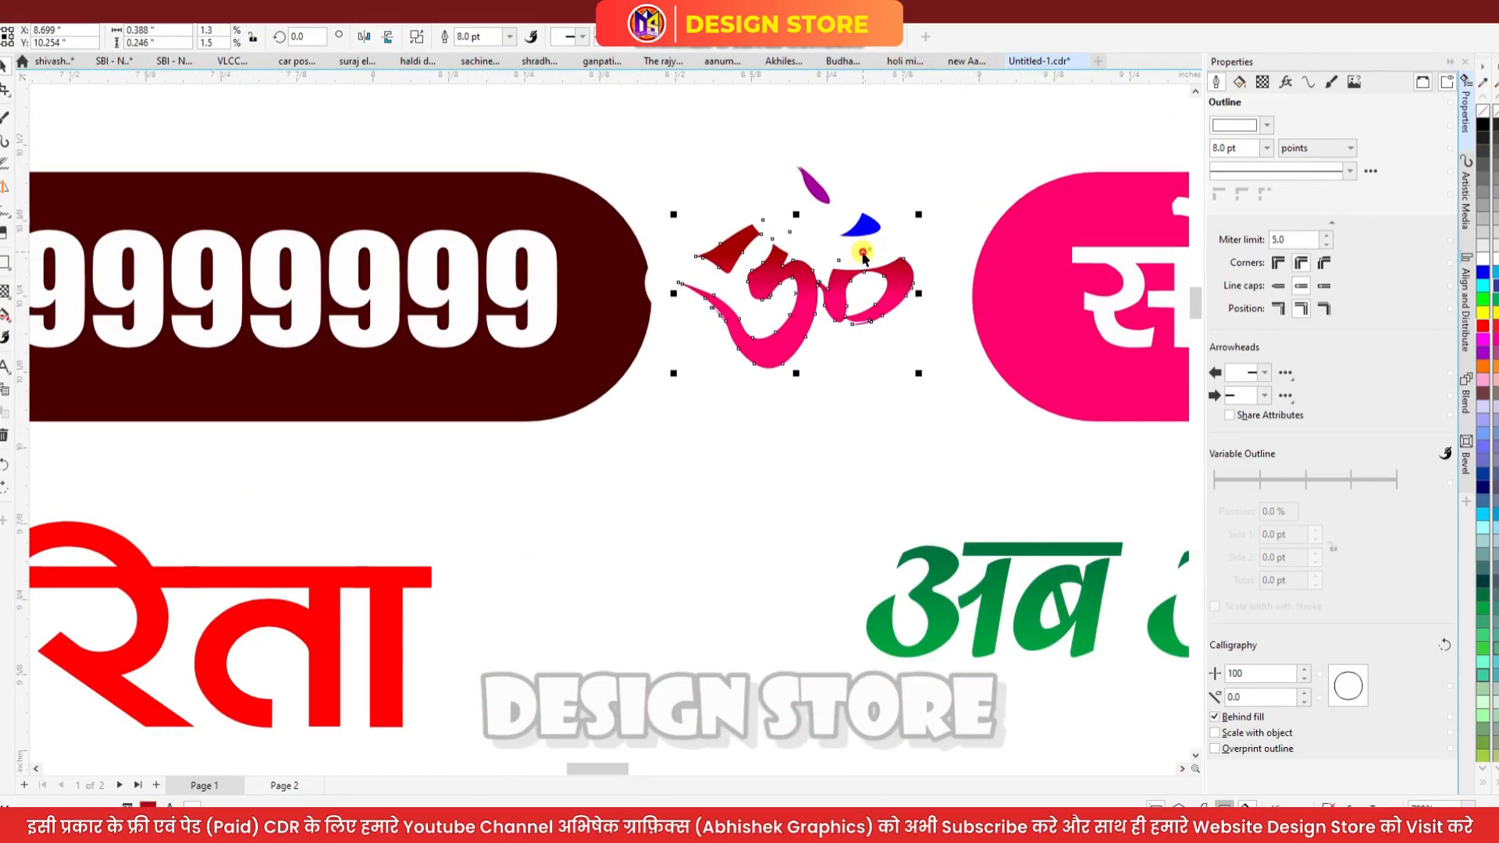
{"action": "right_click", "coordinate": [1483, 111]}
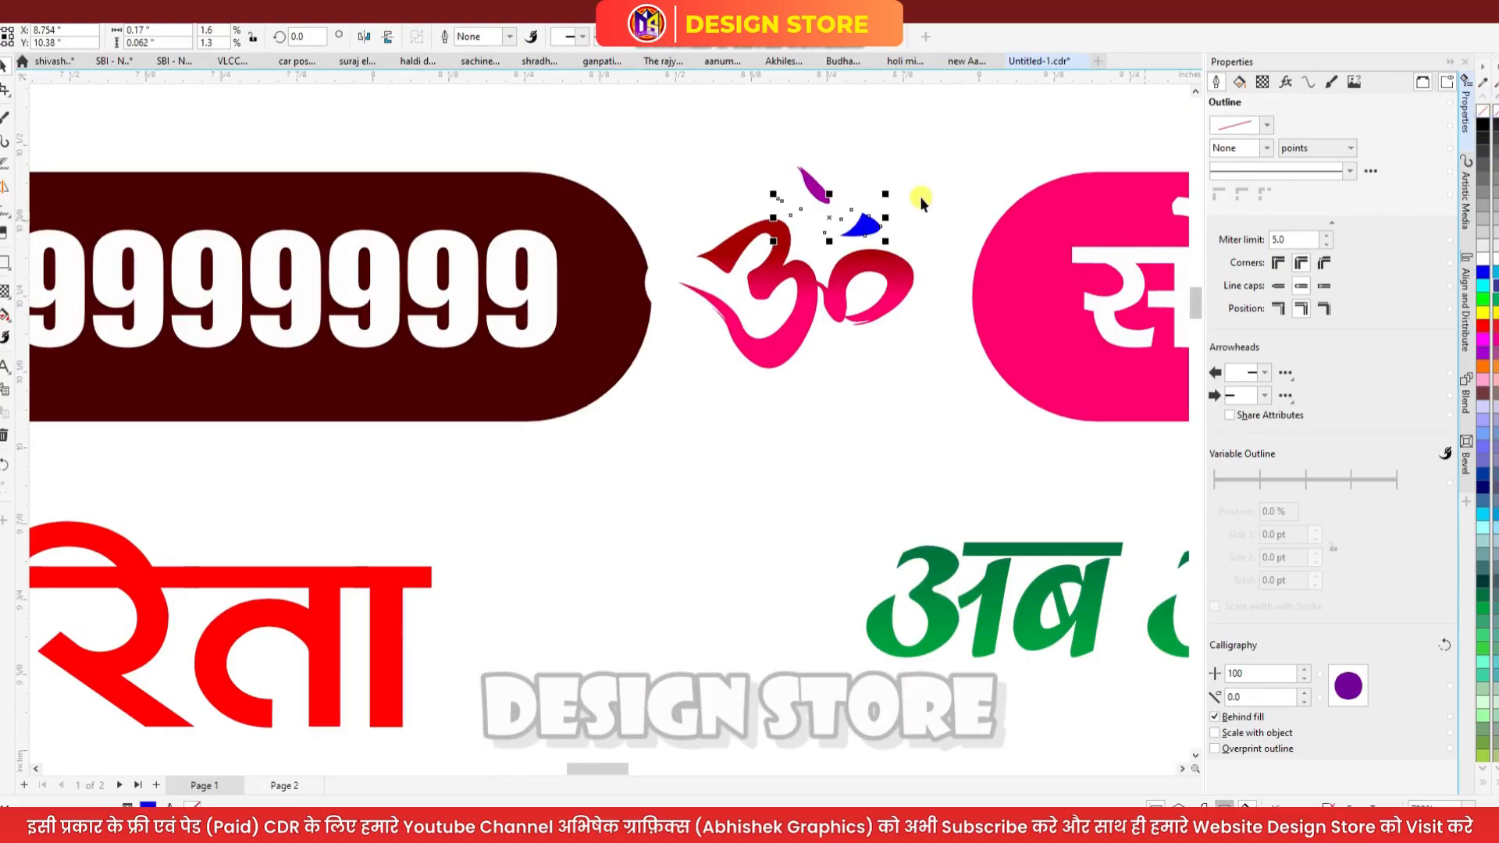
Undo the blue crescent's shift and remove the white outline from the purple drop above the Om symbol
{"action": "scroll", "coordinate": [749, 234], "scroll_direction": "down", "scroll_amount": 2}
{"action": "scroll", "coordinate": [751, 230], "scroll_direction": "up", "scroll_amount": 3}
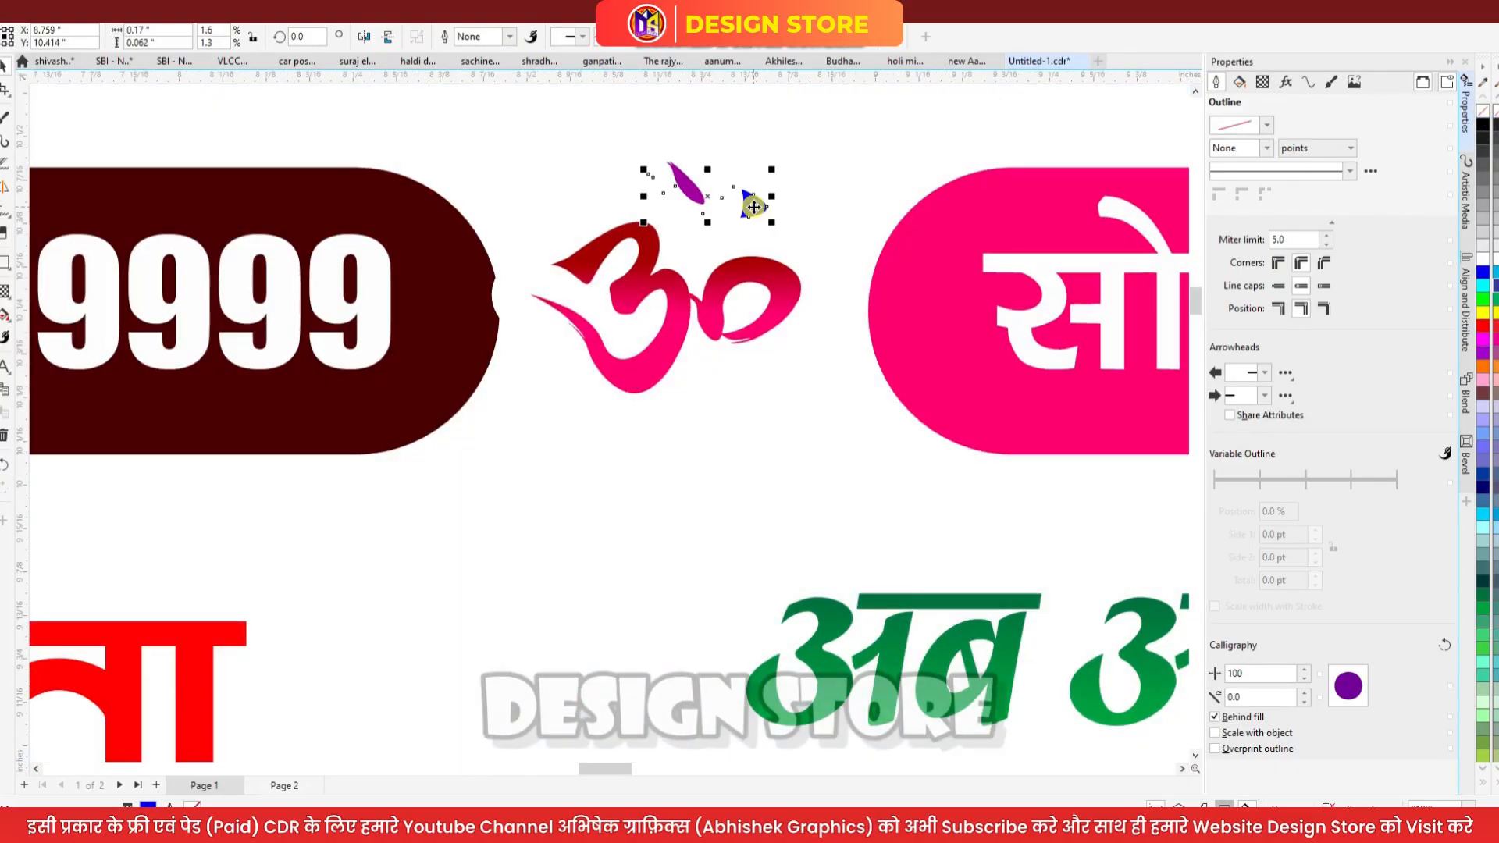
{"action": "key", "text": "ctrl+z"}
{"action": "left_click", "coordinate": [690, 190]}
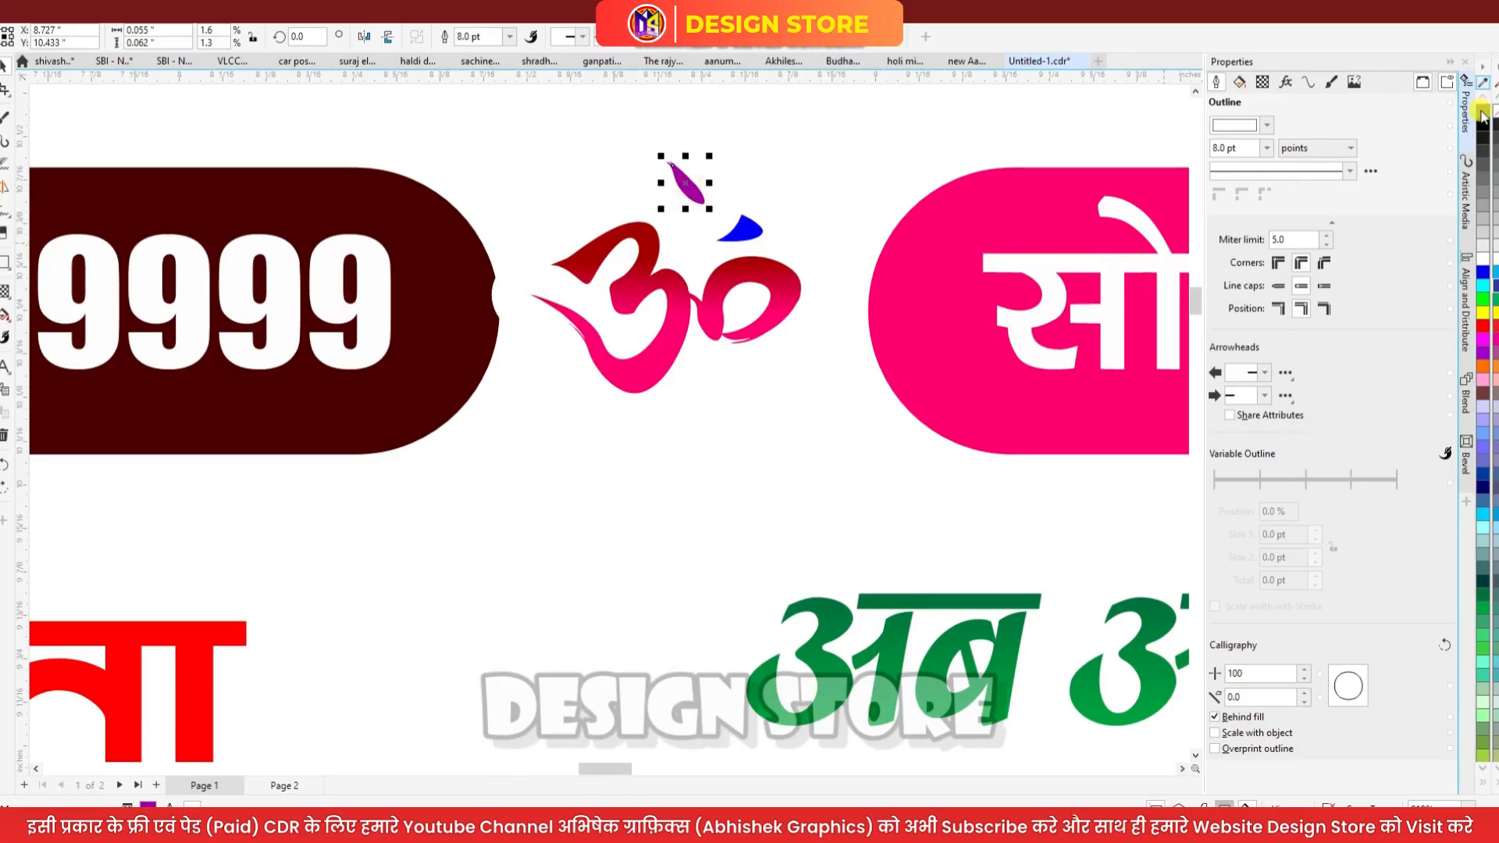
{"action": "scroll", "coordinate": [656, 196], "scroll_direction": "down", "scroll_amount": 5}
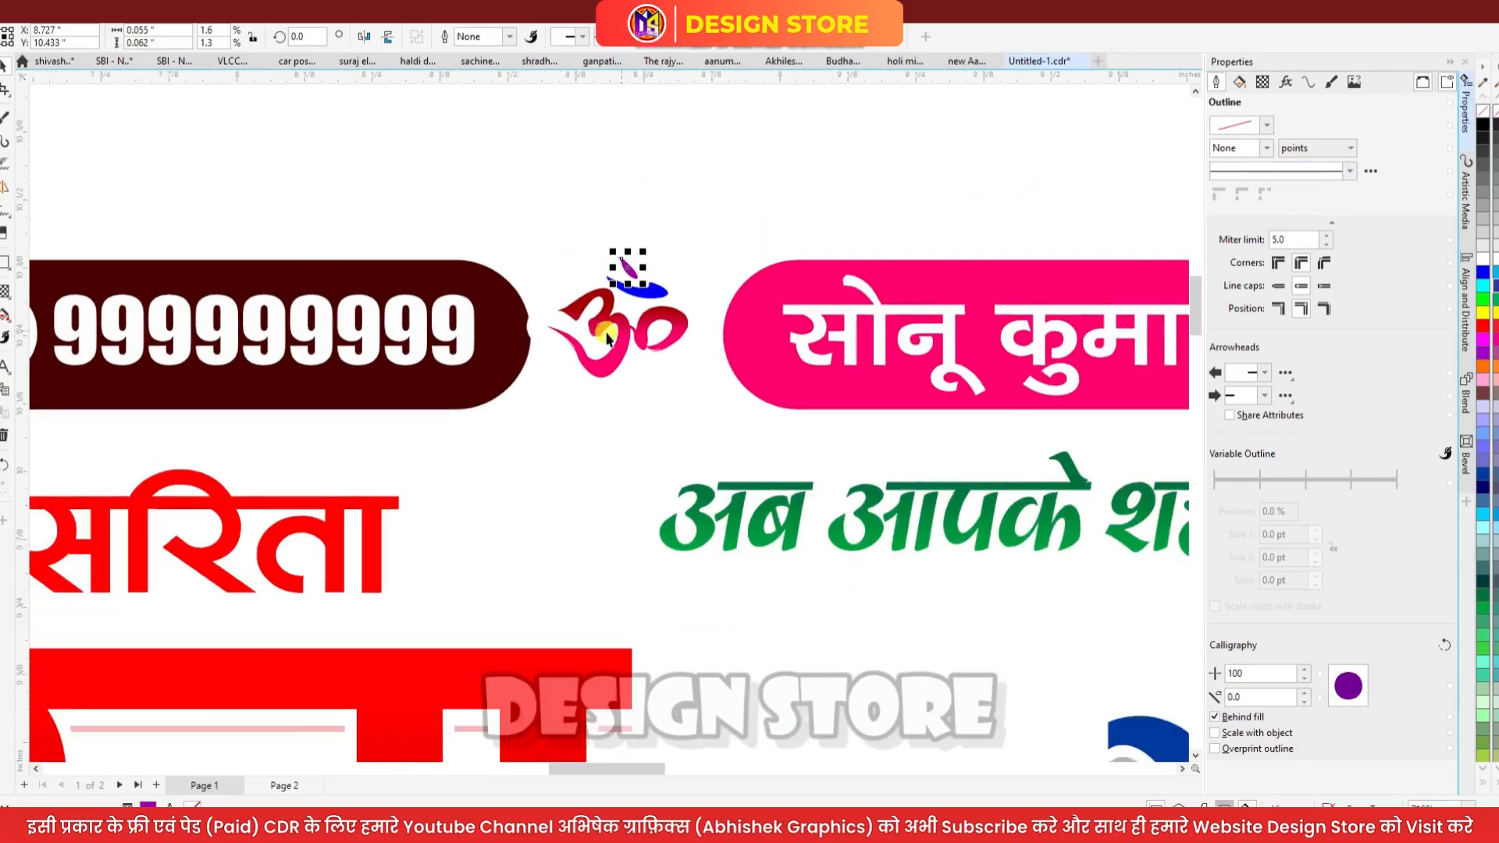
{"action": "left_click", "coordinate": [679, 226]}
{"action": "scroll", "coordinate": [727, 293], "scroll_direction": "up", "scroll_amount": 3}
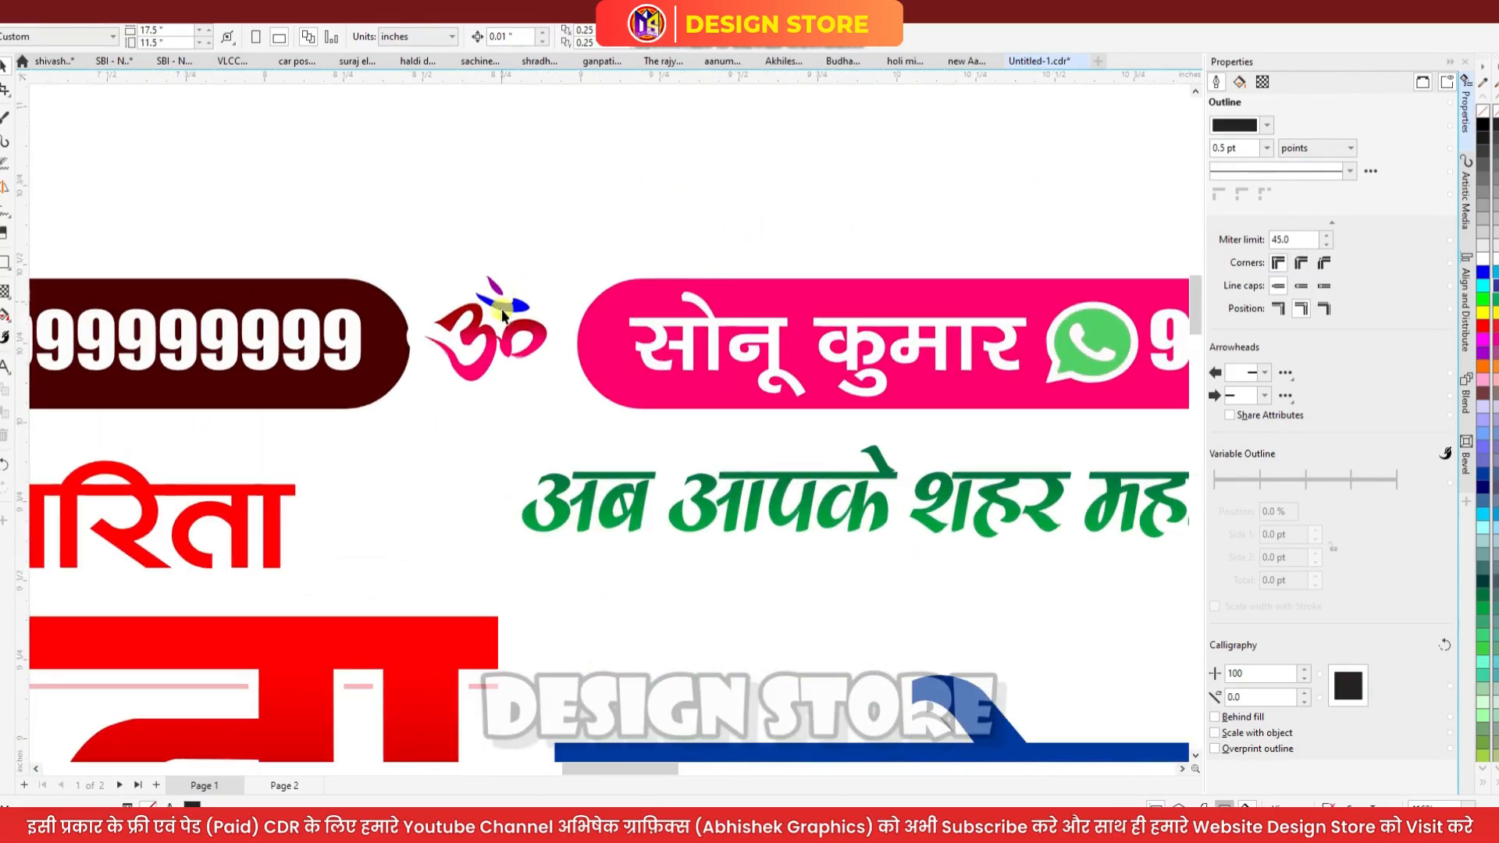
Try moving the contact text on the pink banner and undo the move
{"action": "scroll", "coordinate": [502, 313], "scroll_direction": "down", "scroll_amount": 3}
{"action": "scroll", "coordinate": [727, 314], "scroll_direction": "up", "scroll_amount": 2}
{"action": "left_click", "coordinate": [731, 321]}
{"action": "left_click", "coordinate": [739, 324]}
{"action": "left_click_drag", "start_coordinate": [740, 321], "coordinate": [742, 314]}
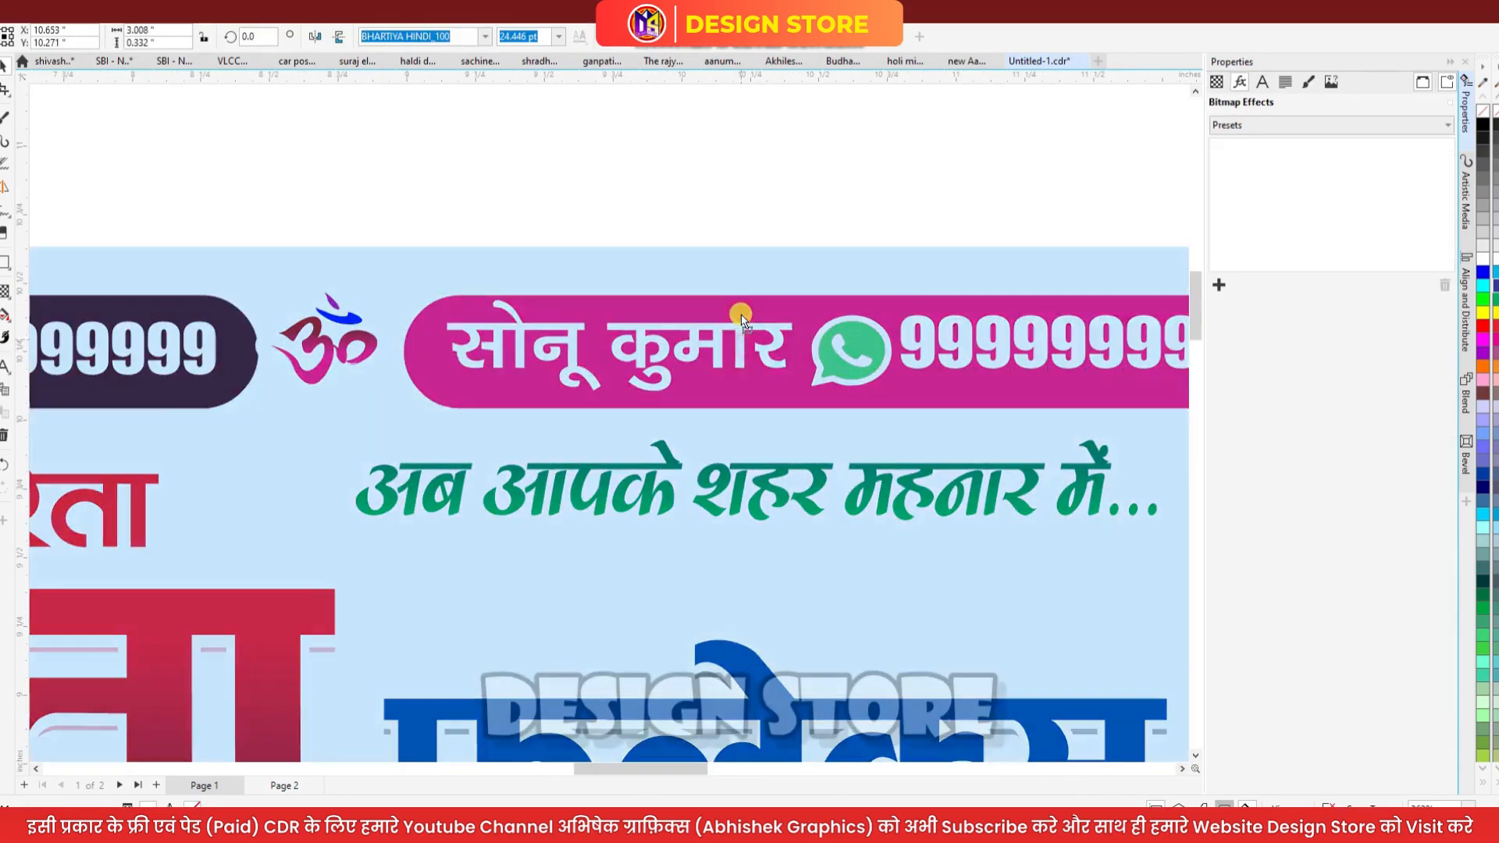
{"action": "key", "text": "ctrl+z"}
{"action": "scroll", "coordinate": [691, 303], "scroll_direction": "down", "scroll_amount": 3}
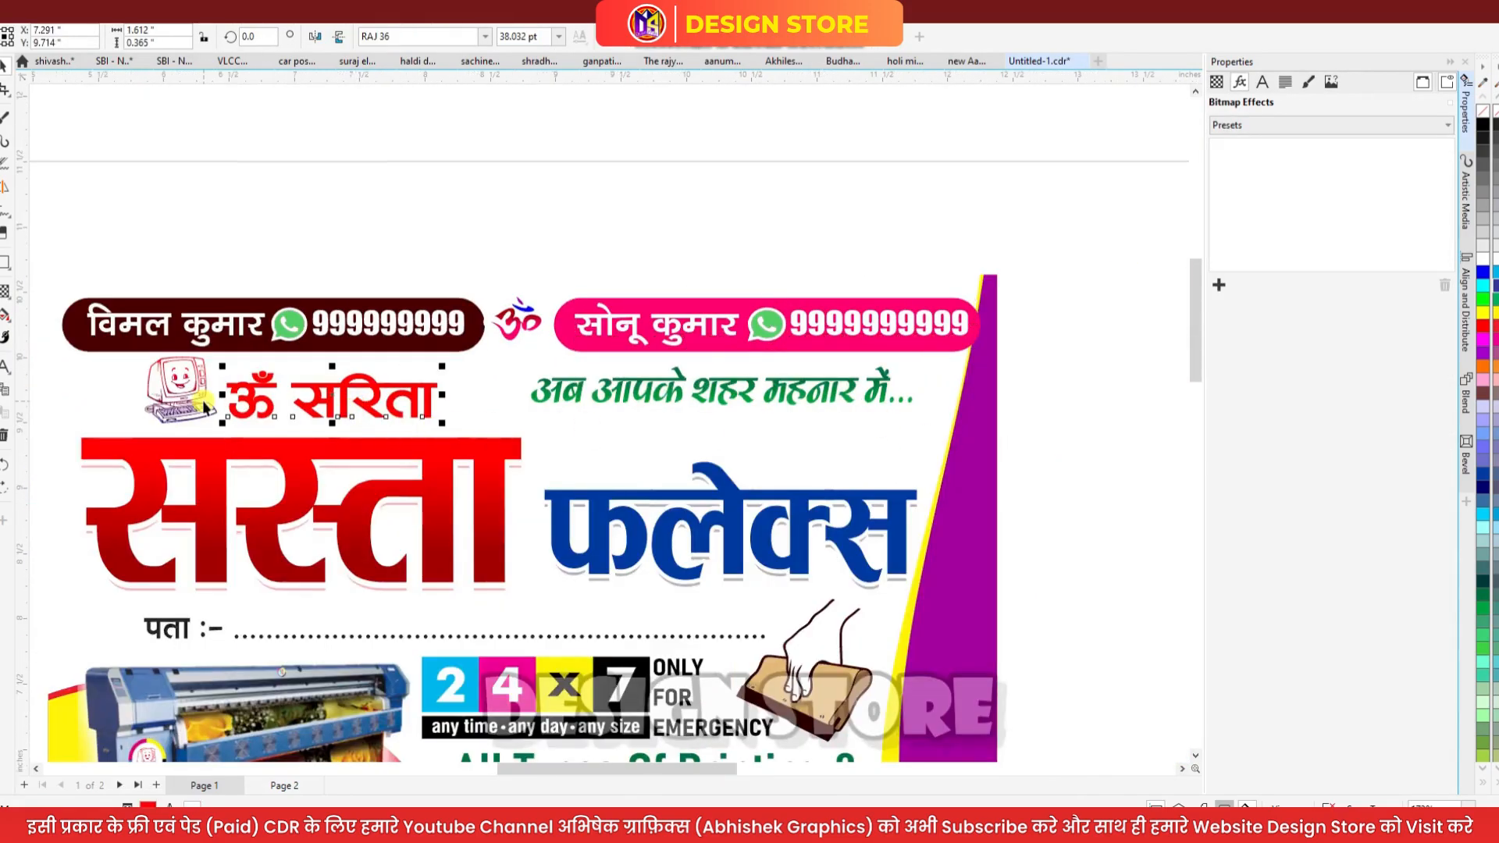
Stretch the red ॐ सरिता heading vertically to 0.49 in high
{"action": "scroll", "coordinate": [204, 406], "scroll_direction": "up", "scroll_amount": 2}
{"action": "left_click_drag", "start_coordinate": [422, 438], "coordinate": [425, 453]}
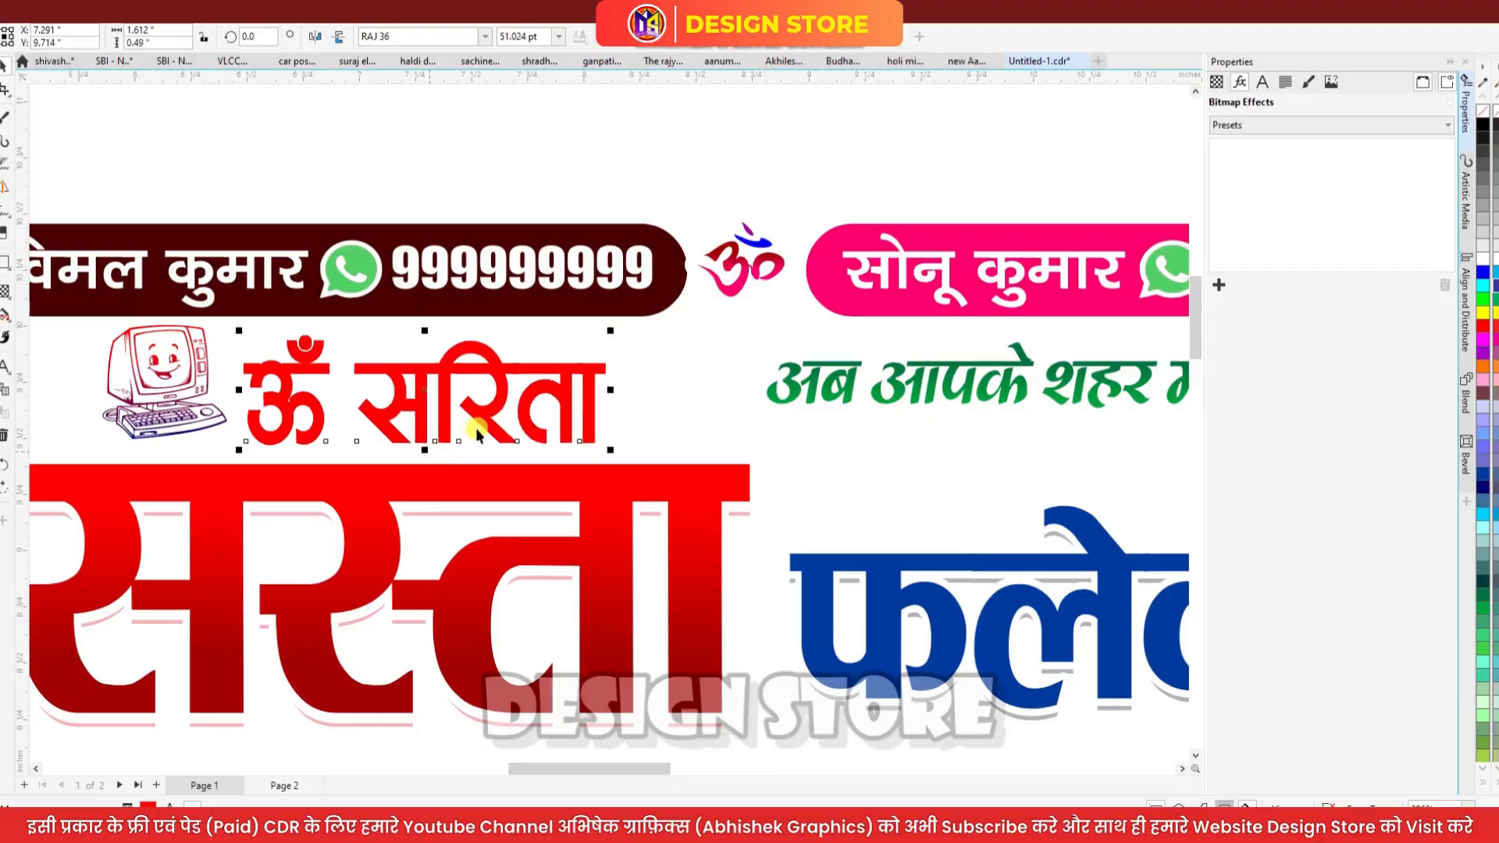
{"action": "scroll", "coordinate": [245, 406], "scroll_direction": "down", "scroll_amount": 3}
{"action": "scroll", "coordinate": [341, 402], "scroll_direction": "up", "scroll_amount": 3}
Try moving the computer mascot slightly down and enlarging it to about 0.63 × 0.58 in
{"action": "left_click", "coordinate": [341, 402]}
{"action": "scroll", "coordinate": [341, 403], "scroll_direction": "up", "scroll_amount": 2}
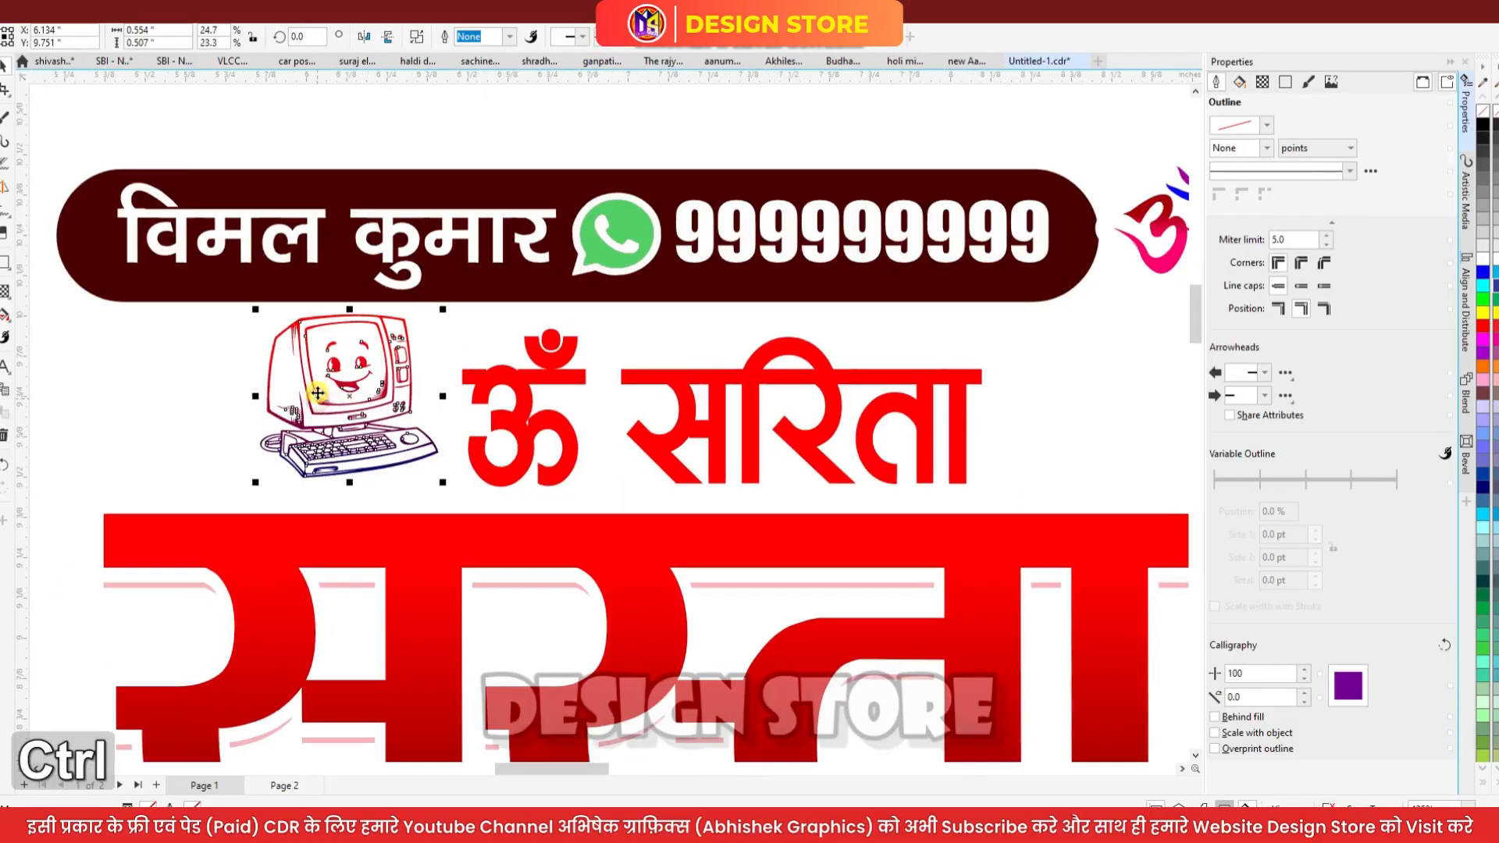
{"action": "left_click_drag", "start_coordinate": [306, 368], "coordinate": [306, 375]}
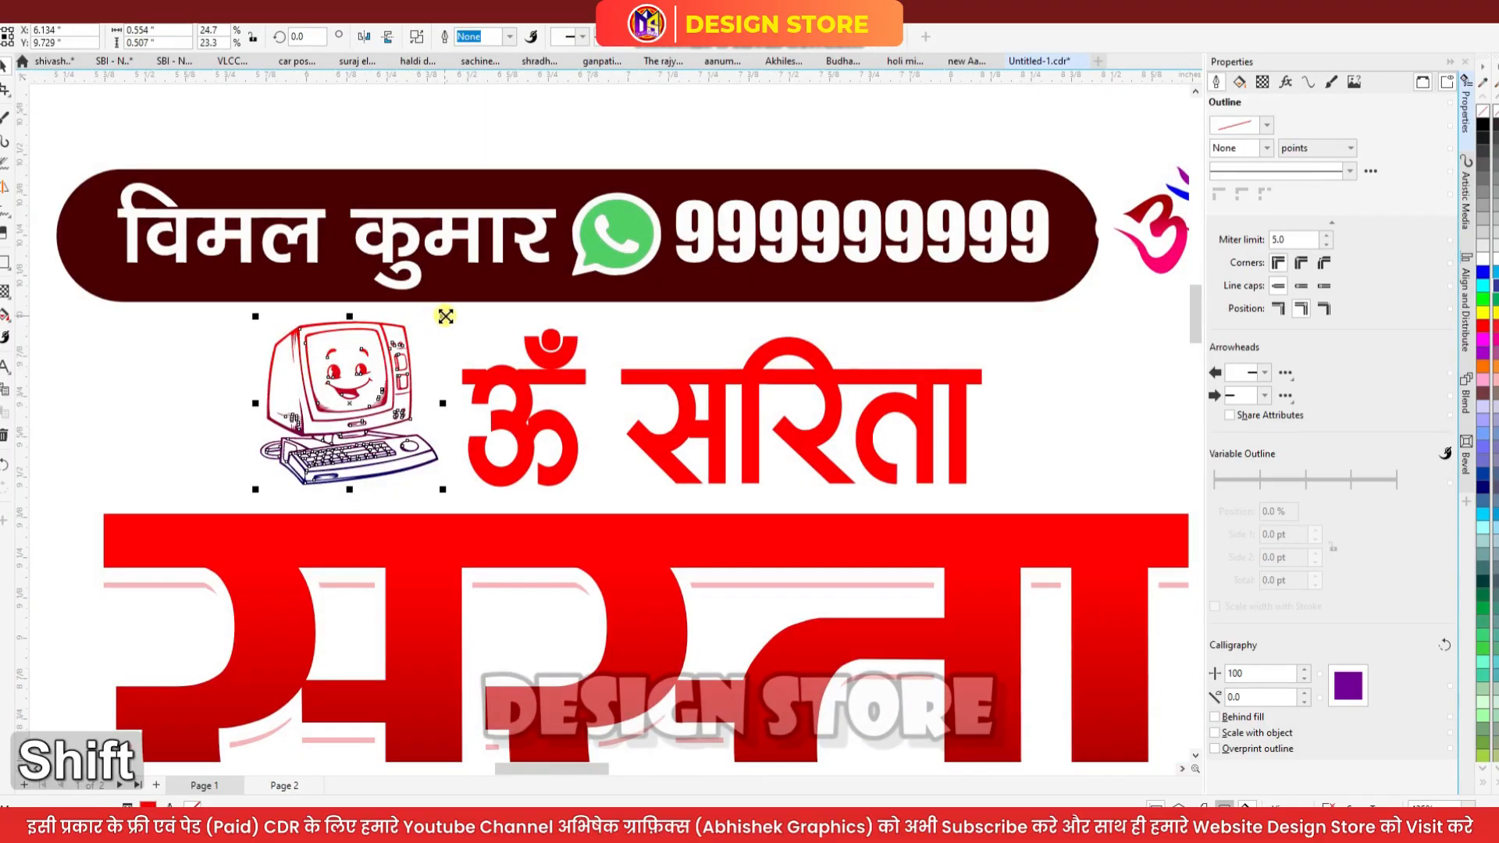
{"action": "left_click_drag", "start_coordinate": [445, 316], "coordinate": [456, 304]}
{"action": "scroll", "coordinate": [338, 326], "scroll_direction": "down", "scroll_amount": 2}
{"action": "scroll", "coordinate": [339, 327], "scroll_direction": "up", "scroll_amount": 4}
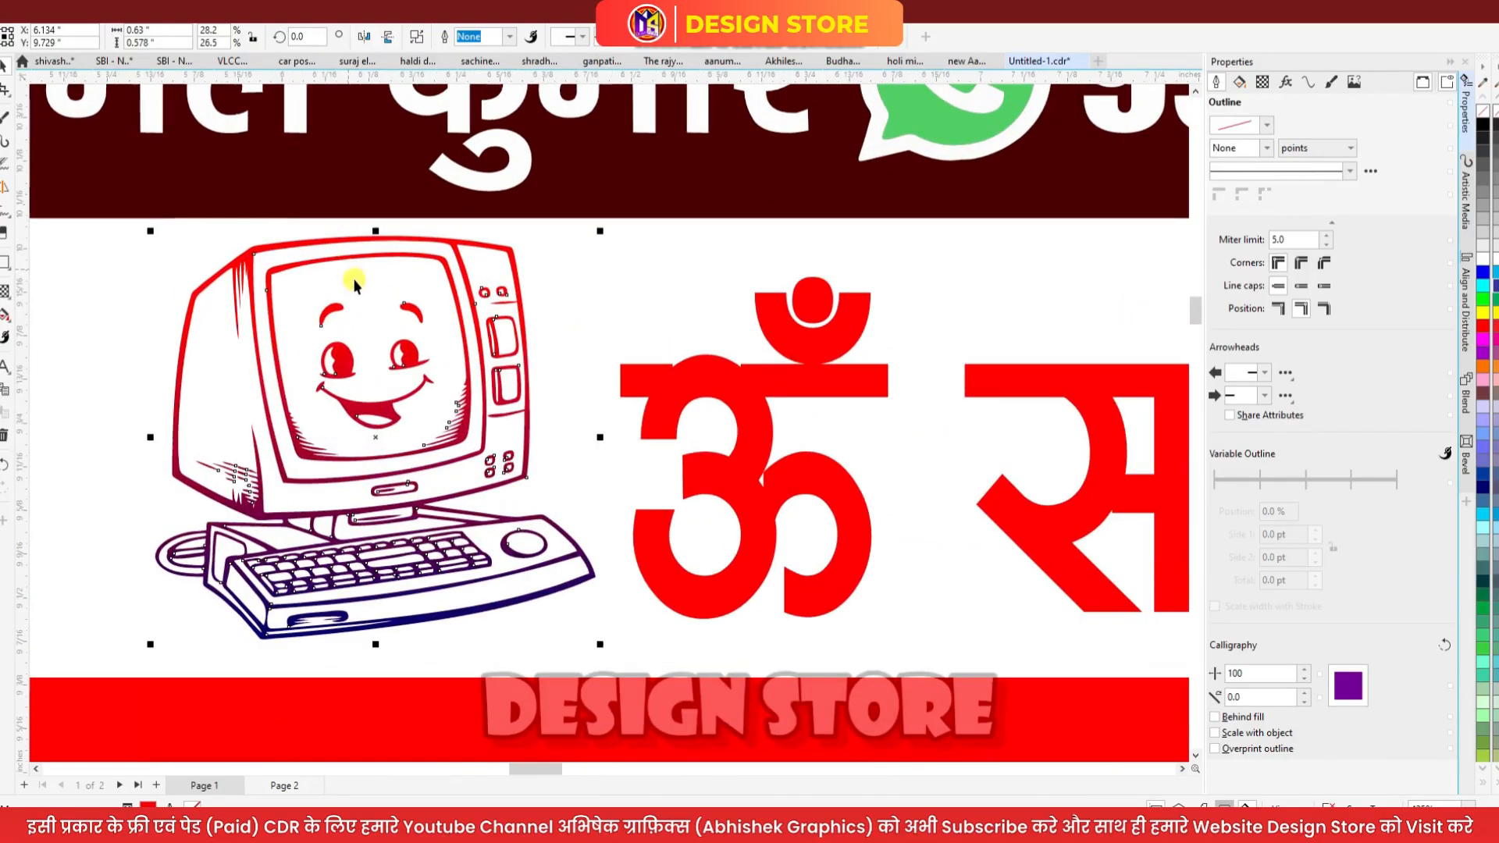
Try recolouring the computer mascot with solid red, purple and yellow fills, finishing on red
{"action": "left_click", "coordinate": [1495, 328]}
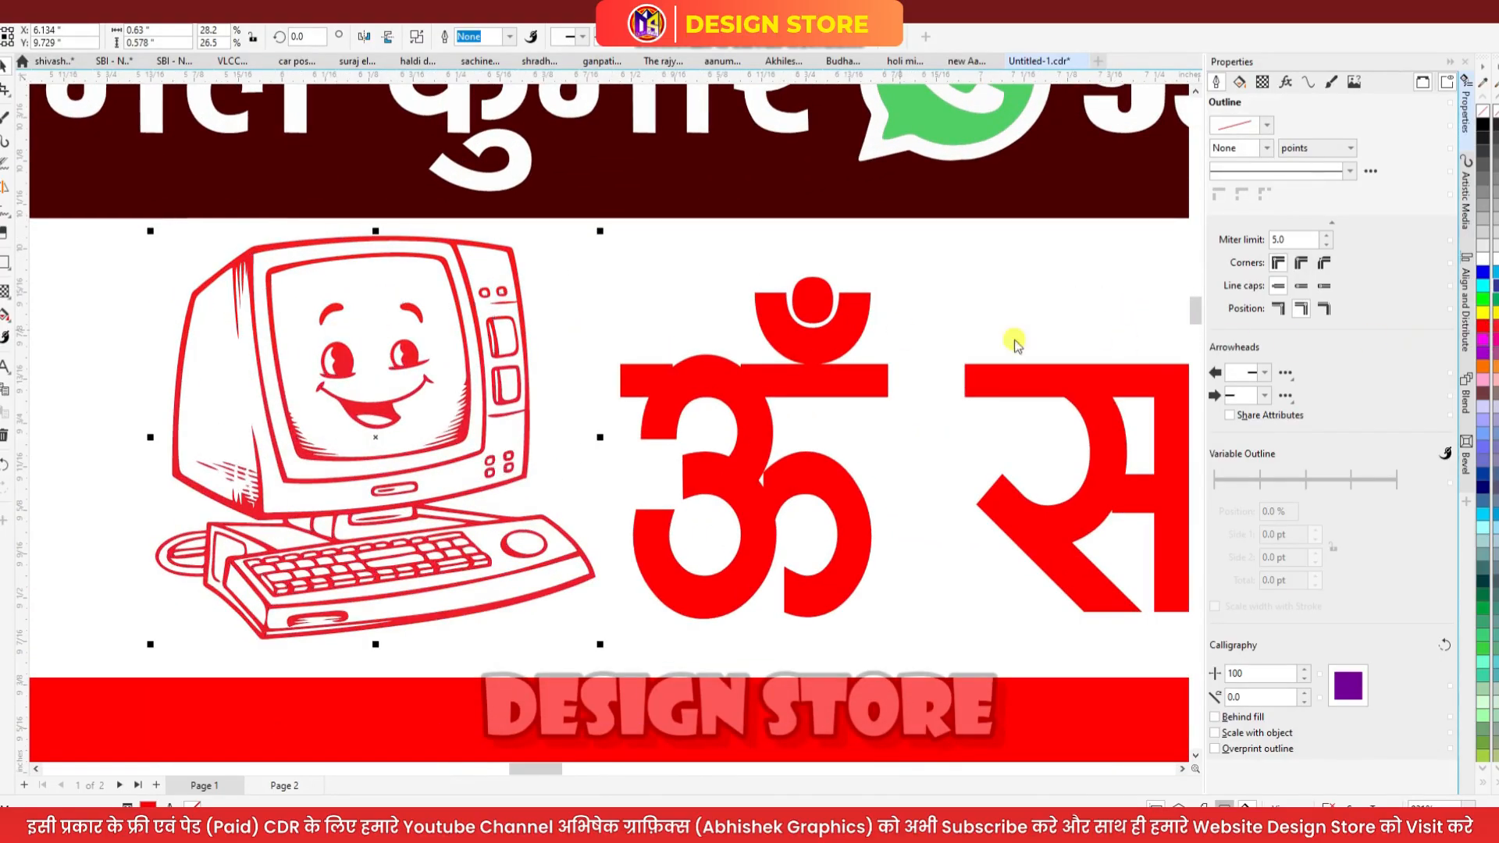
{"action": "scroll", "coordinate": [620, 364], "scroll_direction": "down", "scroll_amount": 2}
{"action": "left_click", "coordinate": [1483, 353]}
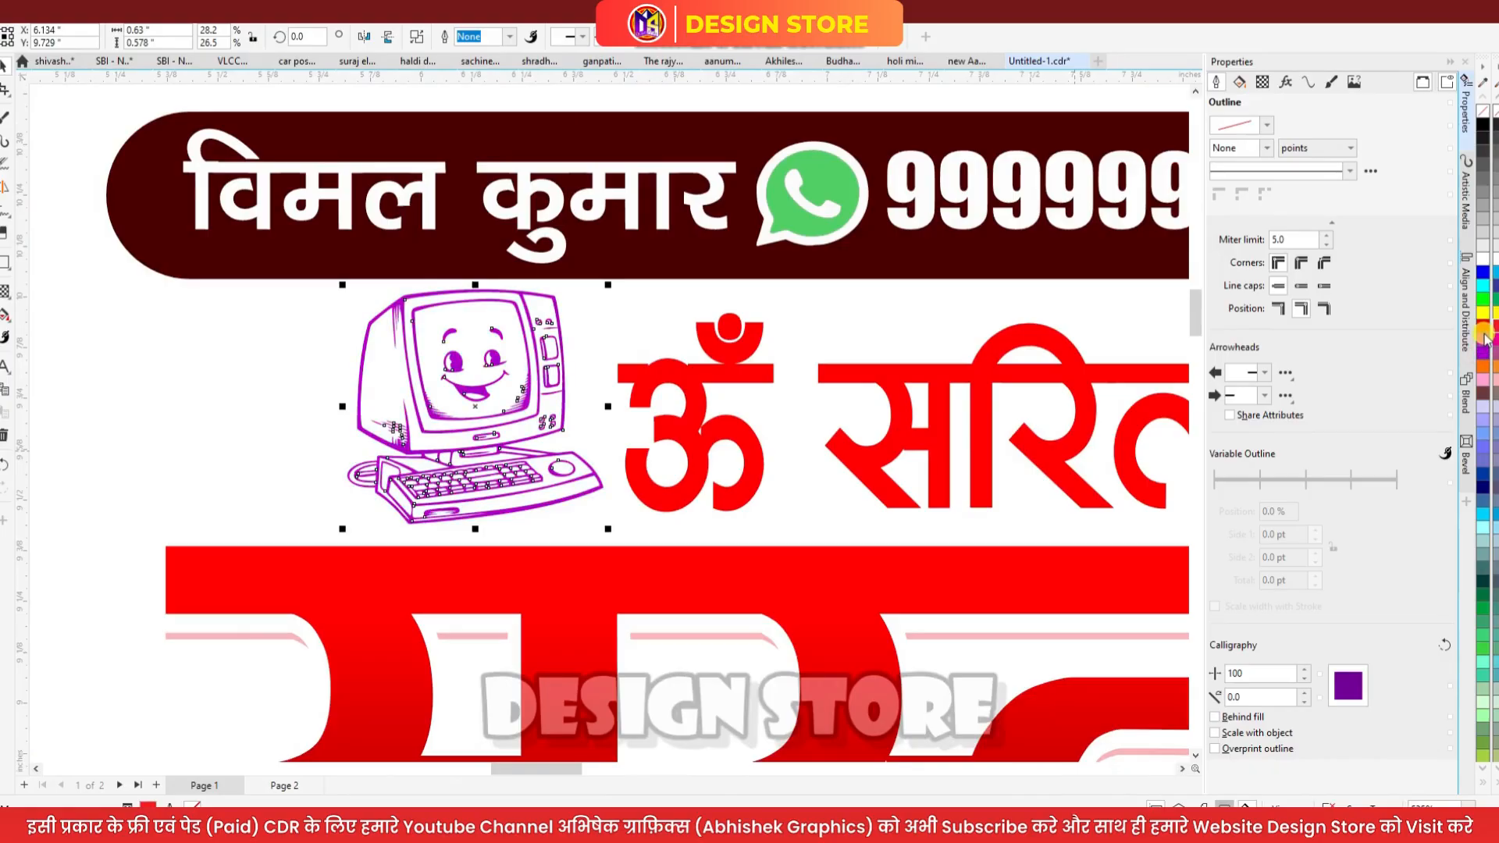
{"action": "left_click", "coordinate": [1484, 339]}
{"action": "left_click", "coordinate": [1483, 312]}
{"action": "key", "text": "ctrl"}
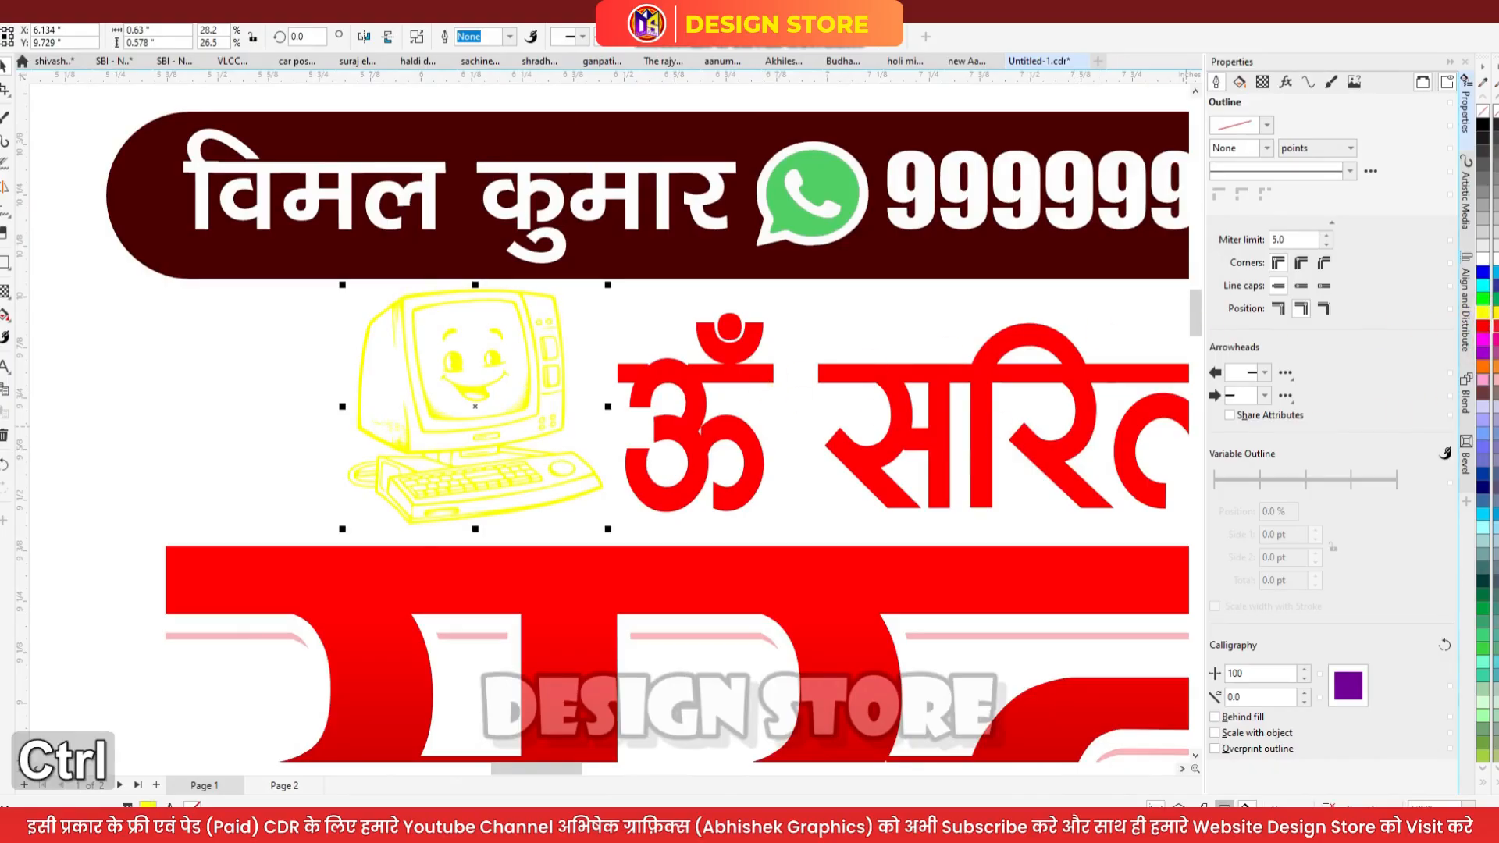
{"action": "left_click", "coordinate": [1485, 338]}
{"action": "scroll", "coordinate": [570, 344], "scroll_direction": "down", "scroll_amount": 3}
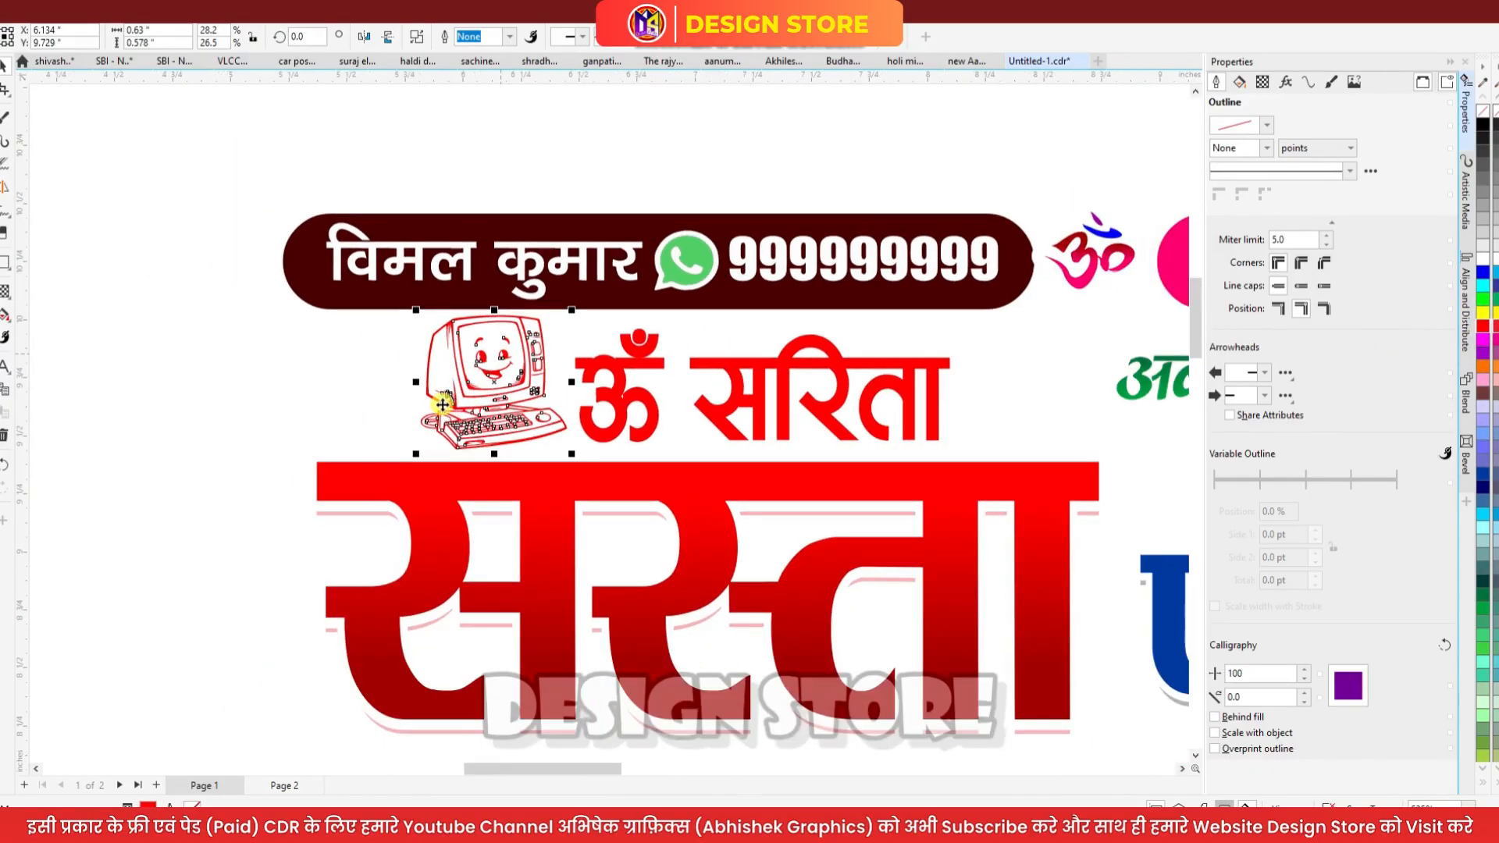
Undo the mascot's recolouring, enlargement and shift, redoing the heading's stretch if it is undone too
{"action": "scroll", "coordinate": [351, 405], "scroll_direction": "up", "scroll_amount": 2}
{"action": "key", "text": "ctrl+z"}
{"action": "key", "text": "ctrl+z"}
{"action": "key", "text": "ctrl+z"}
{"action": "key", "text": "ctrl+z"}
{"action": "key", "text": "ctrl+z"}
{"action": "scroll", "coordinate": [473, 336], "scroll_direction": "up", "scroll_amount": 2}
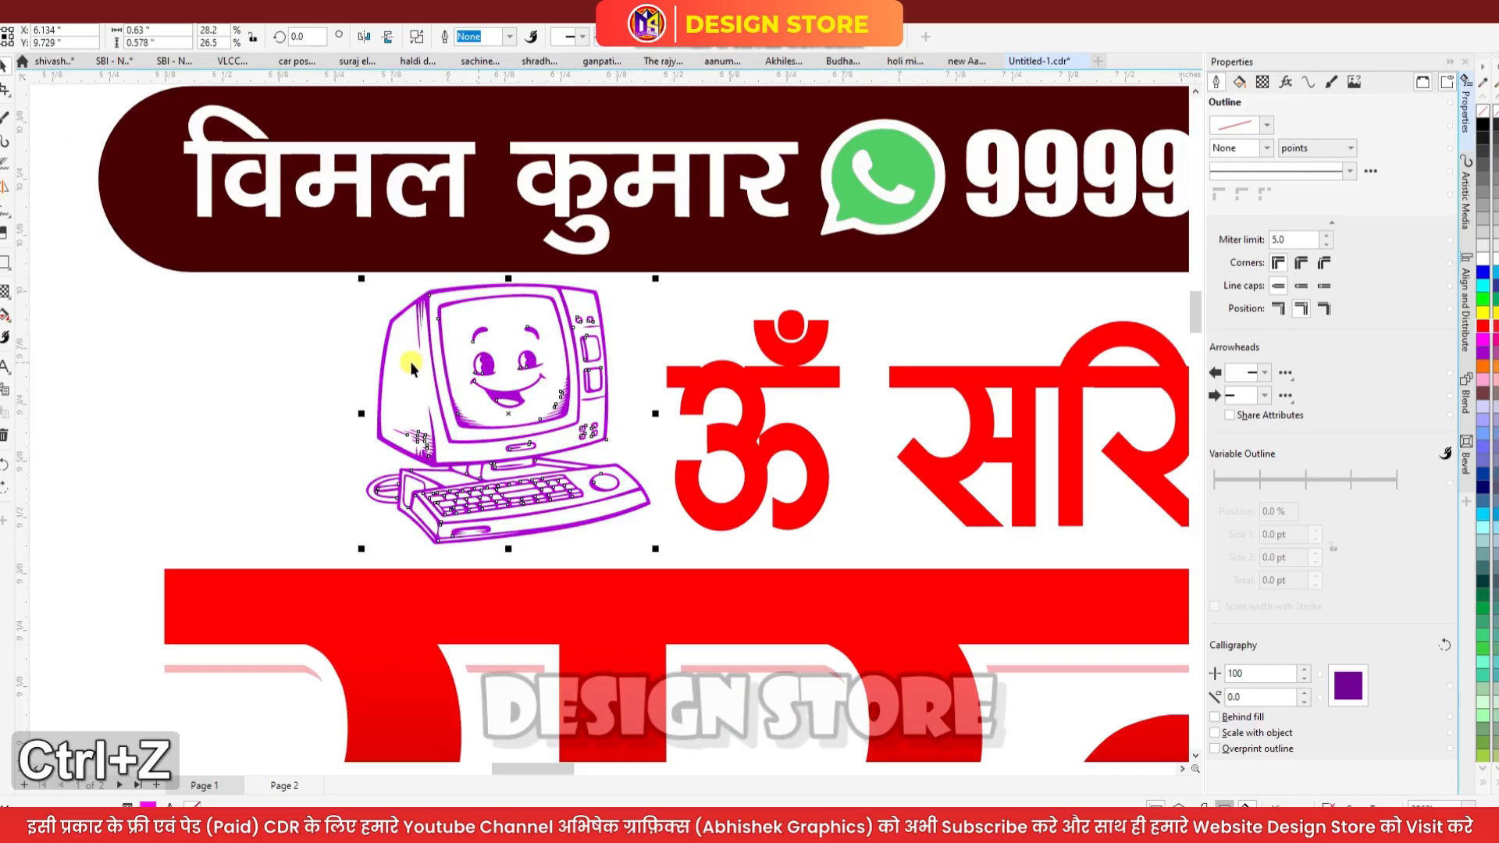
{"action": "key", "text": "ctrl+z"}
{"action": "key", "text": "ctrl+z"}
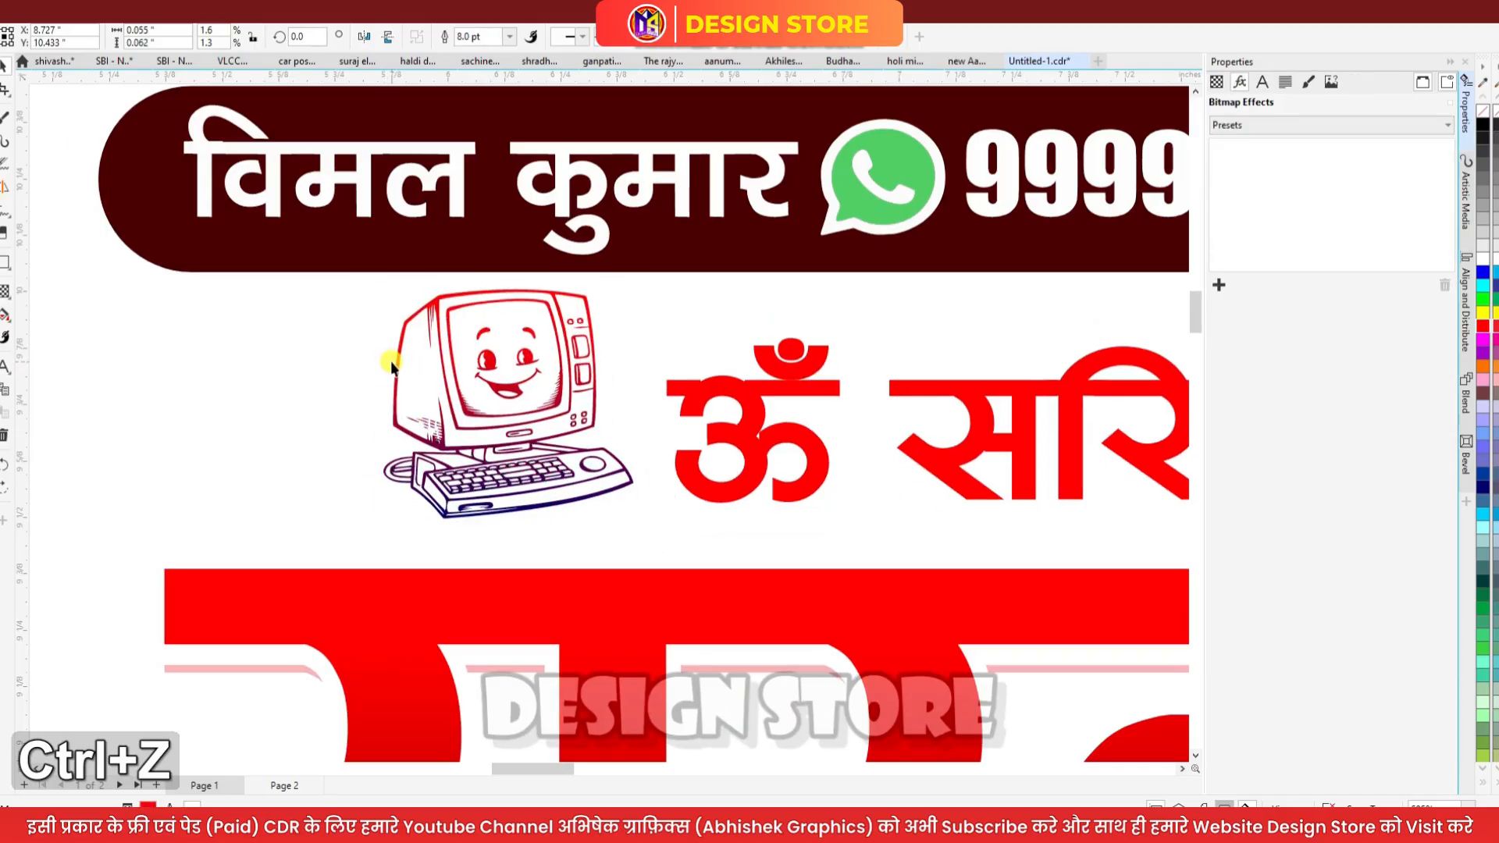
{"action": "key", "text": "ctrl+shift+z"}
Move the red सस्ता lettering aside, recolour its pale pink shadow copy cyan, and put the lettering back over it
{"action": "scroll", "coordinate": [308, 344], "scroll_direction": "down", "scroll_amount": 4}
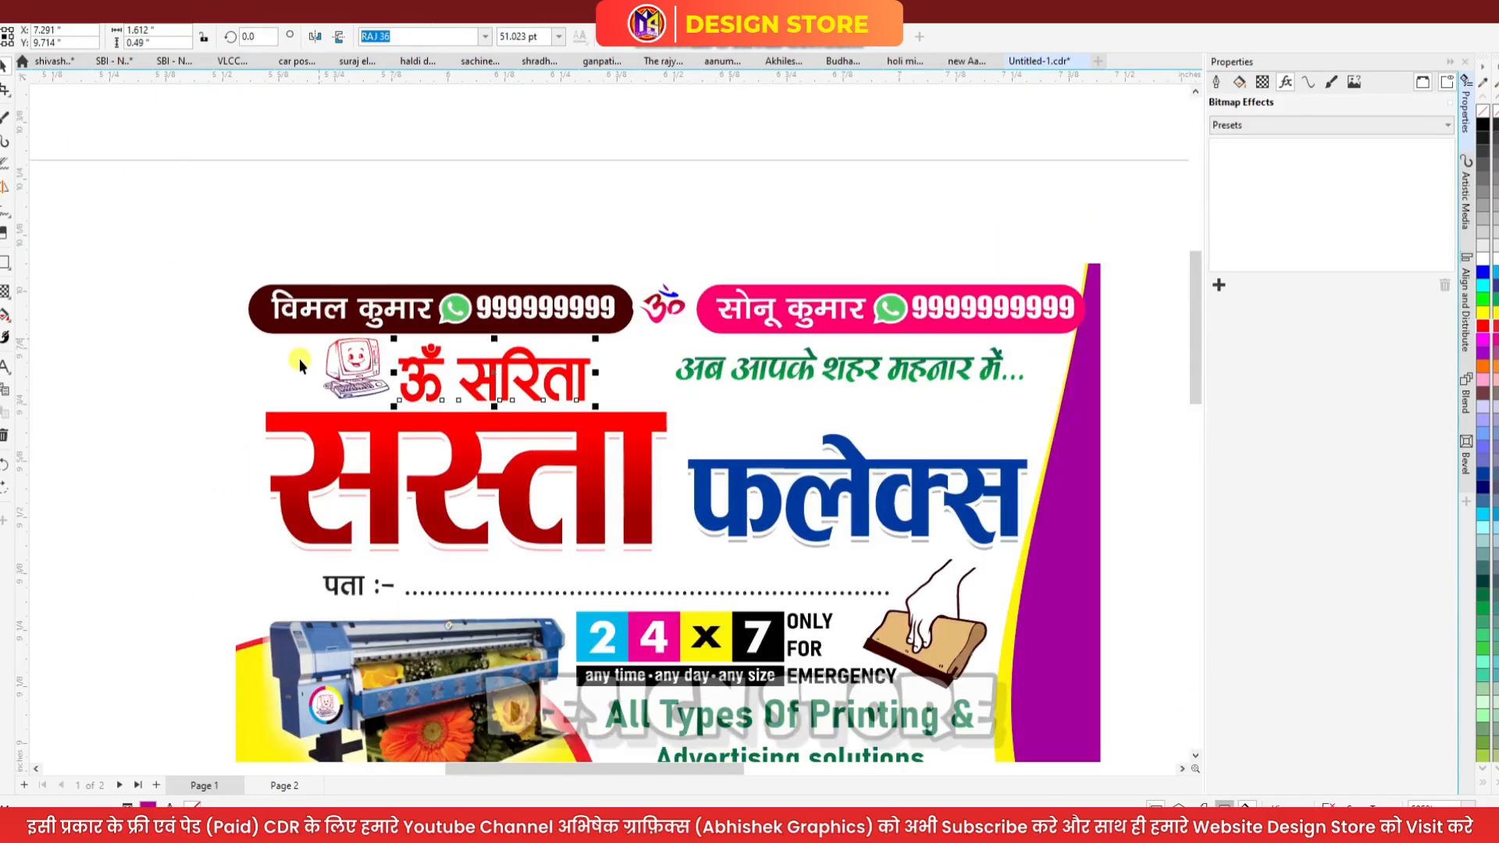
{"action": "left_click", "coordinate": [530, 460]}
{"action": "left_click_drag", "start_coordinate": [532, 460], "coordinate": [381, 295]}
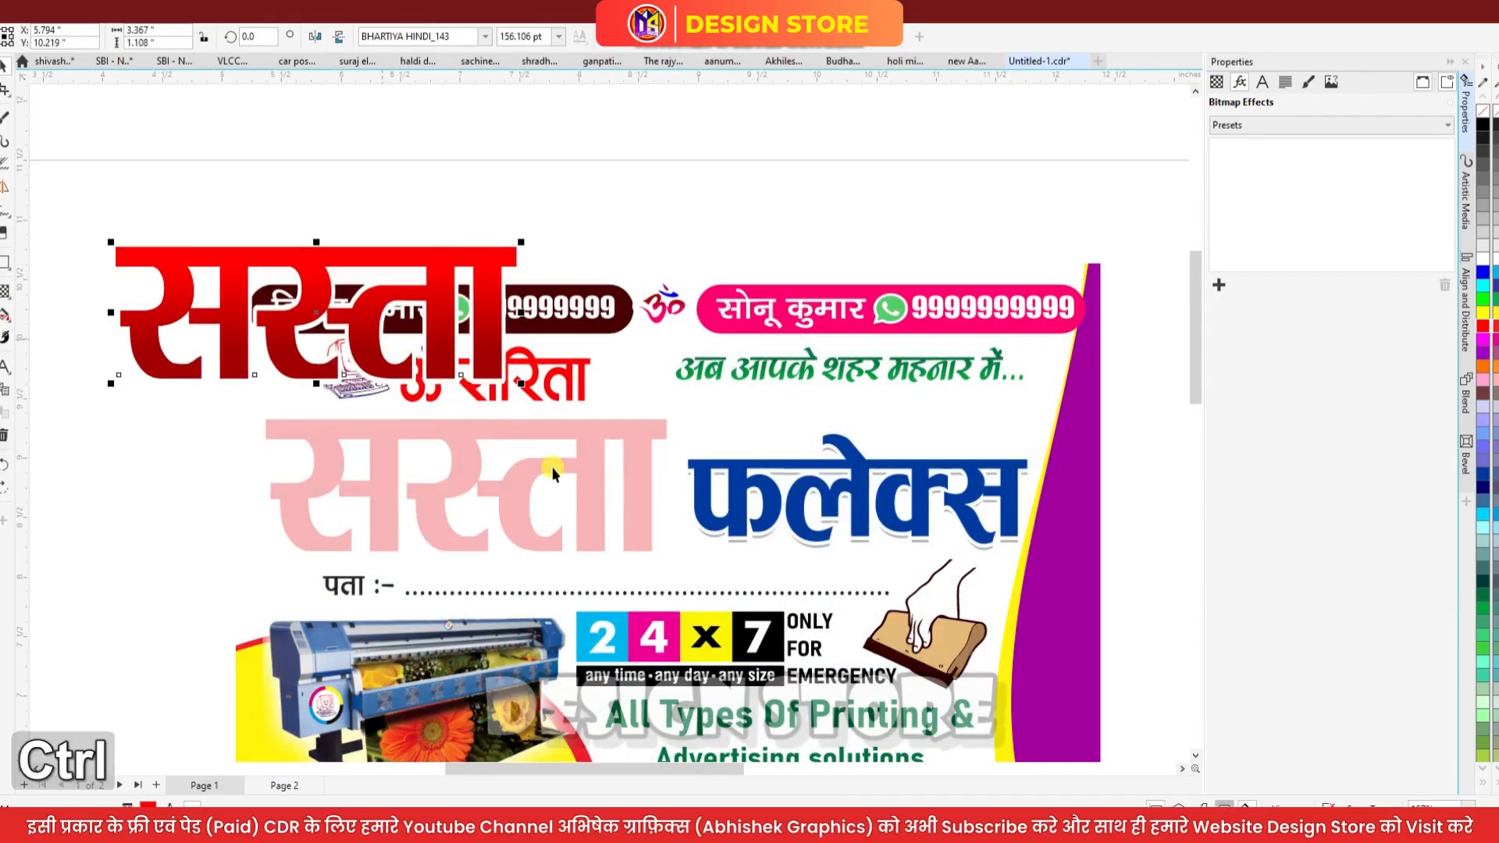
{"action": "left_click", "coordinate": [528, 482]}
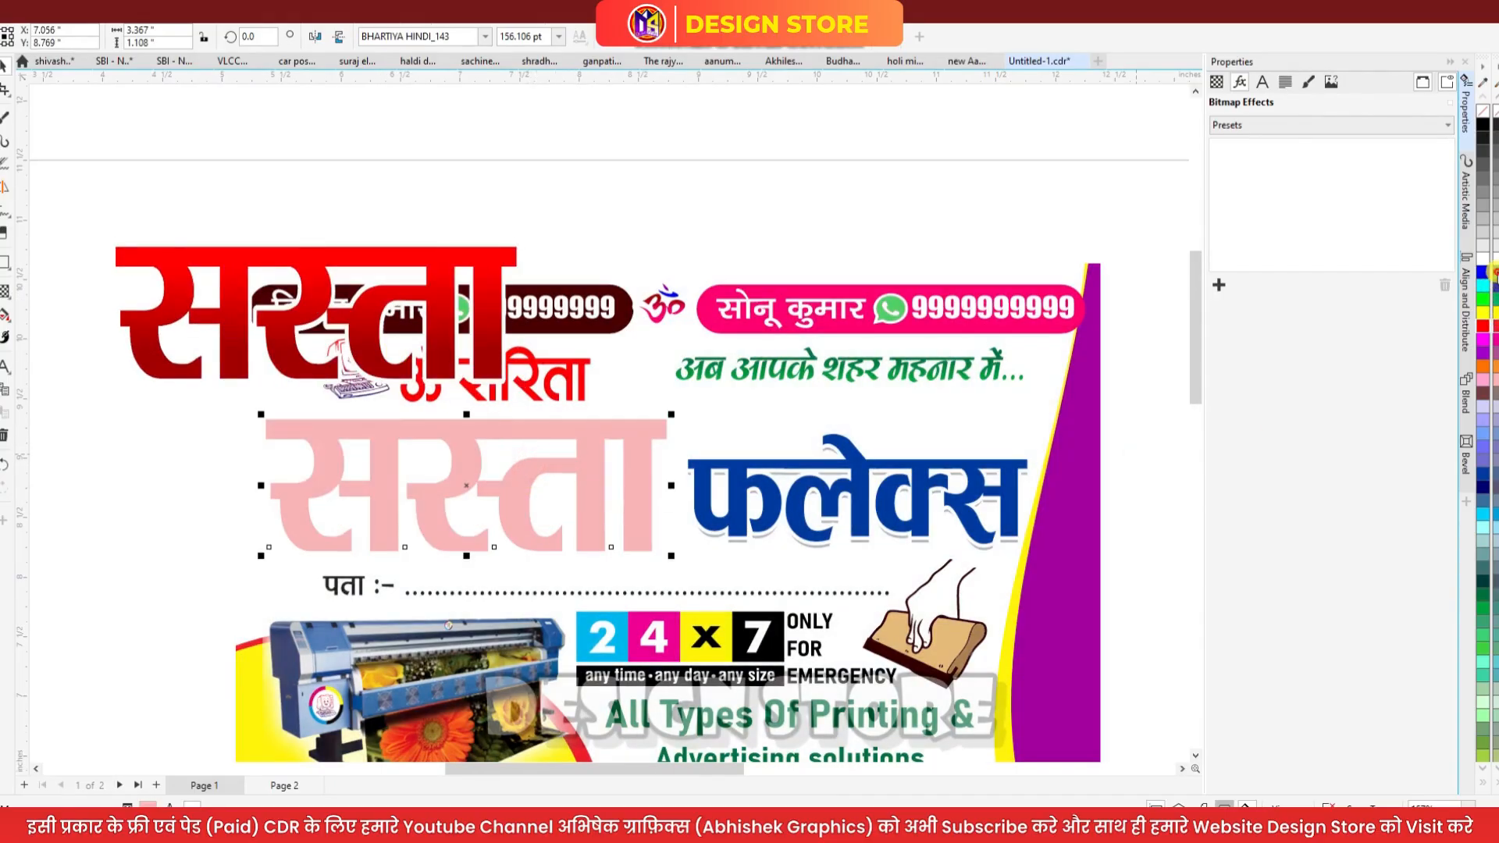
{"action": "left_click", "coordinate": [1493, 272]}
{"action": "left_click_drag", "start_coordinate": [466, 319], "coordinate": [564, 510]}
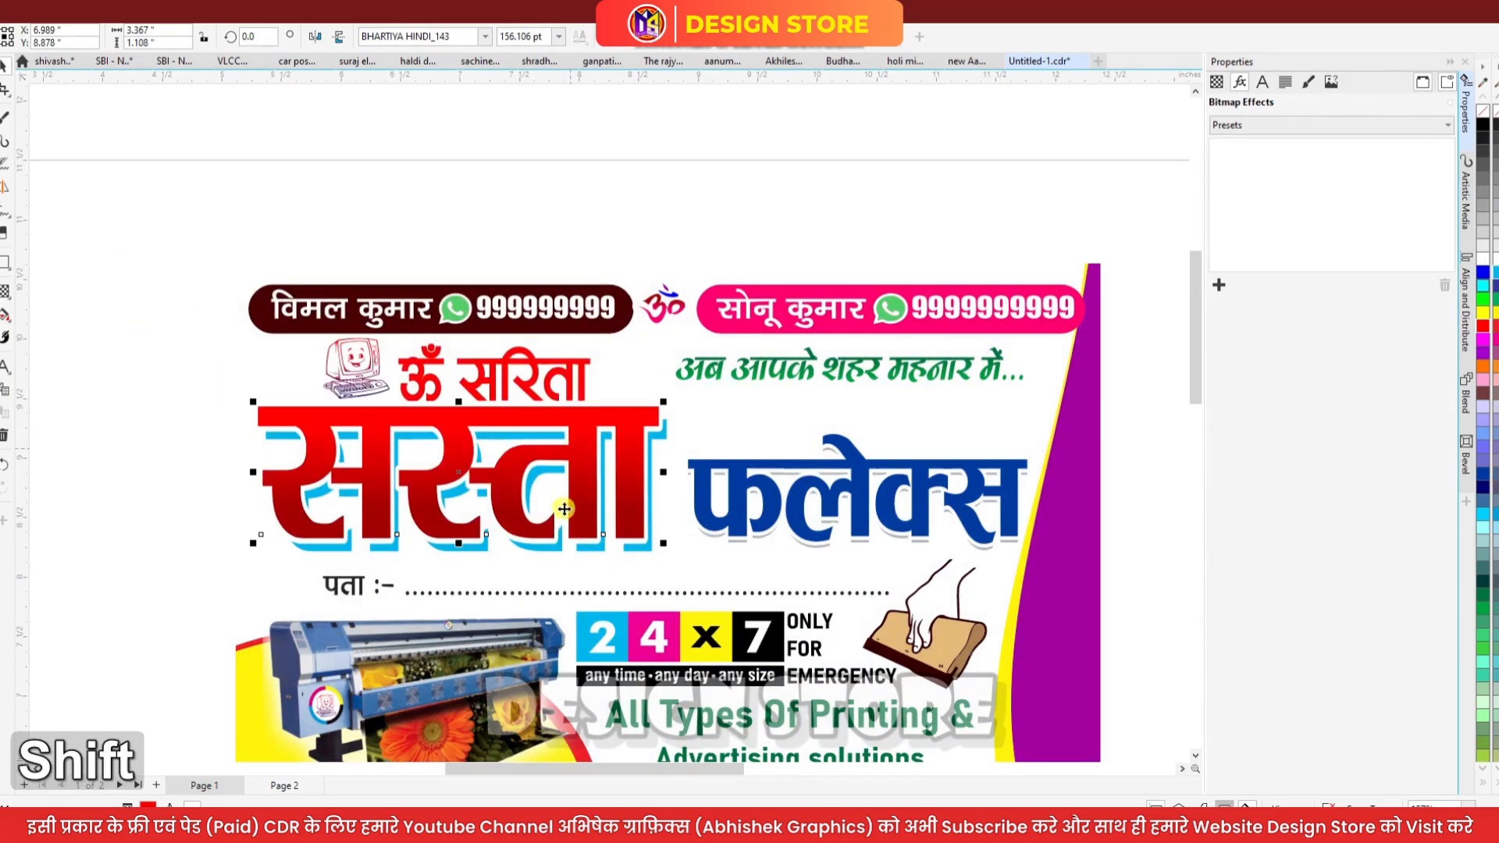
Centre the red सस्ता lettering horizontally on its cyan shadow copy and set the shadow's transparency to 72
{"action": "left_click", "coordinate": [551, 549], "text": "shift"}
{"action": "key", "text": "c"}
{"action": "left_click", "coordinate": [551, 548], "text": "shift"}
{"action": "scroll", "coordinate": [551, 548], "scroll_direction": "up", "scroll_amount": 2}
{"action": "left_click", "coordinate": [552, 548]}
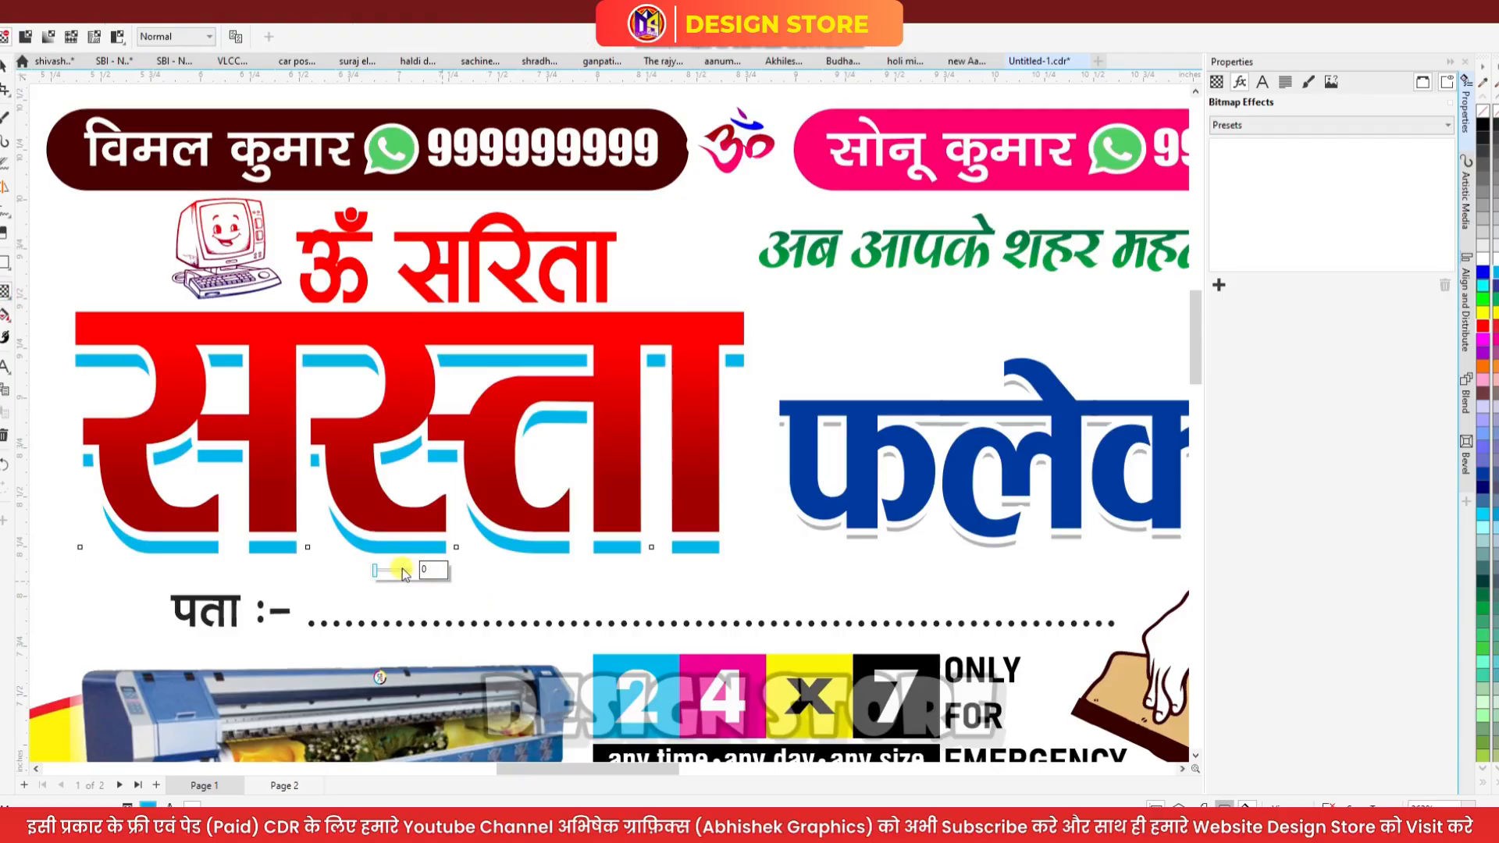
{"action": "left_click", "coordinate": [396, 570]}
{"action": "left_click_drag", "start_coordinate": [397, 570], "coordinate": [401, 573]}
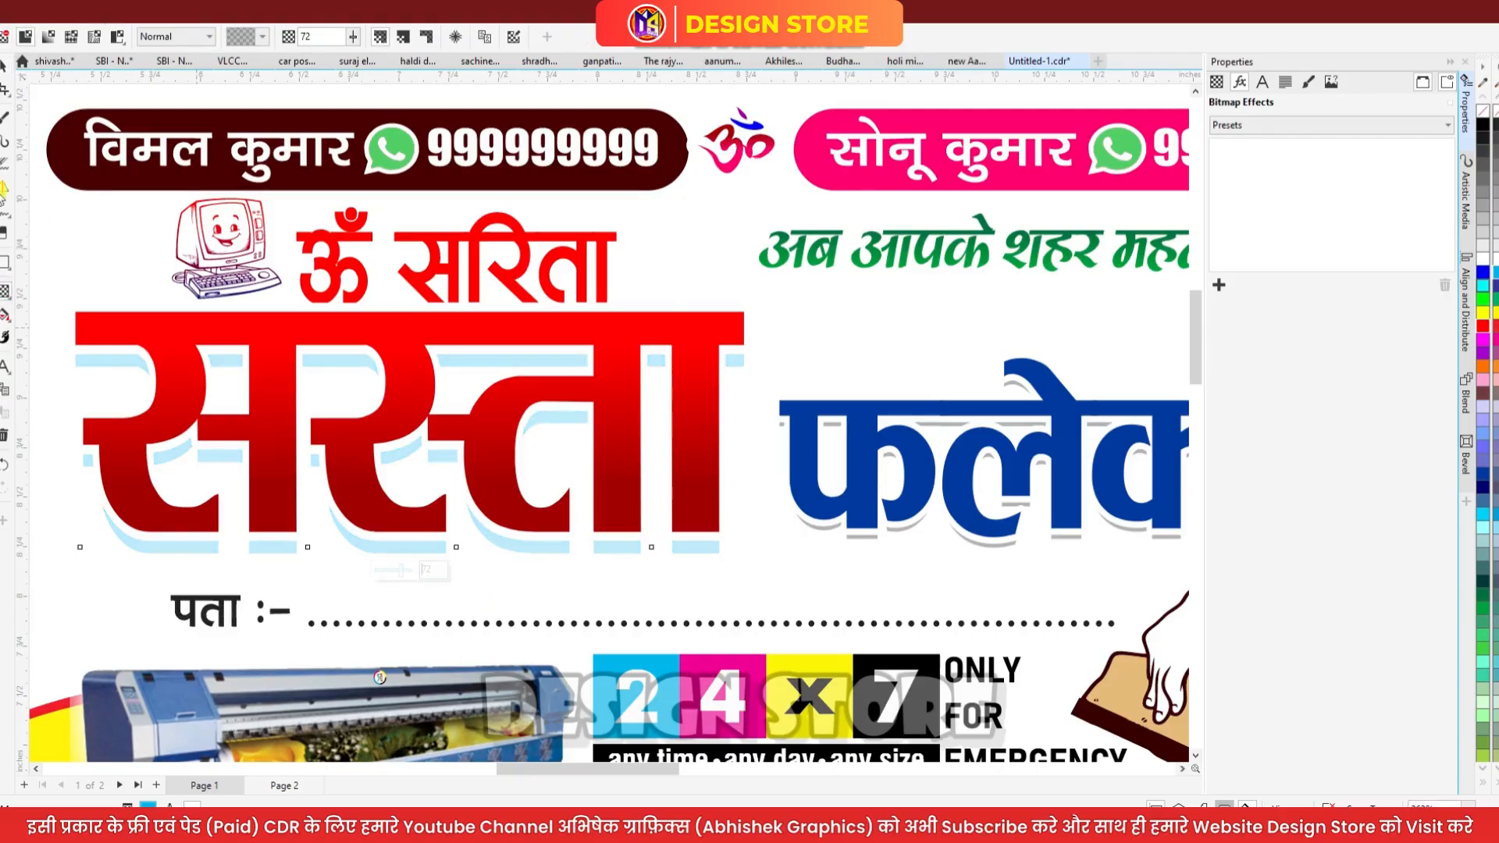
Nudge the red सस्ता lettering down so it sits closer over its light cyan shadow
{"action": "left_click", "coordinate": [379, 429]}
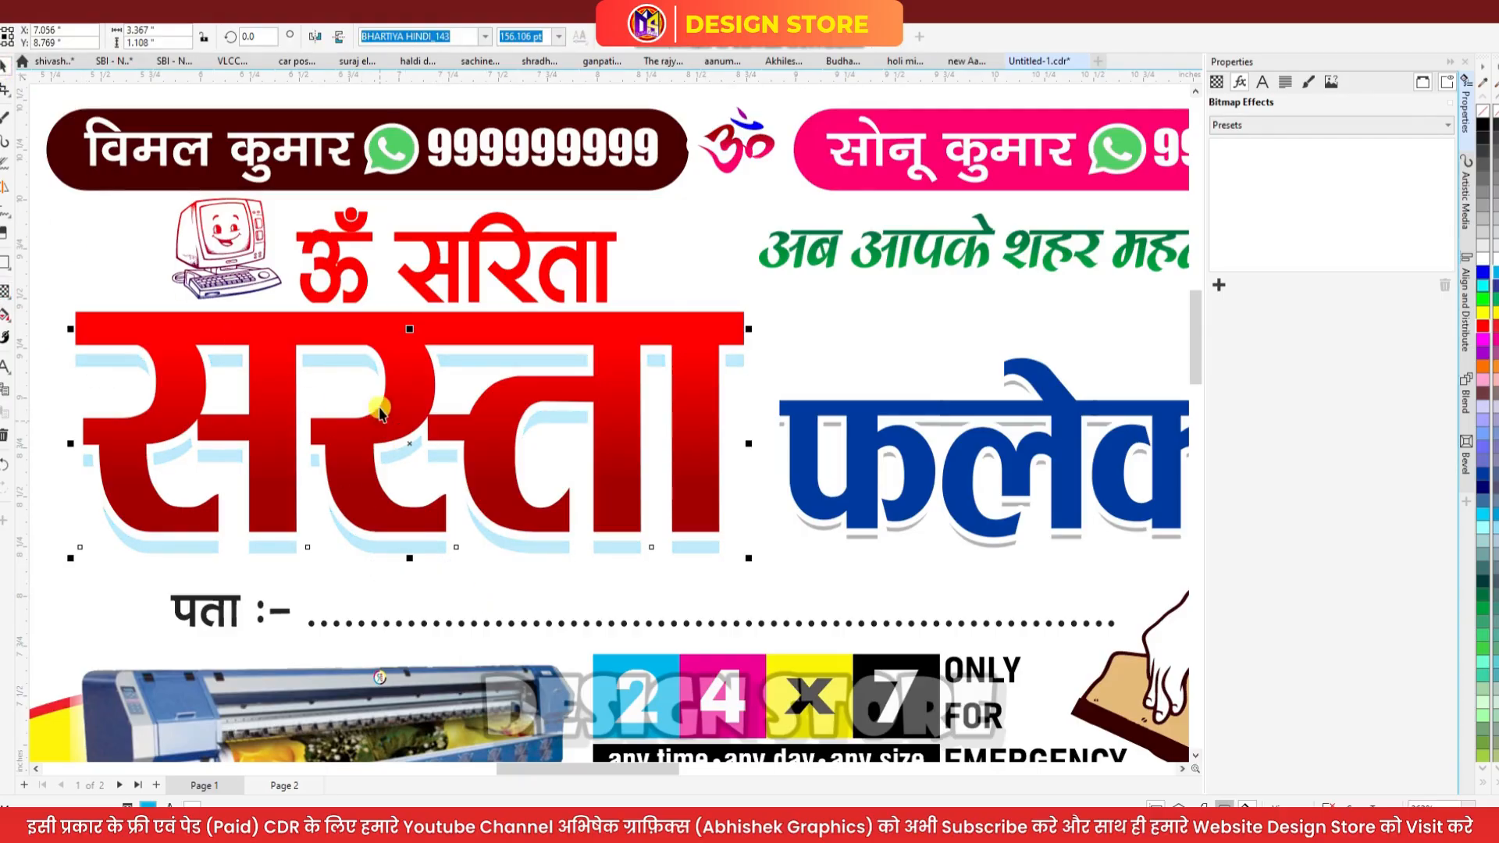
{"action": "key", "text": "shift+Down"}
{"action": "key", "text": "shift+Down"}
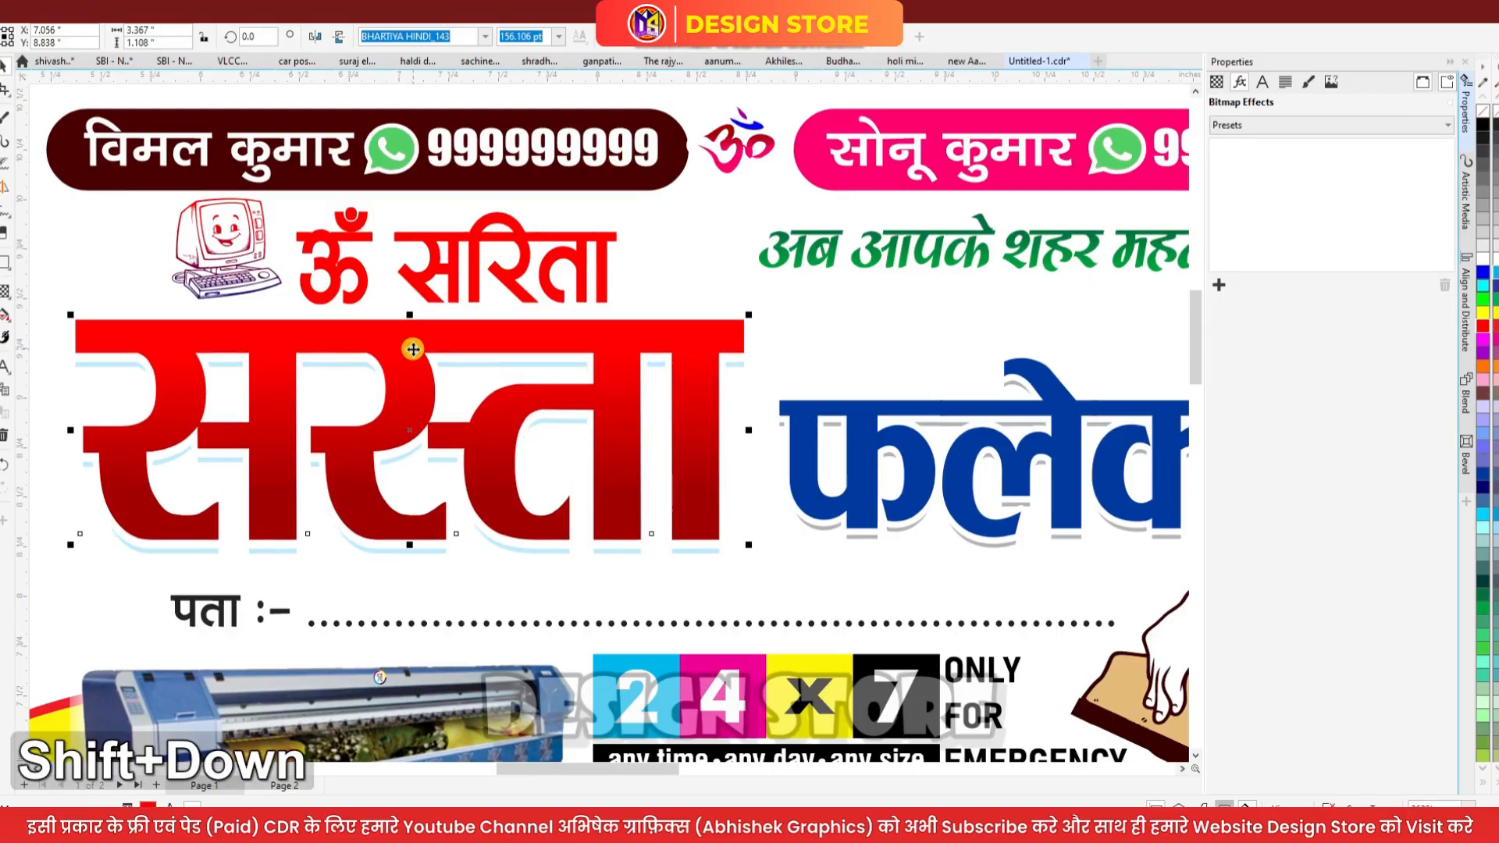
{"action": "scroll", "coordinate": [486, 387], "scroll_direction": "down", "scroll_amount": 2}
{"action": "scroll", "coordinate": [449, 385], "scroll_direction": "up", "scroll_amount": 2}
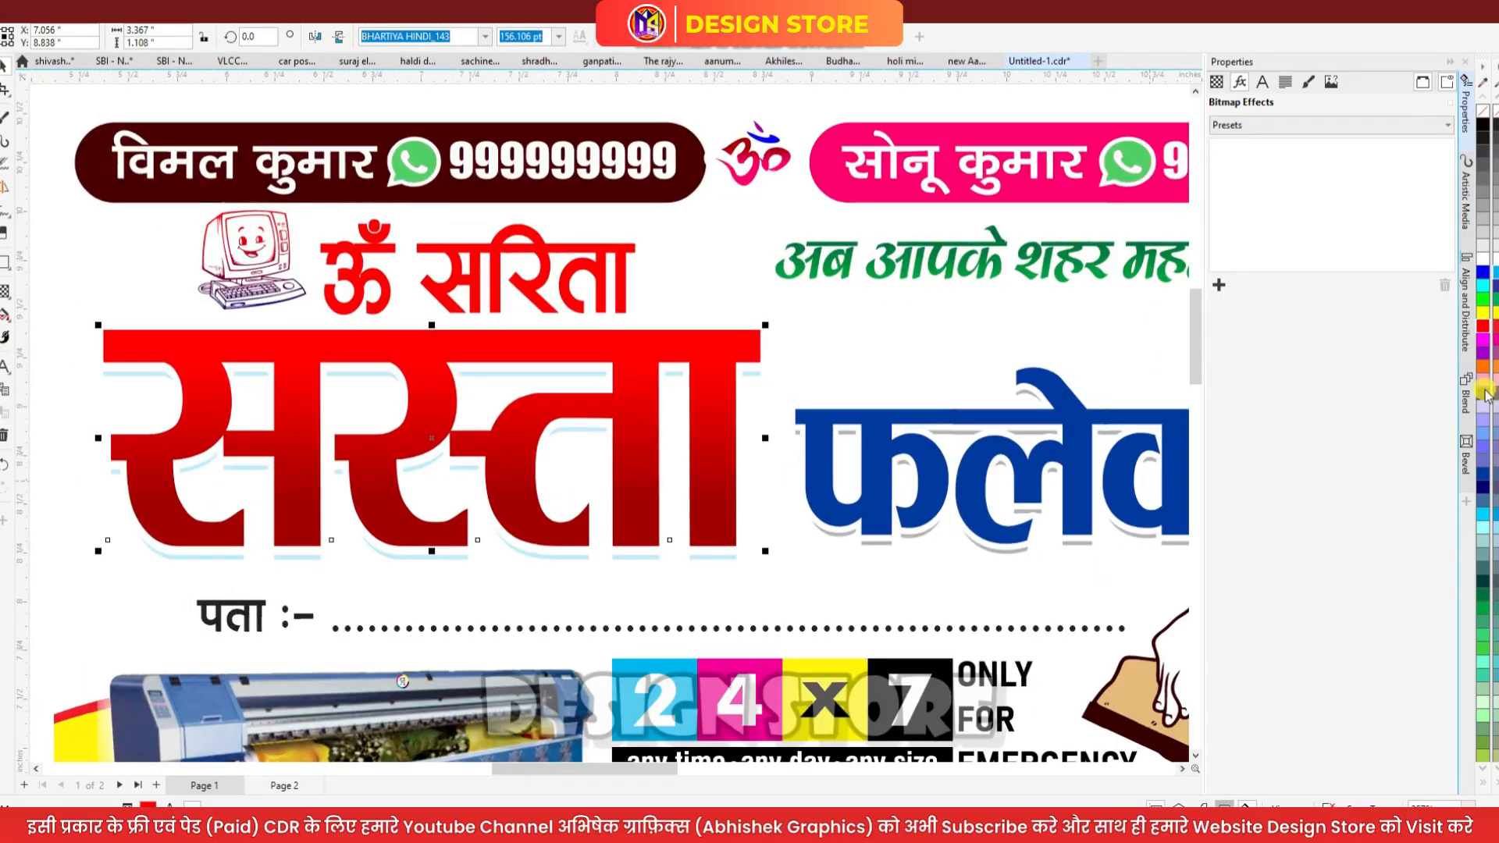
Change the gradient fill of the सस्ता lettering to run from blue to navy
{"action": "key", "text": "g"}
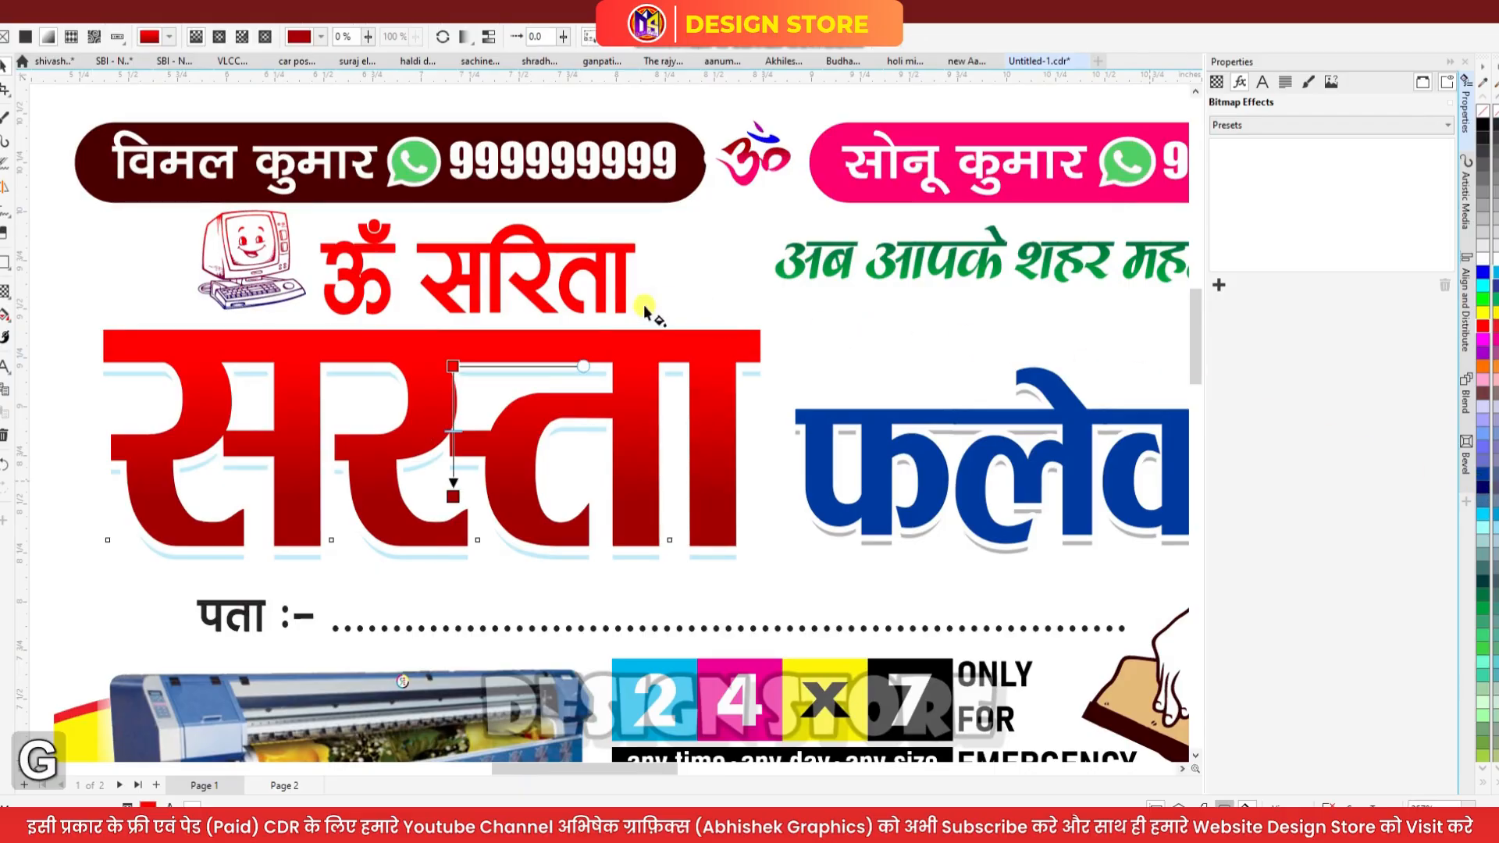
{"action": "left_click", "coordinate": [1478, 482]}
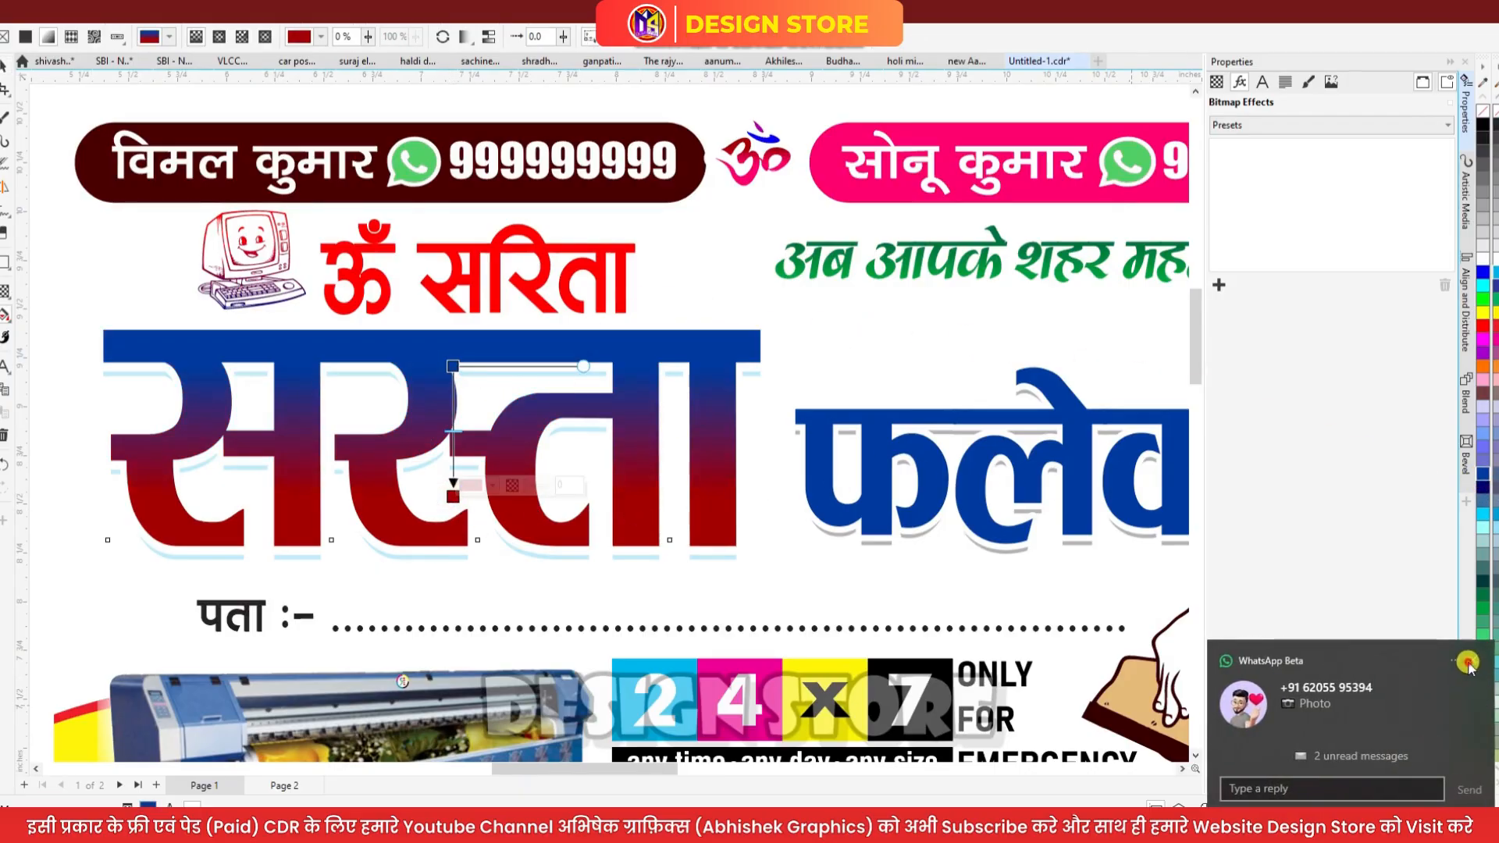
{"action": "left_click", "coordinate": [1468, 663]}
{"action": "left_click", "coordinate": [1483, 488]}
{"action": "scroll", "coordinate": [467, 265], "scroll_direction": "down", "scroll_amount": 3}
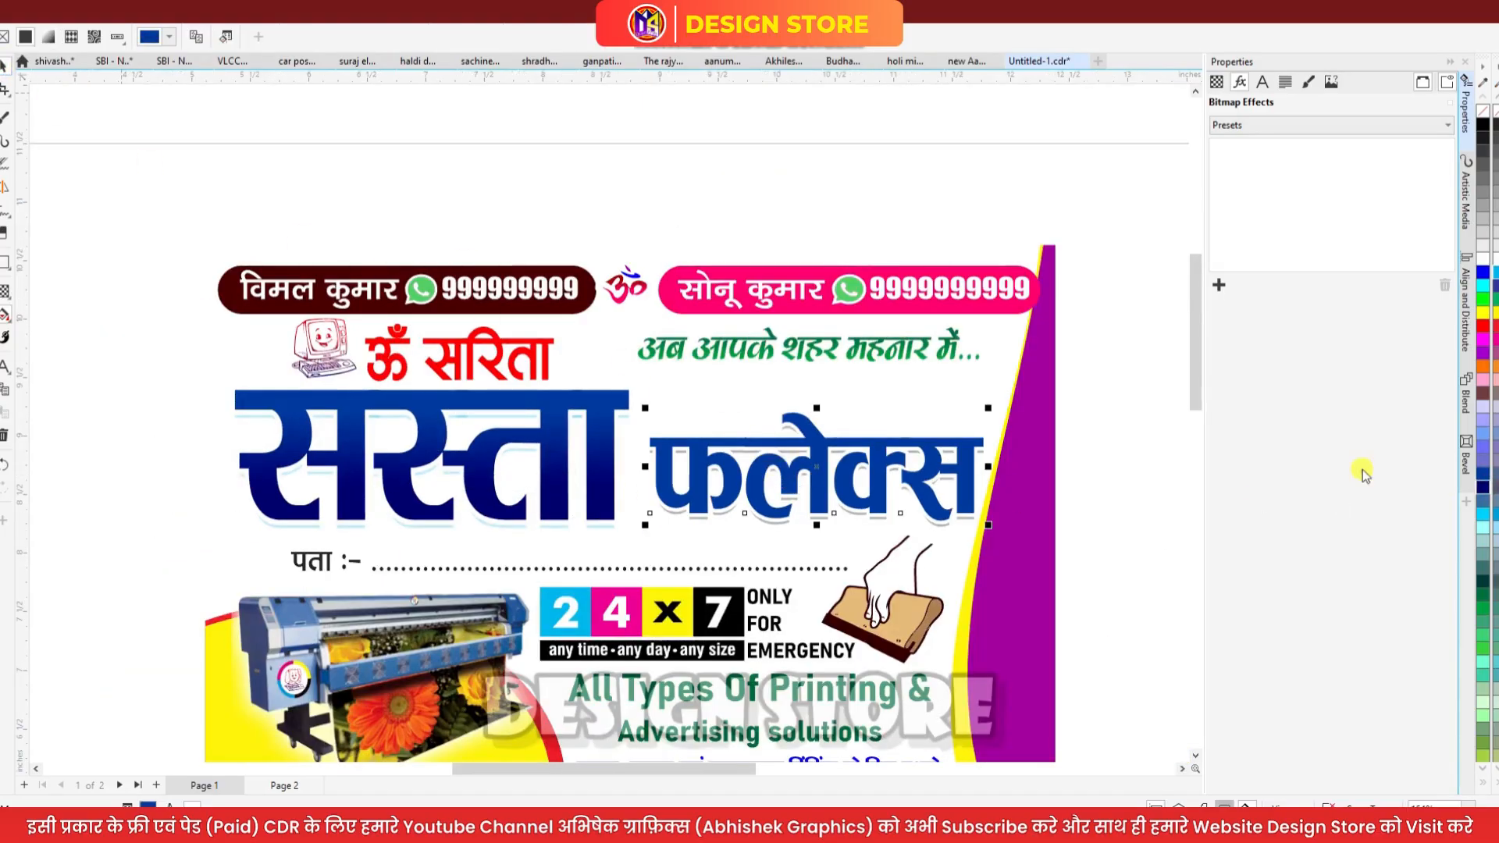
Recolour the फलेक्स lettering red and deselect it
{"action": "key", "text": "space"}
{"action": "left_click", "coordinate": [1483, 328]}
{"action": "scroll", "coordinate": [1147, 402], "scroll_direction": "down", "scroll_amount": 2}
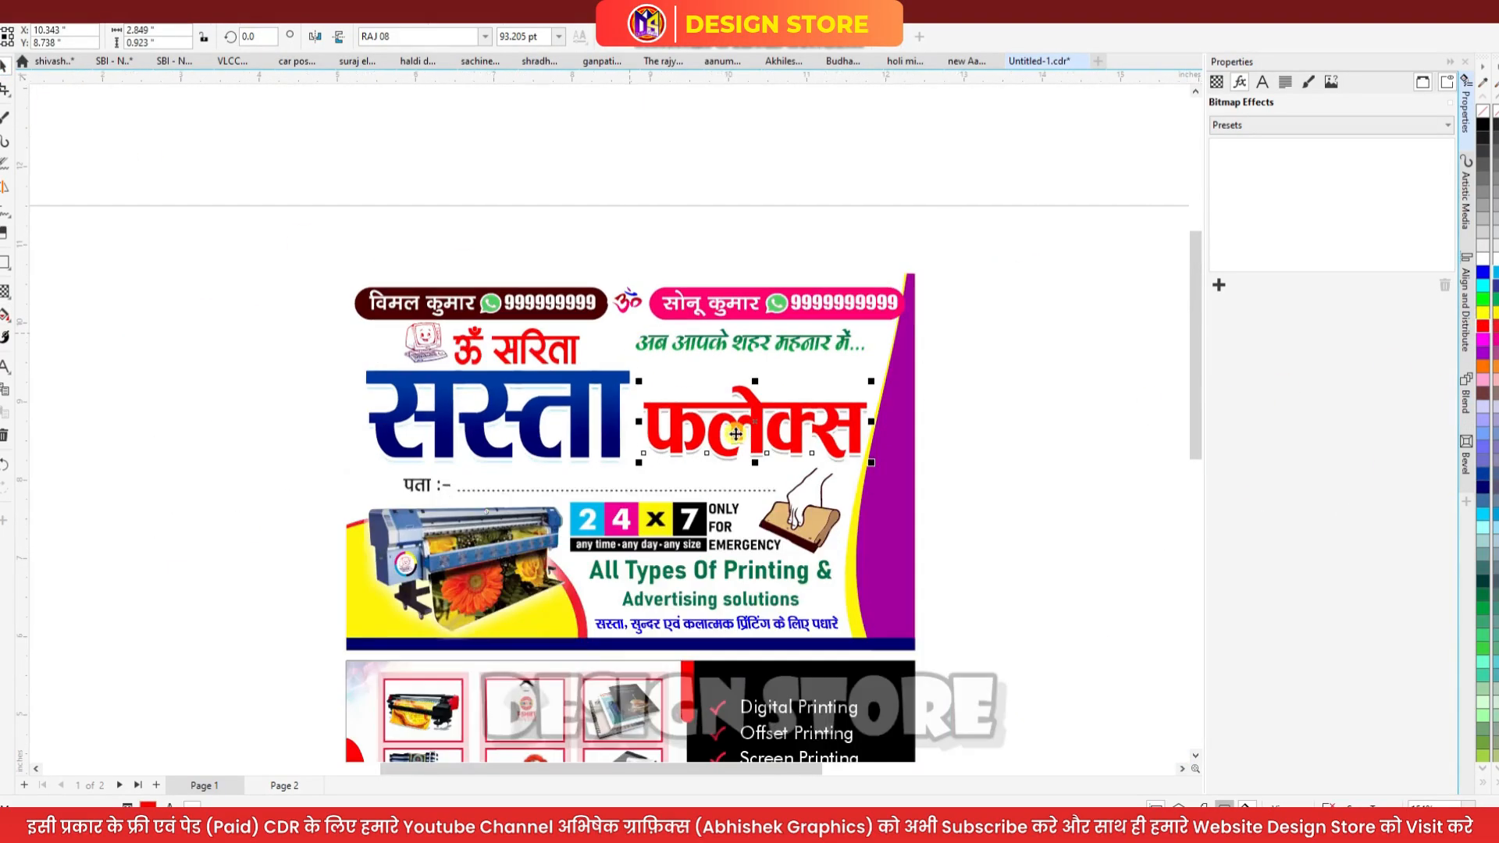
{"action": "scroll", "coordinate": [1031, 424], "scroll_direction": "up", "scroll_amount": 2}
{"action": "left_click", "coordinate": [1047, 419]}
{"action": "scroll", "coordinate": [575, 248], "scroll_direction": "down", "scroll_amount": 2}
{"action": "scroll", "coordinate": [556, 416], "scroll_direction": "up", "scroll_amount": 2}
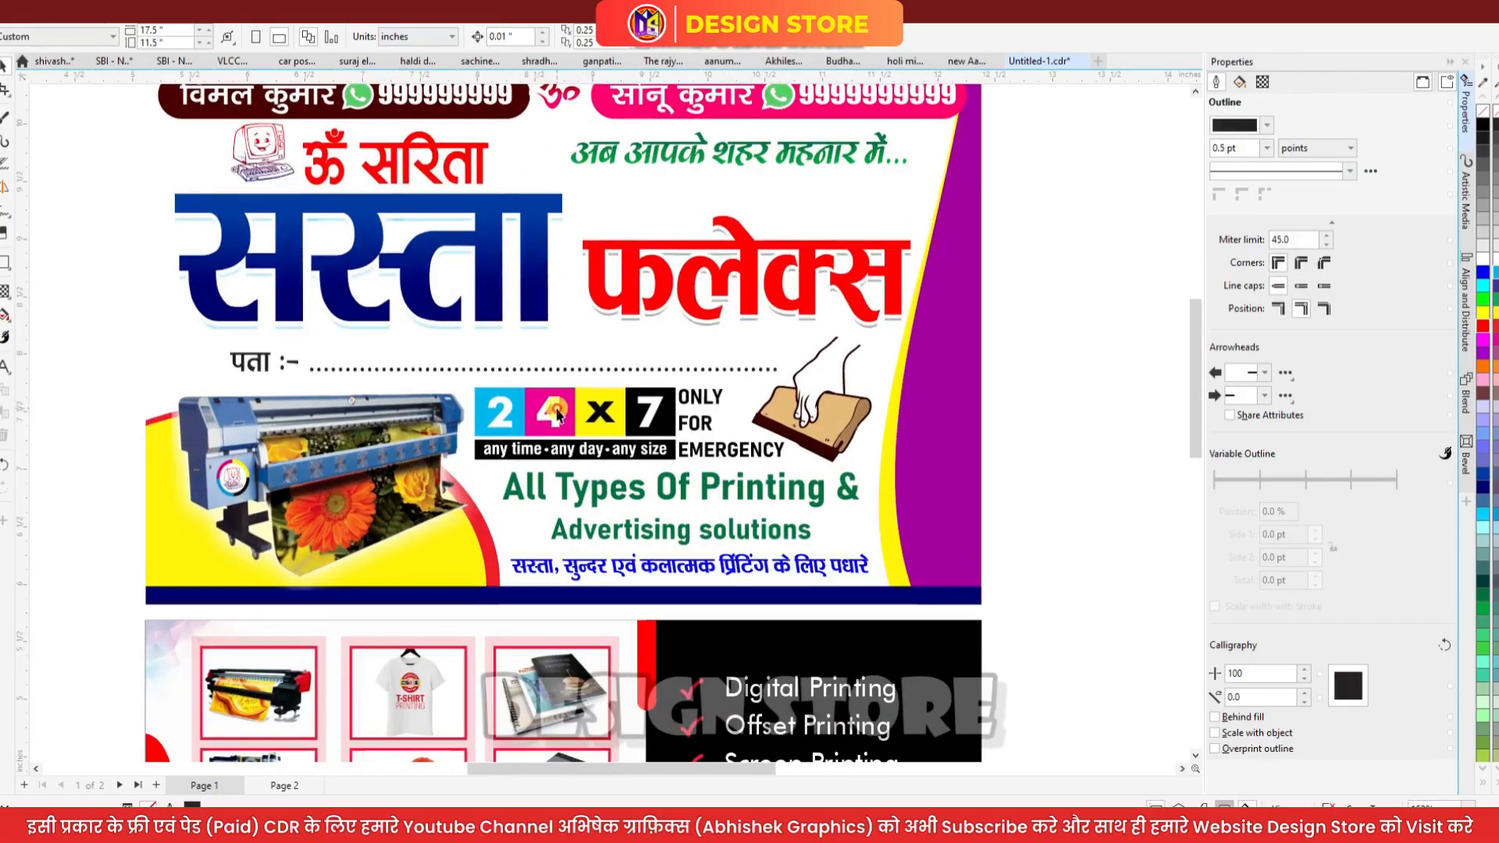
Check that the 24 x 7 graphic, the ONLY FOR EMERGENCY text and the All Types Of Printing text select separately
{"action": "left_click", "coordinate": [551, 419]}
{"action": "scroll", "coordinate": [551, 419], "scroll_direction": "up", "scroll_amount": 2}
{"action": "scroll", "coordinate": [552, 419], "scroll_direction": "up", "scroll_amount": 1}
{"action": "scroll", "coordinate": [761, 357], "scroll_direction": "down", "scroll_amount": 2}
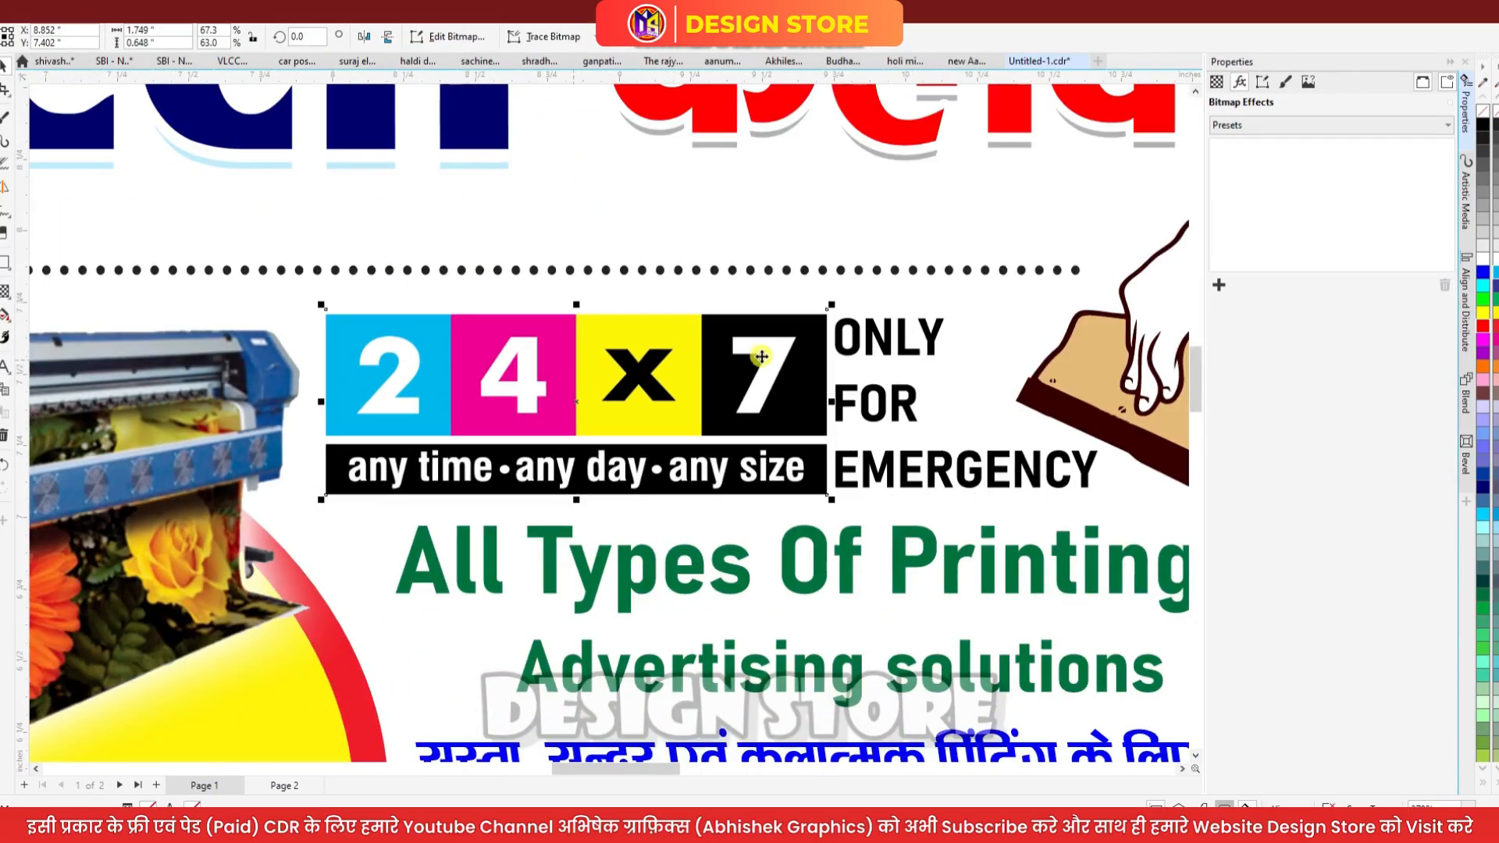
{"action": "scroll", "coordinate": [883, 428], "scroll_direction": "down", "scroll_amount": 2}
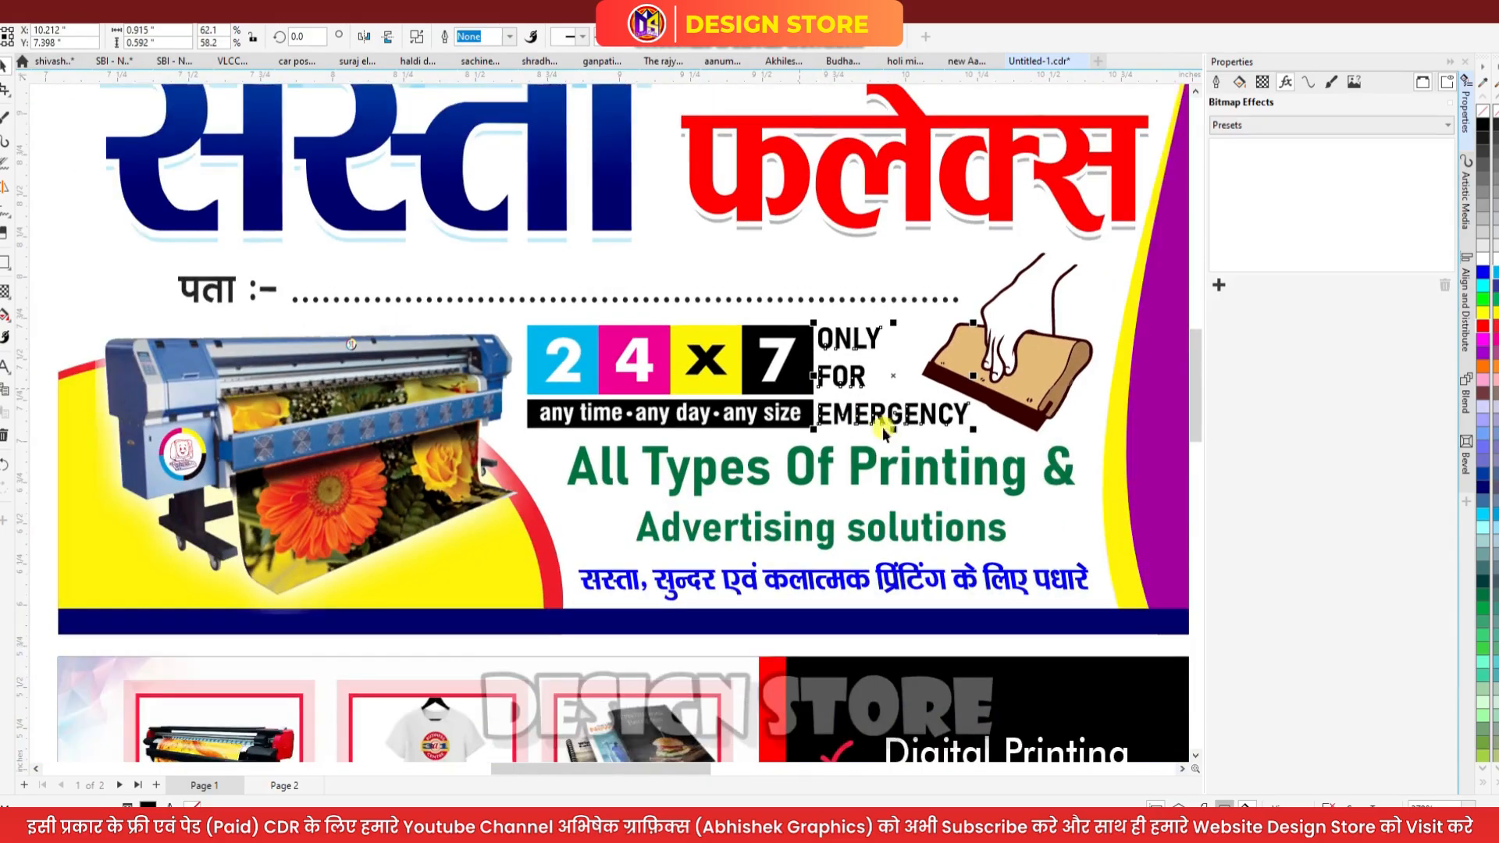
{"action": "scroll", "coordinate": [891, 430], "scroll_direction": "up", "scroll_amount": 2}
{"action": "scroll", "coordinate": [781, 460], "scroll_direction": "down", "scroll_amount": 2}
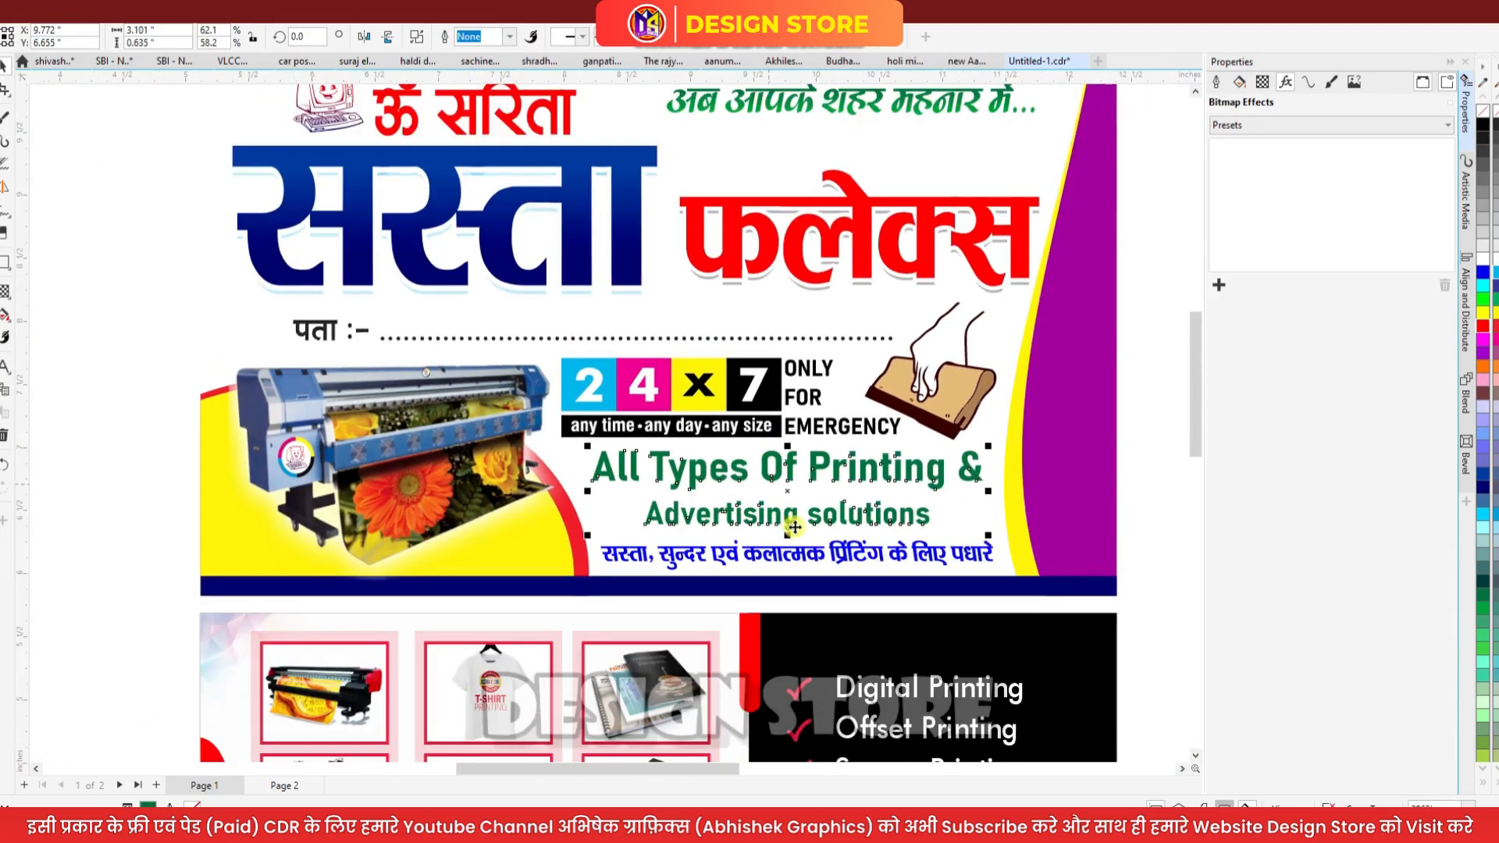
Try replacing the blue Hindi tagline below Advertising solutions with sample characters and undo the change
{"action": "left_click", "coordinate": [805, 557]}
{"action": "scroll", "coordinate": [777, 556], "scroll_direction": "up", "scroll_amount": 2}
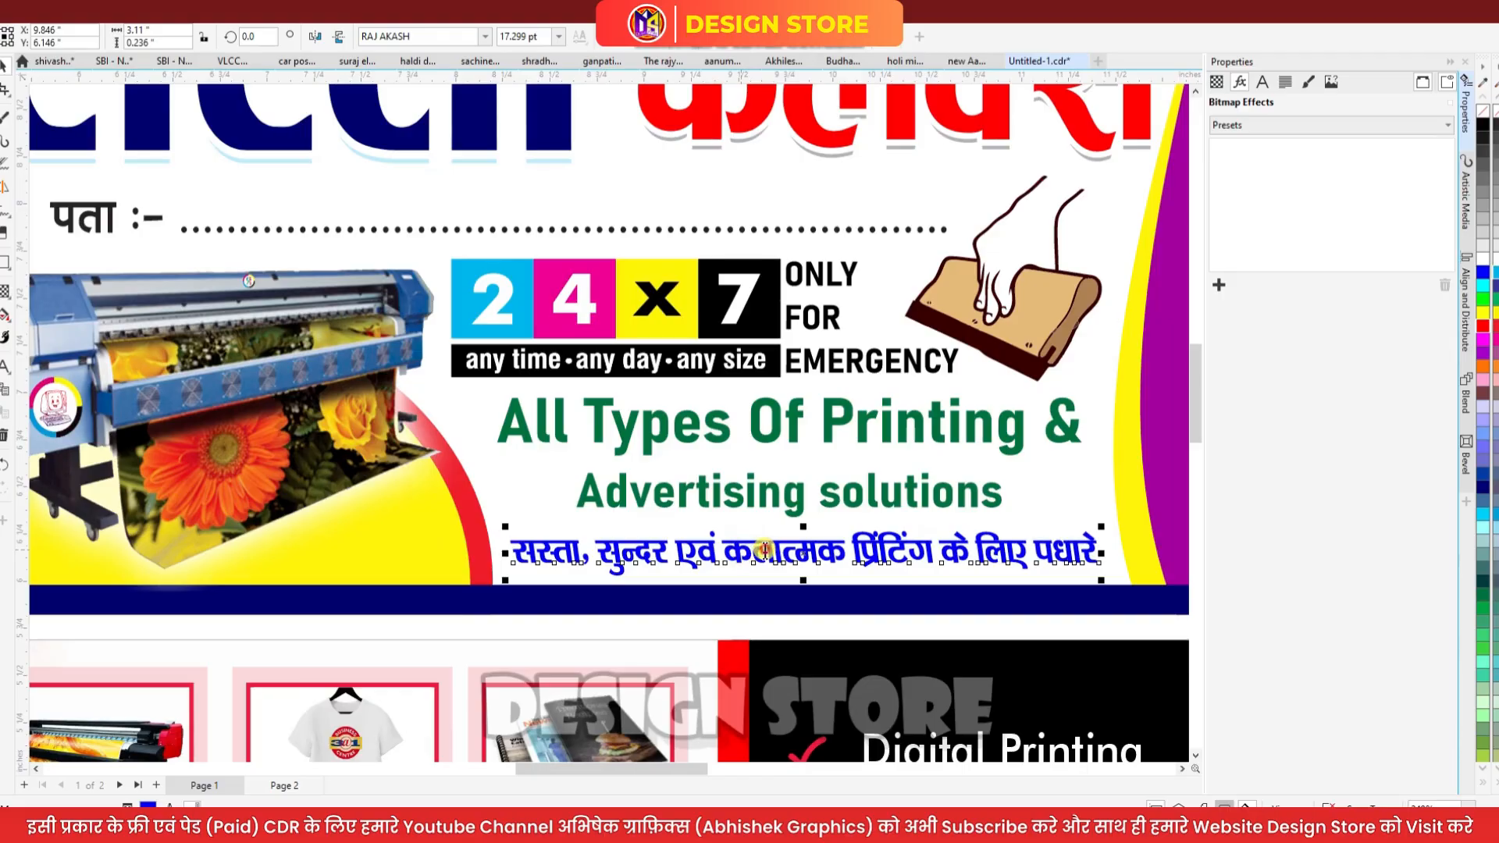
{"action": "key", "text": "F8"}
{"action": "triple_click", "coordinate": [765, 557]}
{"action": "scroll", "coordinate": [769, 557], "scroll_direction": "down", "scroll_amount": 2}
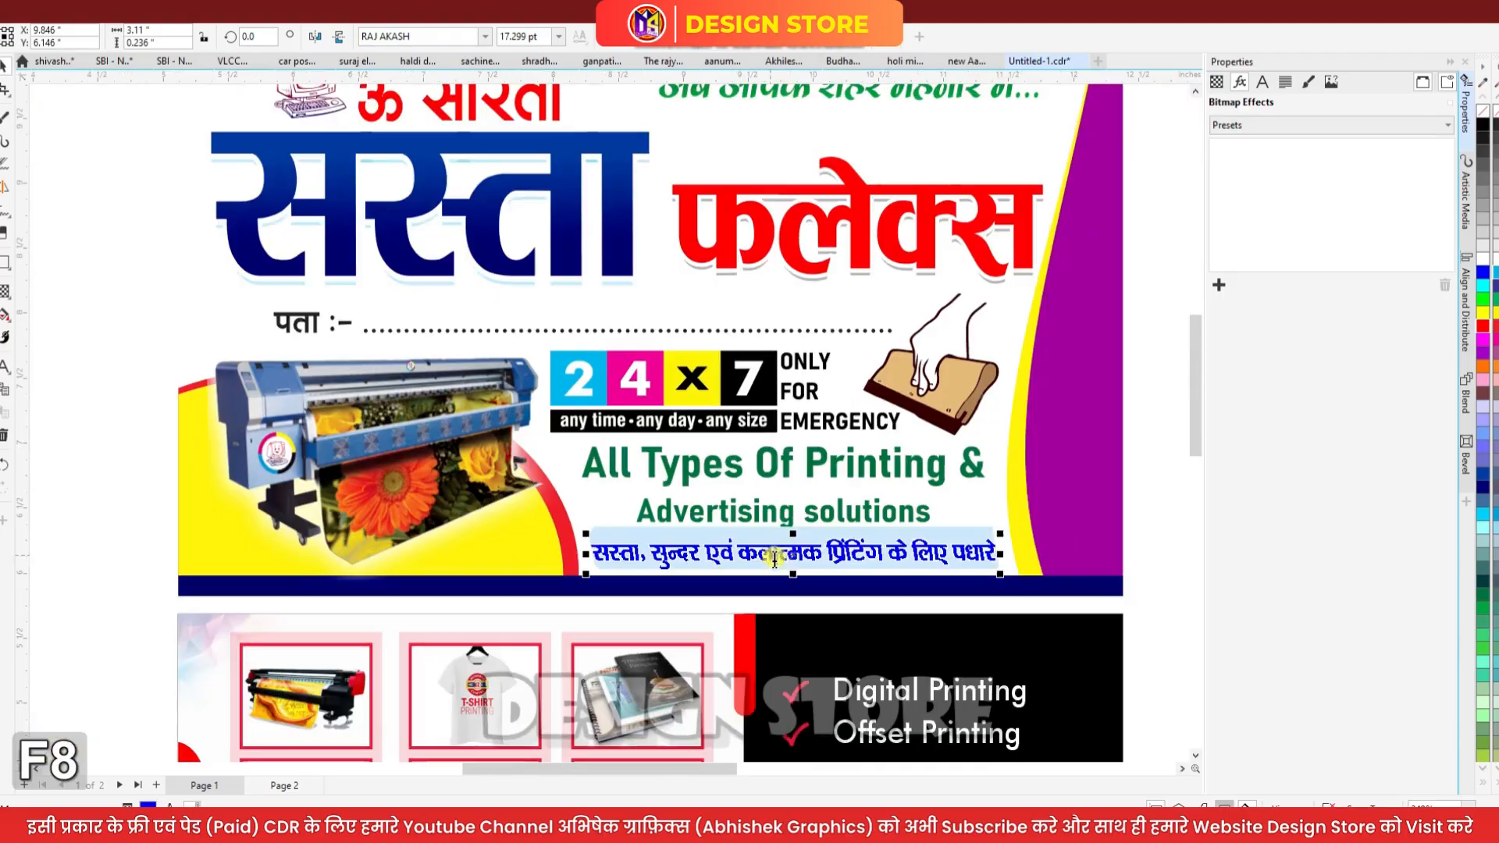
{"action": "type", "text": "fdgdfgfhfhd"}
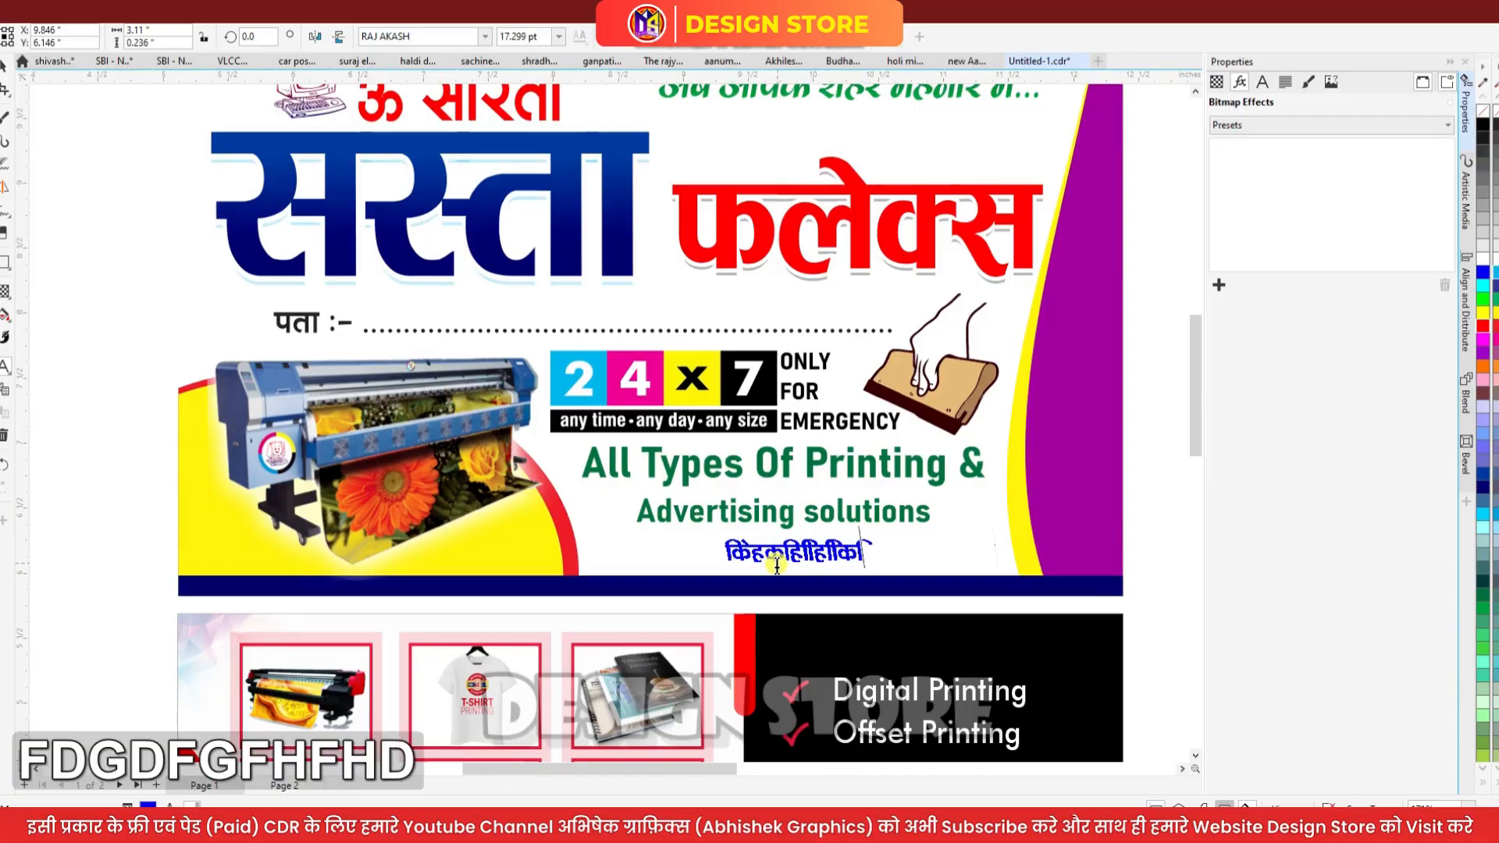
{"action": "key", "text": "ctrl+z"}
{"action": "key", "text": "ctrl+z"}
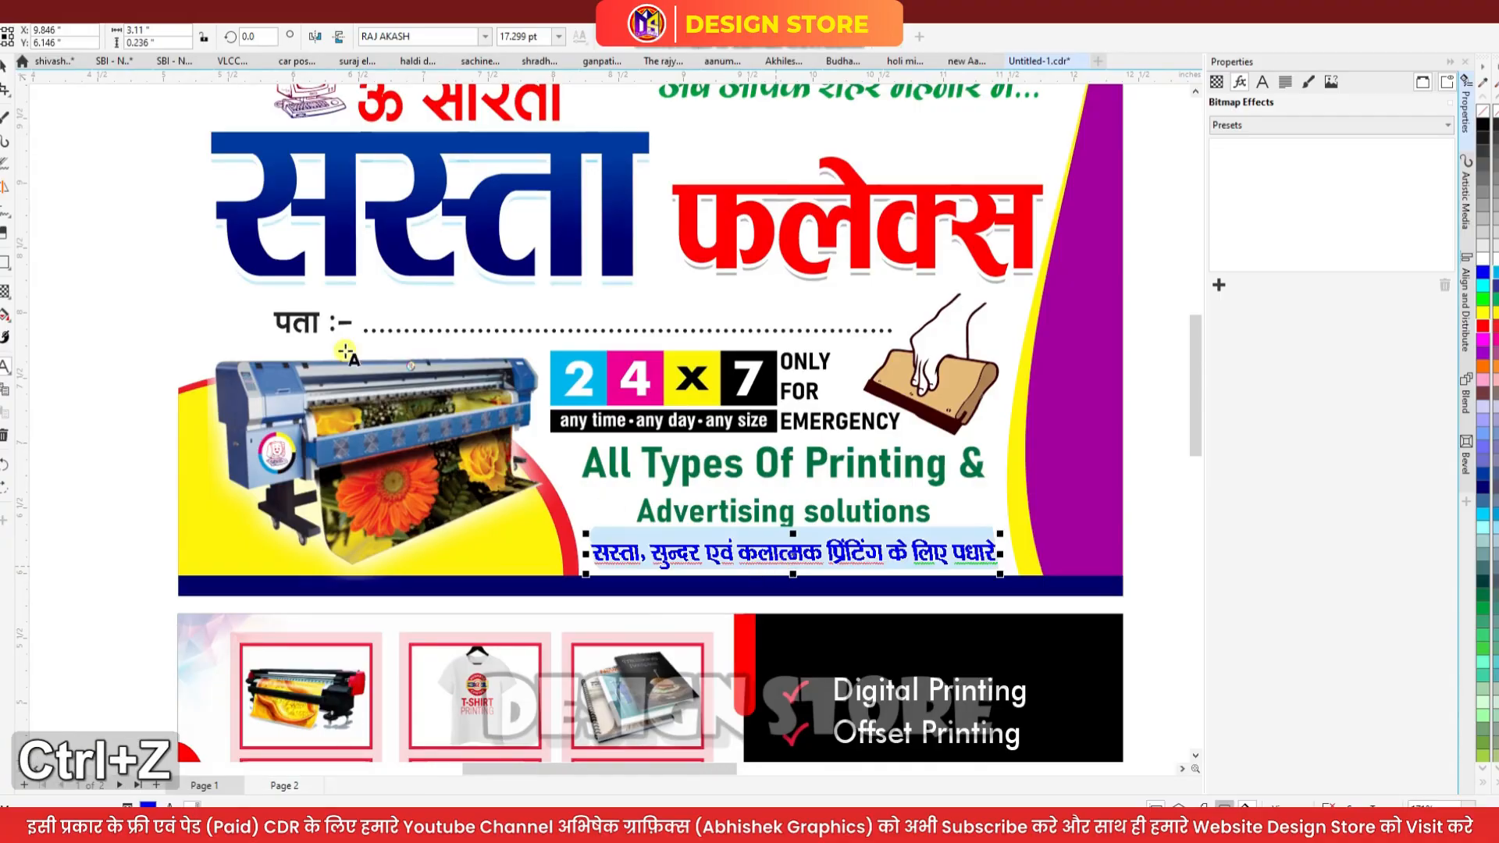
{"action": "key", "text": "Escape"}
Move the computer mascot and the white circle beneath it off the round badge on the printer's side
{"action": "left_click", "coordinate": [434, 414]}
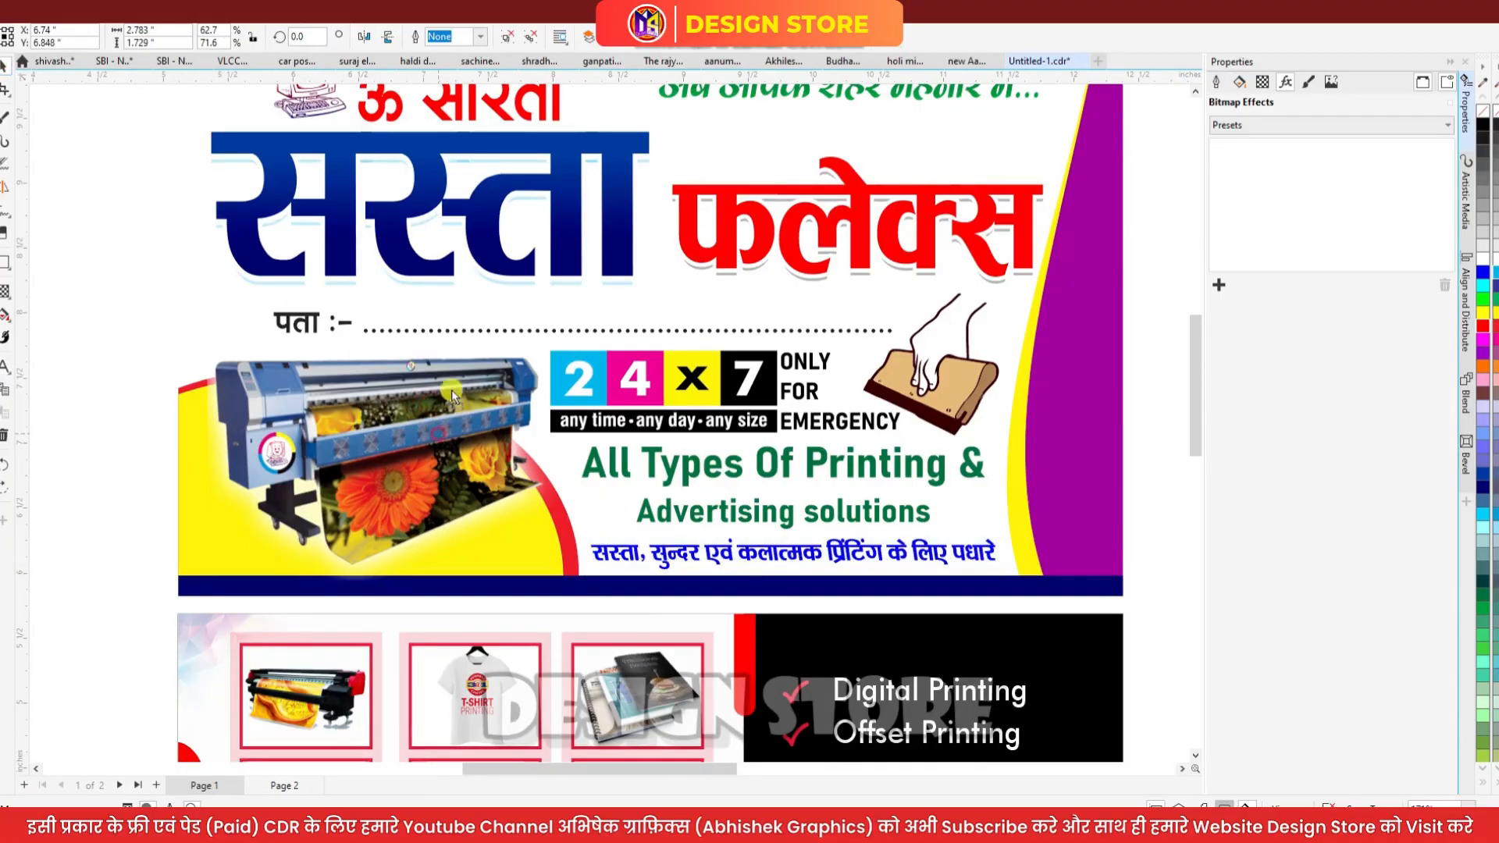
{"action": "key", "text": "ctrl+z"}
{"action": "scroll", "coordinate": [275, 463], "scroll_direction": "up", "scroll_amount": 7}
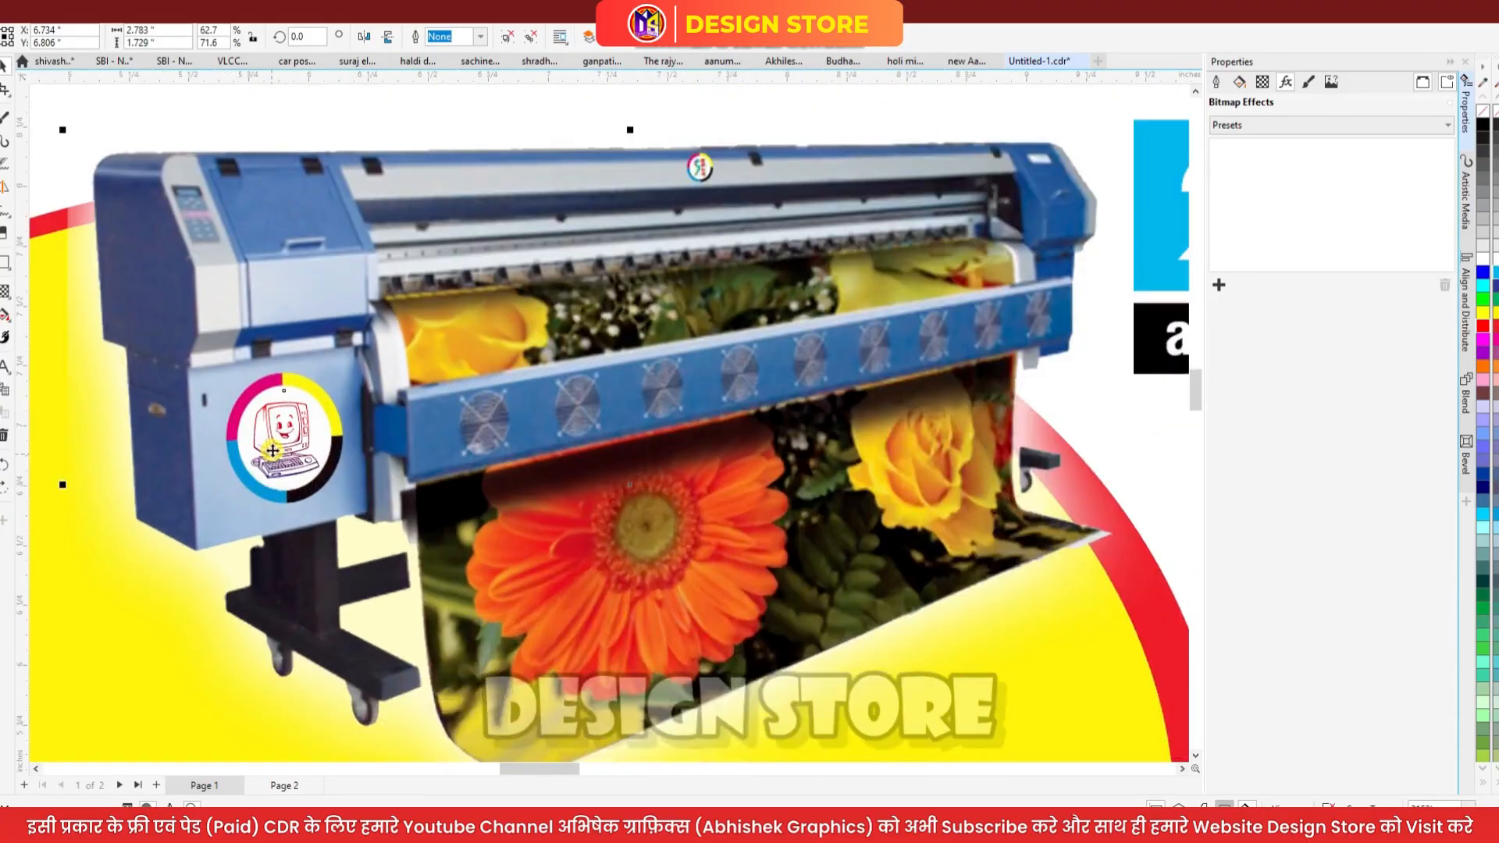
{"action": "left_click", "coordinate": [277, 455]}
{"action": "left_click_drag", "start_coordinate": [277, 455], "coordinate": [359, 392]}
{"action": "left_click", "coordinate": [292, 416], "text": "ctrl"}
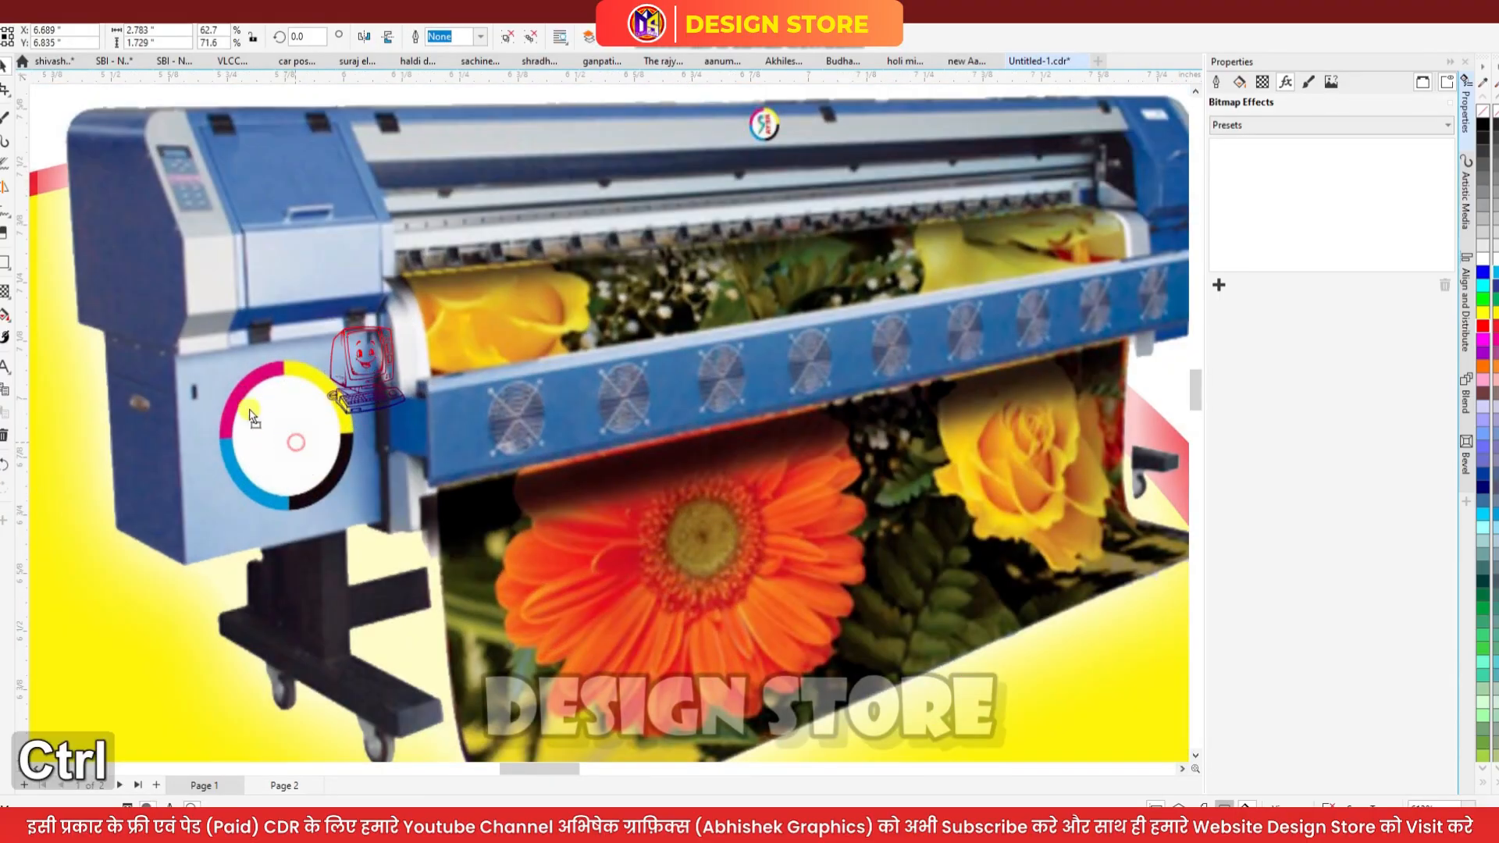
{"action": "key", "text": "ctrl+z"}
{"action": "left_click_drag", "start_coordinate": [209, 380], "coordinate": [200, 361]}
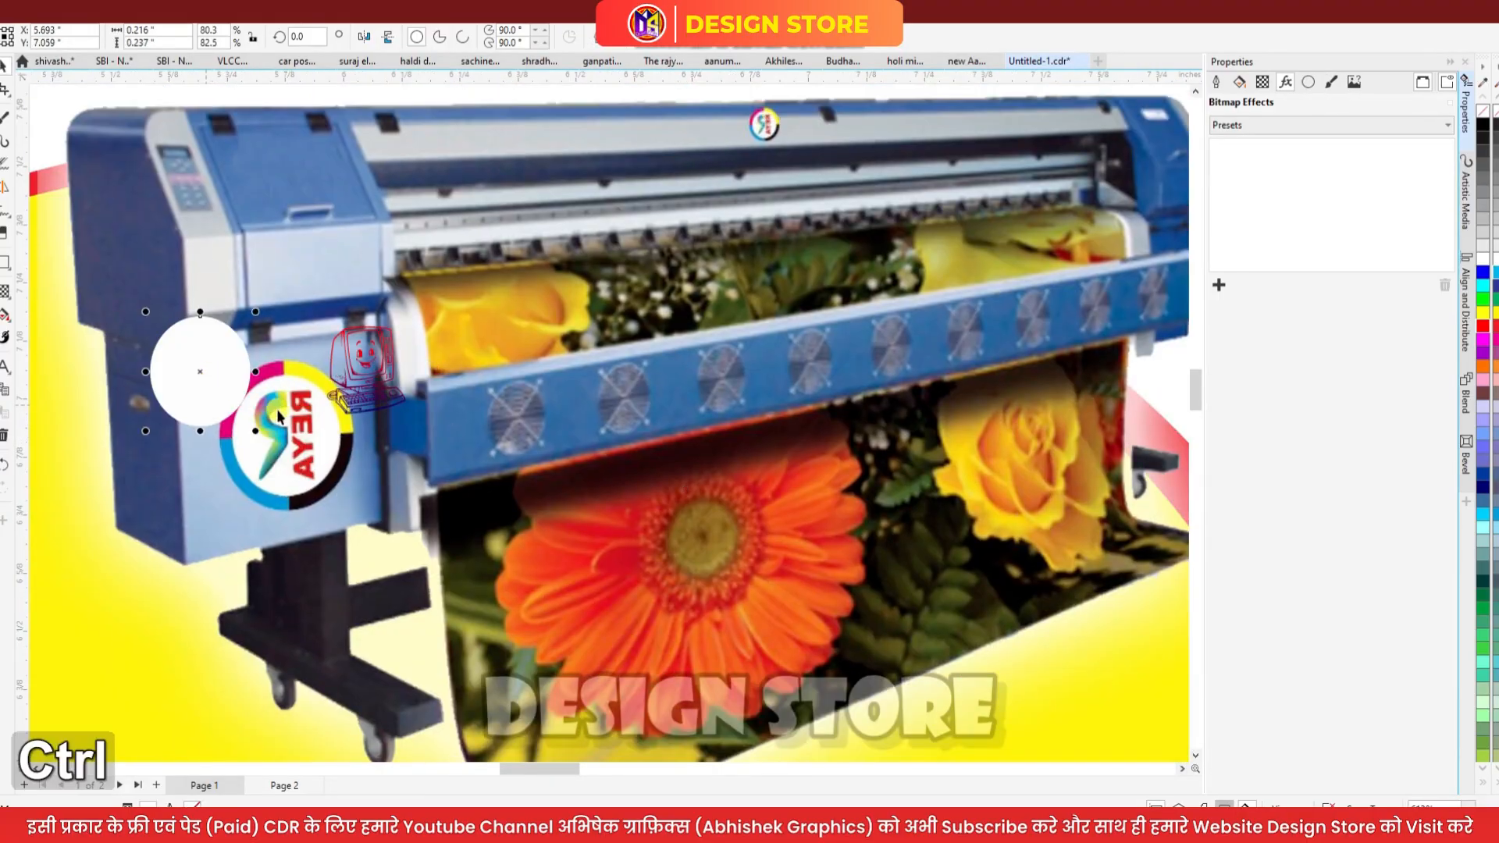
Undo the moves of the computer mascot and the white circle on the printer's round badge
{"action": "key", "text": "ctrl+z"}
{"action": "key", "text": "ctrl+z"}
{"action": "scroll", "coordinate": [386, 413], "scroll_direction": "down", "scroll_amount": 3}
{"action": "scroll", "coordinate": [386, 414], "scroll_direction": "up", "scroll_amount": 3}
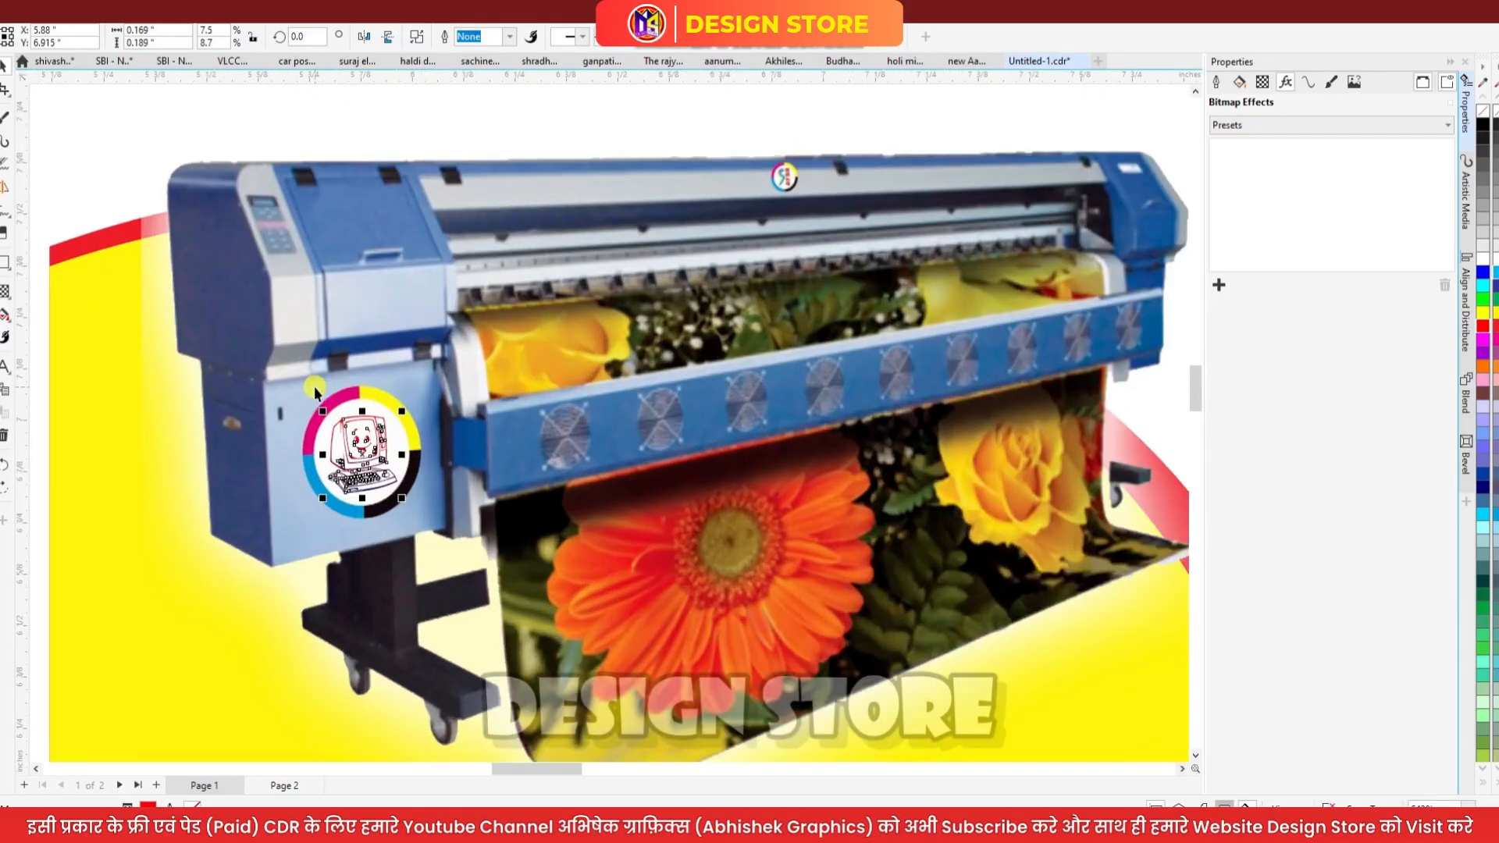
Select the clipped background of the card's upper half and open its contents for editing
{"action": "left_click", "coordinate": [293, 295], "text": "ctrl"}
{"action": "scroll", "coordinate": [396, 313], "scroll_direction": "down", "scroll_amount": 3}
{"action": "left_click", "coordinate": [396, 313]}
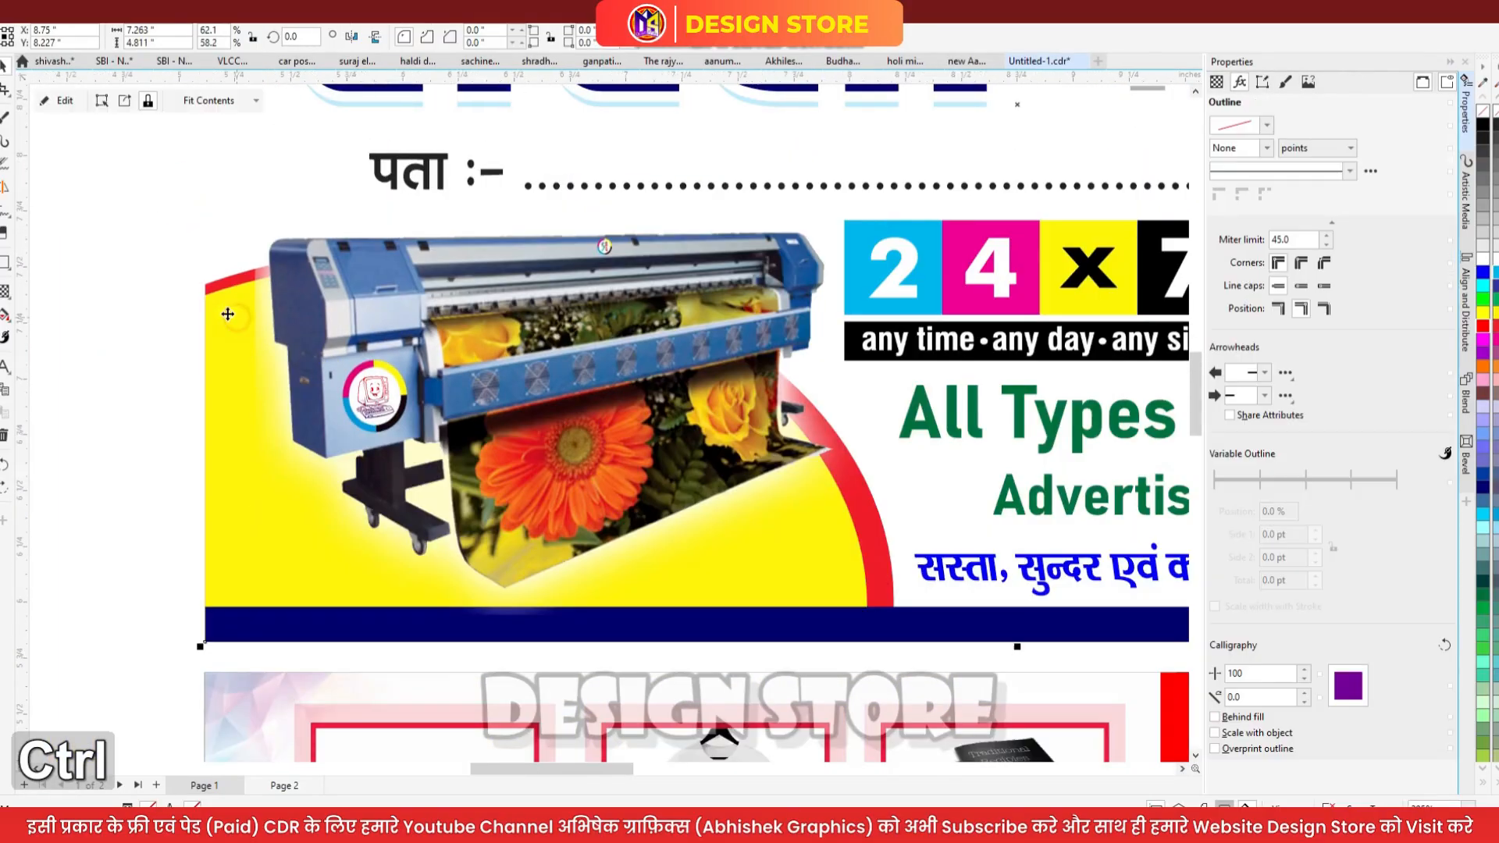
{"action": "left_click", "coordinate": [48, 101]}
{"action": "scroll", "coordinate": [651, 539], "scroll_direction": "down", "scroll_amount": 1}
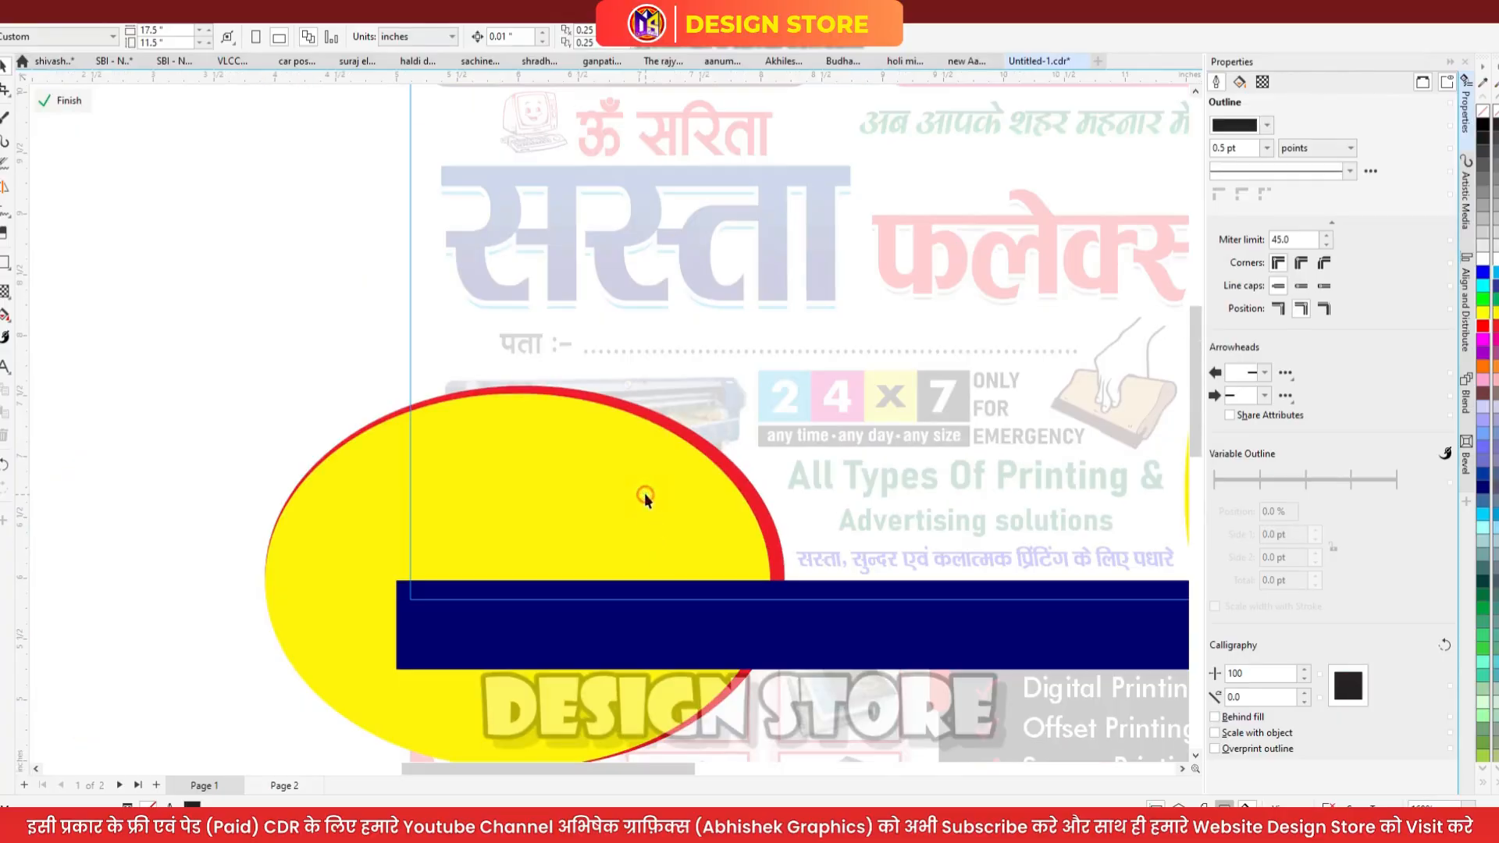
Try moving the yellow ellipse and the red ellipse behind it within the clipped background, undoing the changes
{"action": "left_click_drag", "start_coordinate": [640, 501], "coordinate": [405, 391]}
{"action": "key", "text": "ctrl+z"}
{"action": "key", "text": "ctrl+z"}
{"action": "key", "text": "ctrl+z"}
{"action": "key", "text": "ctrl+z"}
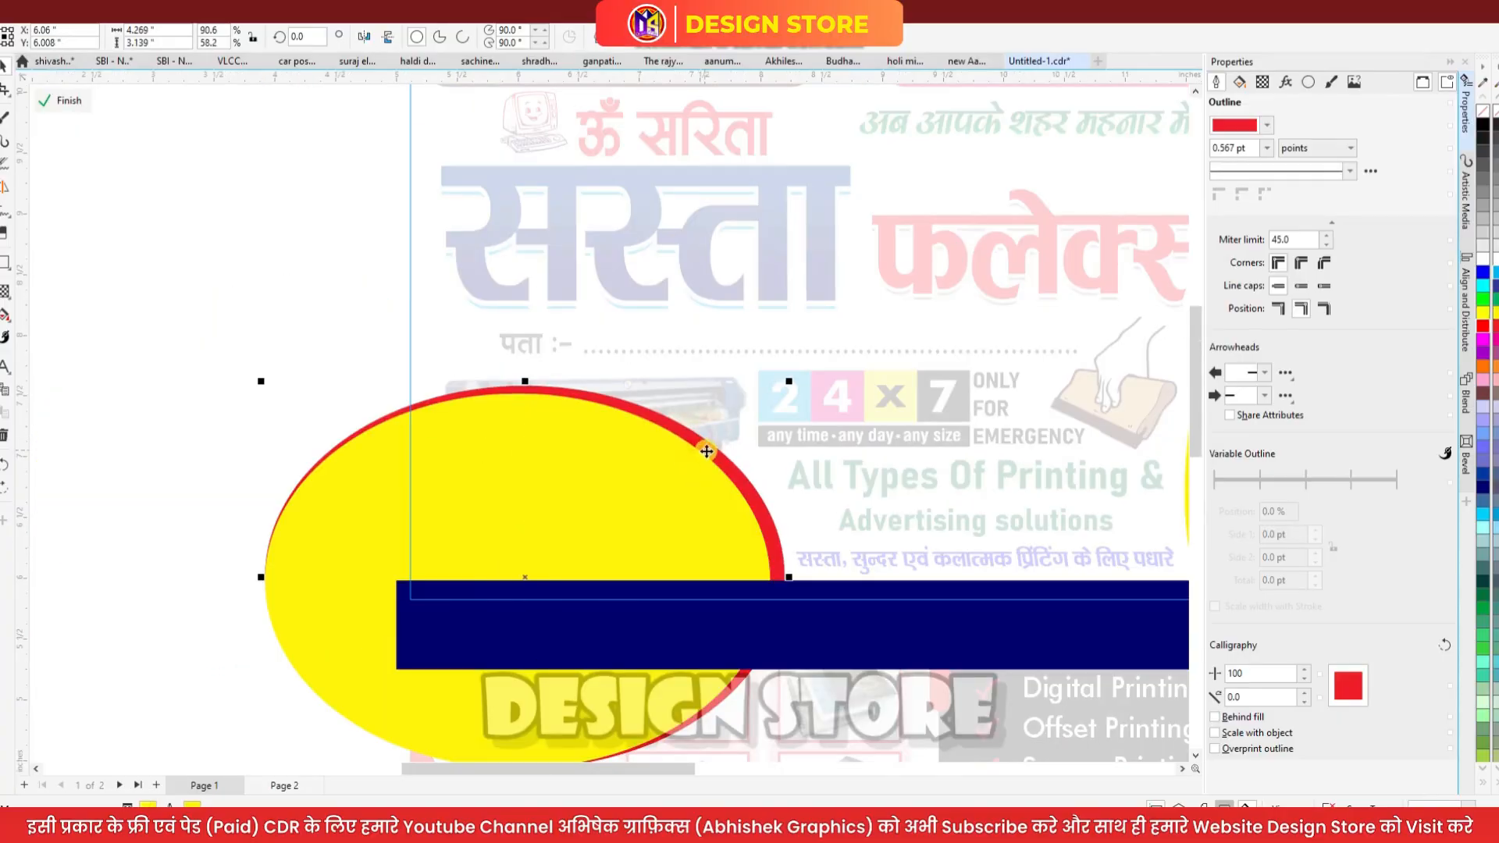
Try moving the purple shape and its yellow edging curve, undo the moves and finish editing the clipped background
{"action": "scroll", "coordinate": [532, 481], "scroll_direction": "down", "scroll_amount": 1}
{"action": "left_click_drag", "start_coordinate": [733, 508], "coordinate": [857, 409]}
{"action": "key", "text": "ctrl+z"}
{"action": "key", "text": "ctrl+z"}
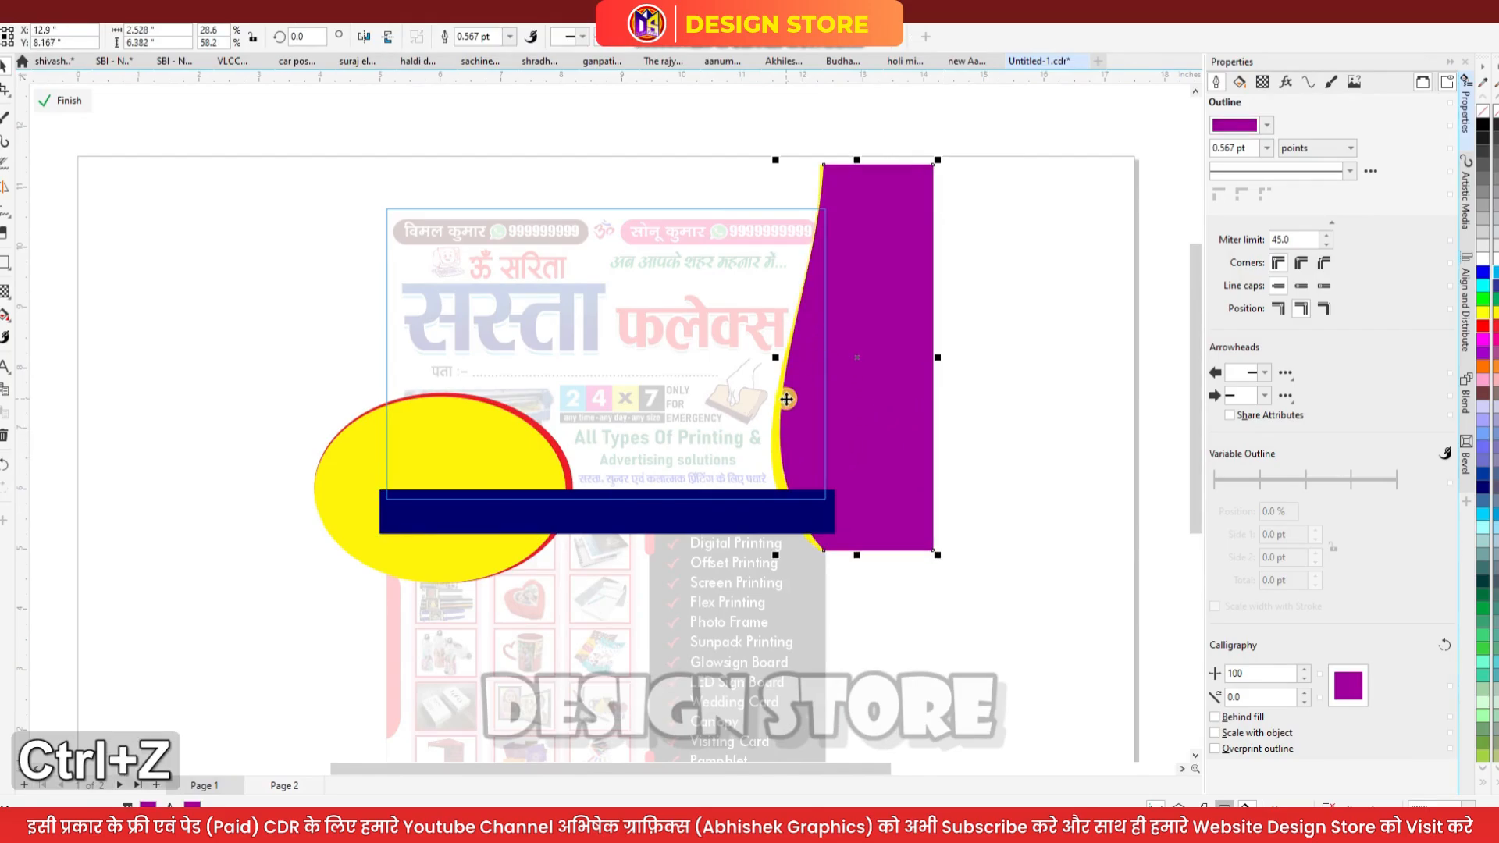
{"action": "scroll", "coordinate": [786, 399], "scroll_direction": "up", "scroll_amount": 1}
{"action": "left_click_drag", "start_coordinate": [768, 455], "coordinate": [853, 382]}
{"action": "key", "text": "ctrl+z"}
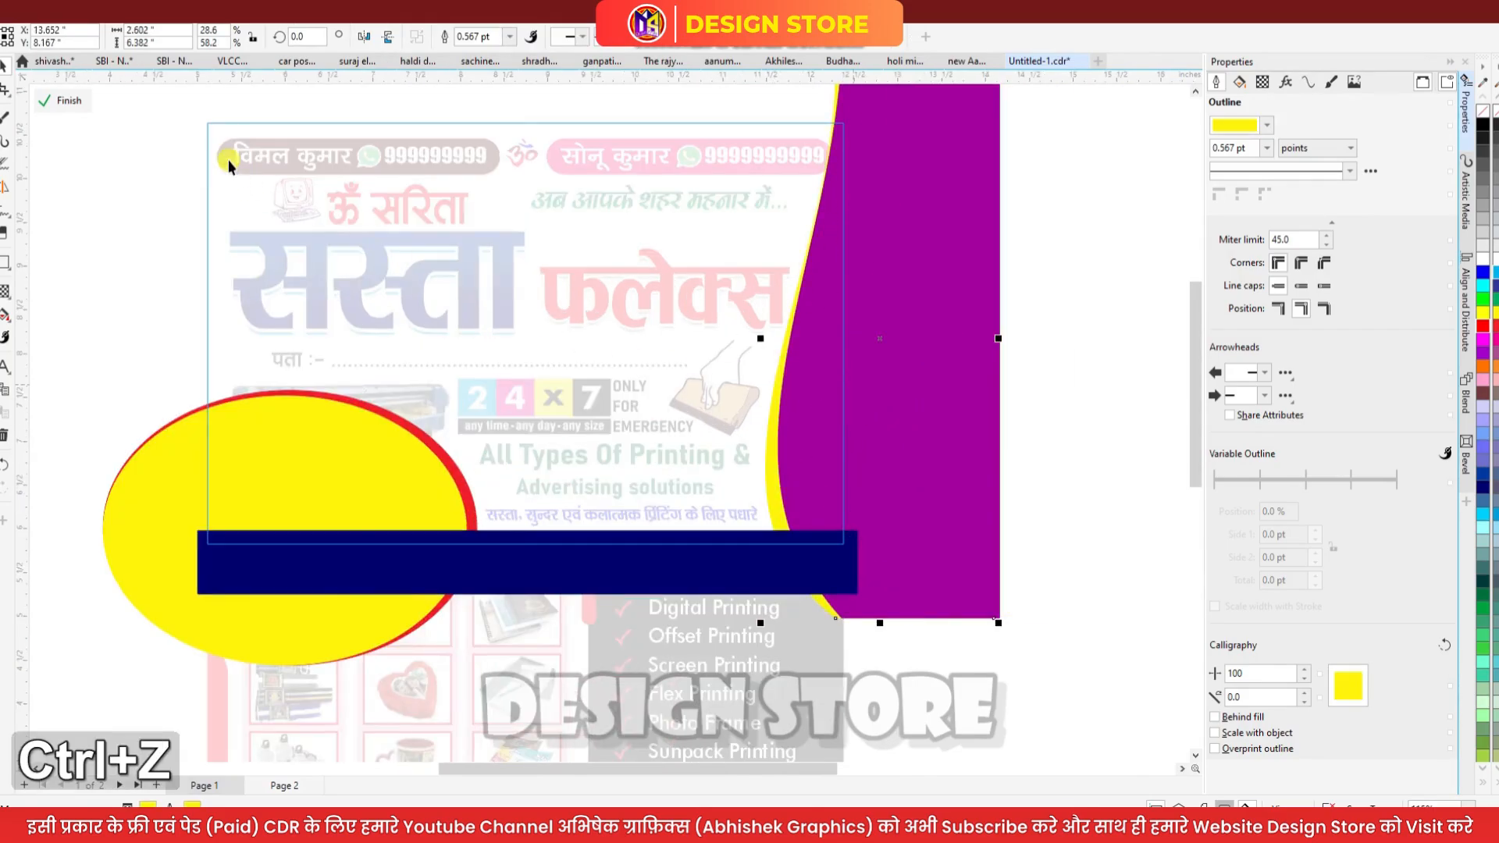
{"action": "left_click", "coordinate": [80, 99]}
{"action": "scroll", "coordinate": [929, 553], "scroll_direction": "down", "scroll_amount": 1}
{"action": "scroll", "coordinate": [929, 554], "scroll_direction": "down", "scroll_amount": 1}
{"action": "left_click", "coordinate": [1000, 460]}
{"action": "scroll", "coordinate": [816, 325], "scroll_direction": "up", "scroll_amount": 3}
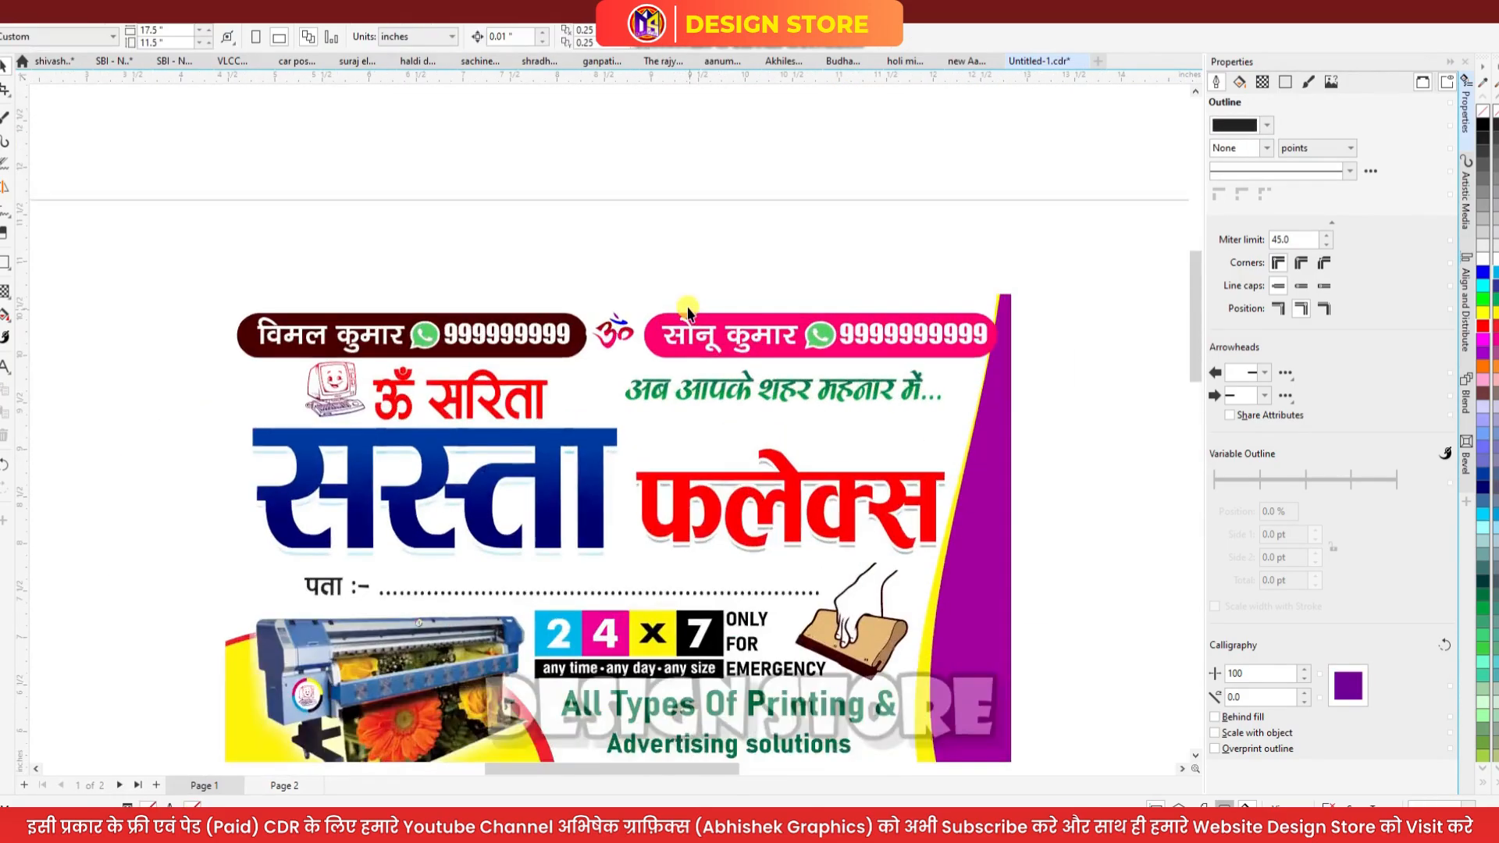
Try moving the rounded red bar off the outer edge of the product-picture panel and undo the move
{"action": "scroll", "coordinate": [623, 254], "scroll_direction": "down", "scroll_amount": 3}
{"action": "scroll", "coordinate": [634, 251], "scroll_direction": "up", "scroll_amount": 2}
{"action": "scroll", "coordinate": [528, 258], "scroll_direction": "down", "scroll_amount": 2}
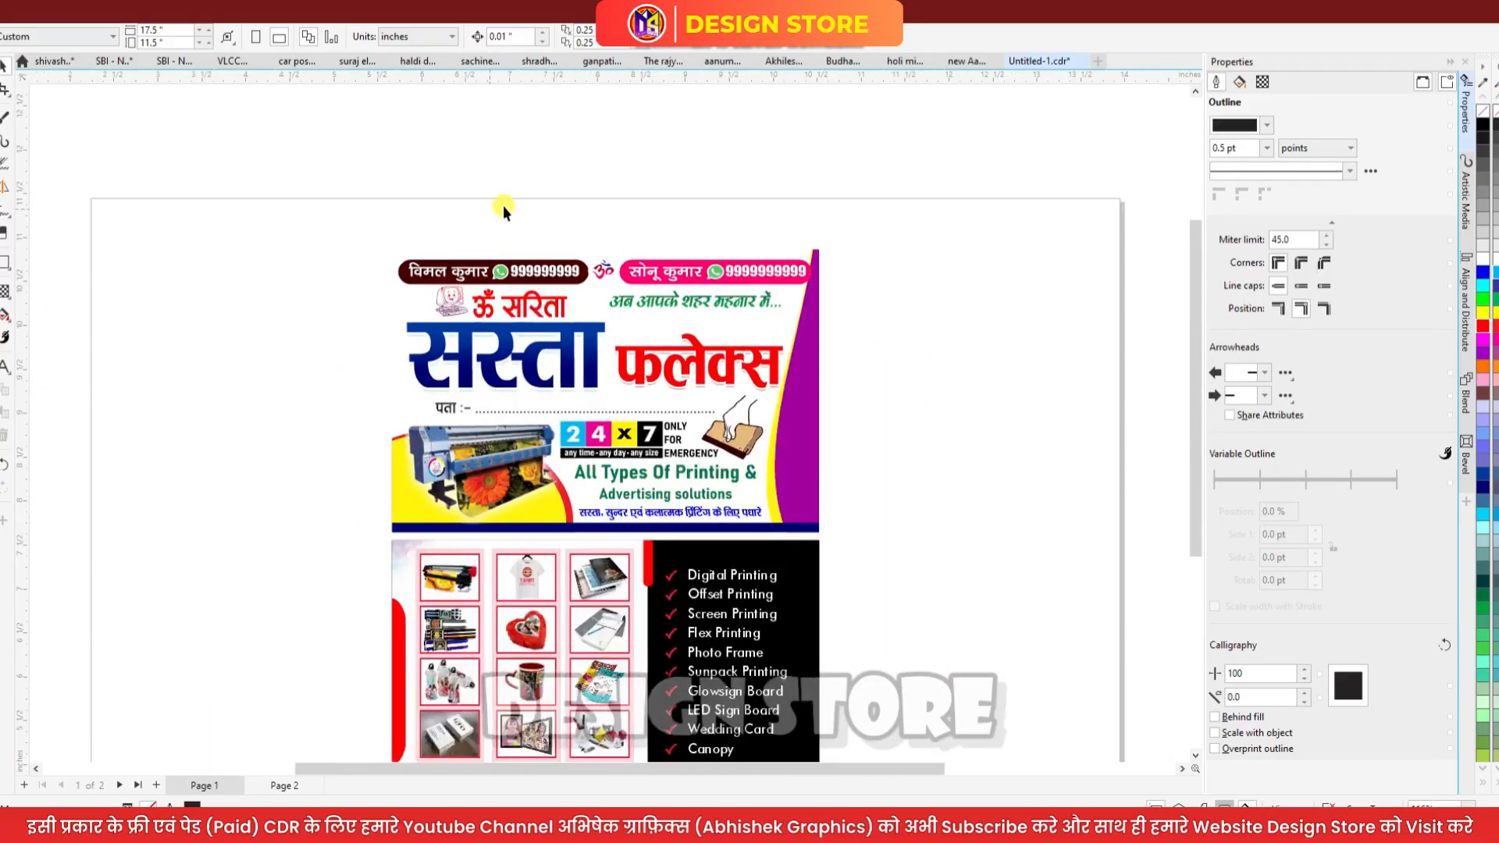
{"action": "scroll", "coordinate": [503, 206], "scroll_direction": "down", "scroll_amount": 1}
{"action": "scroll", "coordinate": [539, 490], "scroll_direction": "up", "scroll_amount": 1}
{"action": "scroll", "coordinate": [539, 491], "scroll_direction": "up", "scroll_amount": 2}
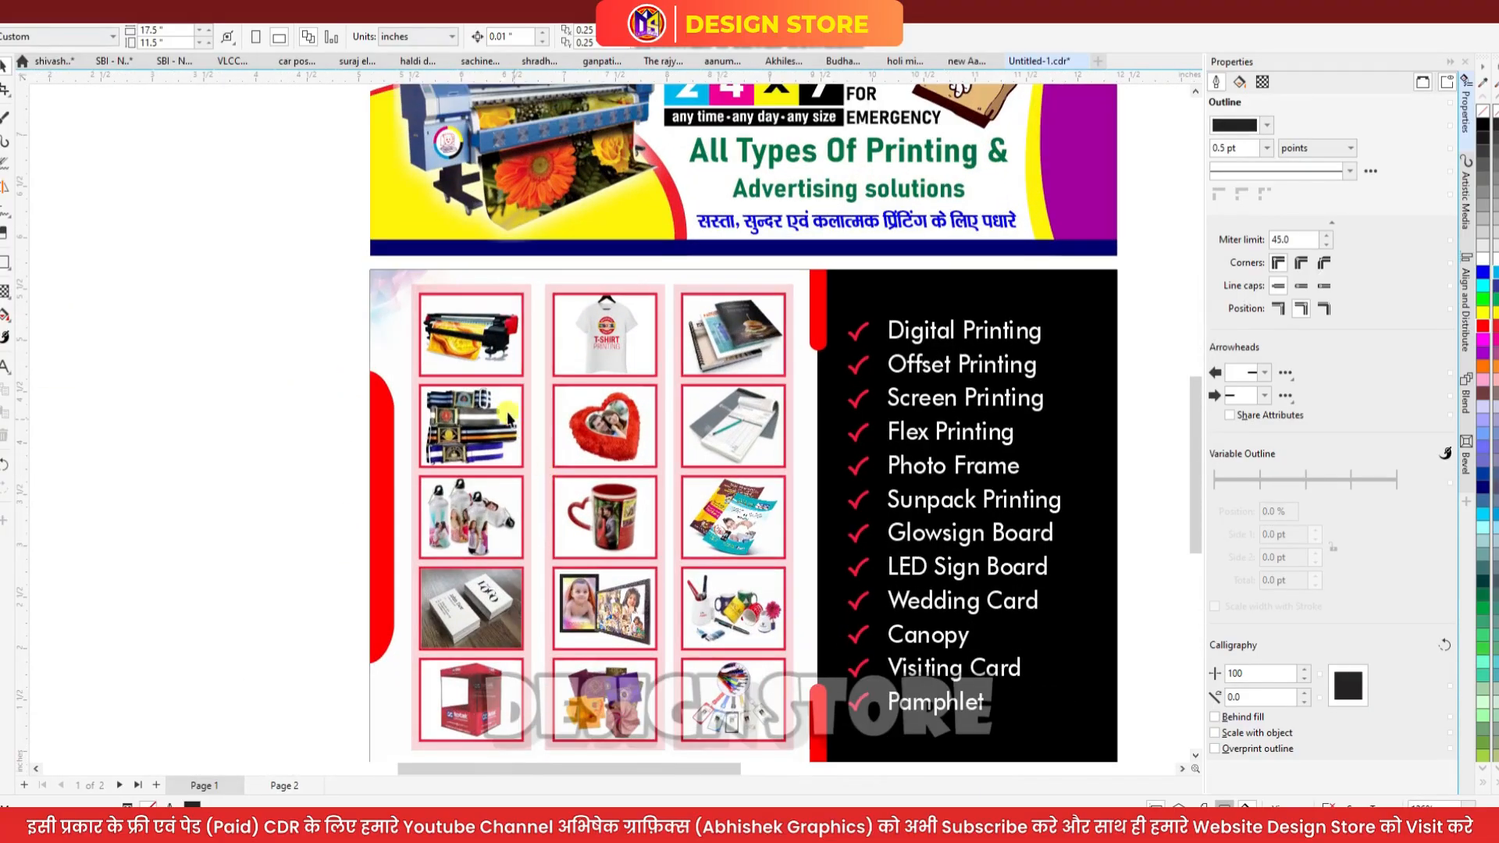
{"action": "scroll", "coordinate": [376, 435], "scroll_direction": "up", "scroll_amount": 1}
{"action": "left_click", "coordinate": [376, 435]}
{"action": "scroll", "coordinate": [386, 435], "scroll_direction": "down", "scroll_amount": 2}
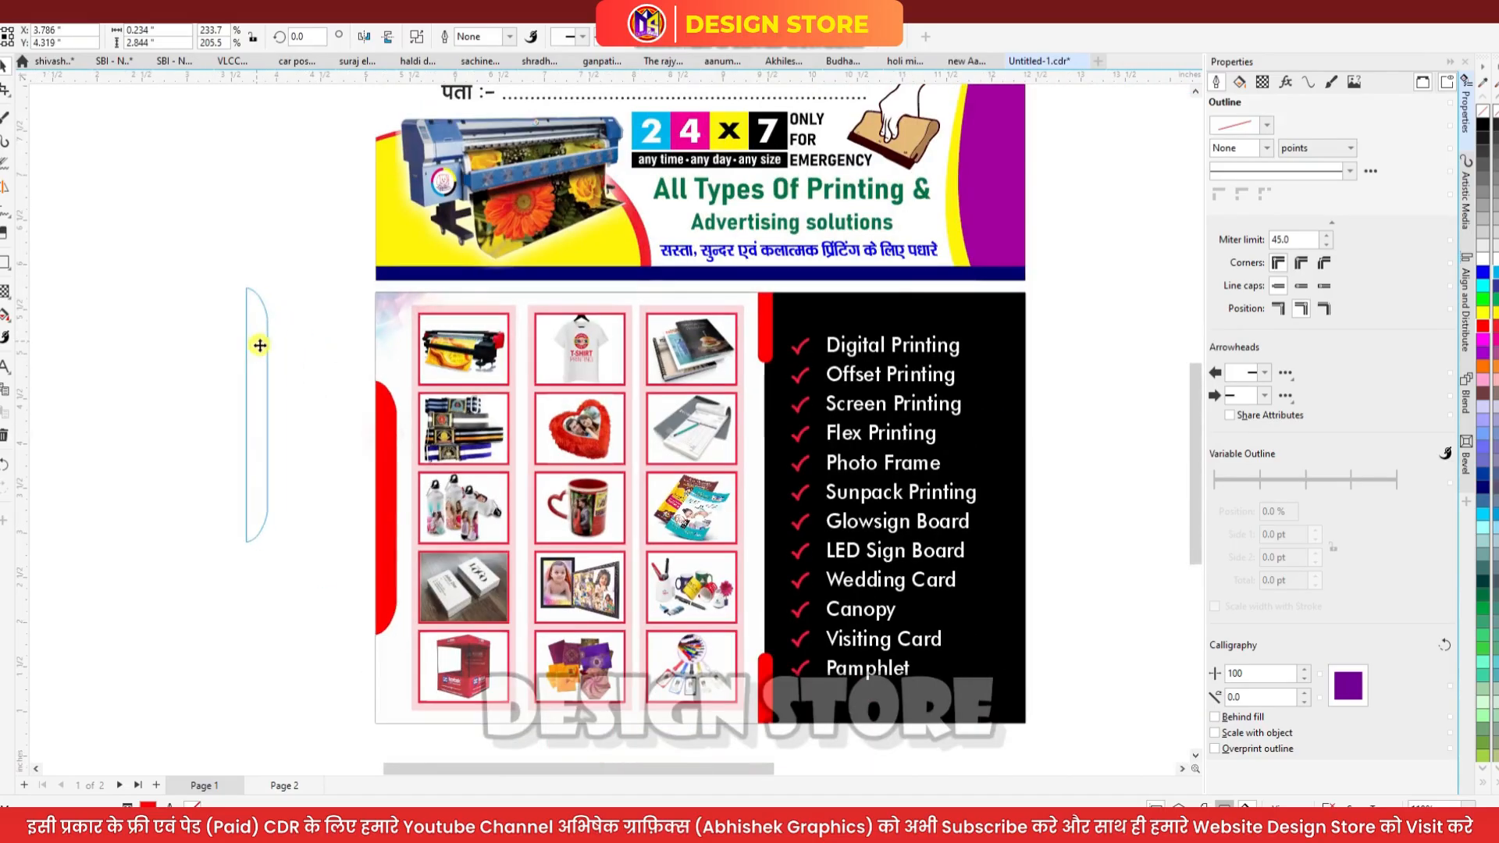
{"action": "left_click_drag", "start_coordinate": [260, 345], "coordinate": [260, 345]}
{"action": "key", "text": "ctrl+z"}
Try moving the background panel behind the product pictures off the card and undo the change
{"action": "scroll", "coordinate": [393, 425], "scroll_direction": "up", "scroll_amount": 3}
{"action": "left_click", "coordinate": [377, 292]}
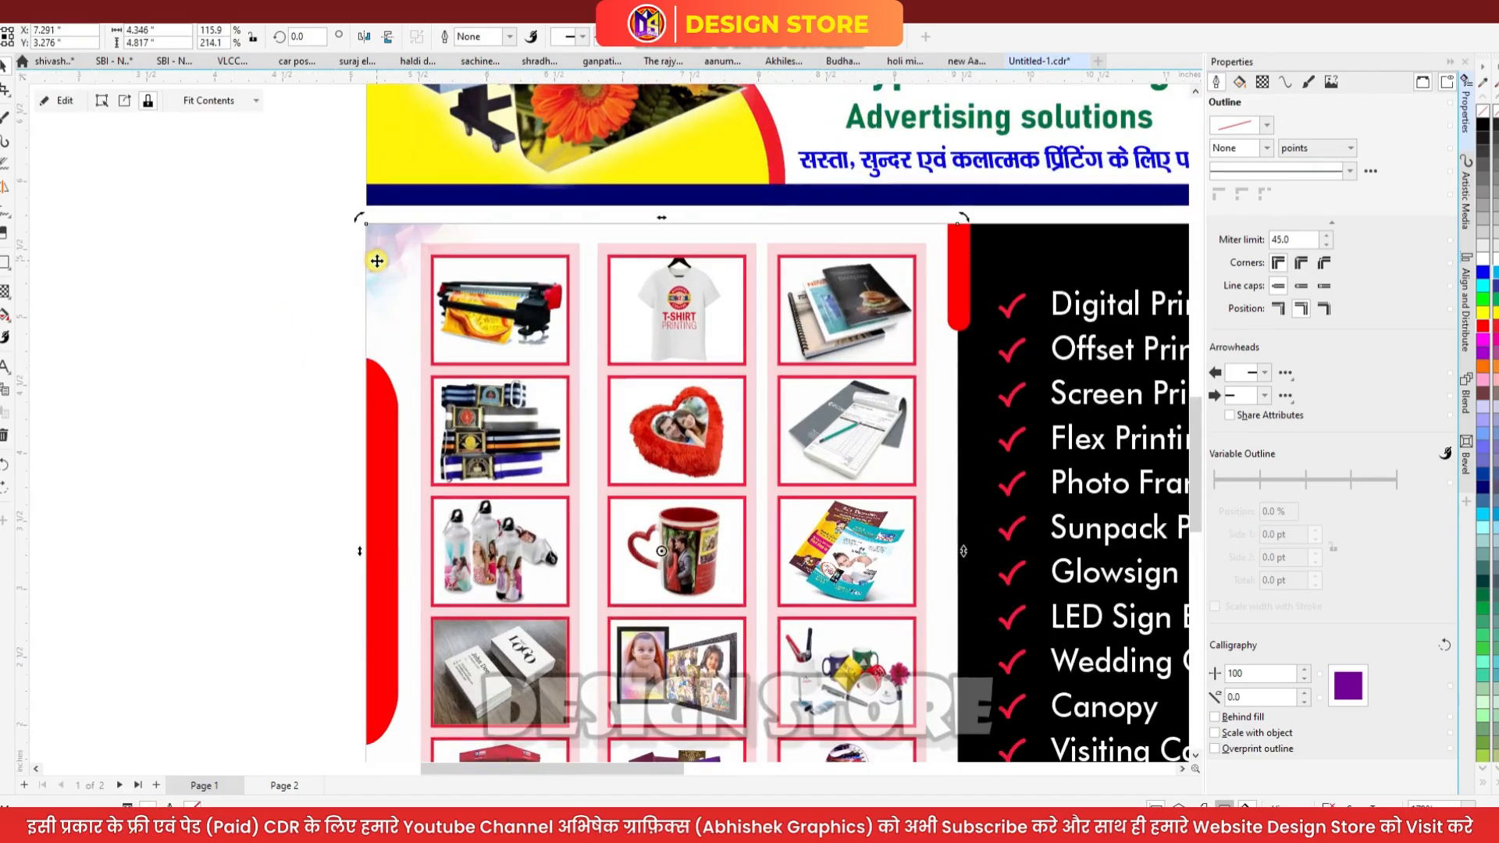
{"action": "left_click", "coordinate": [377, 261], "text": "ctrl"}
{"action": "scroll", "coordinate": [468, 227], "scroll_direction": "down", "scroll_amount": 2}
{"action": "left_click_drag", "start_coordinate": [468, 227], "coordinate": [253, 201]}
{"action": "key", "text": "ctrl+z"}
{"action": "key", "text": "ctrl+z"}
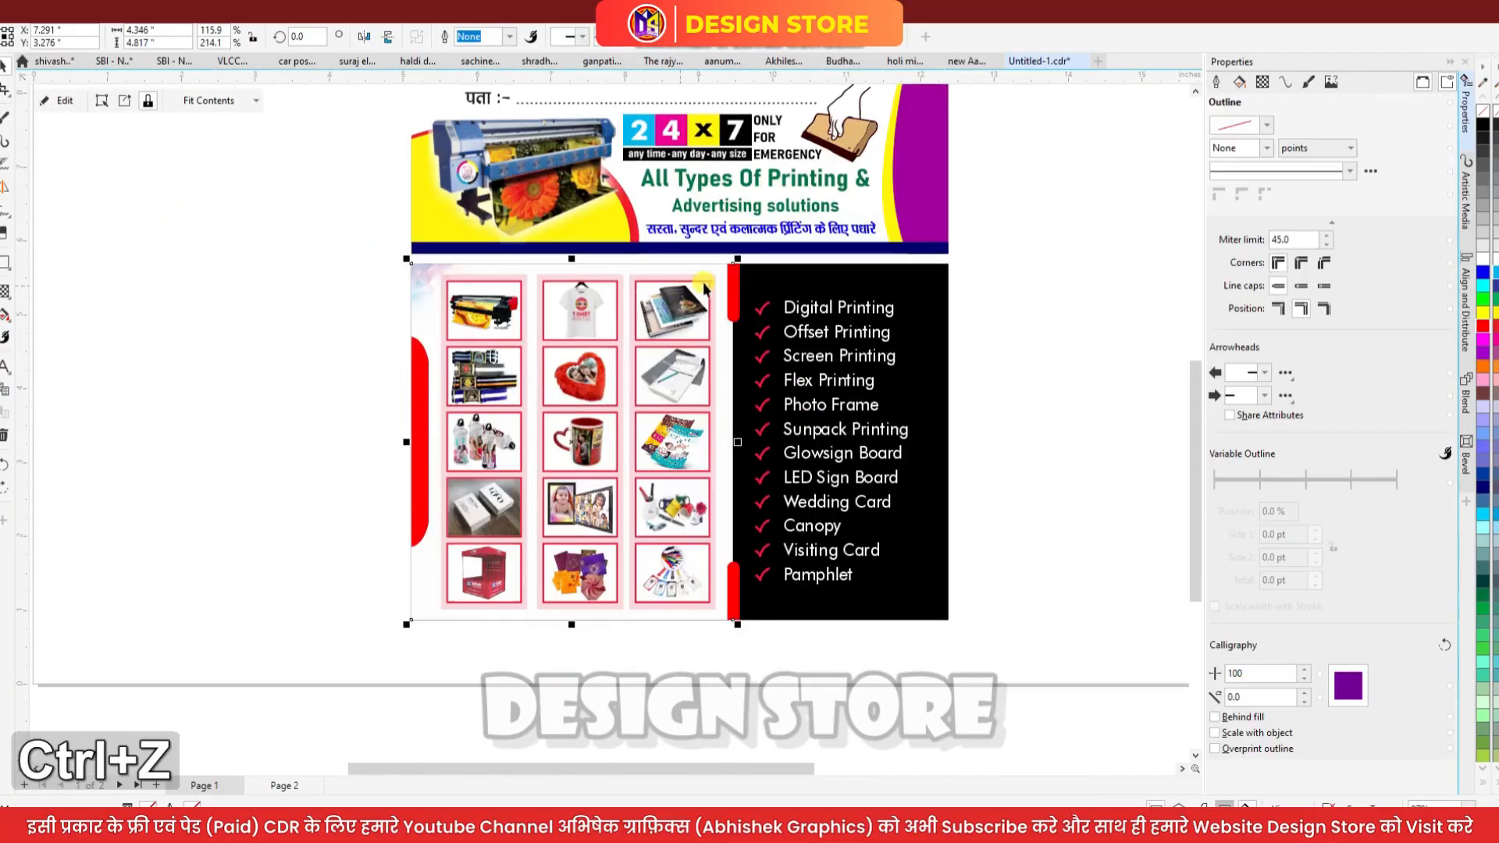
Try moving the upper red tab of the black services panel off the card and undo the move
{"action": "left_click", "coordinate": [739, 296]}
{"action": "left_click_drag", "start_coordinate": [917, 247], "coordinate": [1004, 237]}
{"action": "scroll", "coordinate": [1027, 238], "scroll_direction": "up", "scroll_amount": 3}
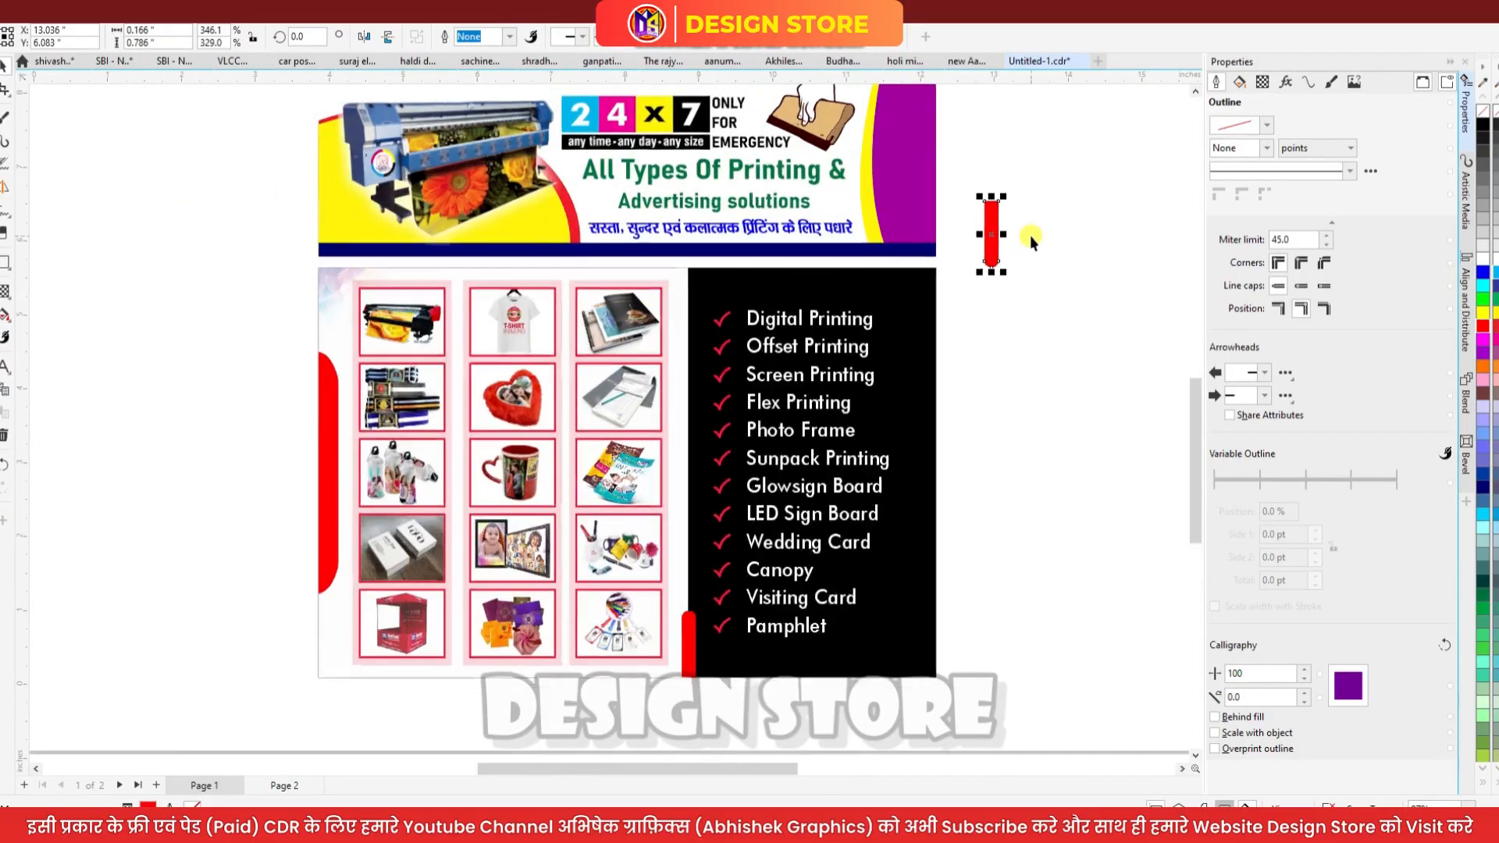
{"action": "key", "text": "ctrl+z"}
Recolour the black panel behind the printing services list red
{"action": "scroll", "coordinate": [834, 219], "scroll_direction": "down", "scroll_amount": 2}
{"action": "left_click", "coordinate": [812, 287]}
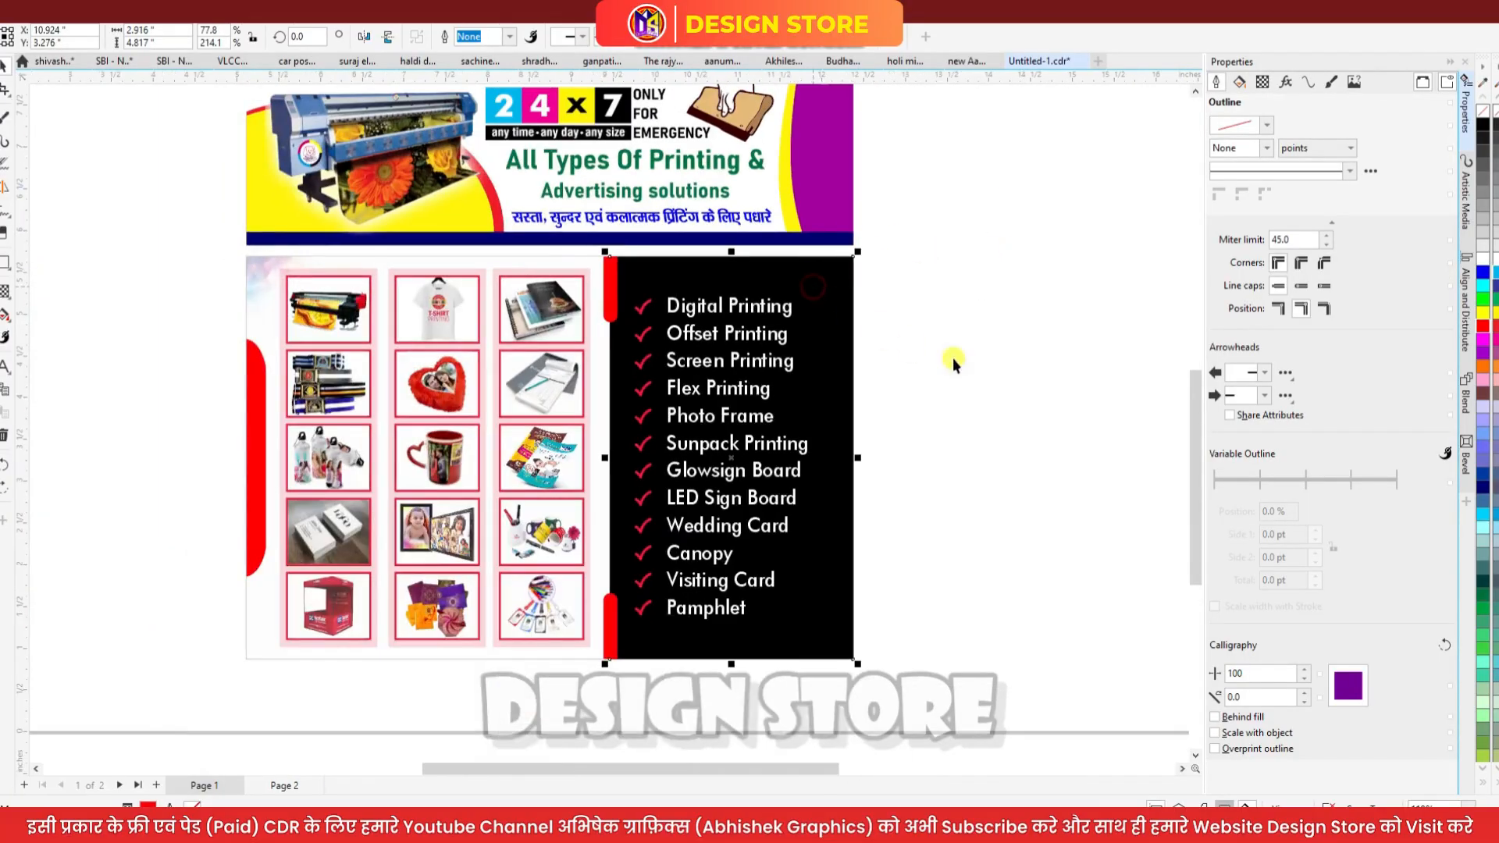
{"action": "left_click", "coordinate": [1486, 336]}
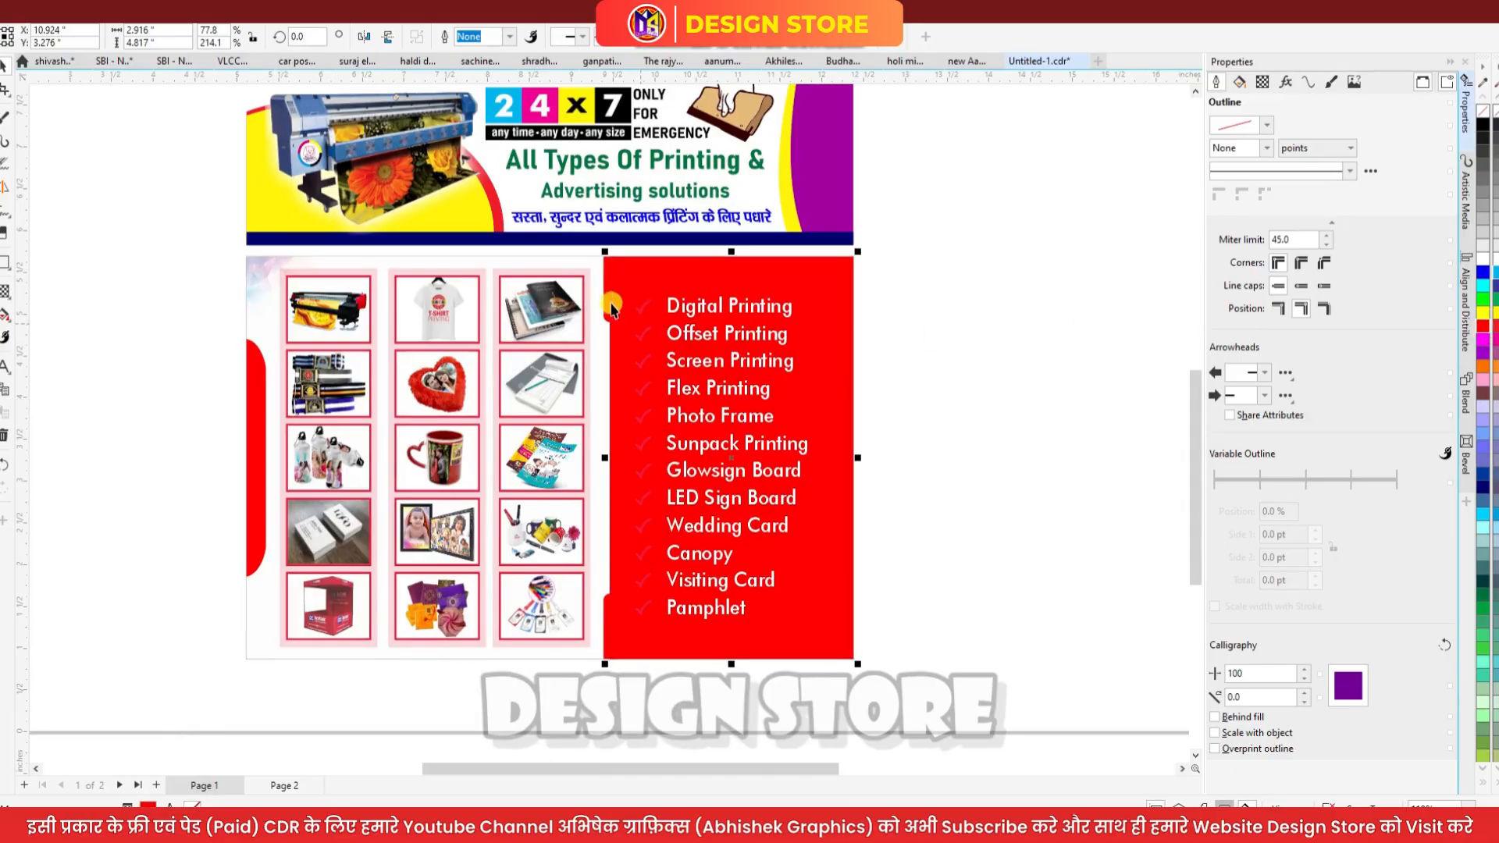
Recolour the upper and lower tabs on the edge of the services panel black and deselect them
{"action": "left_click", "coordinate": [611, 307]}
{"action": "scroll", "coordinate": [611, 307], "scroll_direction": "up", "scroll_amount": 1}
{"action": "left_click_drag", "start_coordinate": [606, 715], "coordinate": [612, 777]}
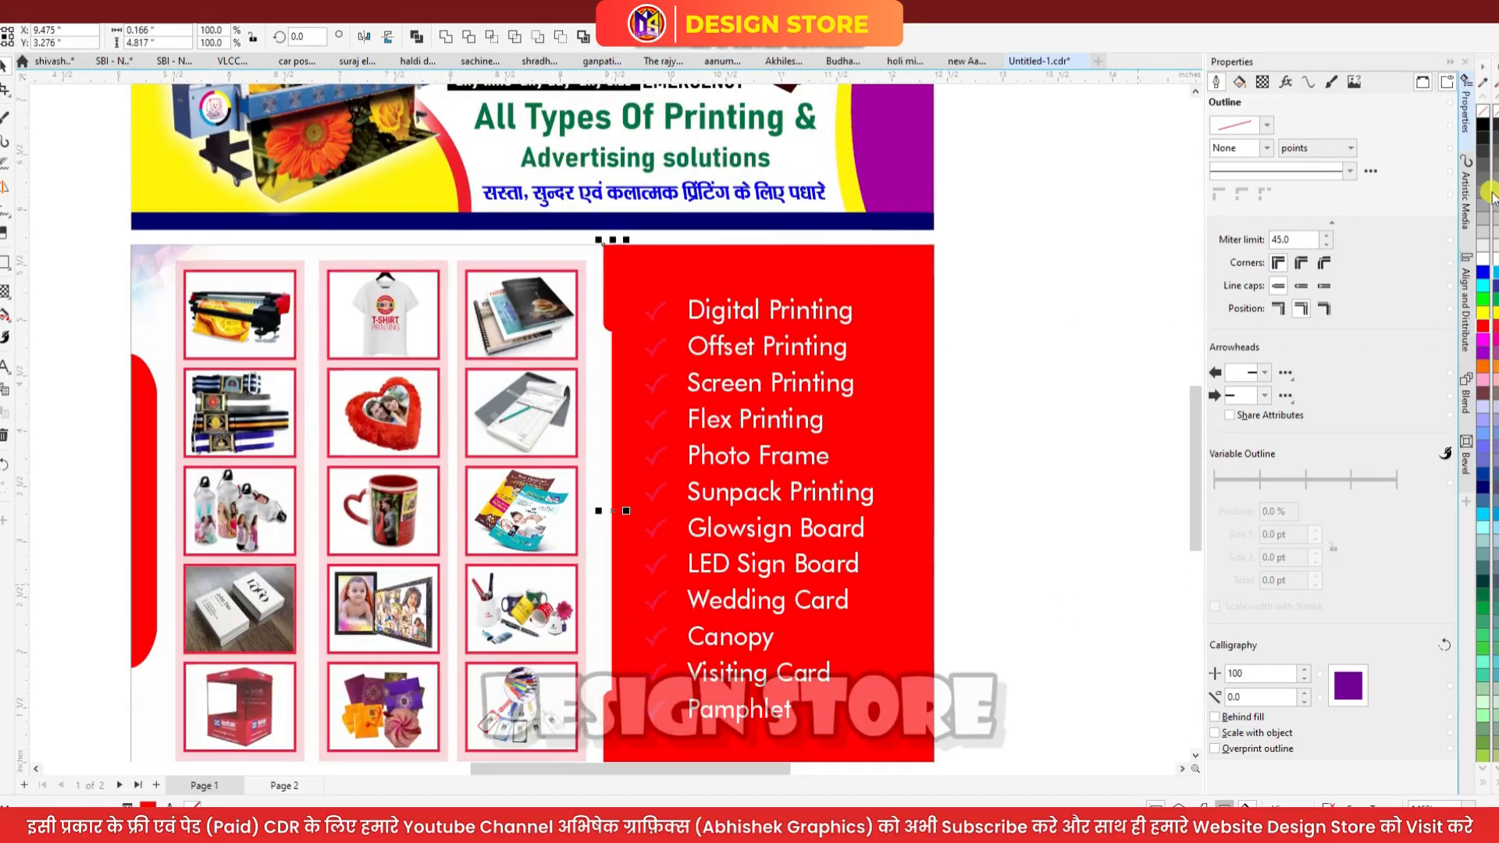
{"action": "left_click", "coordinate": [996, 264]}
{"action": "scroll", "coordinate": [762, 338], "scroll_direction": "down", "scroll_amount": 2}
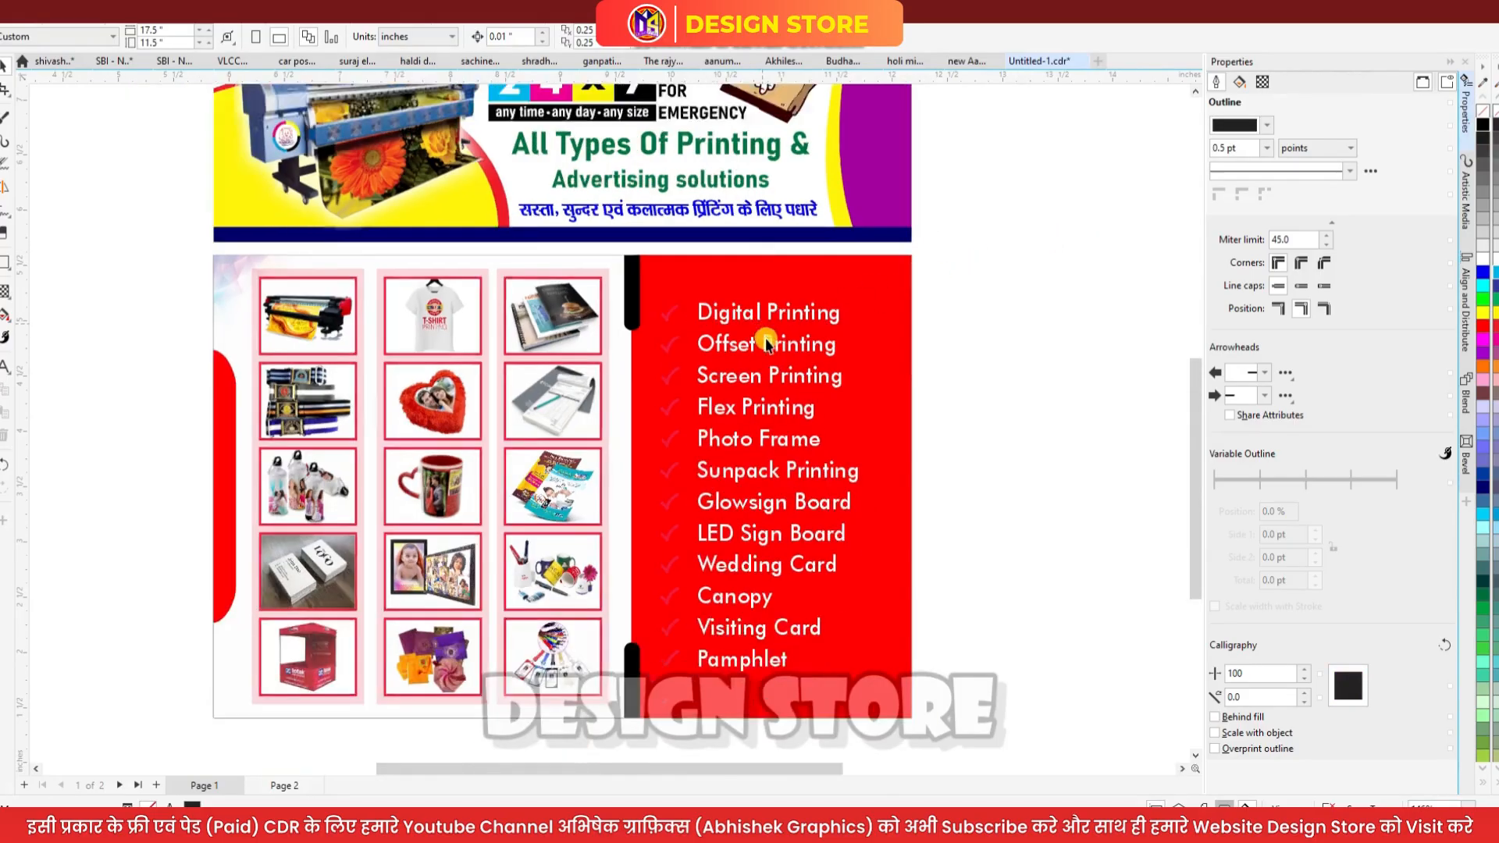
Recolour all the check marks beside the printing services list black and deselect them
{"action": "left_click_drag", "start_coordinate": [680, 304], "coordinate": [681, 304]}
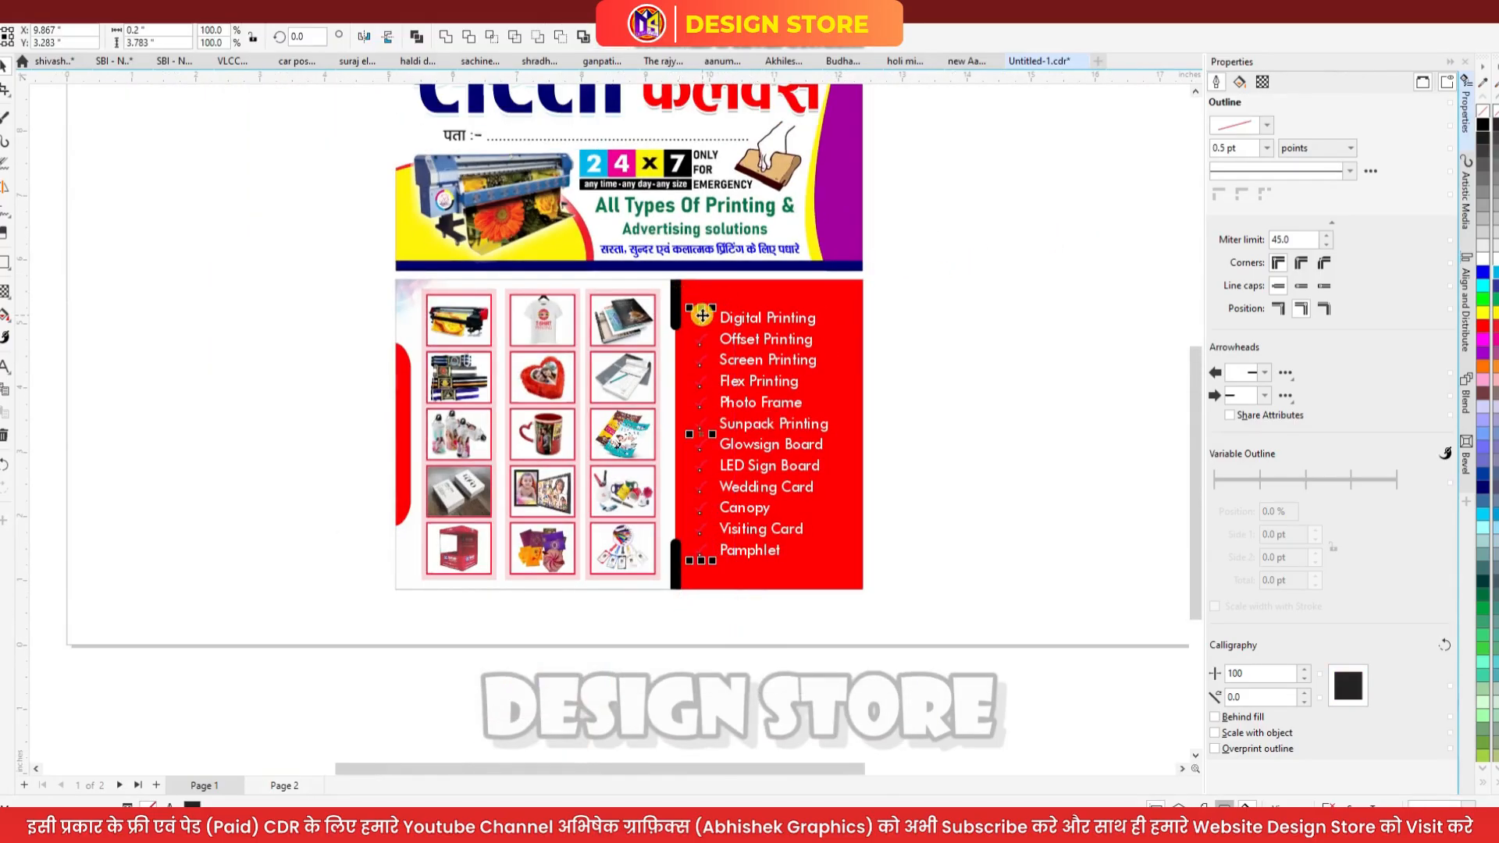
{"action": "scroll", "coordinate": [687, 309], "scroll_direction": "up", "scroll_amount": 1}
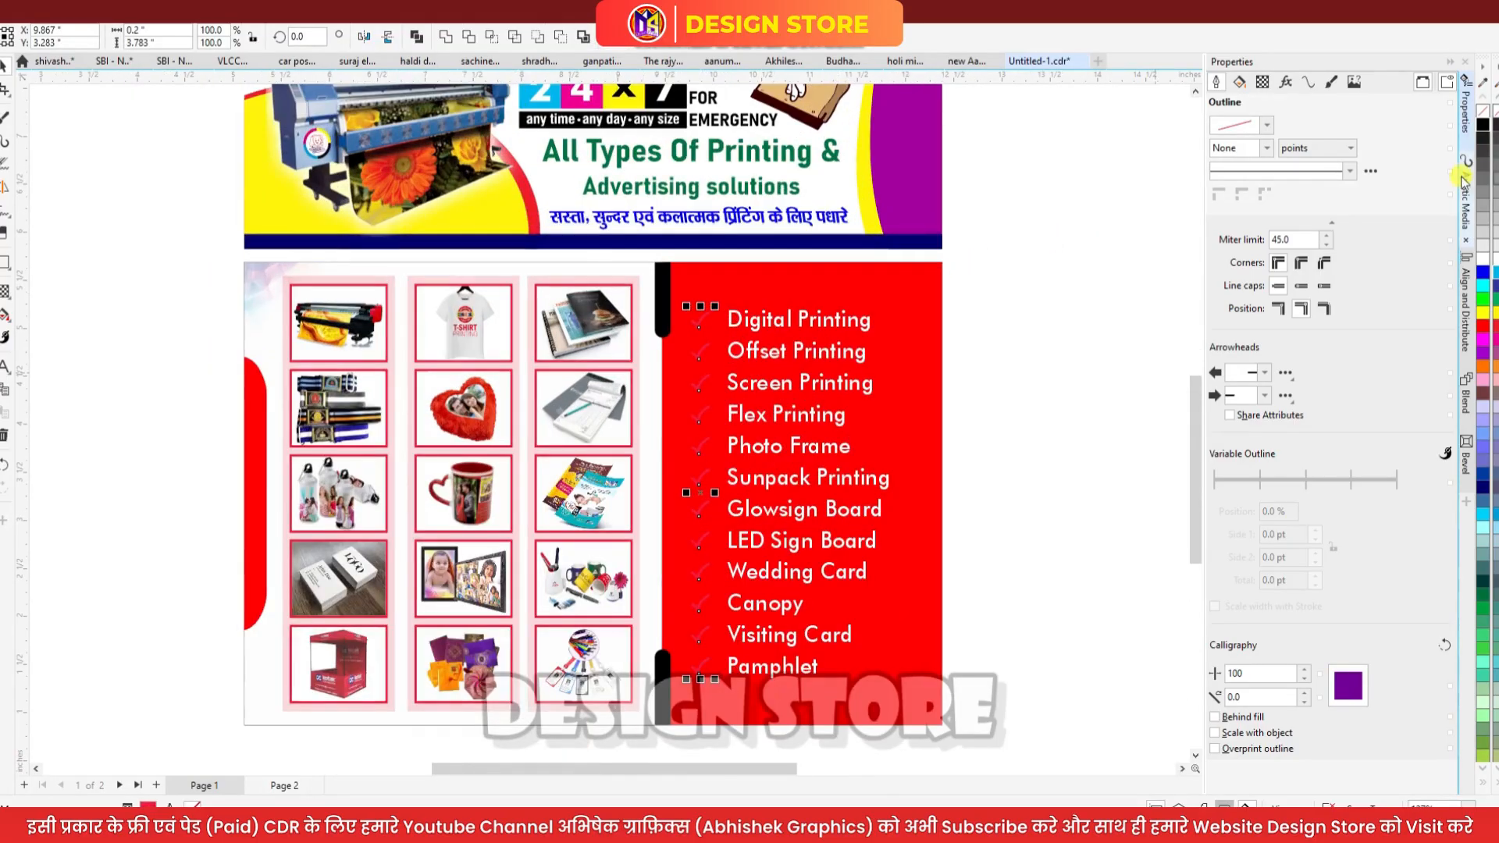
{"action": "left_click", "coordinate": [1012, 243]}
{"action": "scroll", "coordinate": [1008, 266], "scroll_direction": "down", "scroll_amount": 1}
{"action": "scroll", "coordinate": [778, 344], "scroll_direction": "up", "scroll_amount": 1}
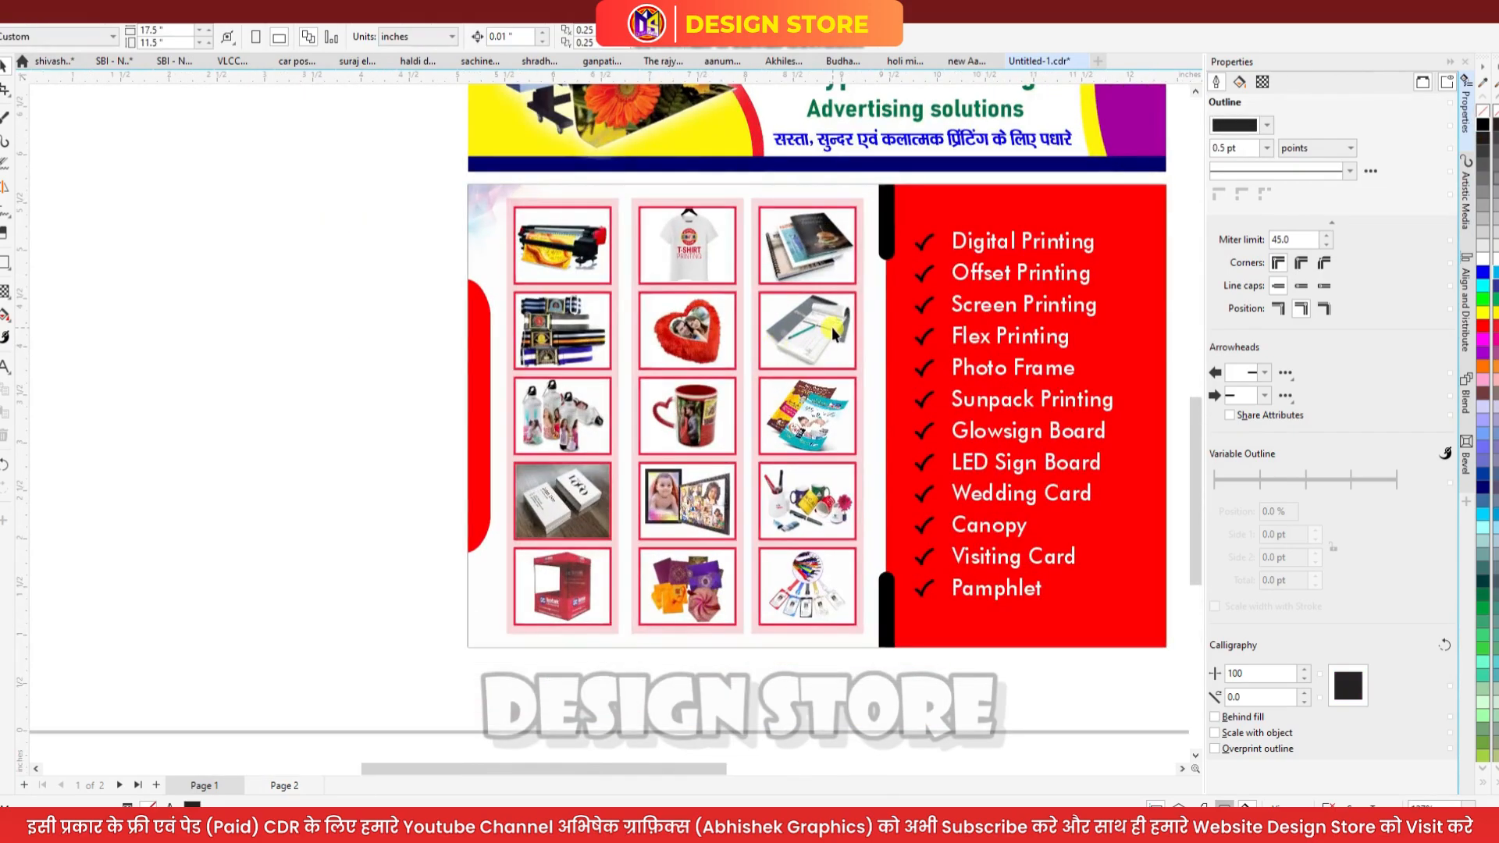
Try recolouring the outline of the notepad picture's frame green and undo the change
{"action": "left_click", "coordinate": [831, 326]}
{"action": "scroll", "coordinate": [831, 359], "scroll_direction": "up", "scroll_amount": 1}
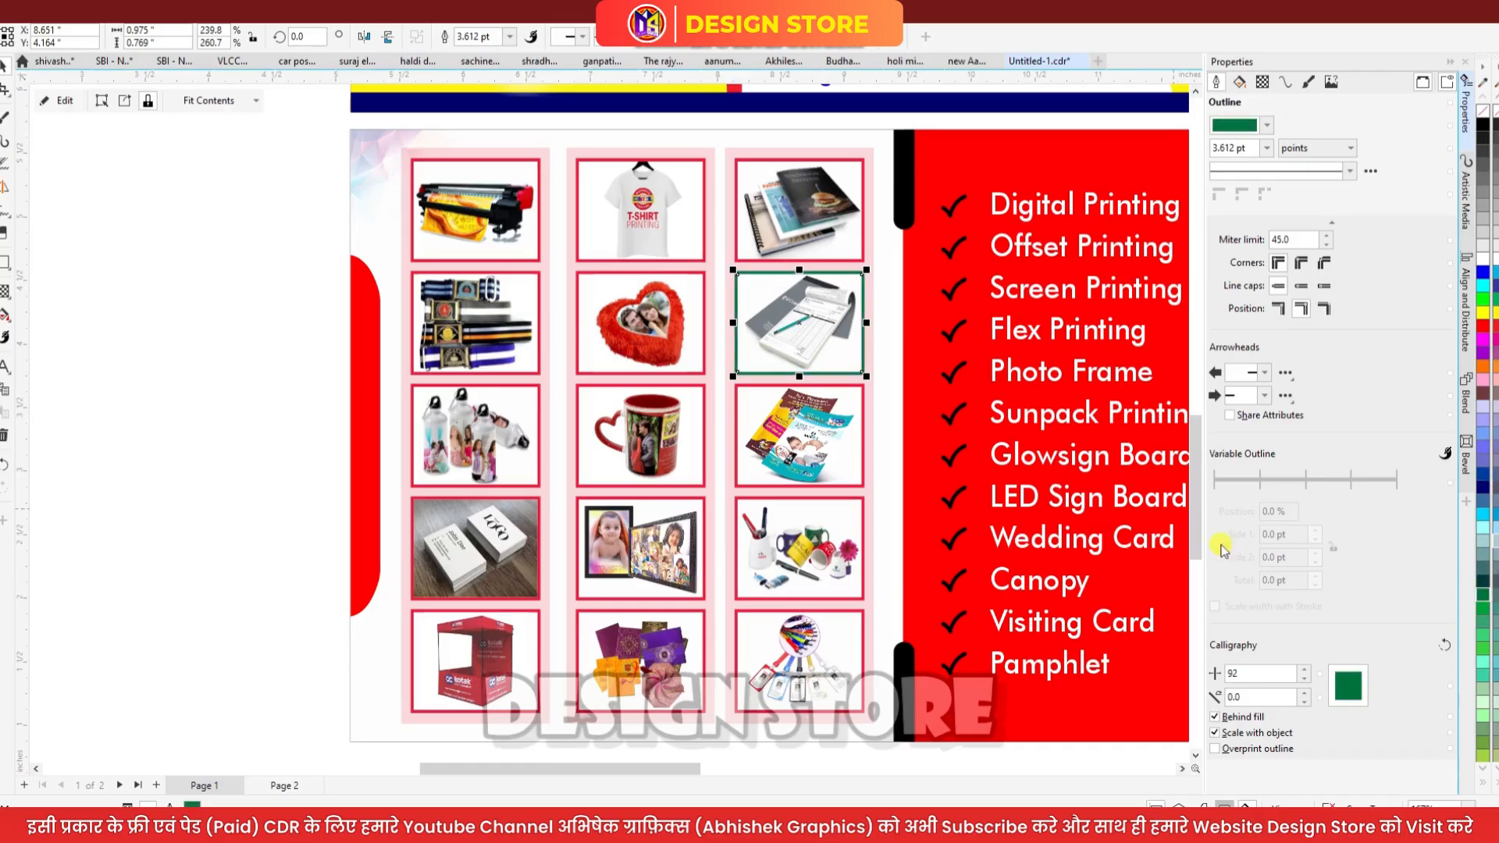
{"action": "scroll", "coordinate": [573, 559], "scroll_direction": "down", "scroll_amount": 2}
{"action": "left_click", "coordinate": [874, 505]}
{"action": "left_click", "coordinate": [1051, 492]}
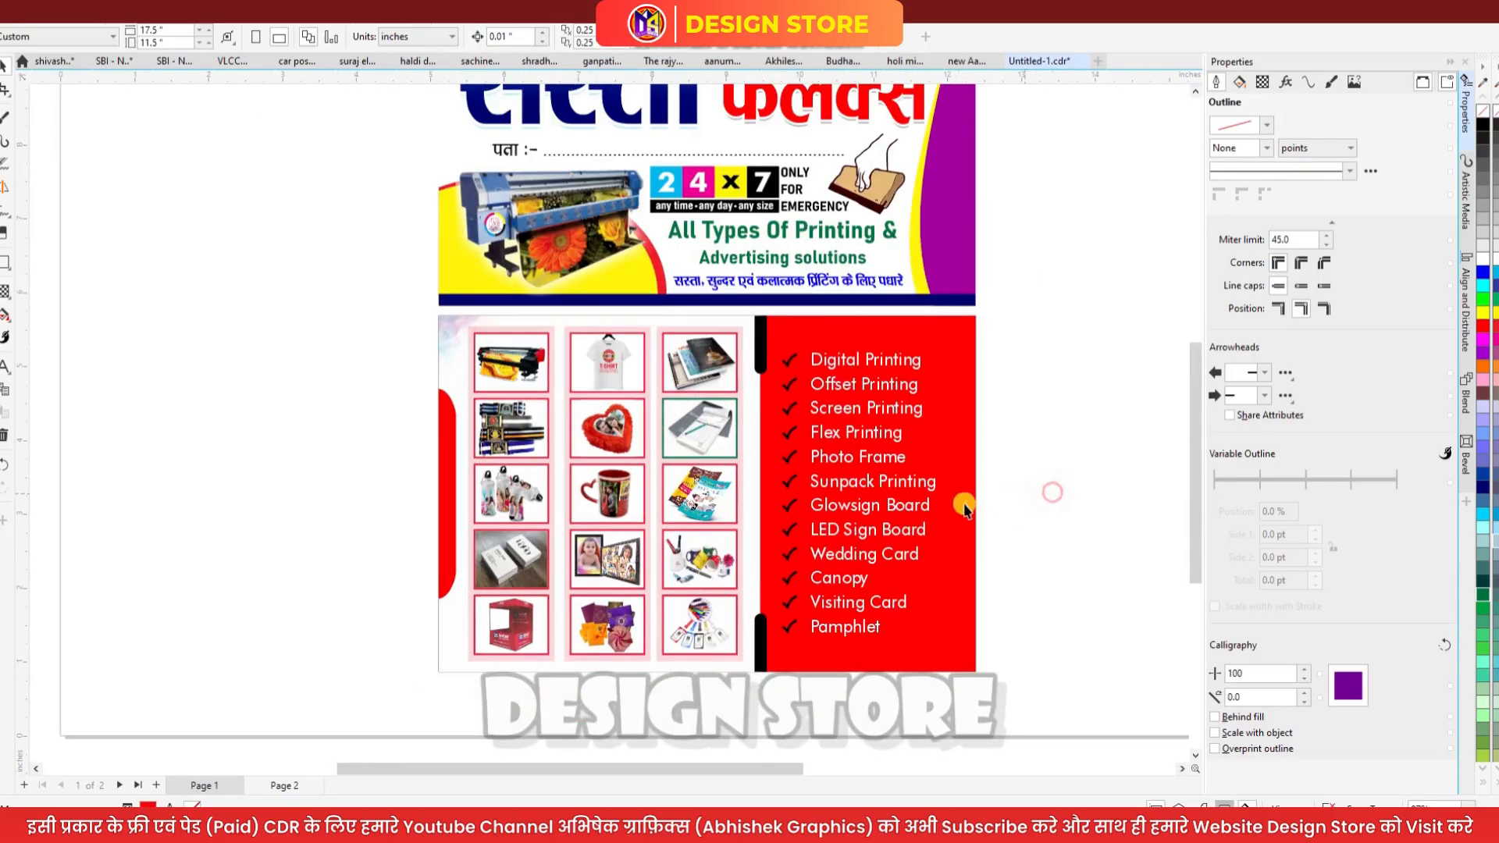
{"action": "scroll", "coordinate": [935, 533], "scroll_direction": "down", "scroll_amount": 2}
{"action": "key", "text": "ctrl+z"}
{"action": "key", "text": "ctrl+z"}
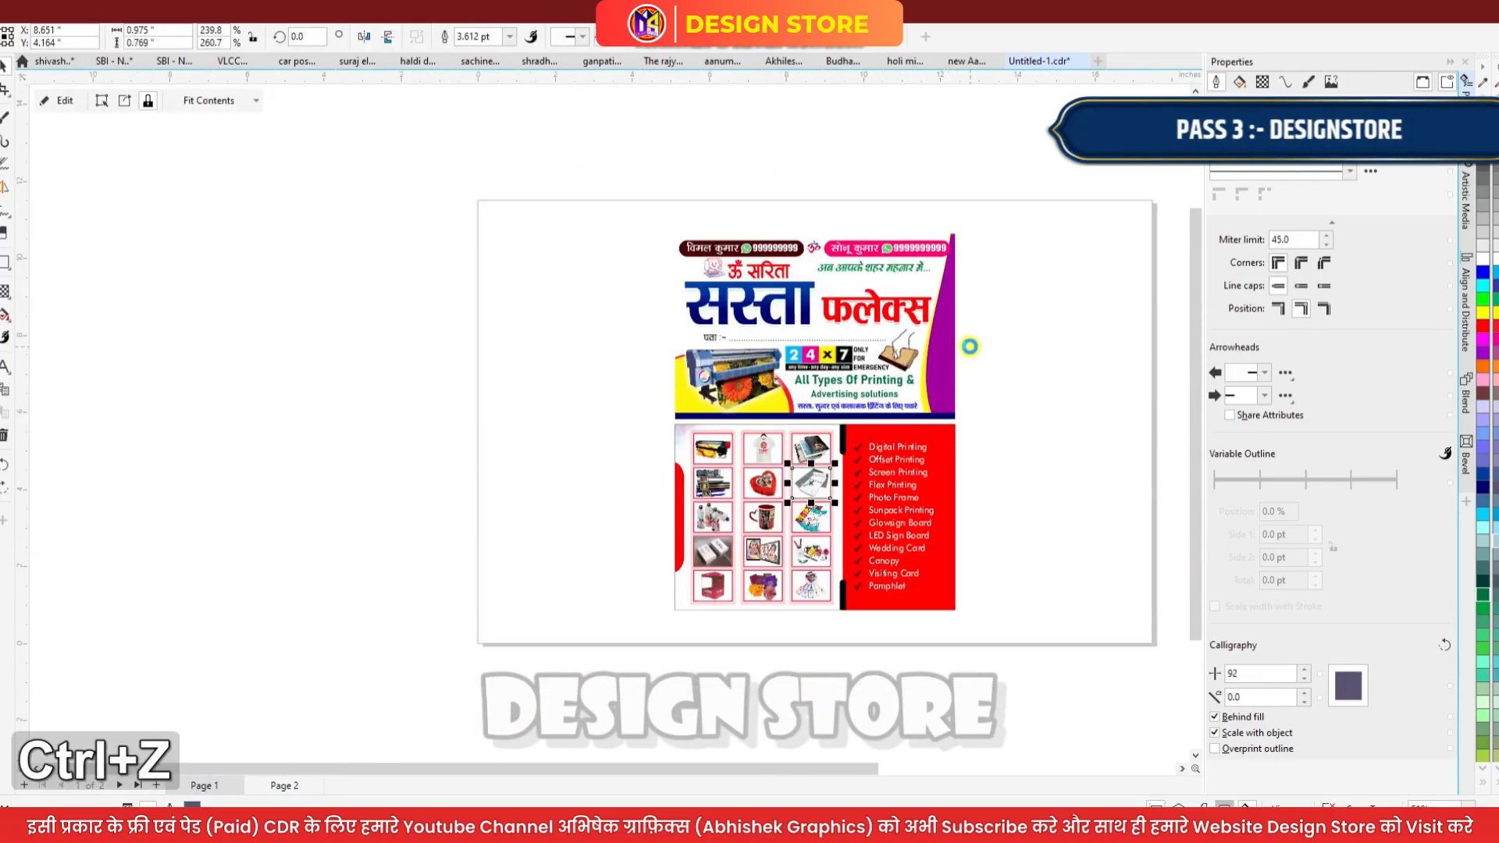